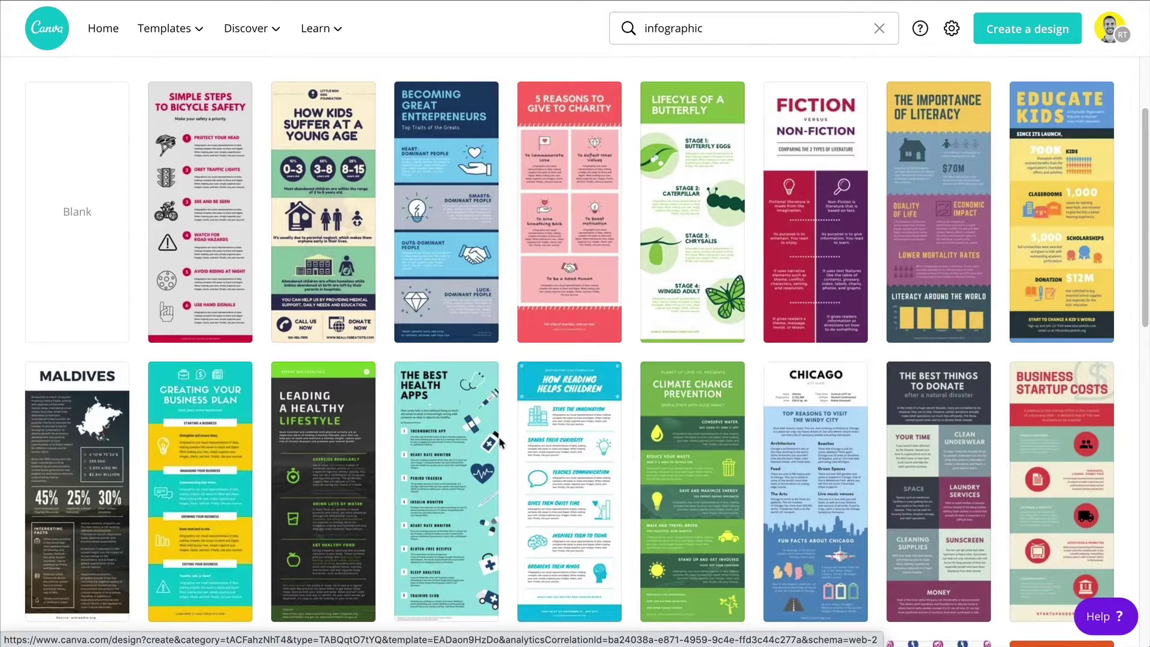
Step: Open the "How Reading Helps Children" infographic template and check the design's dimensions in its file details
{"action": "left_click", "coordinate": [546, 418]}
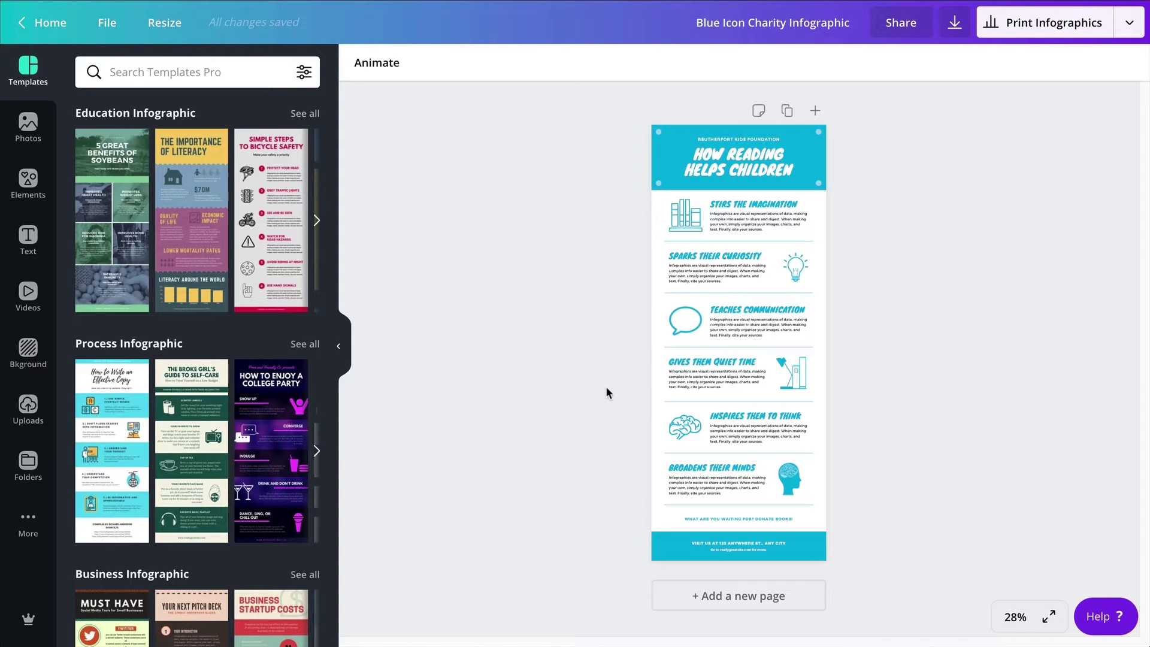
{"action": "left_click_drag", "start_coordinate": [544, 100], "coordinate": [966, 611]}
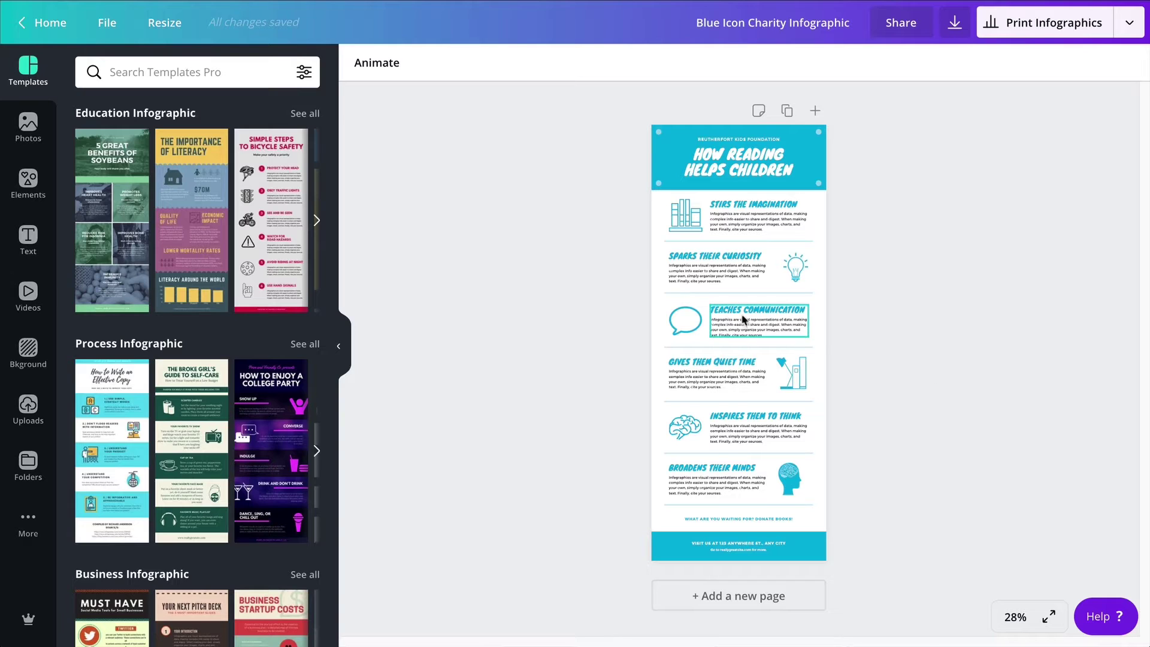
{"action": "left_click", "coordinate": [104, 27]}
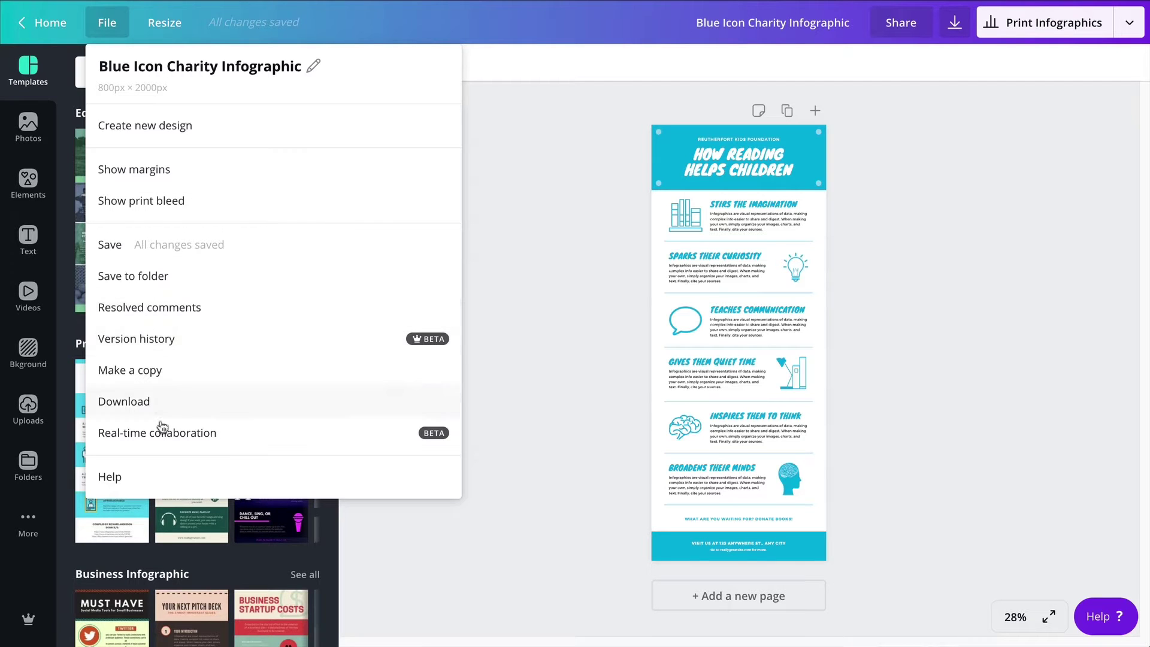
{"action": "left_click", "coordinate": [118, 21]}
{"action": "left_click", "coordinate": [118, 22]}
{"action": "key", "text": "ctrl+a"}
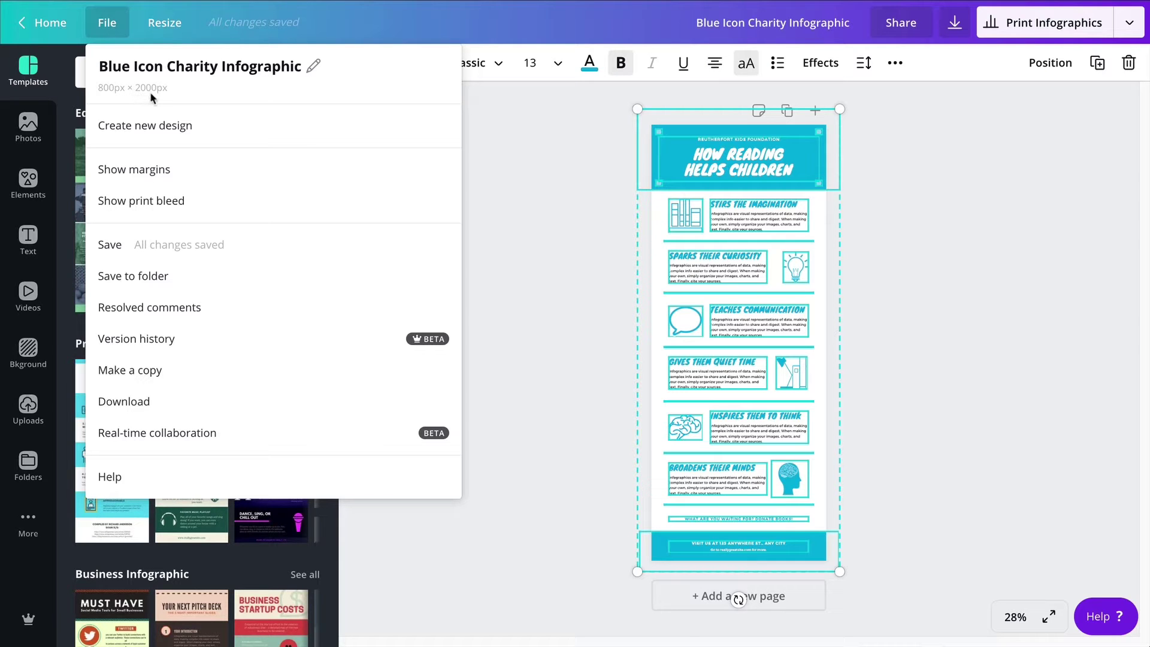
{"action": "left_click", "coordinate": [551, 198]}
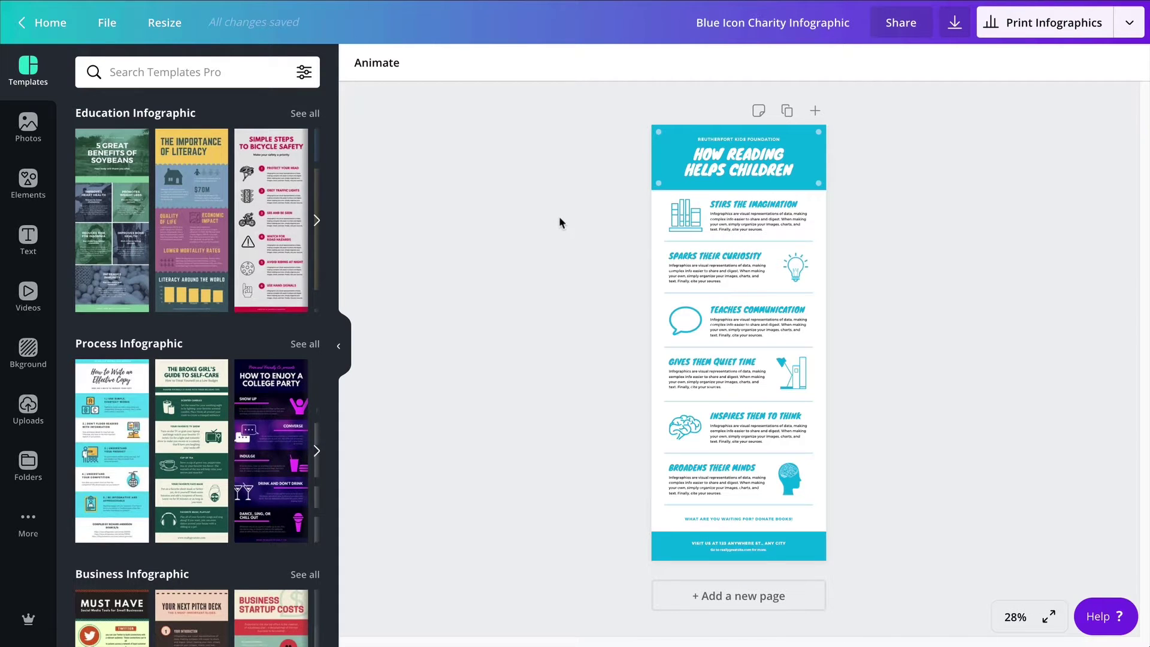
{"action": "left_click_drag", "start_coordinate": [599, 119], "coordinate": [582, 356]}
Step: Create a resized copy of the infographic in the Twitter Post format, 1024 × 512 px
{"action": "left_click", "coordinate": [170, 30]}
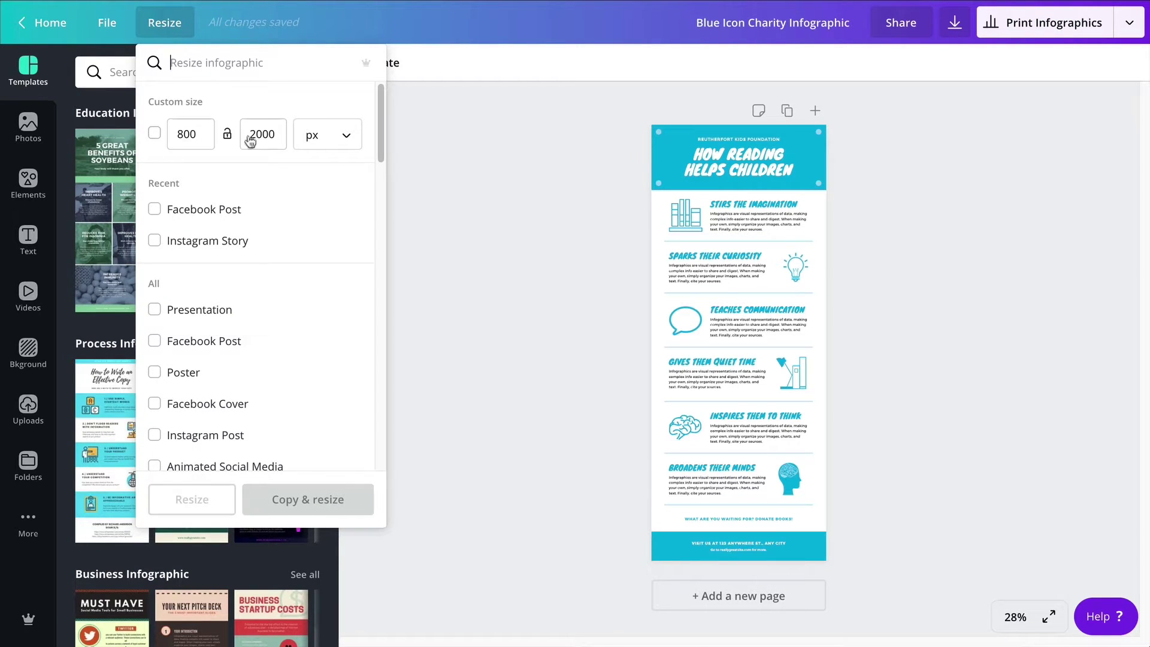
{"action": "scroll", "coordinate": [243, 287], "scroll_direction": "down", "scroll_amount": 5}
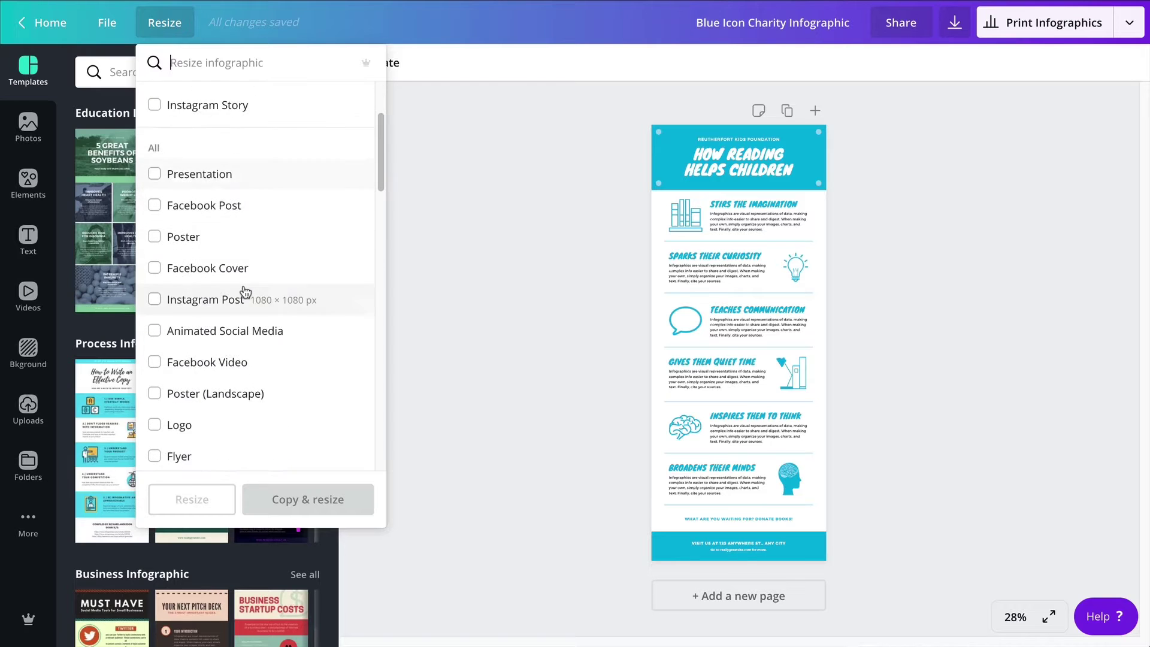
{"action": "scroll", "coordinate": [232, 369], "scroll_direction": "up", "scroll_amount": 5}
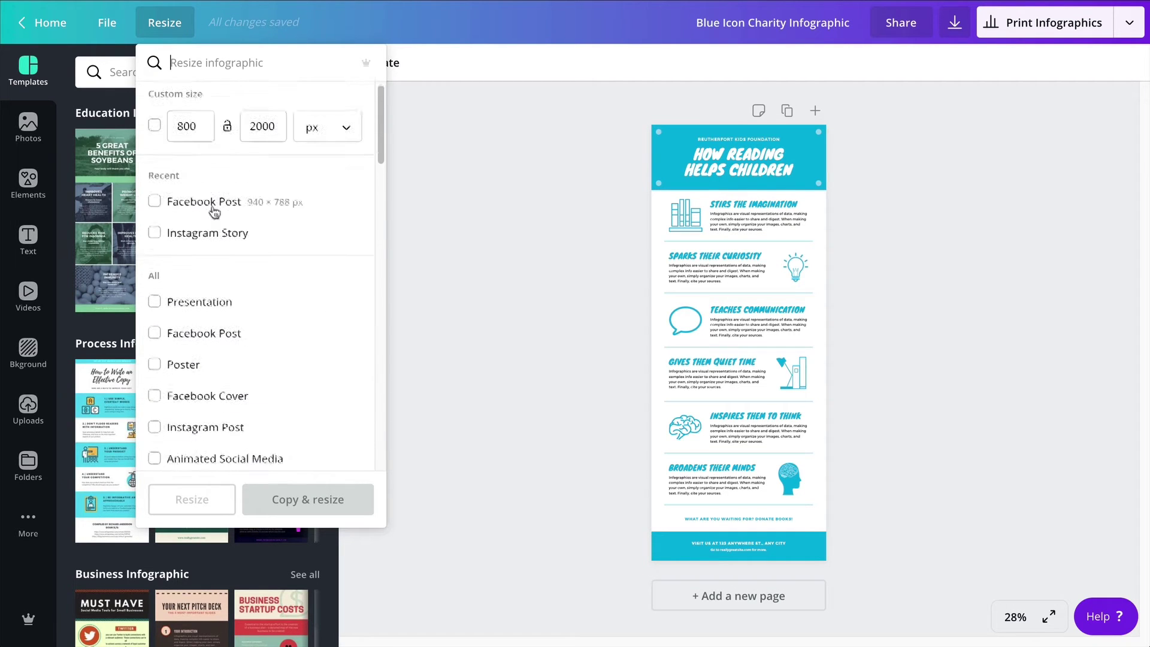
{"action": "left_click", "coordinate": [201, 49]}
{"action": "type", "text": "twitter"}
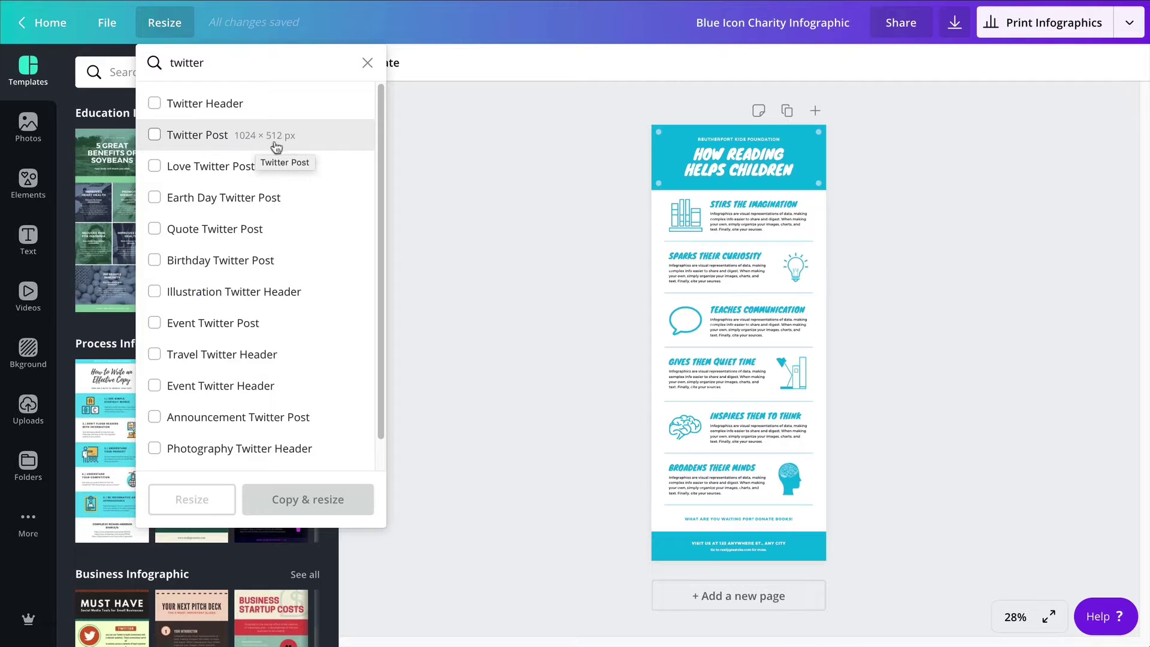
{"action": "left_click", "coordinate": [156, 136]}
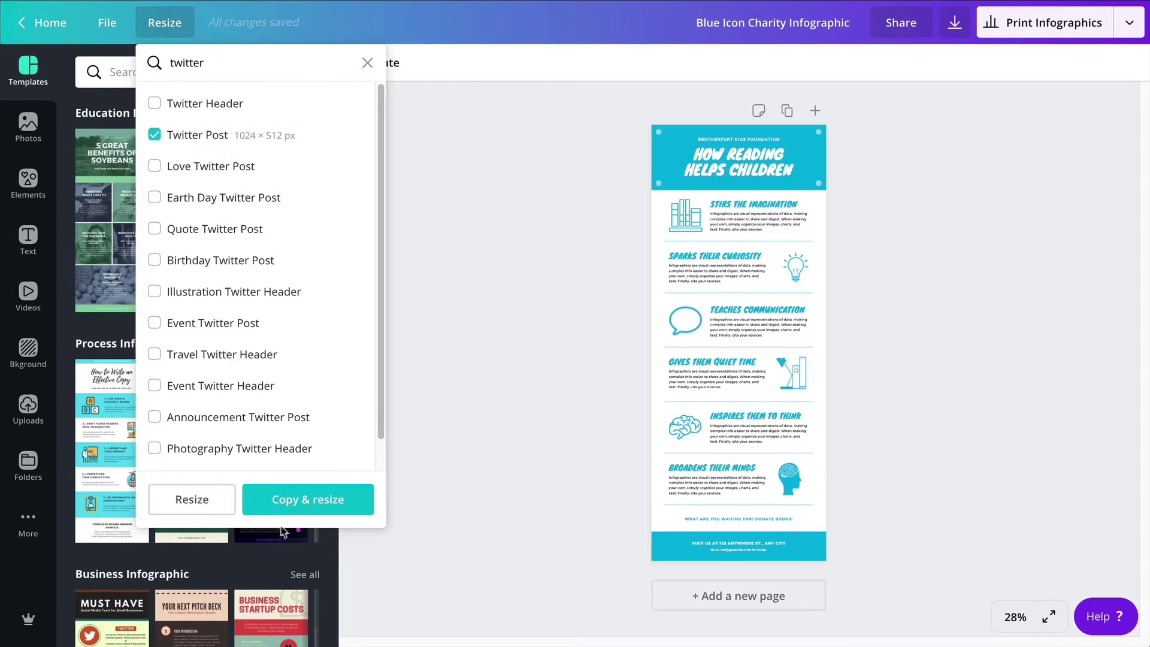
{"action": "left_click", "coordinate": [295, 500]}
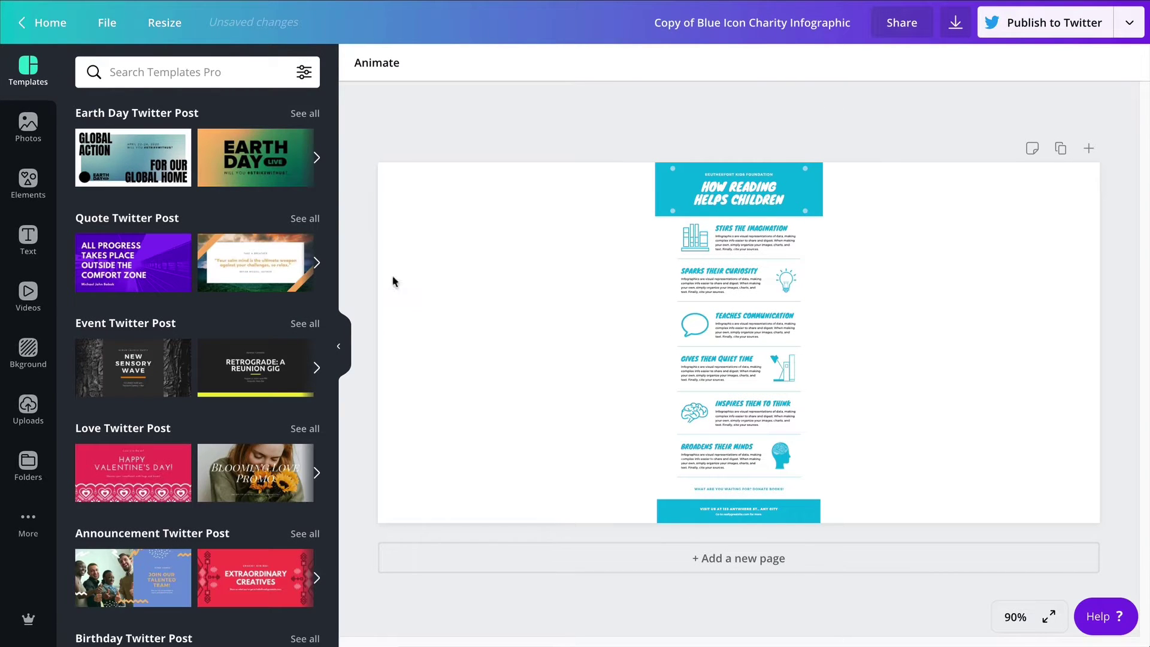
Step: Examine how the infographic's elements are scaled and placed on the resized Twitter Post page
{"action": "left_click_drag", "start_coordinate": [623, 124], "coordinate": [796, 522]}
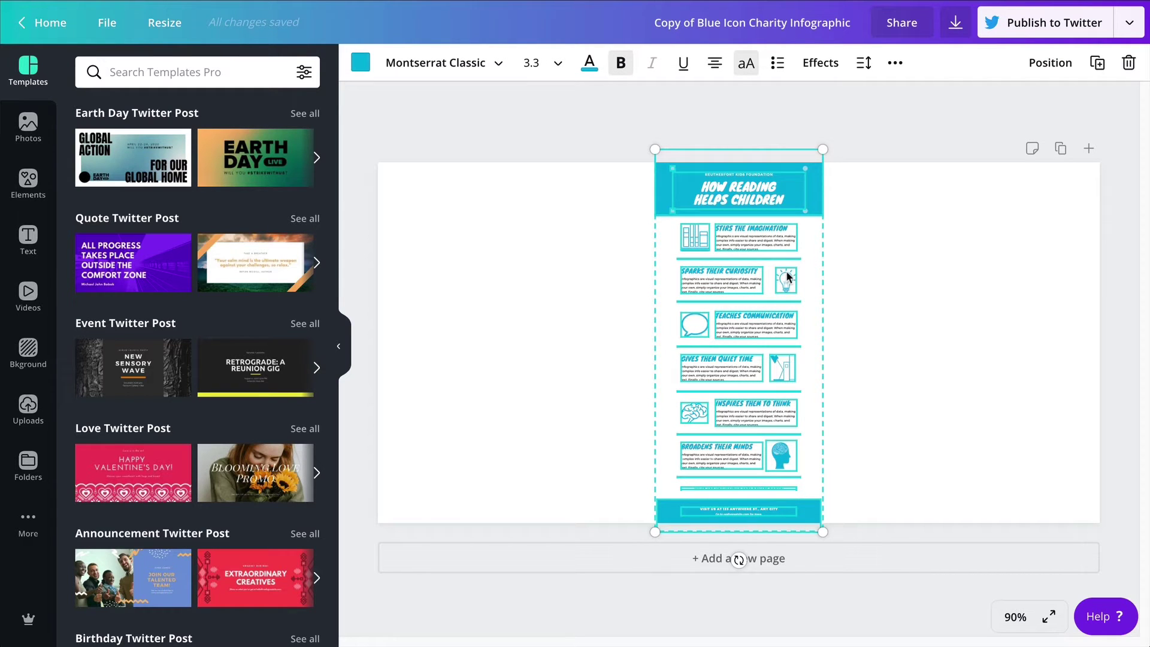
{"action": "left_click", "coordinate": [874, 370]}
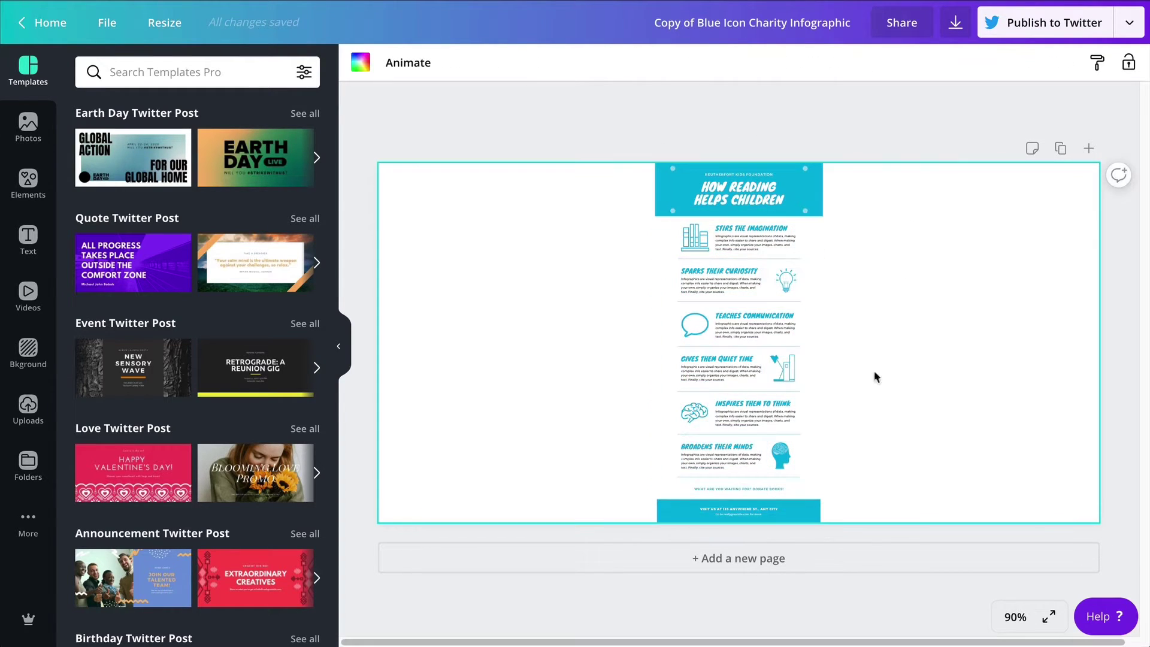
{"action": "left_click", "coordinate": [808, 193]}
{"action": "left_click", "coordinate": [773, 197]}
{"action": "left_click", "coordinate": [894, 322]}
{"action": "left_click", "coordinate": [567, 102]}
{"action": "left_click", "coordinate": [591, 203]}
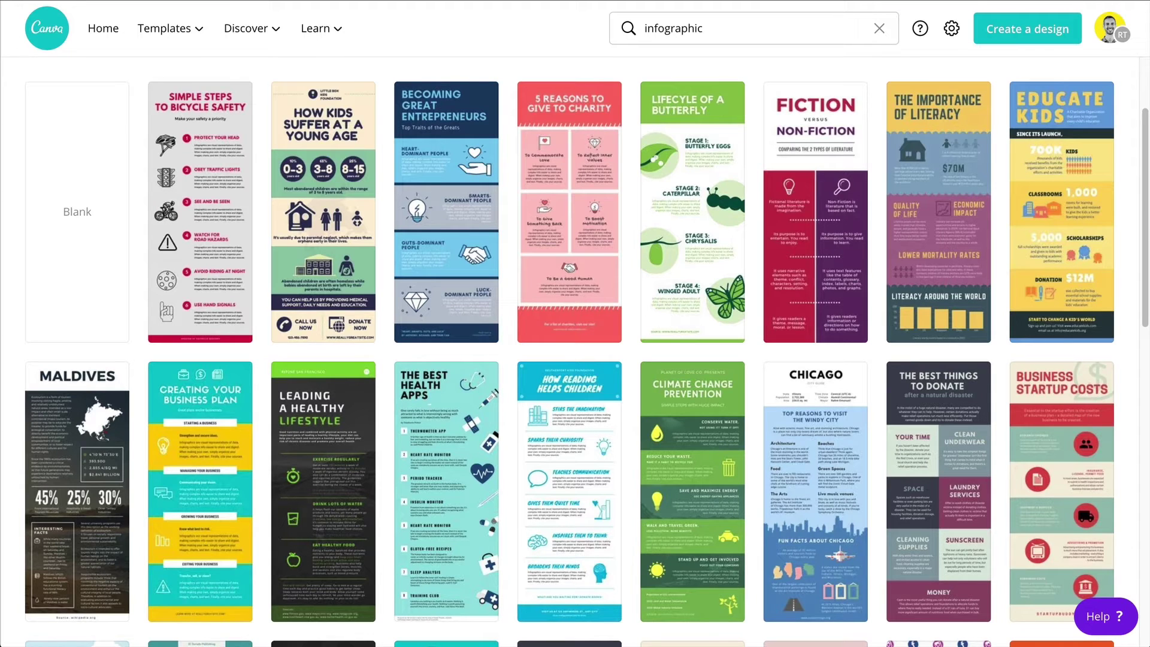
Step: Search the templates for "twitter" from the home page and start a blank Twitter Post design
{"action": "scroll", "coordinate": [178, 266], "scroll_direction": "up", "scroll_amount": 3}
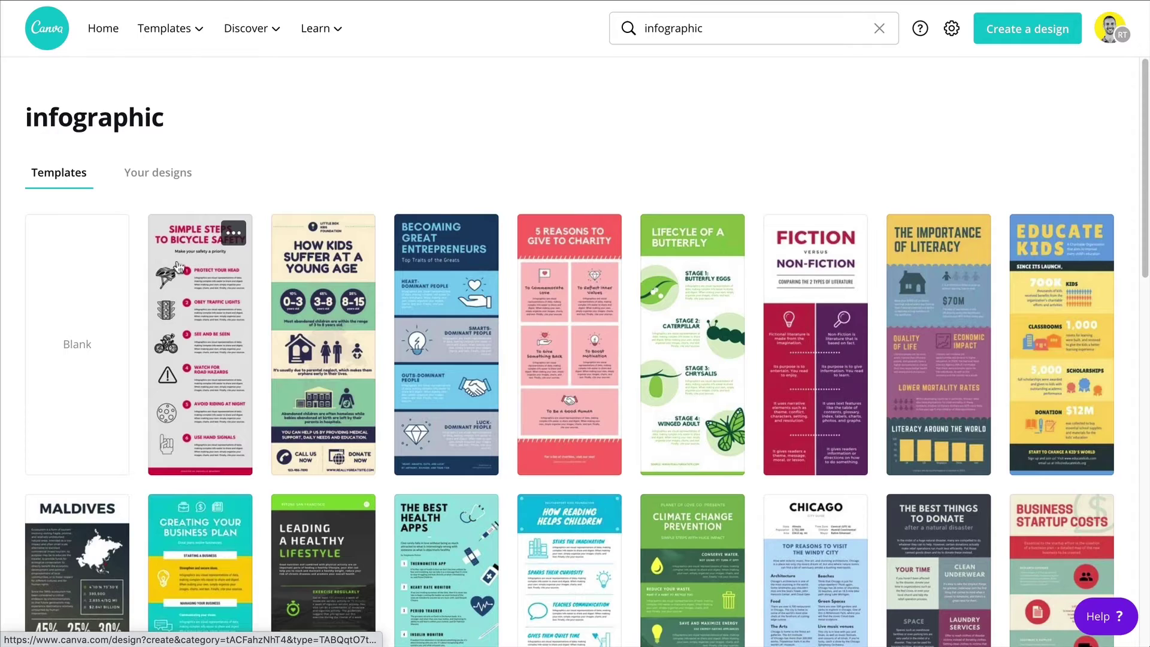
{"action": "left_click", "coordinate": [106, 34]}
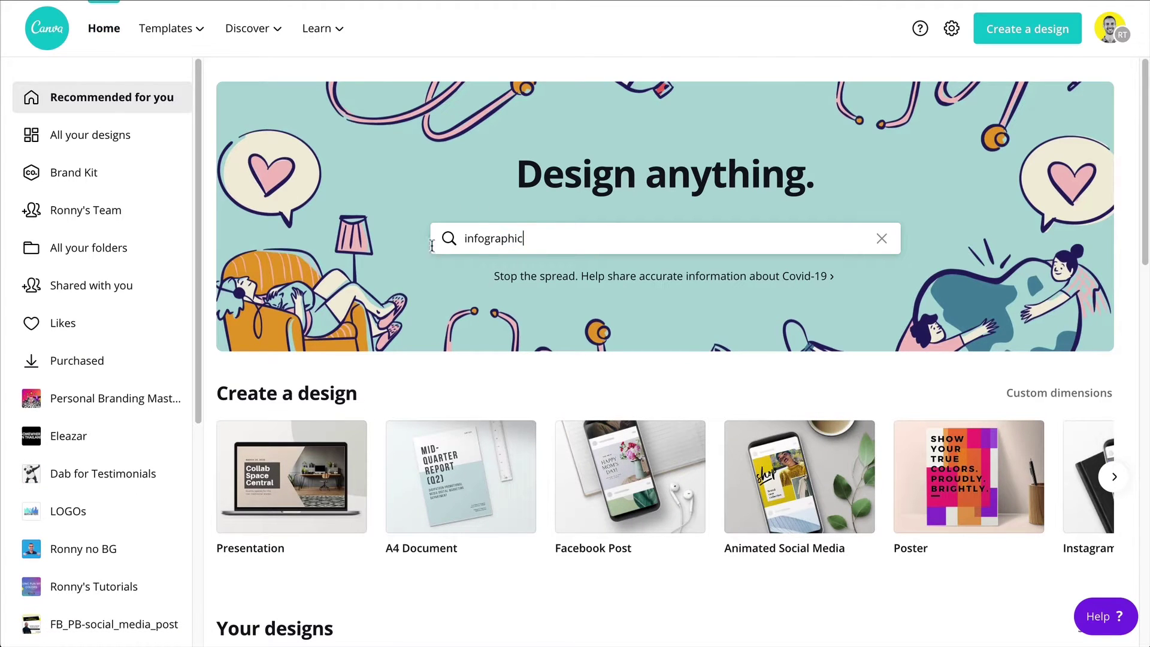
{"action": "key", "text": "ctrl+a"}
{"action": "type", "text": "twitter"}
{"action": "key", "text": "Return"}
{"action": "left_click", "coordinate": [328, 359]}
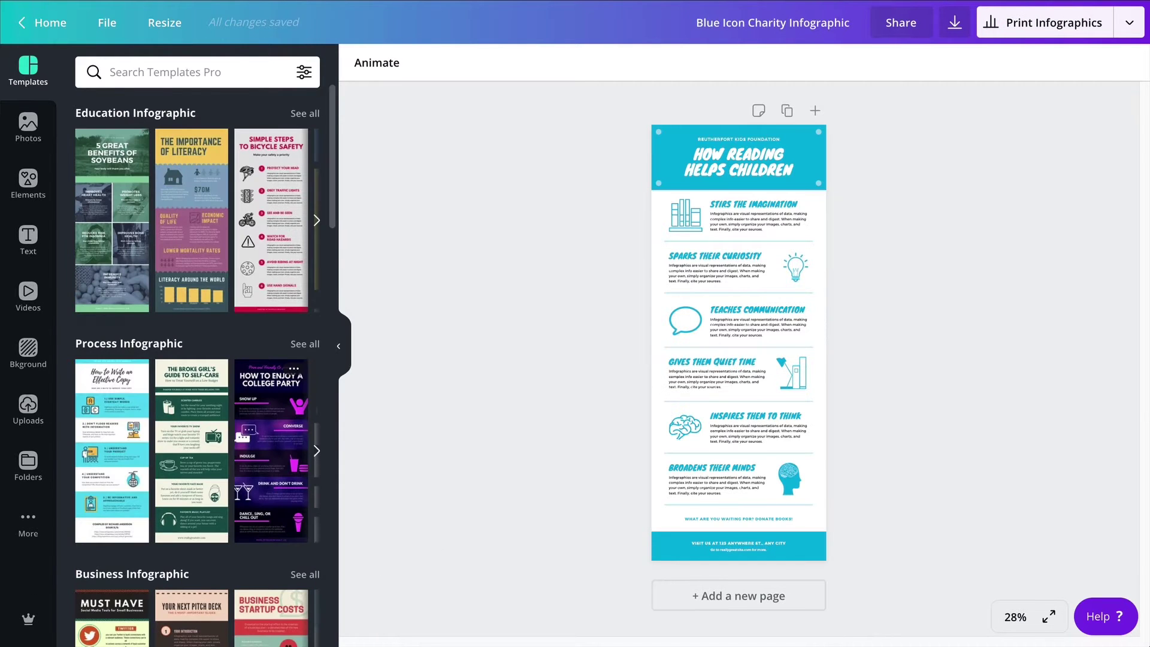
Step: Copy all elements of the original infographic into the blank Twitter Post and centre them on the page
{"action": "left_click_drag", "start_coordinate": [586, 115], "coordinate": [906, 575]}
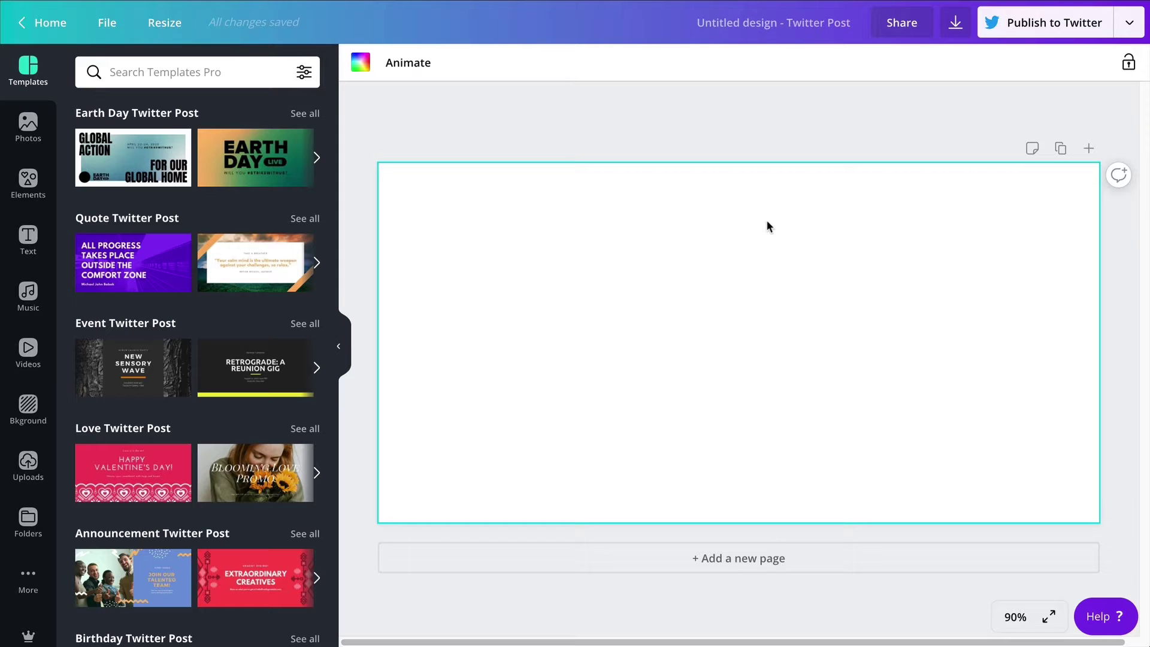
{"action": "key", "text": "ctrl+v"}
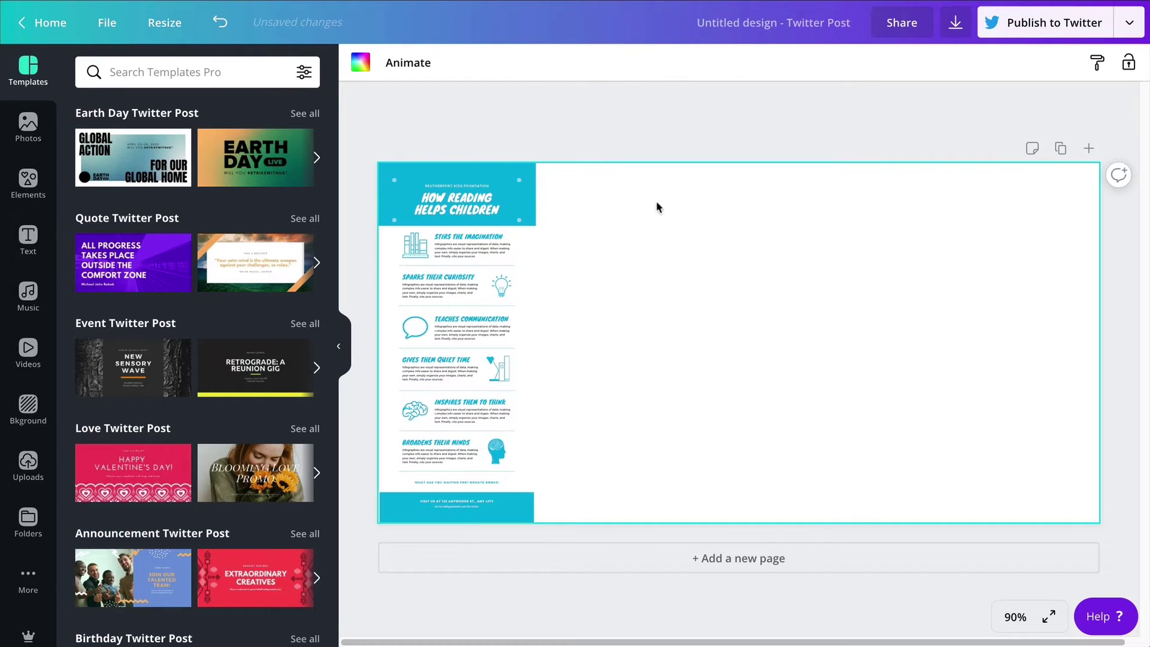
{"action": "left_click_drag", "start_coordinate": [614, 118], "coordinate": [705, 516]}
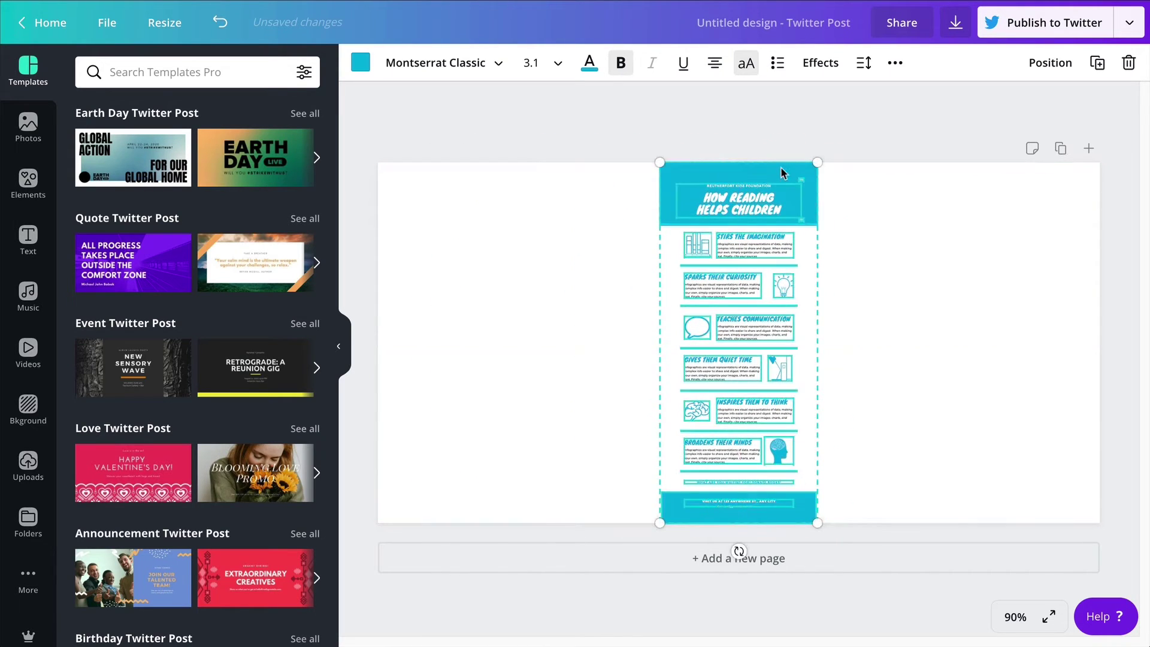
{"action": "left_click", "coordinate": [871, 239]}
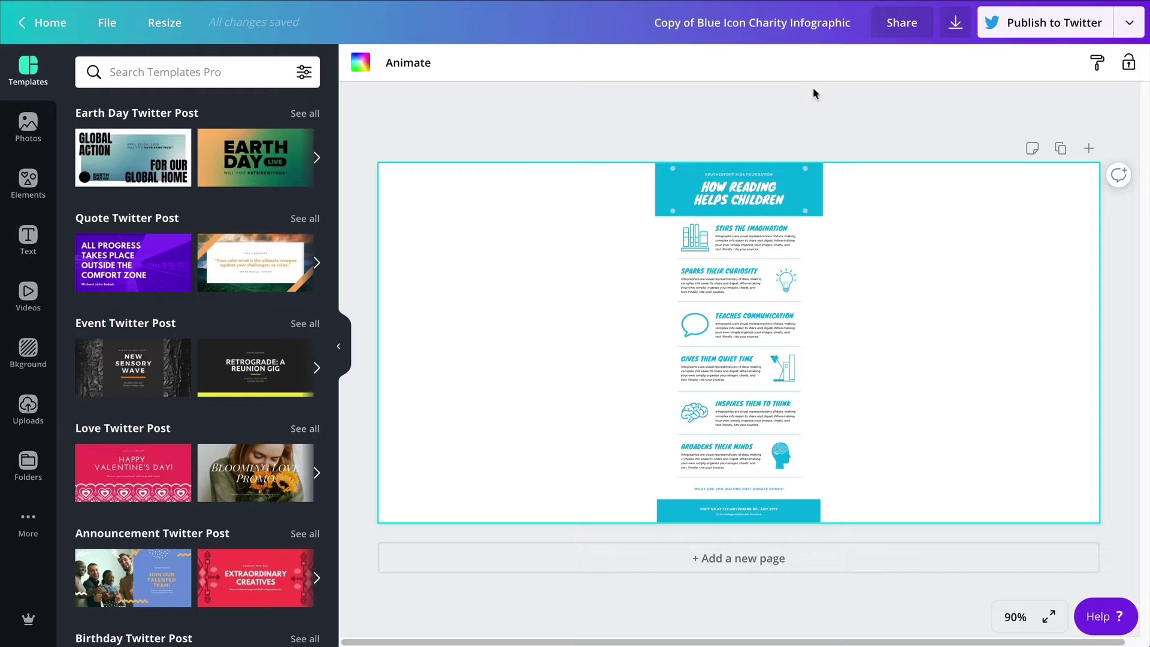
Step: In the resized copy of the infographic, stretch the blue header rectangle across the full page width
{"action": "left_click", "coordinate": [808, 111]}
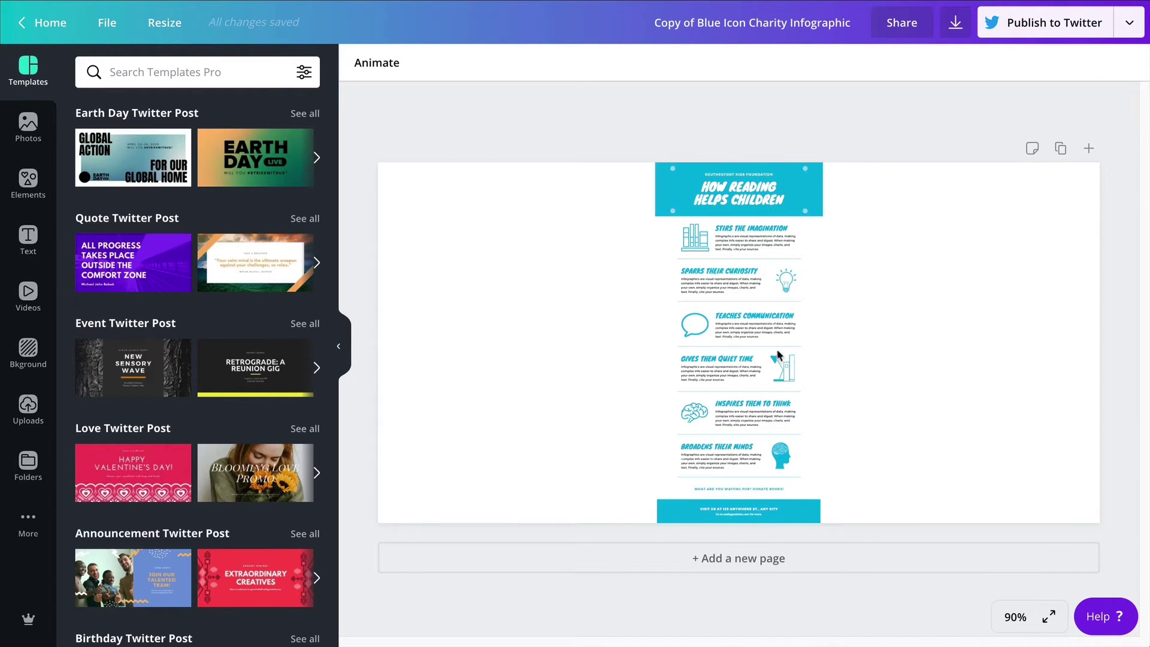
{"action": "left_click", "coordinate": [1015, 349]}
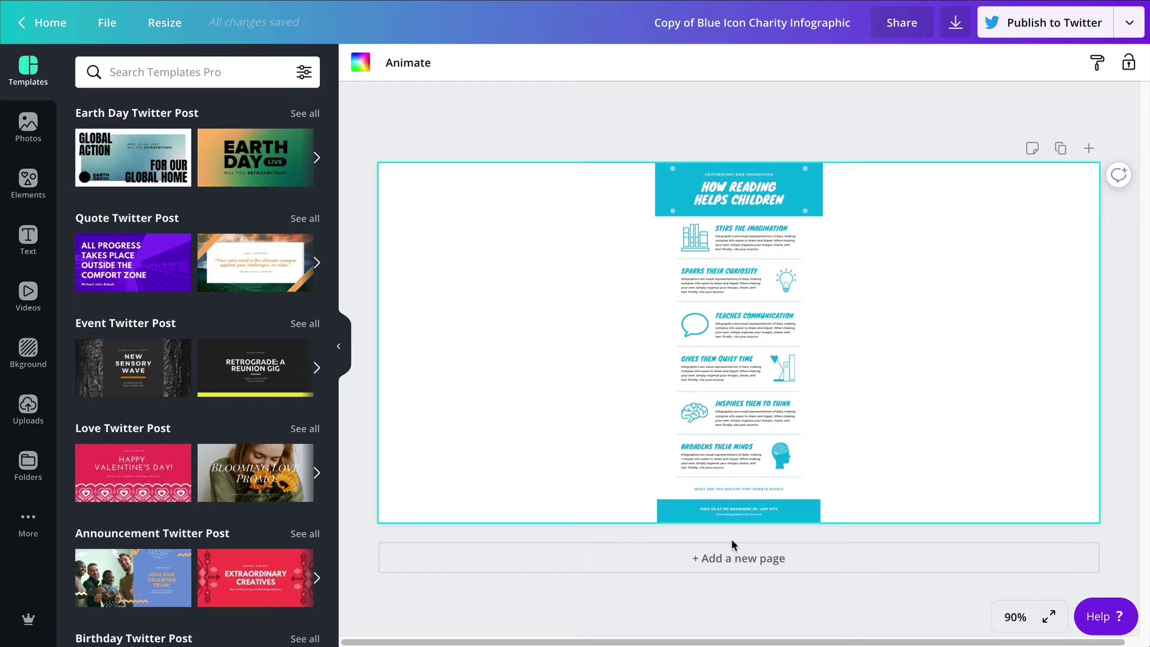
{"action": "left_click", "coordinate": [734, 192]}
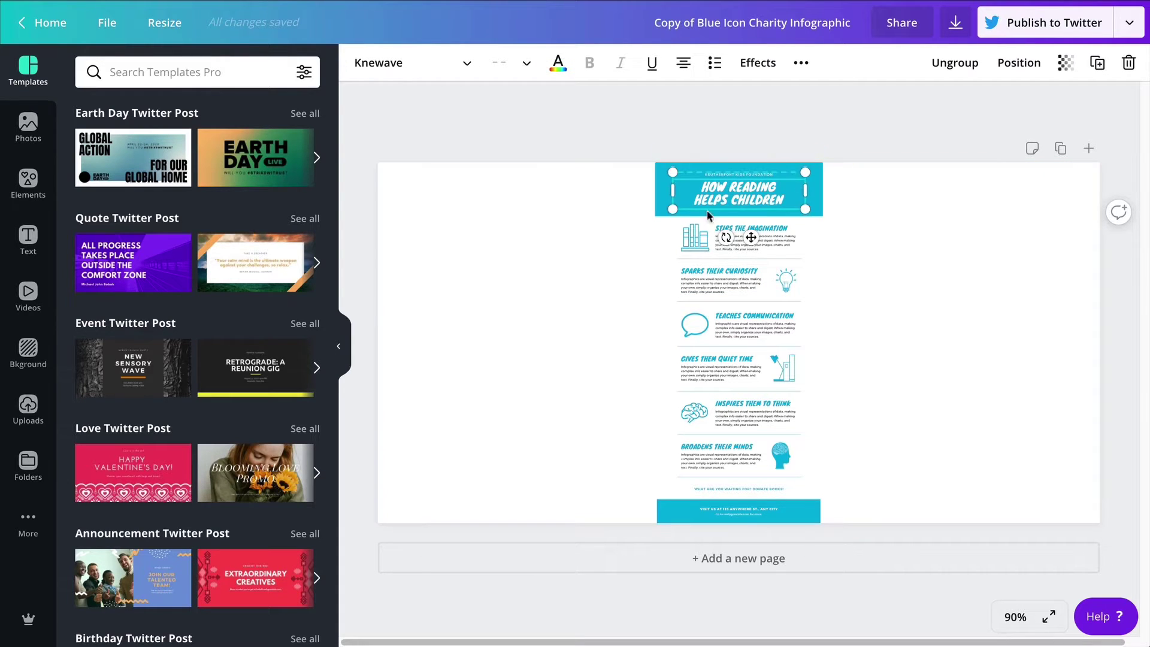
{"action": "left_click", "coordinate": [659, 180]}
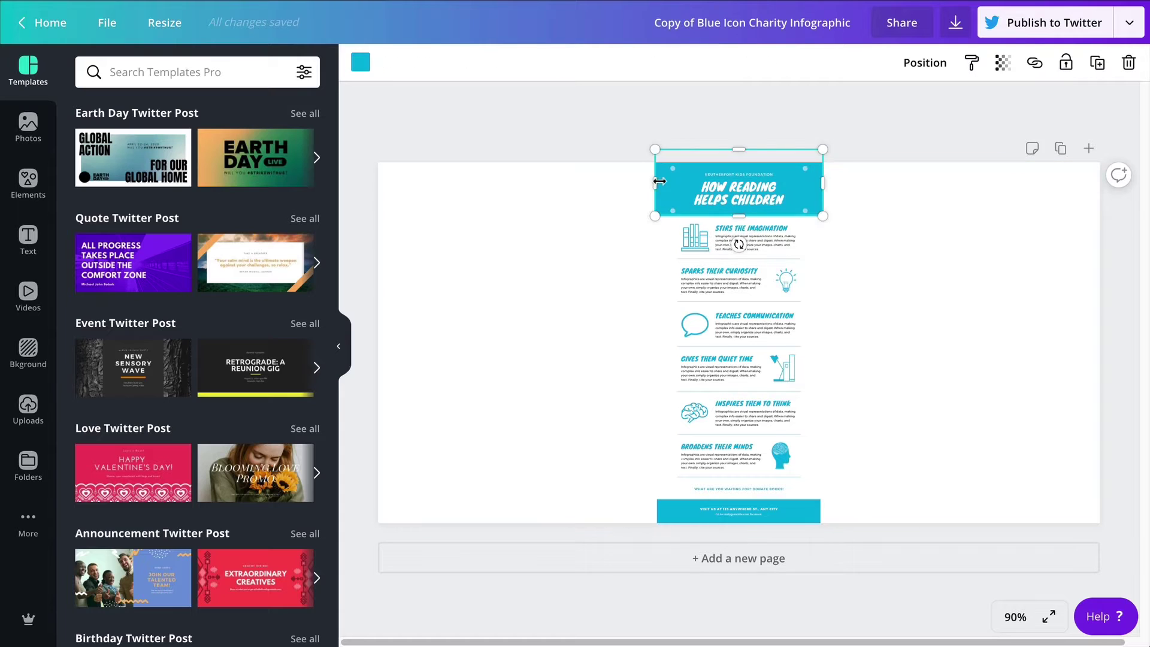
{"action": "left_click_drag", "start_coordinate": [656, 181], "coordinate": [377, 183]}
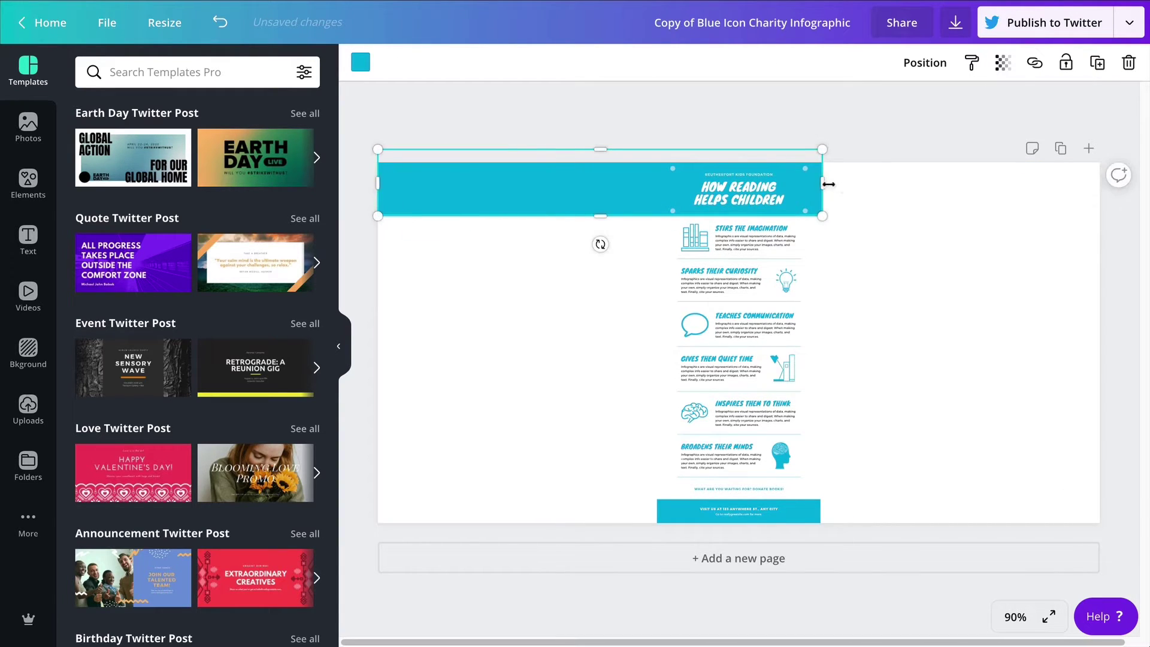
{"action": "left_click_drag", "start_coordinate": [825, 185], "coordinate": [978, 186]}
{"action": "left_click_drag", "start_coordinate": [1081, 191], "coordinate": [1083, 192]}
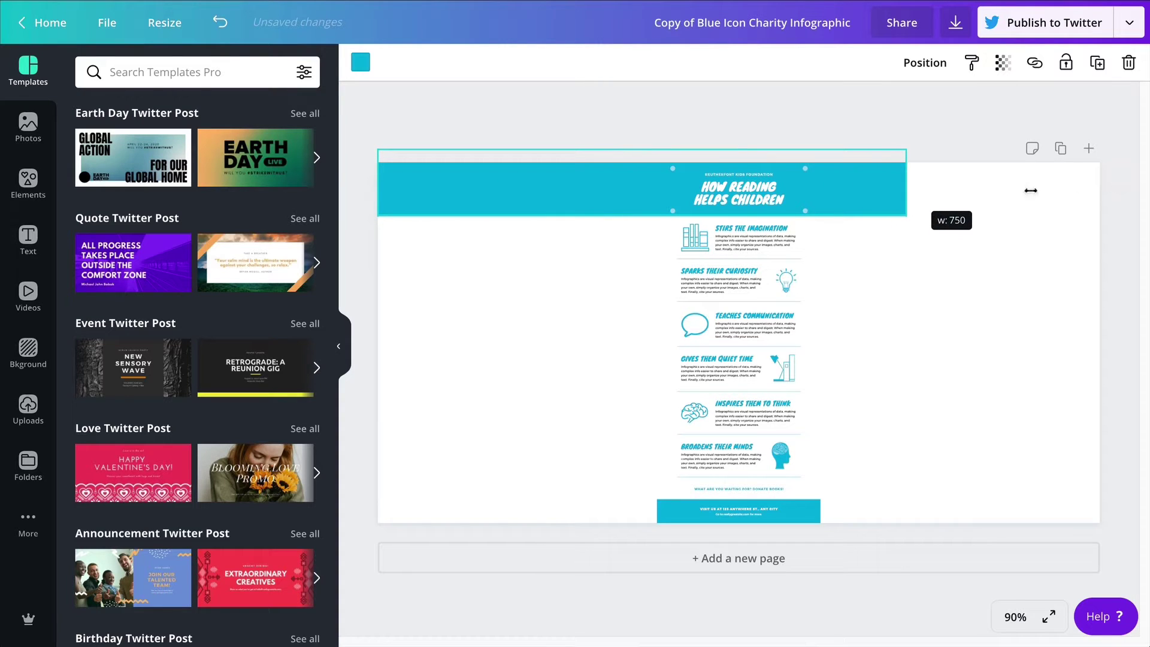
{"action": "left_click", "coordinate": [983, 326]}
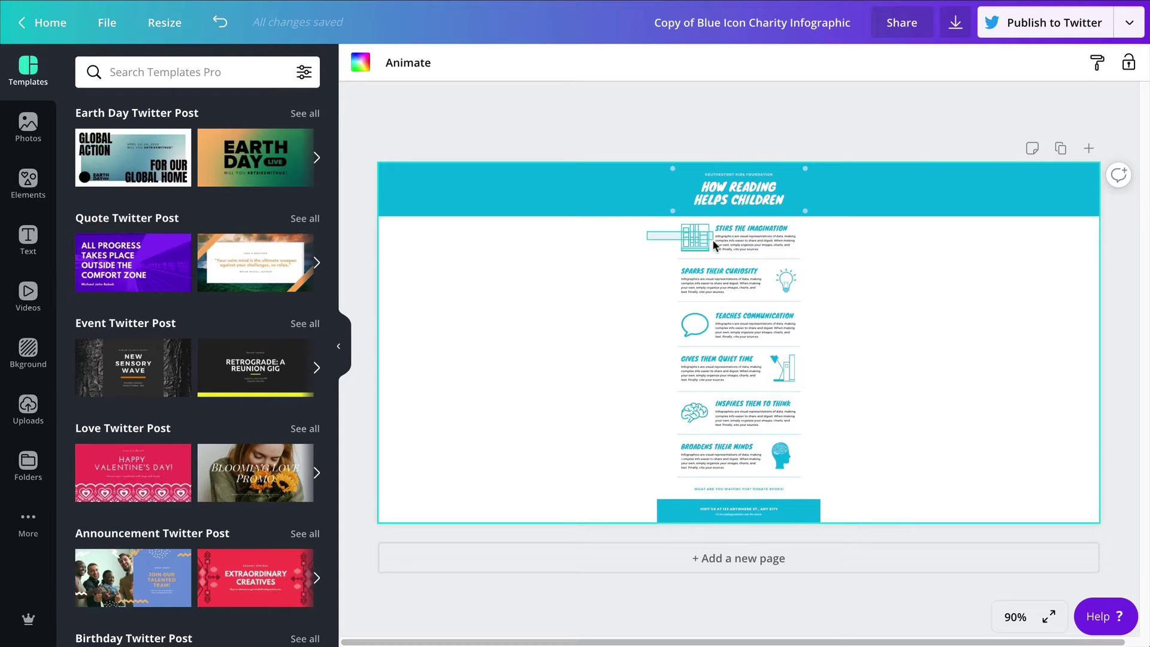
Step: Delete the "Stirs the Imagination" section, then rotate the divider below it to -90° and place it in the left part of the page
{"action": "left_click", "coordinate": [744, 247]}
{"action": "key", "text": "Delete"}
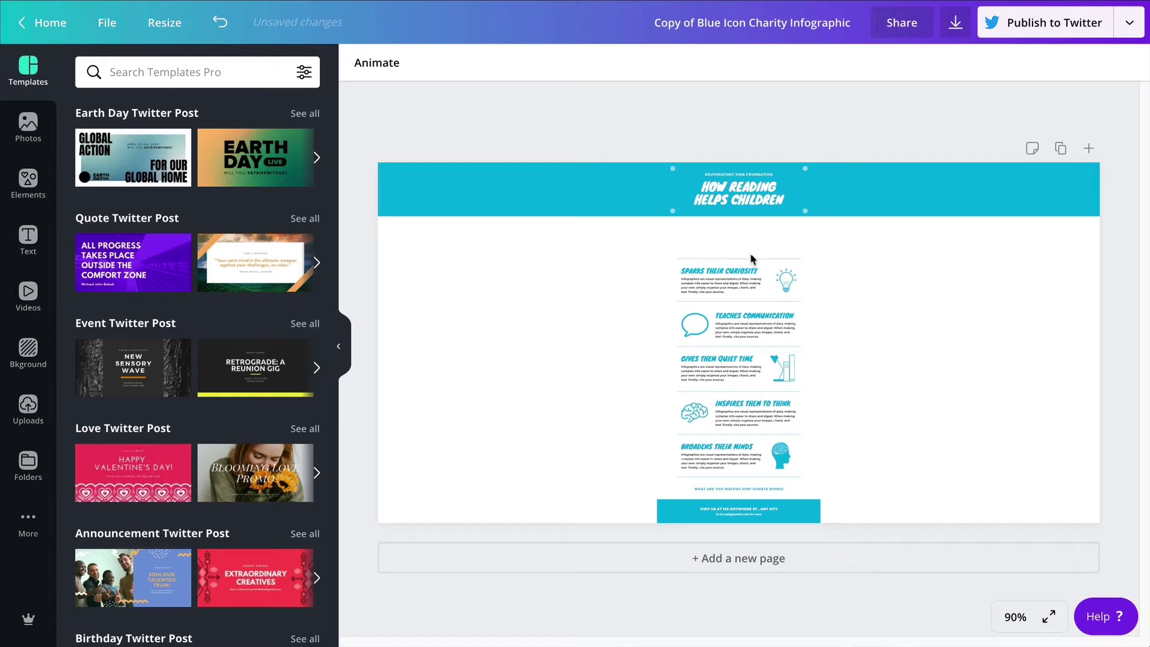
{"action": "left_click", "coordinate": [751, 259]}
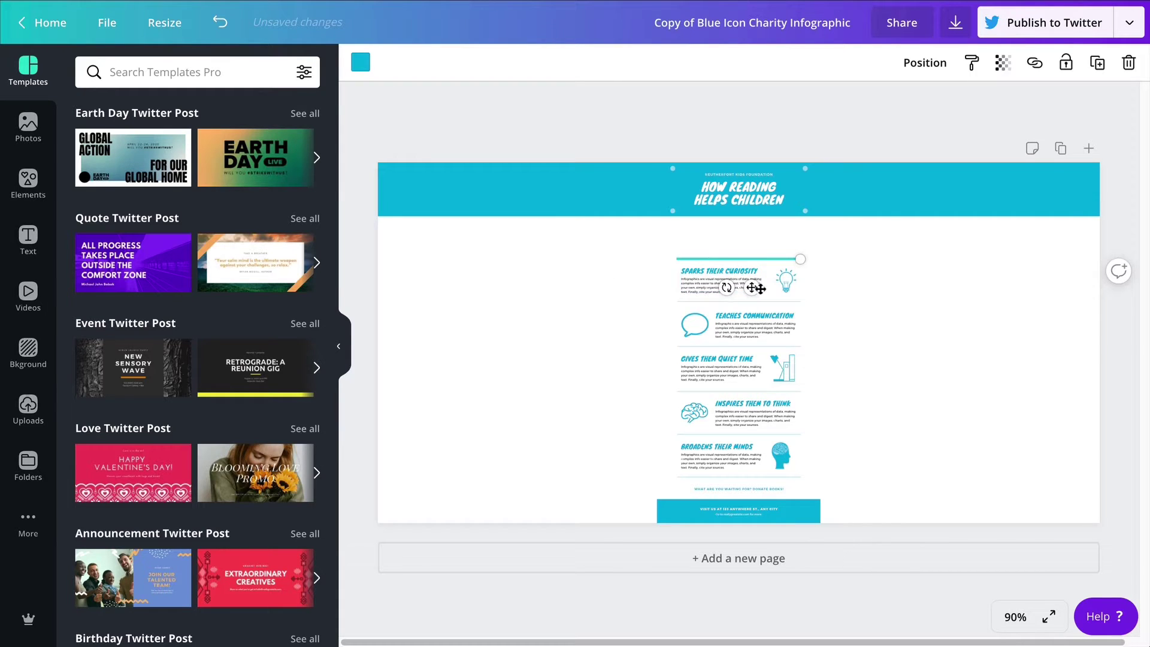
{"action": "left_click_drag", "start_coordinate": [751, 287], "coordinate": [606, 393]}
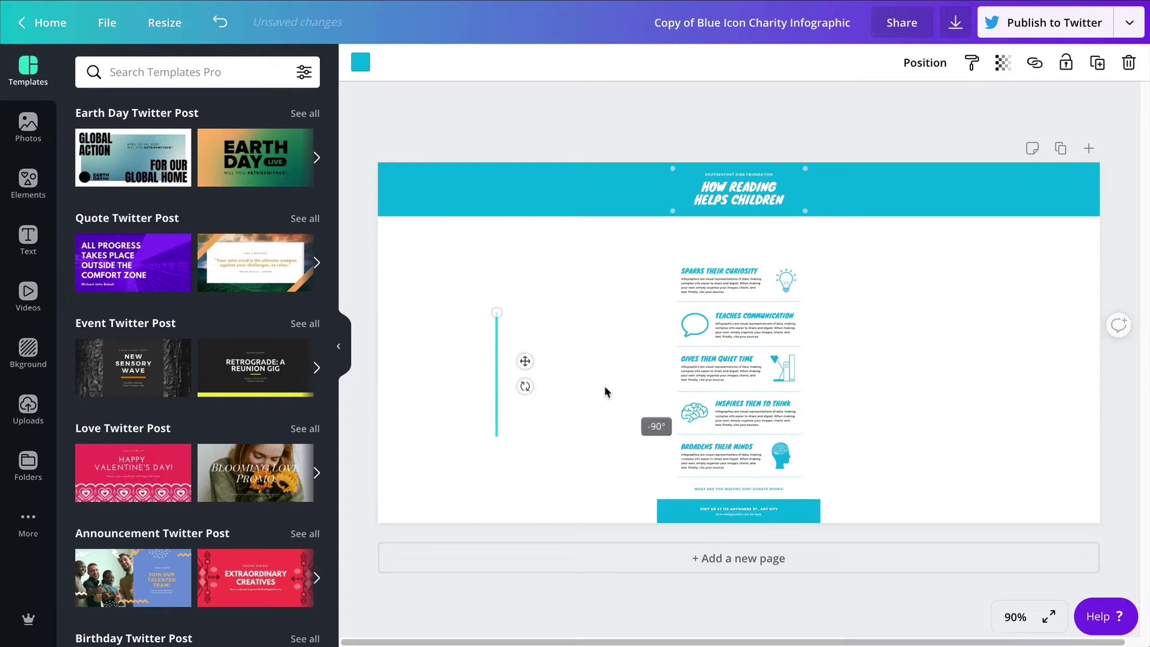
{"action": "left_click", "coordinate": [569, 378]}
Step: Delete the remaining sections and footer in the middle of the page, and ungroup the header title text
{"action": "left_click_drag", "start_coordinate": [577, 264], "coordinate": [863, 523]}
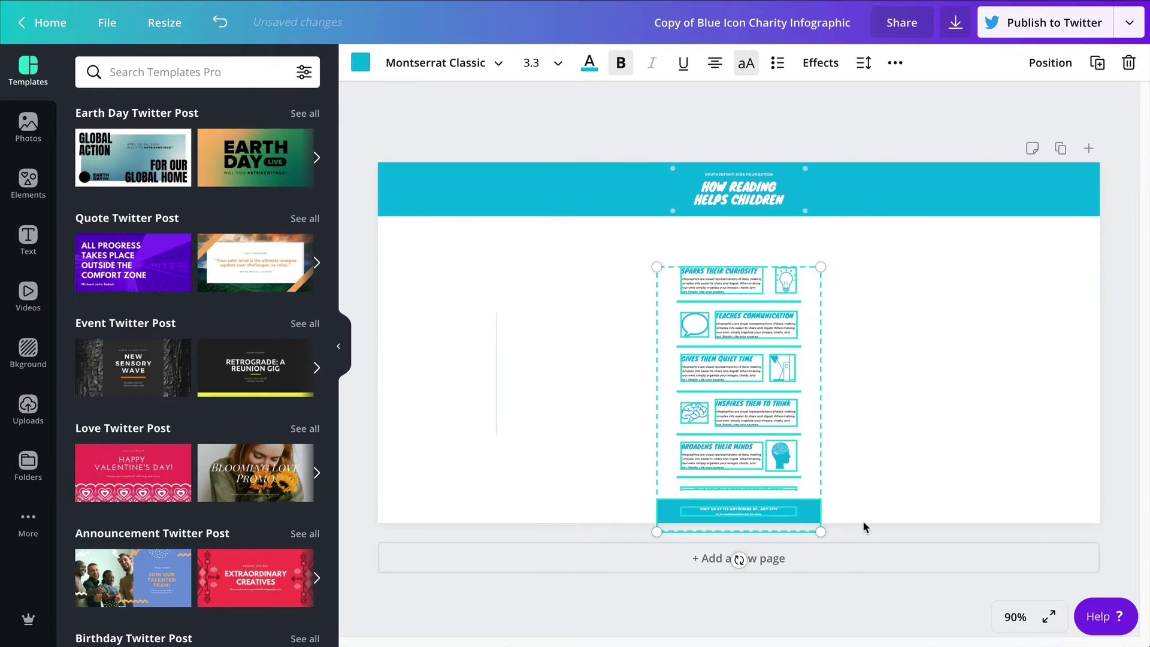
{"action": "key", "text": "Delete"}
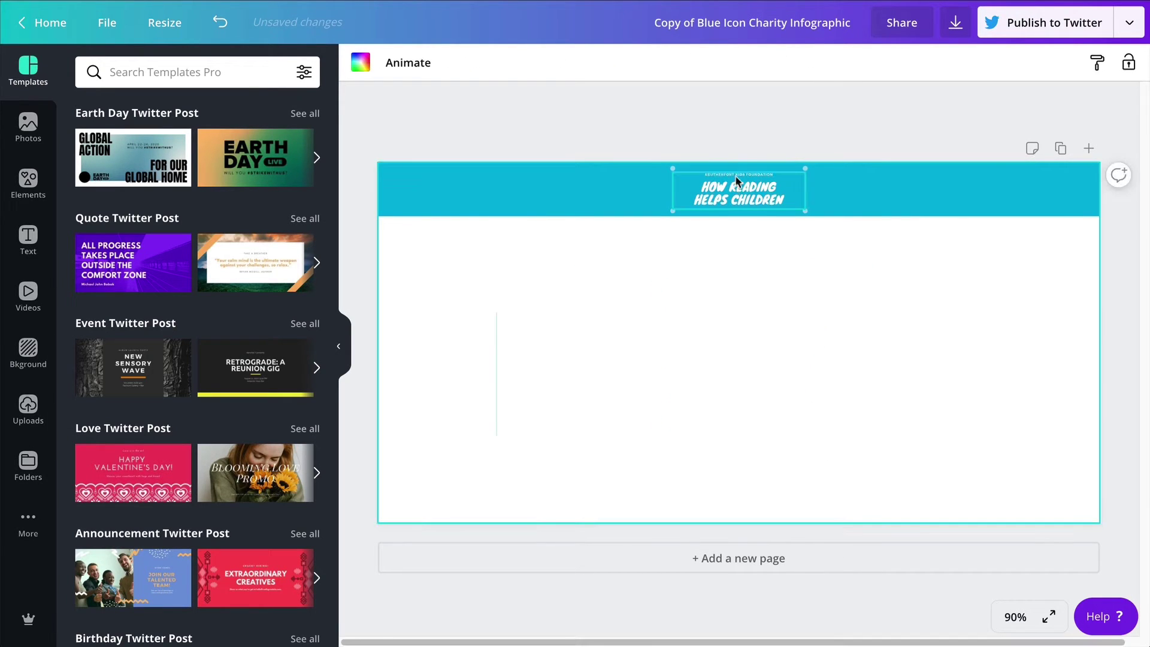
{"action": "left_click", "coordinate": [736, 177]}
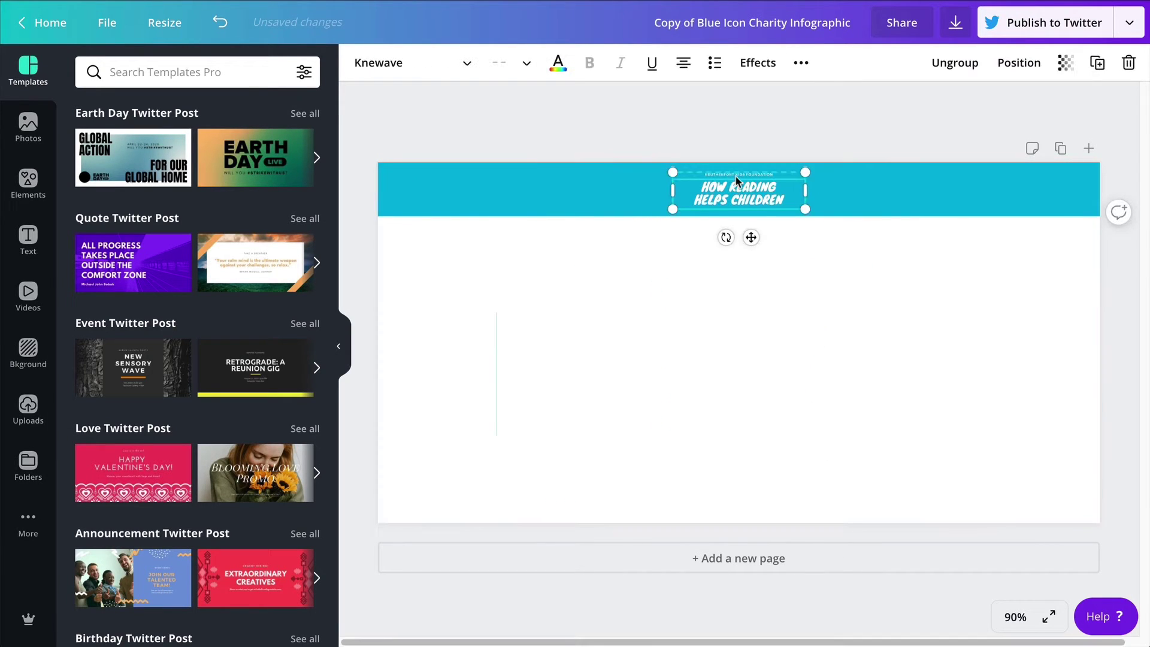
{"action": "left_click", "coordinate": [951, 67]}
{"action": "left_click", "coordinate": [794, 238]}
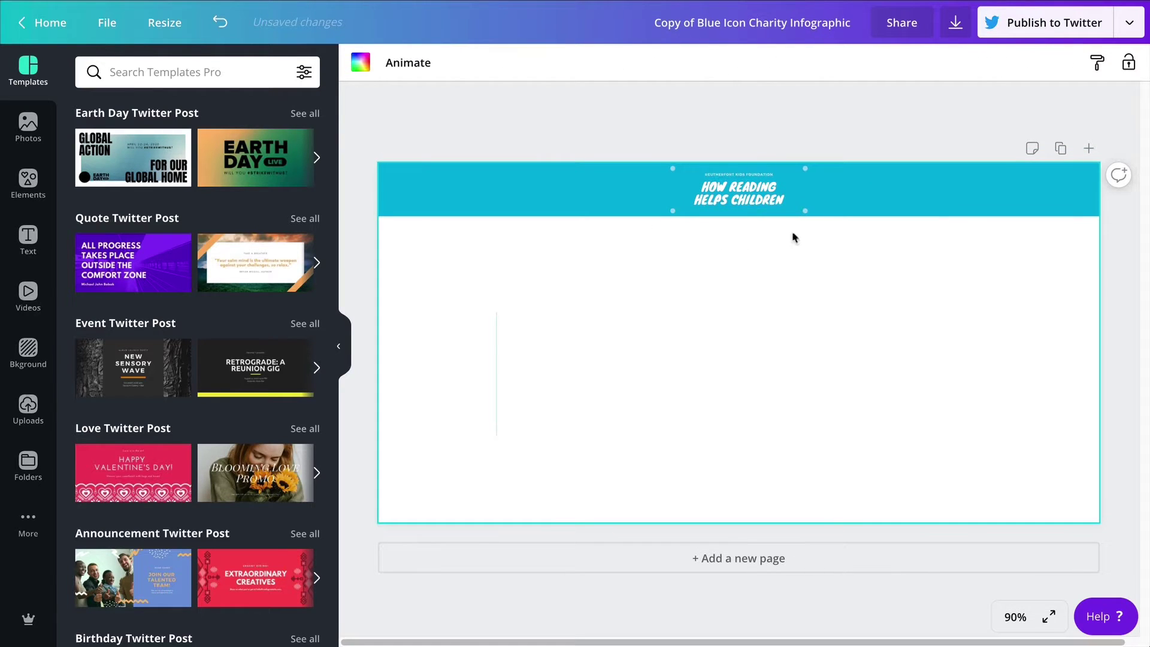
Step: Widen the "How Reading Helps Children" title's text box to the left and set its font size to 42
{"action": "left_click", "coordinate": [735, 201]}
{"action": "left_click_drag", "start_coordinate": [672, 197], "coordinate": [519, 195]}
{"action": "left_click", "coordinate": [751, 175]}
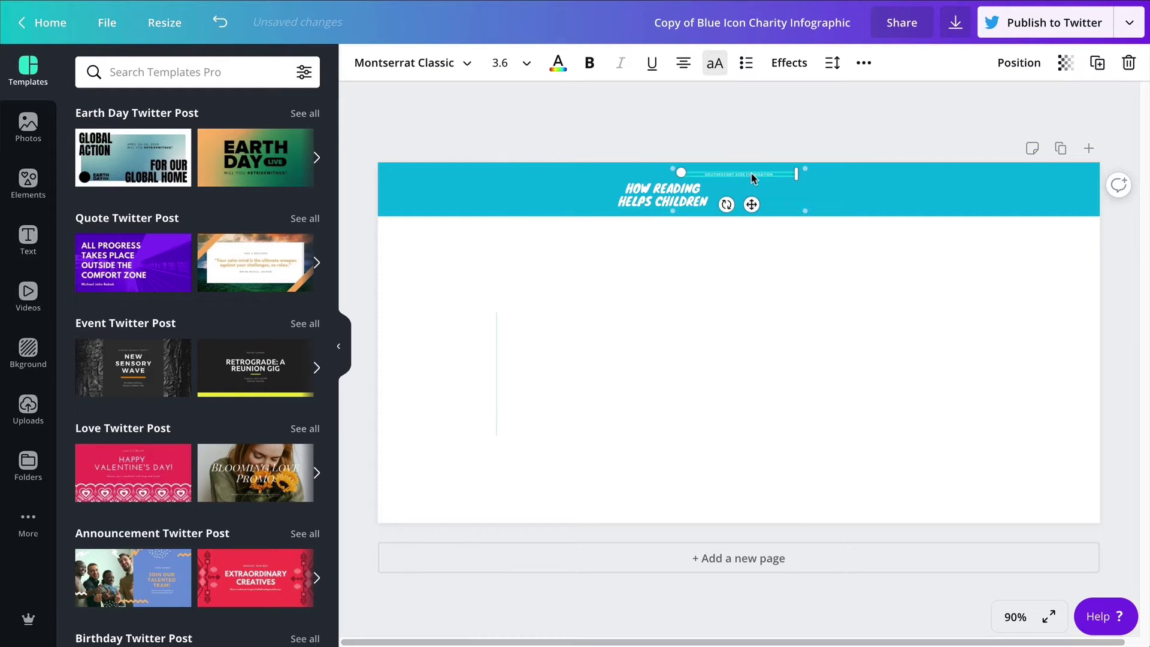
{"action": "left_click", "coordinate": [754, 326]}
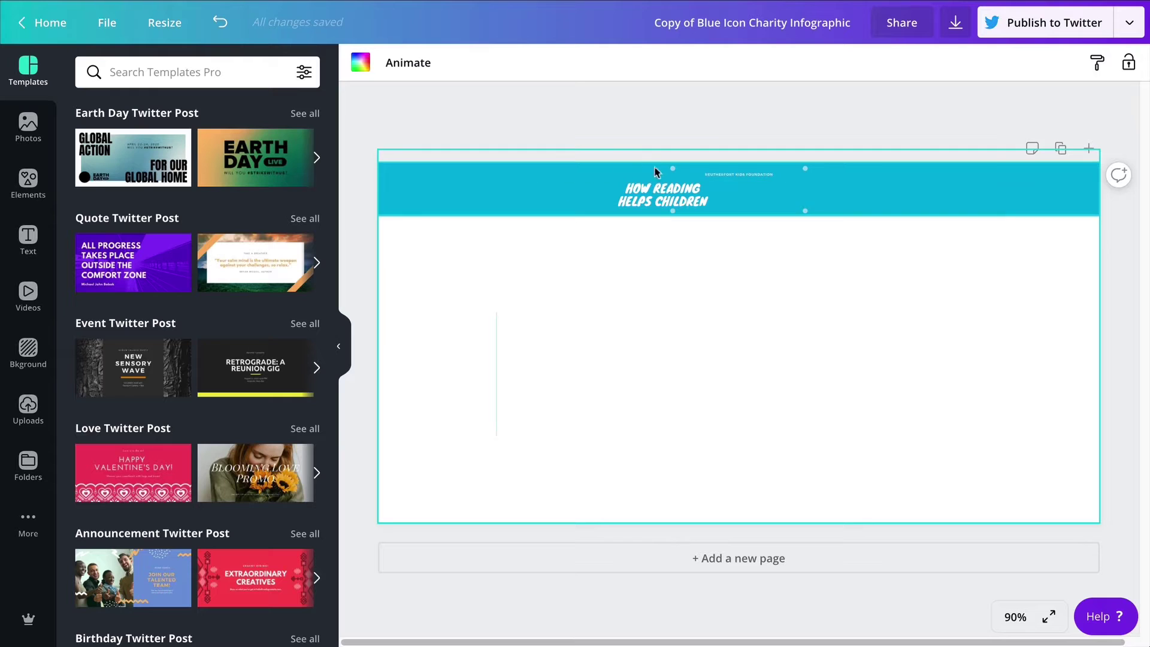
{"action": "left_click", "coordinate": [663, 200]}
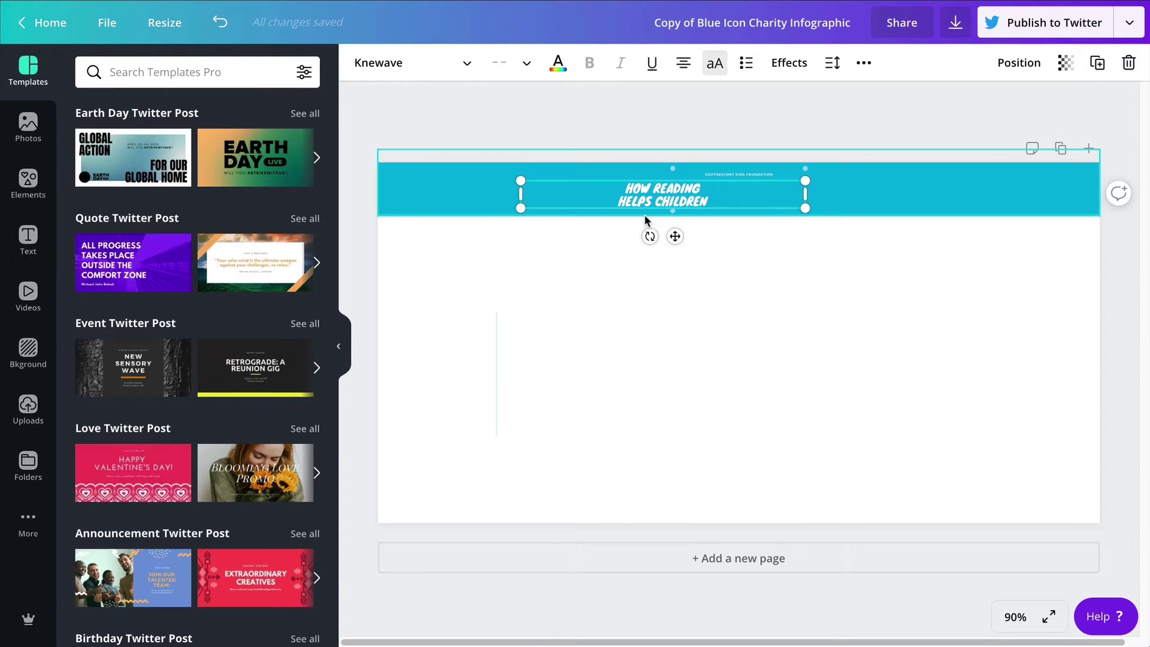
{"action": "left_click", "coordinate": [507, 70]}
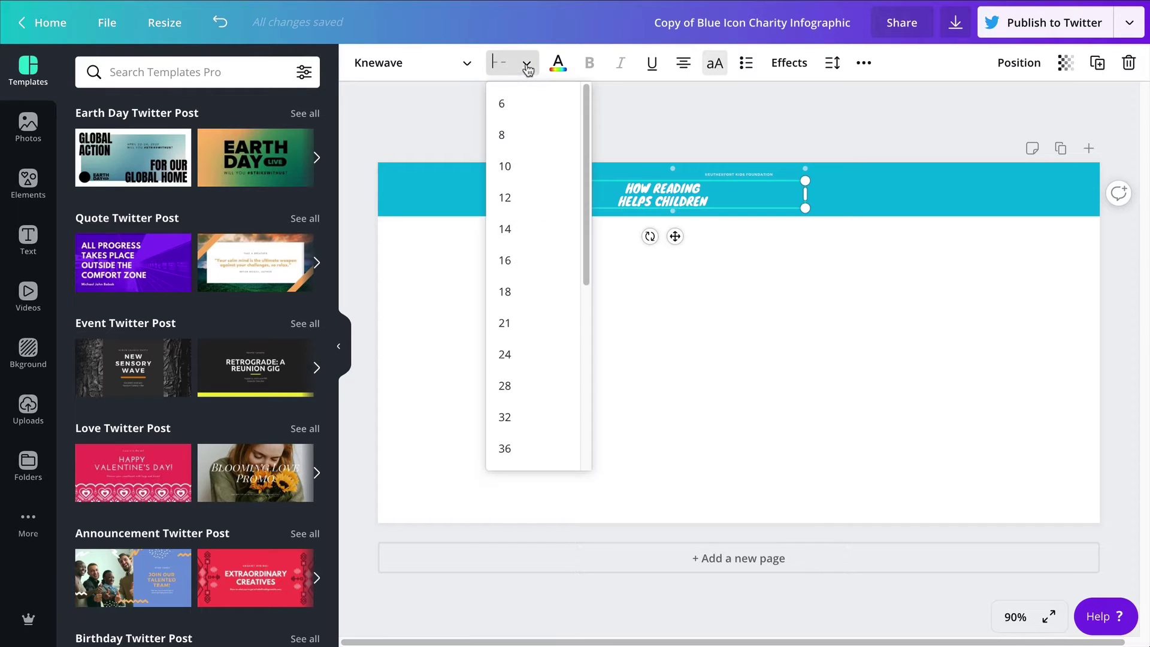
{"action": "scroll", "coordinate": [516, 419], "scroll_direction": "down", "scroll_amount": 1}
{"action": "scroll", "coordinate": [516, 424], "scroll_direction": "down", "scroll_amount": 1}
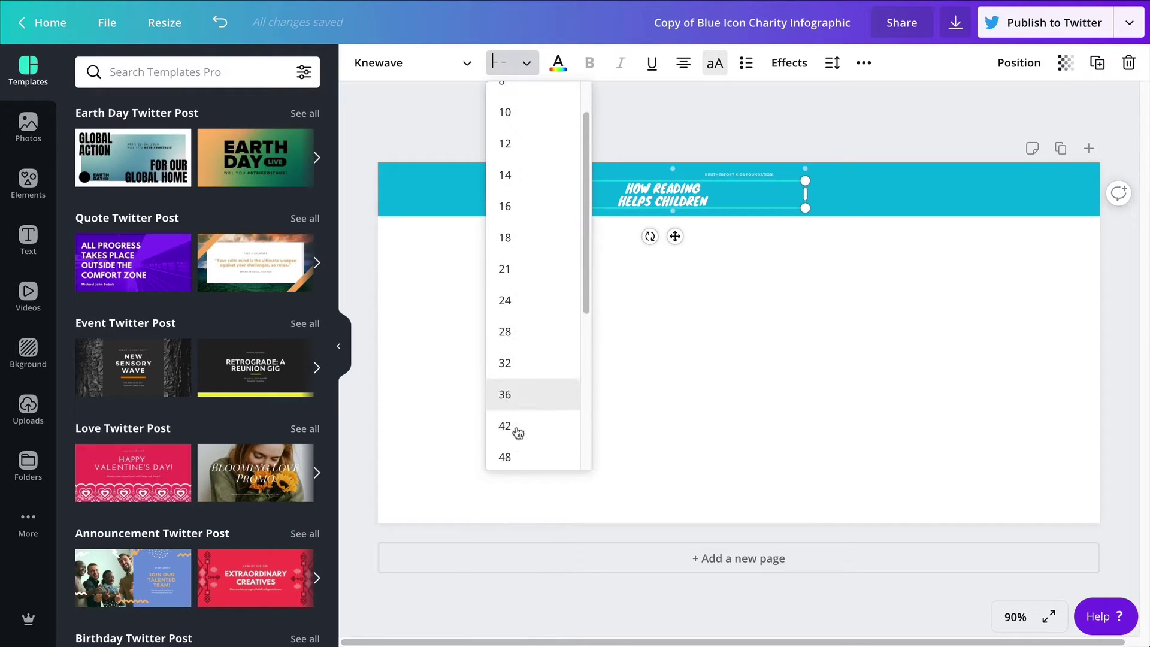
{"action": "left_click", "coordinate": [515, 426]}
Step: Widen the title's text box until the title fits on one line, remove its line break, and extend the blue header rectangle downward behind it
{"action": "left_click_drag", "start_coordinate": [806, 198], "coordinate": [1051, 195]}
{"action": "left_click", "coordinate": [635, 204]}
{"action": "key", "text": "BackSpace"}
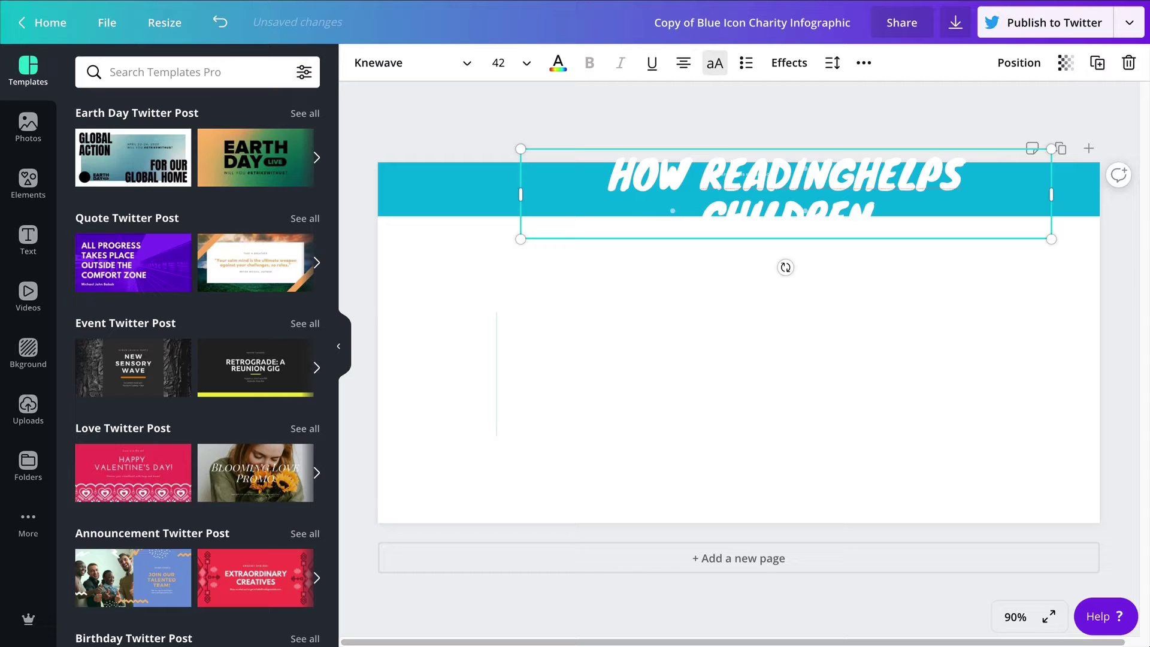
{"action": "left_click_drag", "start_coordinate": [519, 194], "coordinate": [373, 192]}
{"action": "left_click", "coordinate": [381, 204]}
{"action": "mouse_move", "coordinate": [743, 221]}
{"action": "left_mouse_down"}
{"action": "mouse_move", "coordinate": [746, 251]}
{"action": "mouse_move", "coordinate": [745, 222]}
{"action": "left_mouse_up"}
Step: Set the "Reutherfort Kids Foundation" text to size 14 and widen its box so it fits on one line
{"action": "left_click", "coordinate": [734, 171]}
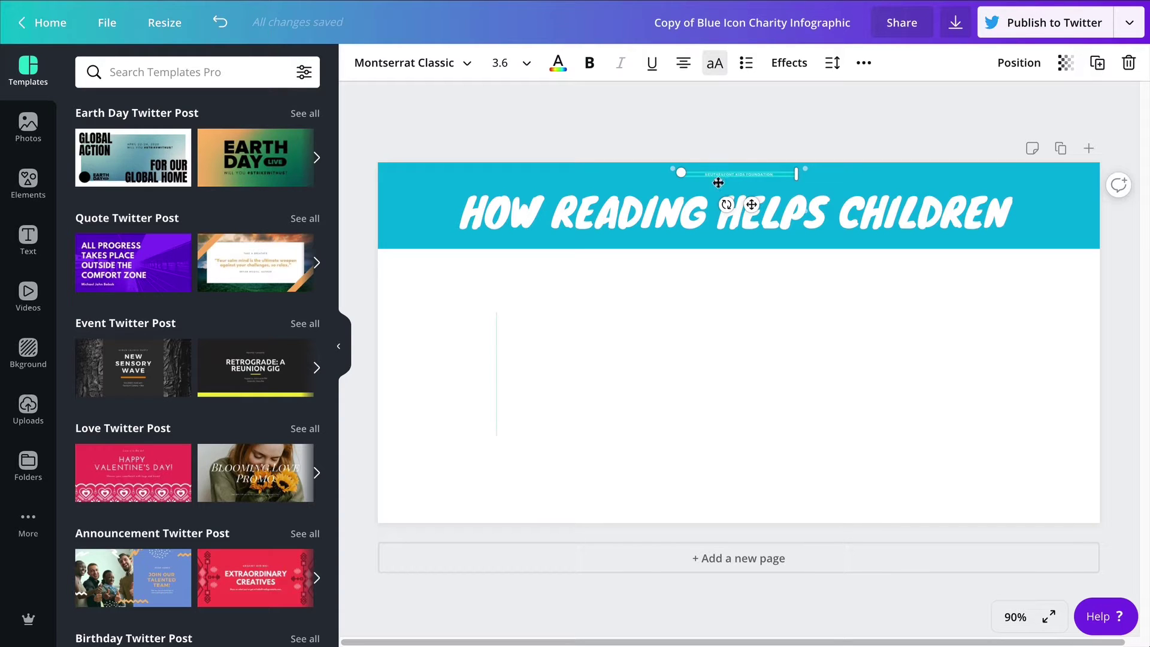
{"action": "left_click", "coordinate": [509, 64]}
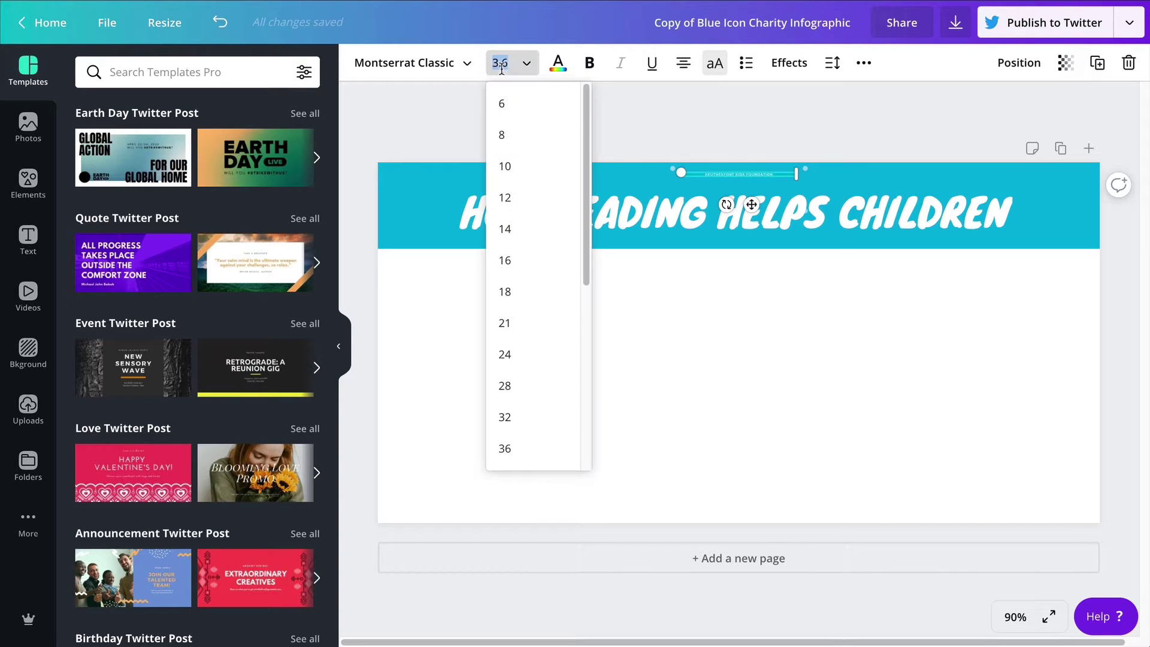
{"action": "type", "text": "14"}
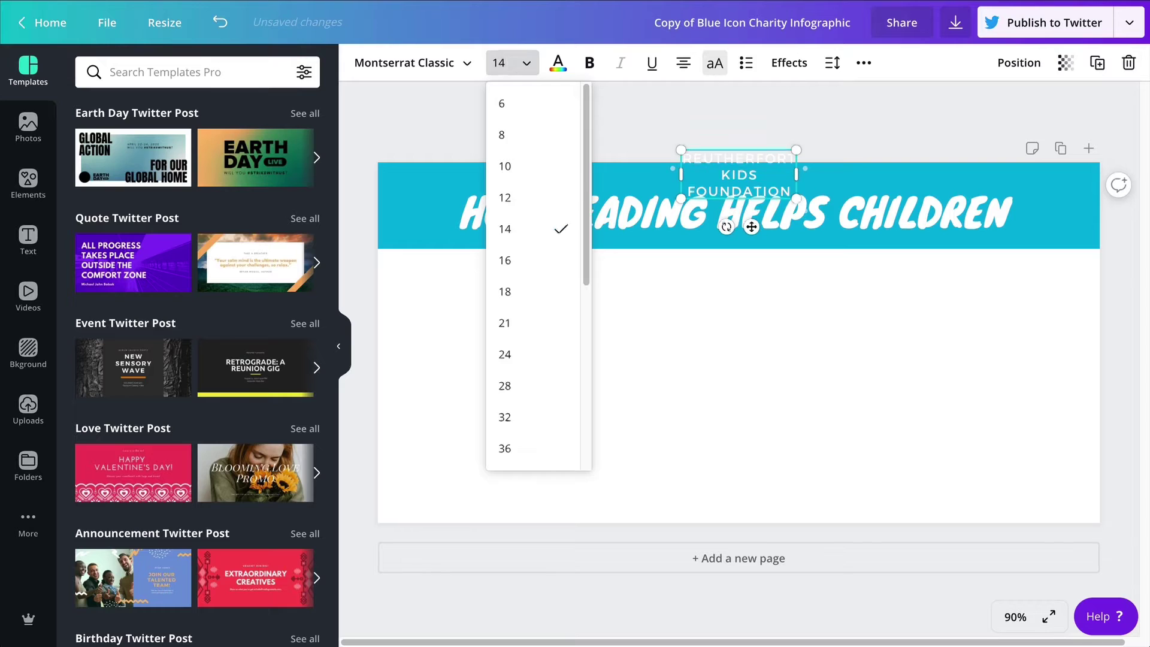
{"action": "key", "text": "Return"}
{"action": "left_click_drag", "start_coordinate": [795, 172], "coordinate": [971, 171]}
{"action": "left_click", "coordinate": [922, 144]}
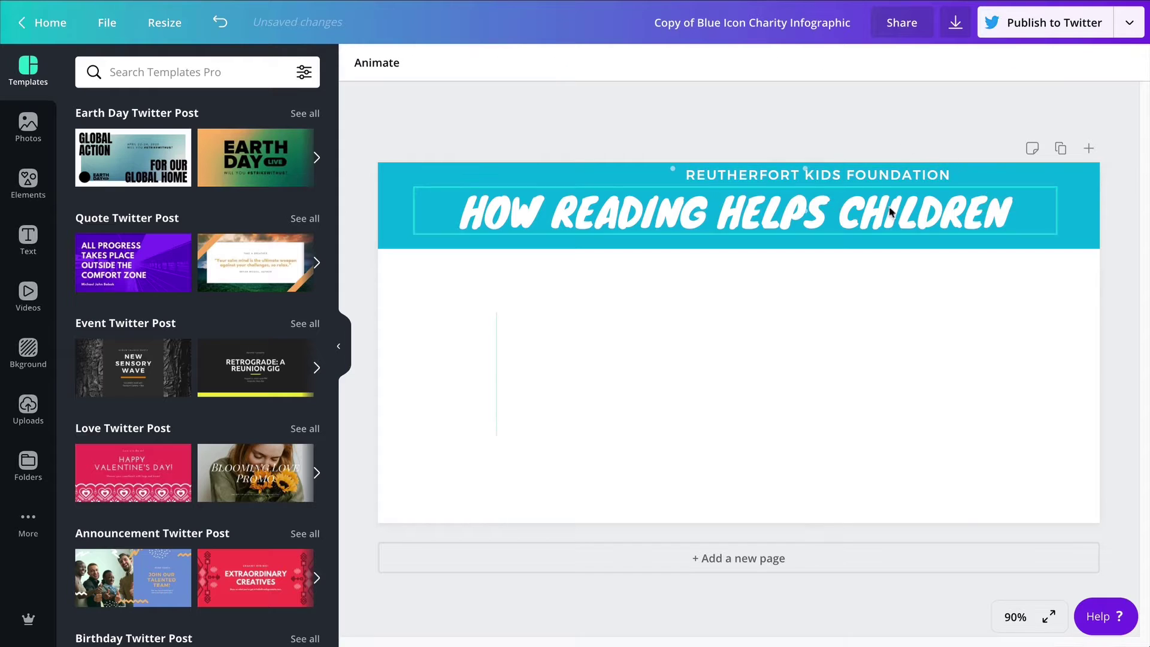
Step: Move the foundation text below the title and trim the blue header rectangle's top edge to the page edge
{"action": "left_click", "coordinate": [878, 173]}
{"action": "left_click_drag", "start_coordinate": [772, 175], "coordinate": [792, 251]}
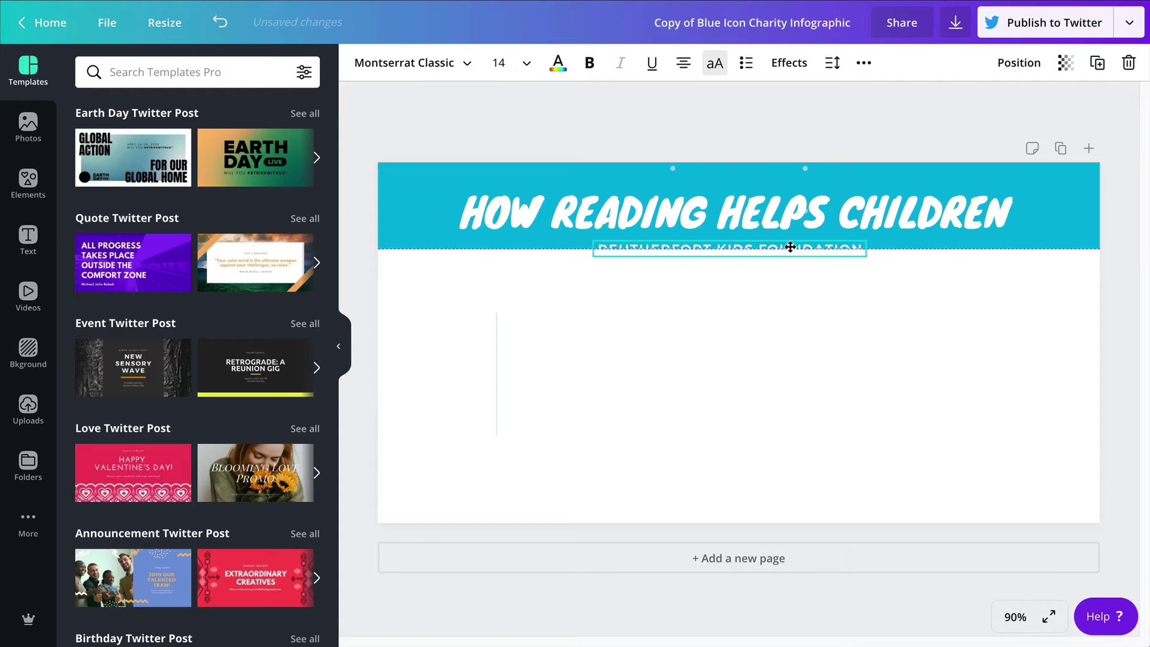
{"action": "left_click", "coordinate": [595, 163]}
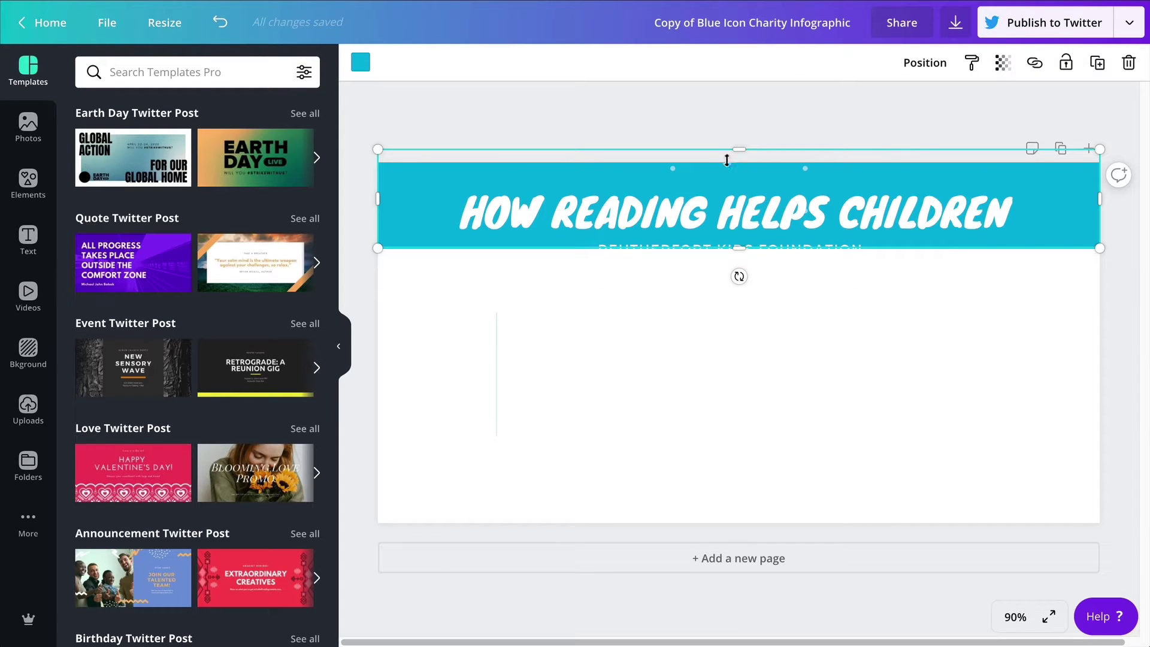
{"action": "left_click_drag", "start_coordinate": [741, 152], "coordinate": [741, 165]}
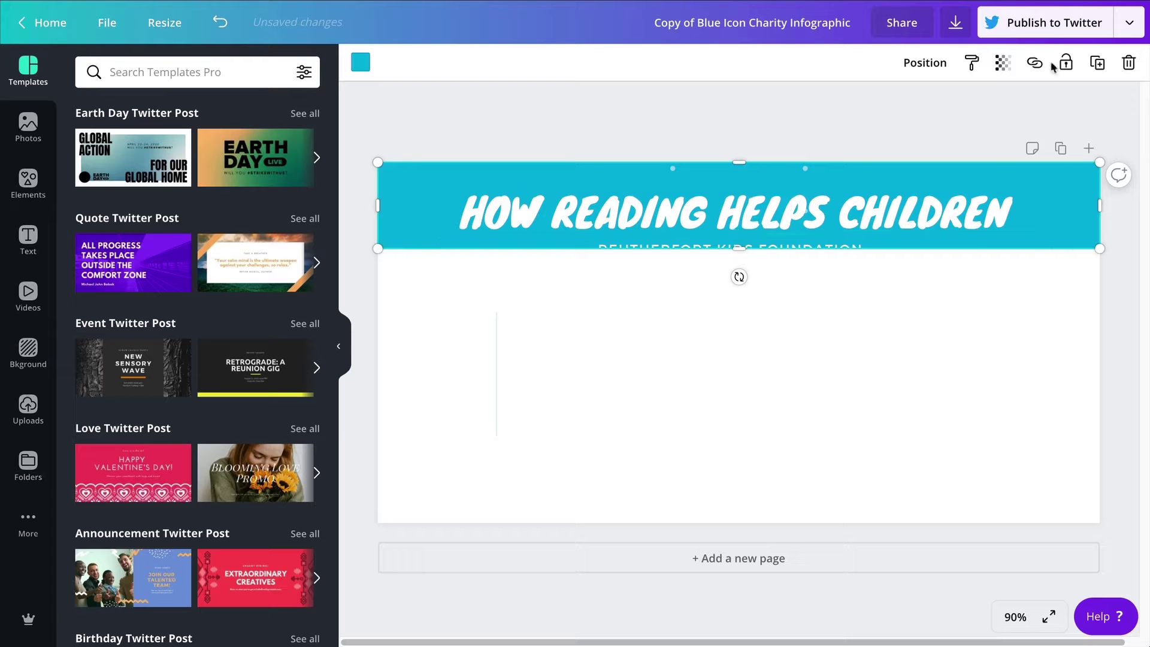
Step: Delete the small dots at the top of the header and place the foundation text centred above the title
{"action": "left_click", "coordinate": [856, 122]}
{"action": "left_click_drag", "start_coordinate": [617, 128], "coordinate": [824, 186]}
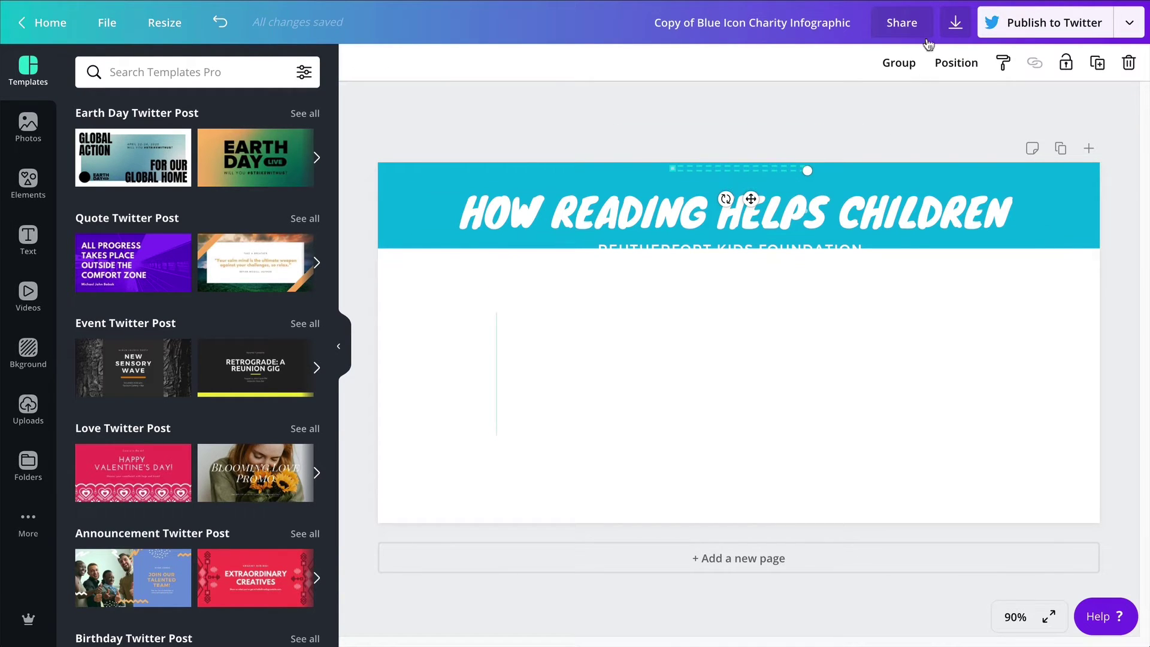
{"action": "key", "text": "Delete"}
{"action": "left_click_drag", "start_coordinate": [758, 252], "coordinate": [763, 180]}
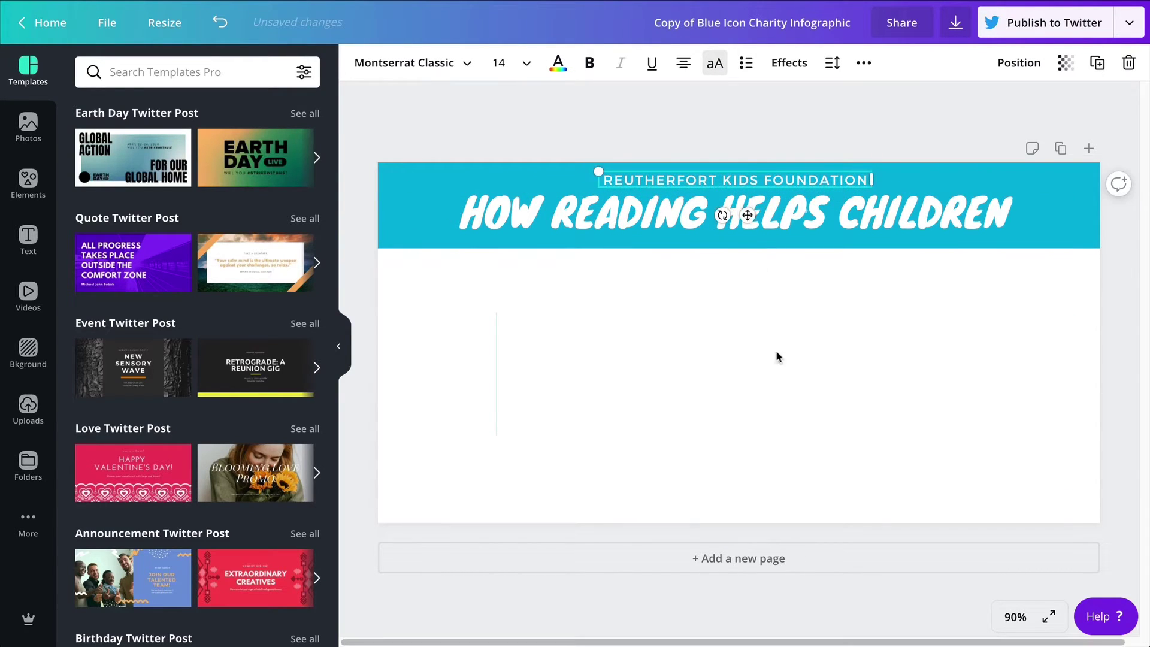
{"action": "left_click", "coordinate": [778, 366]}
Step: Scale the title down to about size 38.3, delete the remaining dots behind it, and position the title beneath the foundation text
{"action": "left_click", "coordinate": [969, 211]}
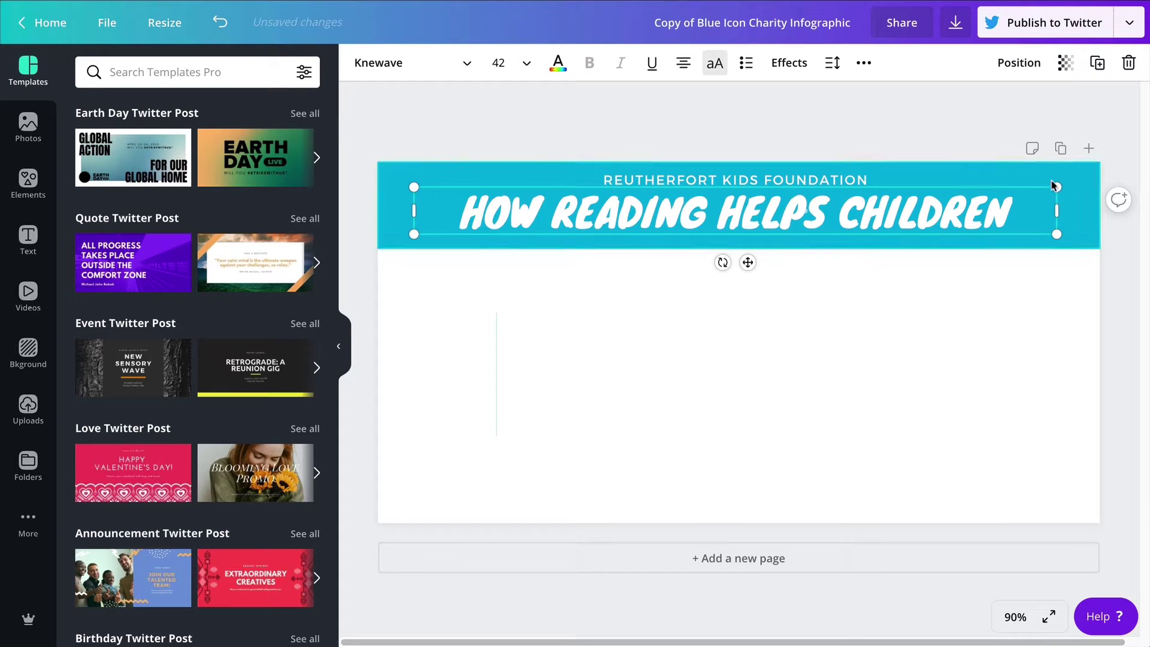
{"action": "left_click_drag", "start_coordinate": [1056, 186], "coordinate": [996, 197]}
{"action": "left_click_drag", "start_coordinate": [719, 214], "coordinate": [790, 243]}
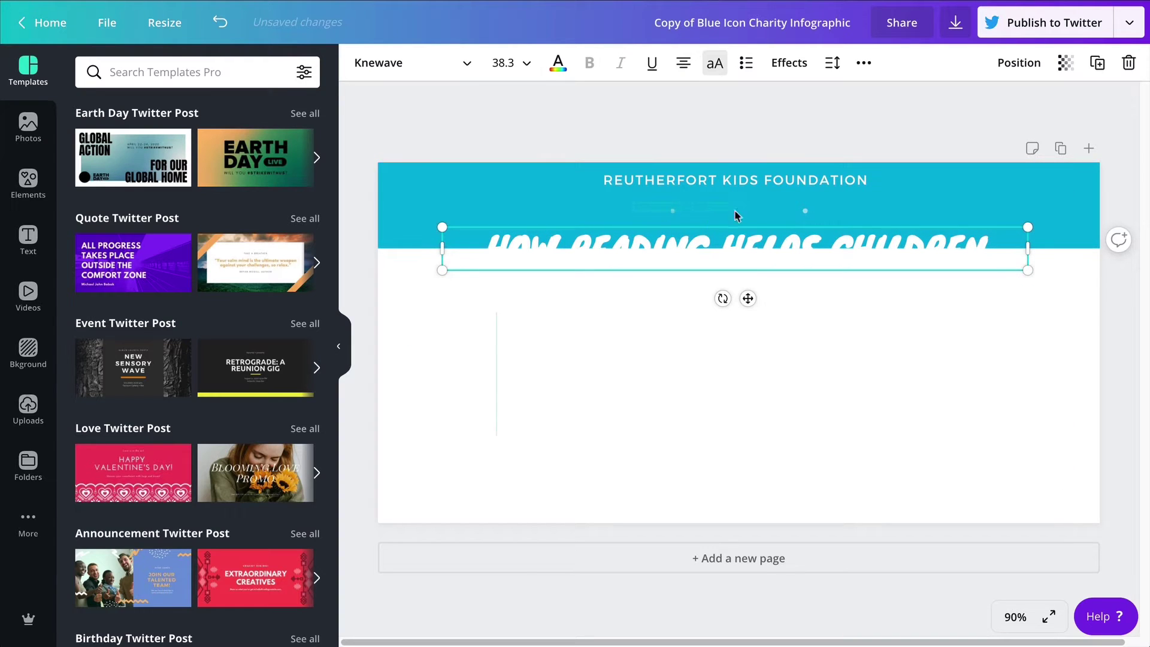
{"action": "left_click", "coordinate": [808, 214]}
{"action": "key", "text": "Escape"}
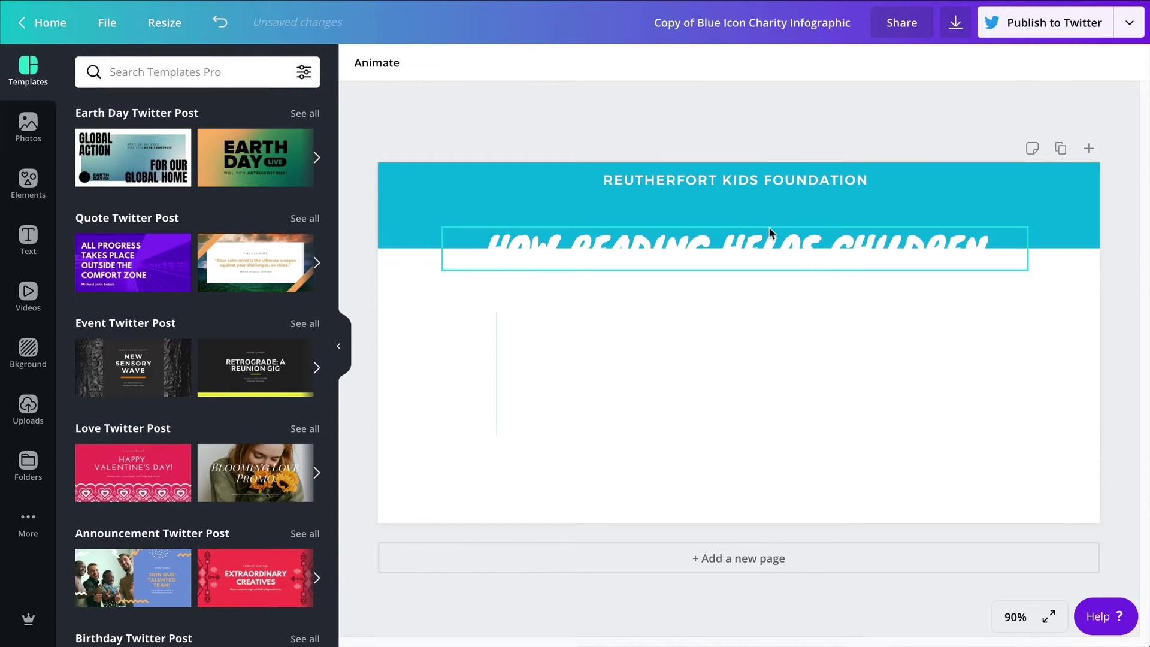
{"action": "left_click_drag", "start_coordinate": [783, 235], "coordinate": [784, 209]}
{"action": "left_click", "coordinate": [792, 115]}
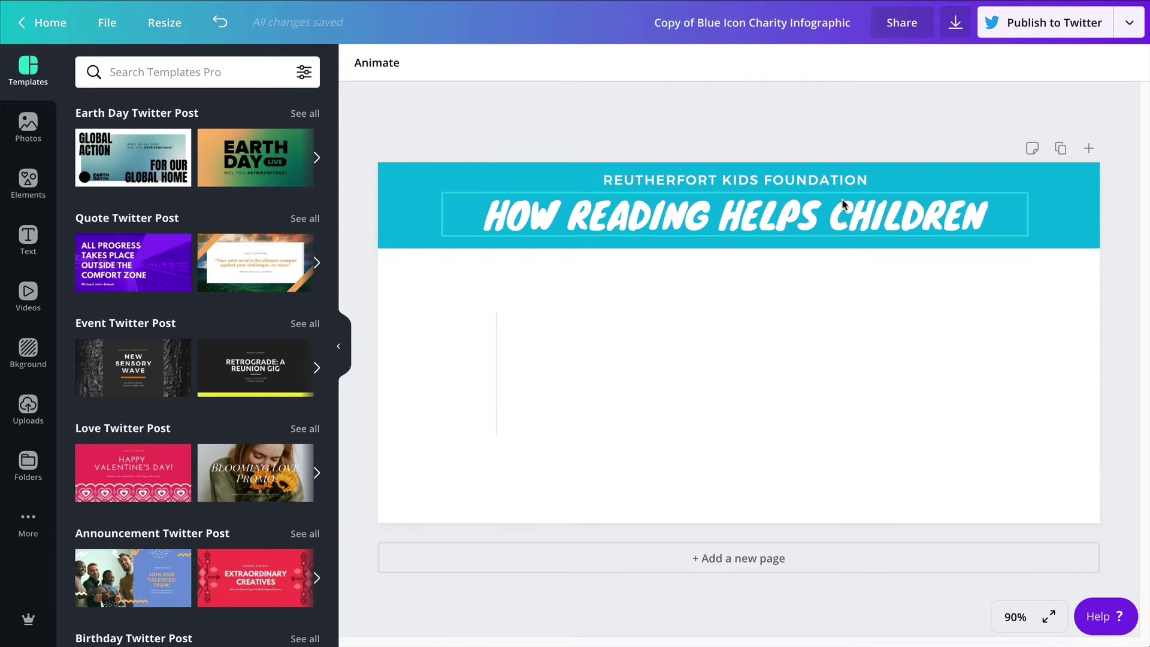
Step: Lengthen the vertical divider in the left part of the page, shift it slightly down and keep it thin
{"action": "left_click_drag", "start_coordinate": [465, 299], "coordinate": [512, 441]}
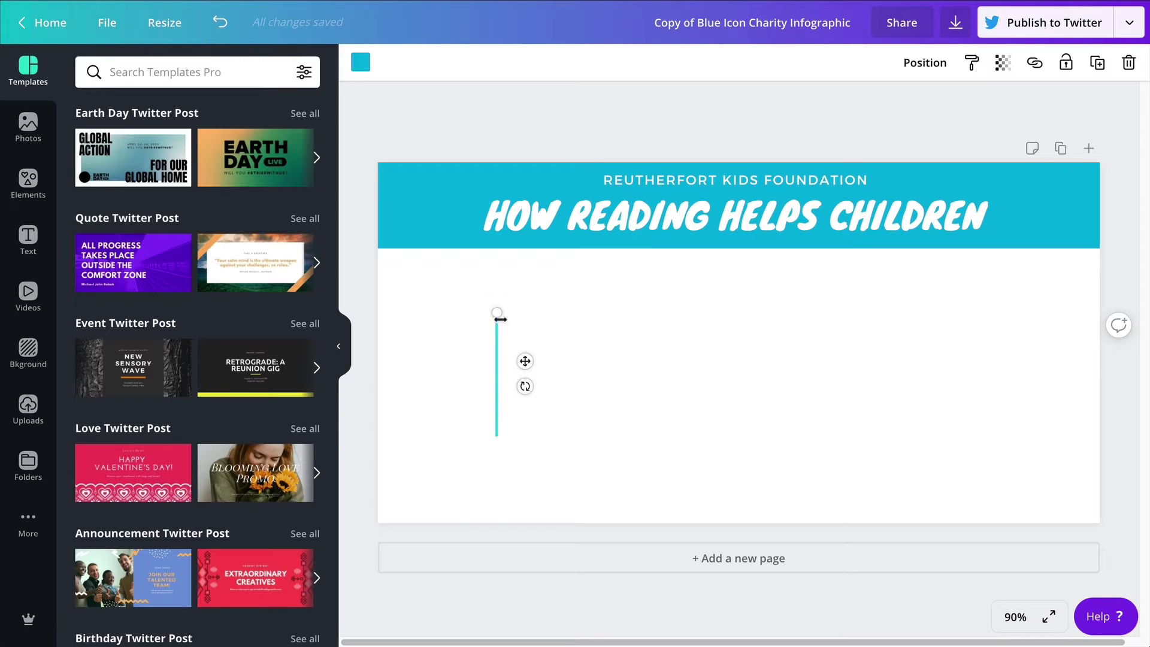
{"action": "left_click_drag", "start_coordinate": [495, 311], "coordinate": [496, 293]}
{"action": "left_click", "coordinate": [605, 382]}
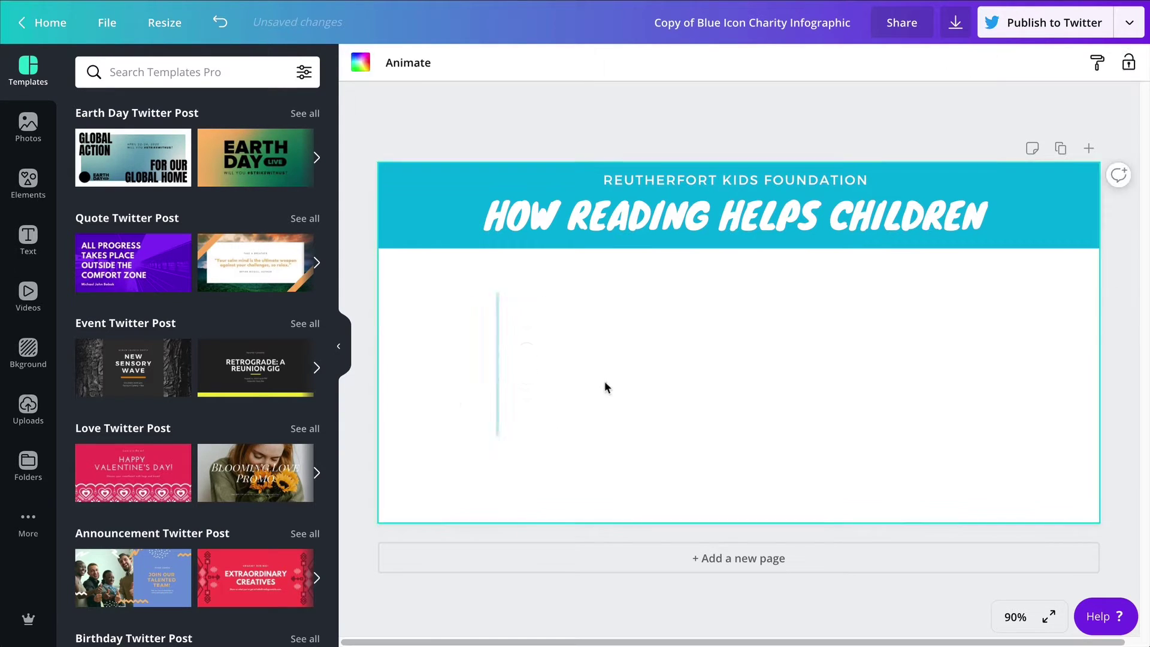
{"action": "left_click", "coordinate": [498, 395]}
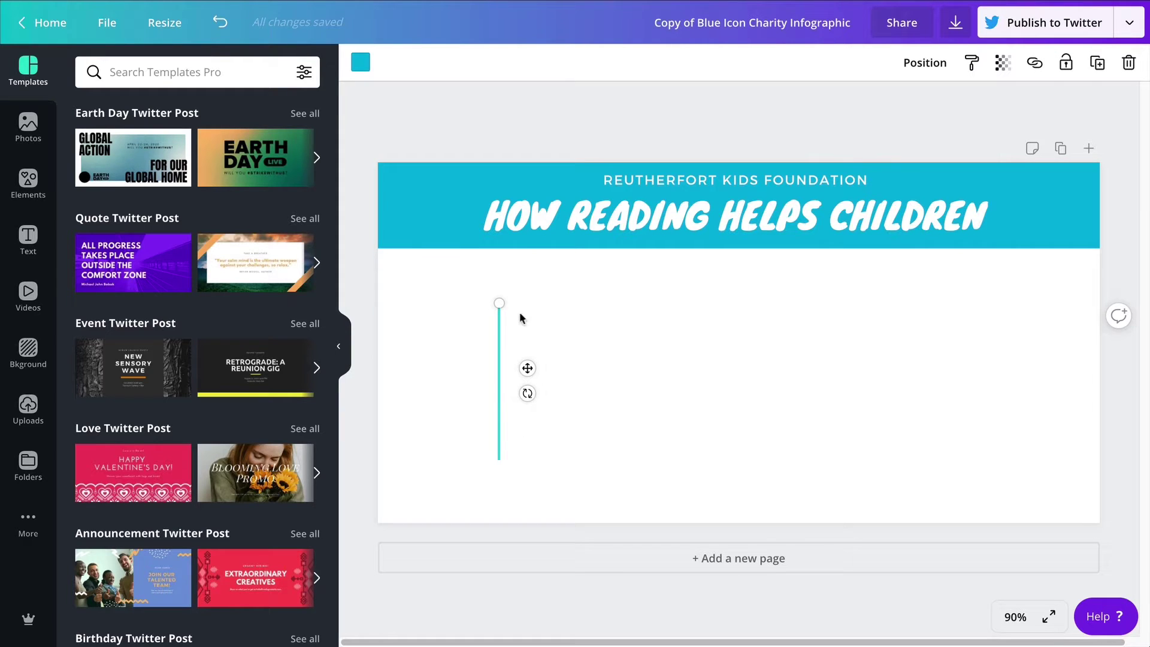
{"action": "left_click_drag", "start_coordinate": [502, 301], "coordinate": [503, 298]}
{"action": "left_click", "coordinate": [617, 461]}
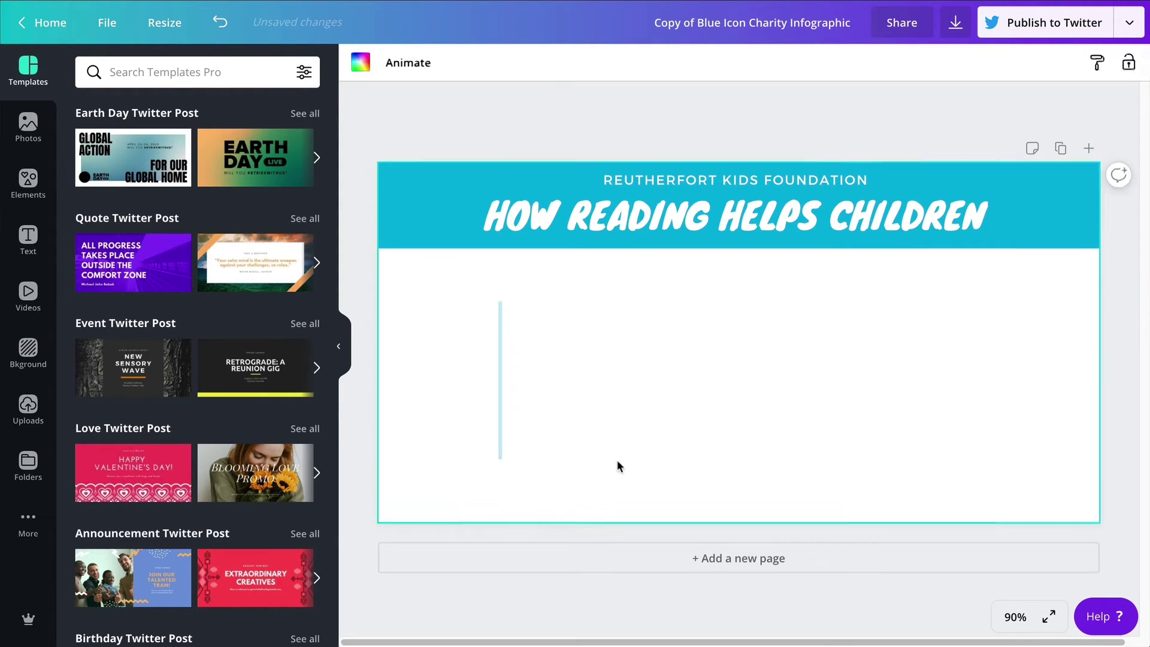
{"action": "left_click", "coordinate": [498, 350]}
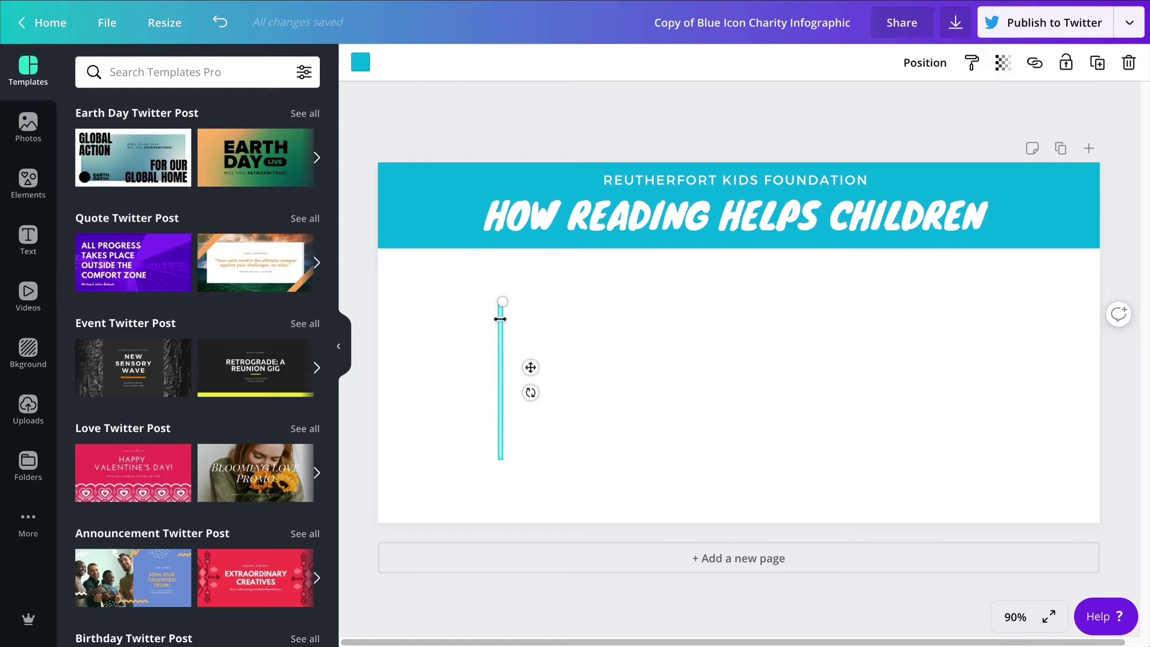
{"action": "left_click_drag", "start_coordinate": [499, 301], "coordinate": [497, 293]}
{"action": "left_click", "coordinate": [610, 450]}
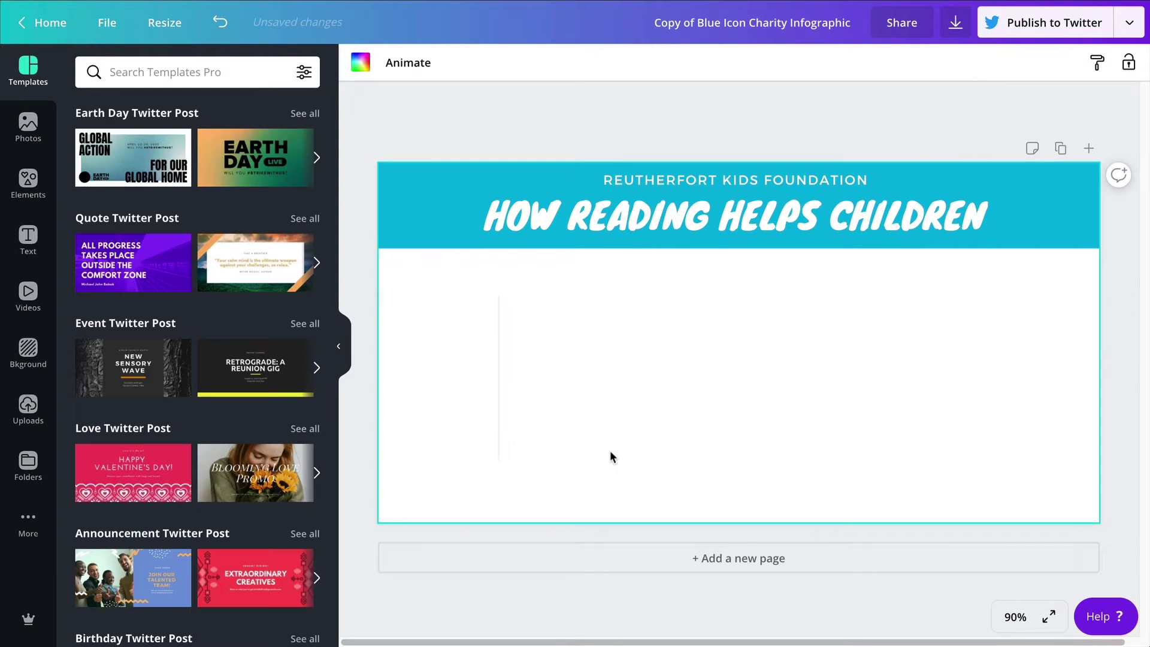
Step: Enlarge the vertical divider slightly by extending its upper end a little further
{"action": "left_click", "coordinate": [495, 353]}
{"action": "left_click", "coordinate": [1016, 617]}
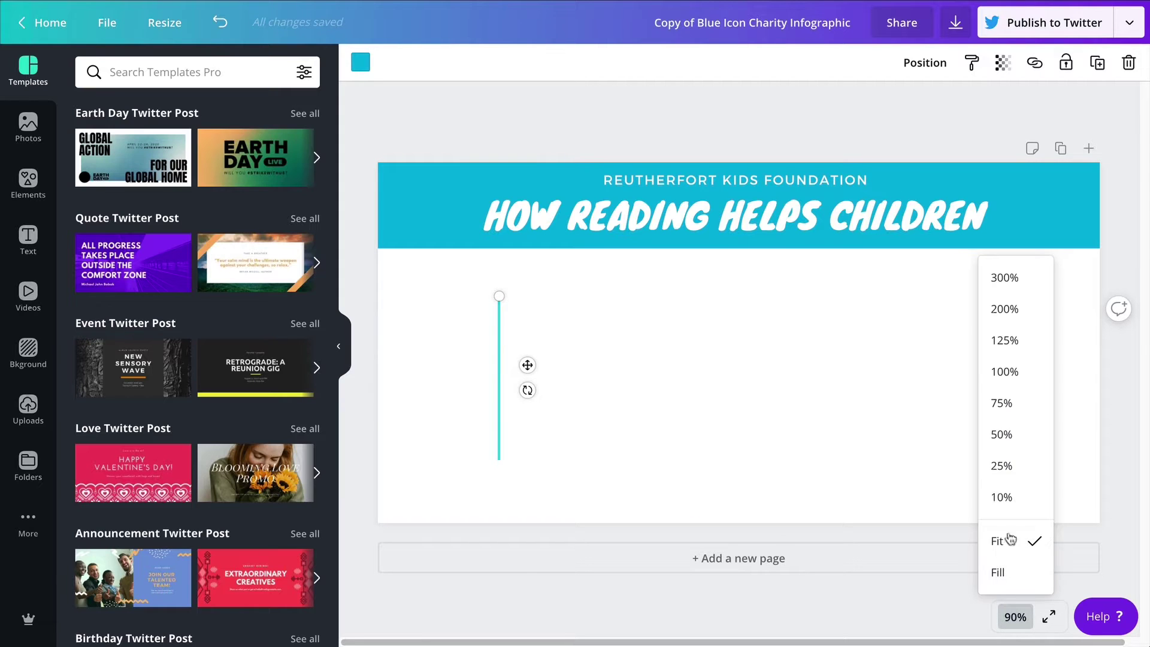
{"action": "left_click", "coordinate": [1002, 309]}
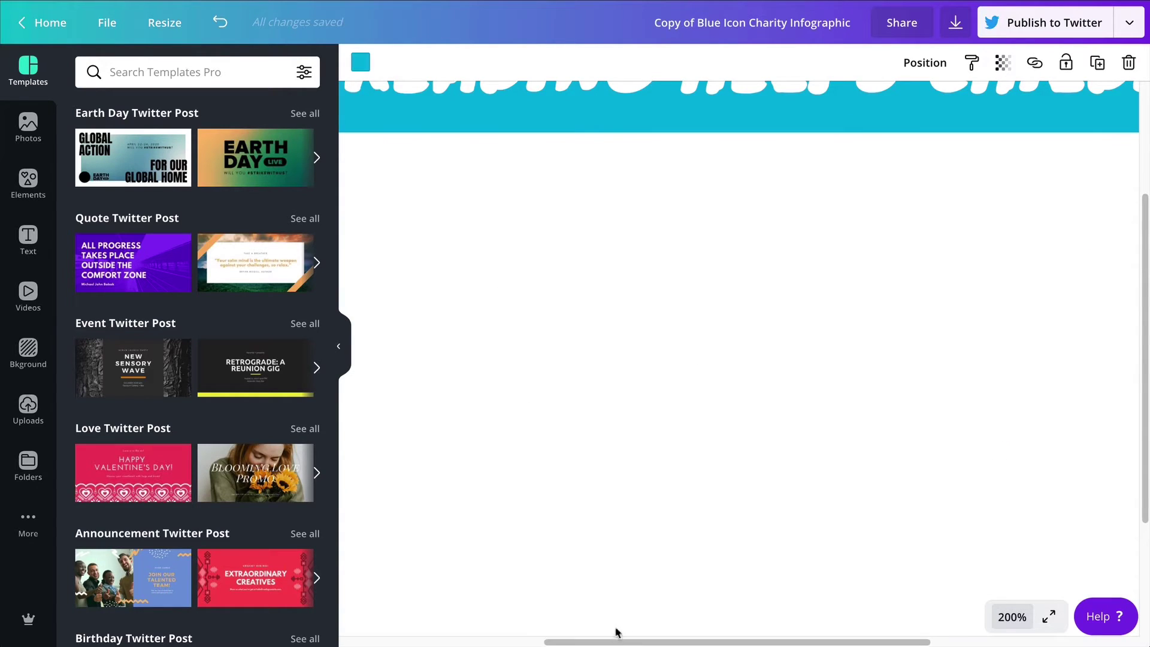
{"action": "left_click_drag", "start_coordinate": [617, 640], "coordinate": [425, 640]}
{"action": "left_click", "coordinate": [501, 505]}
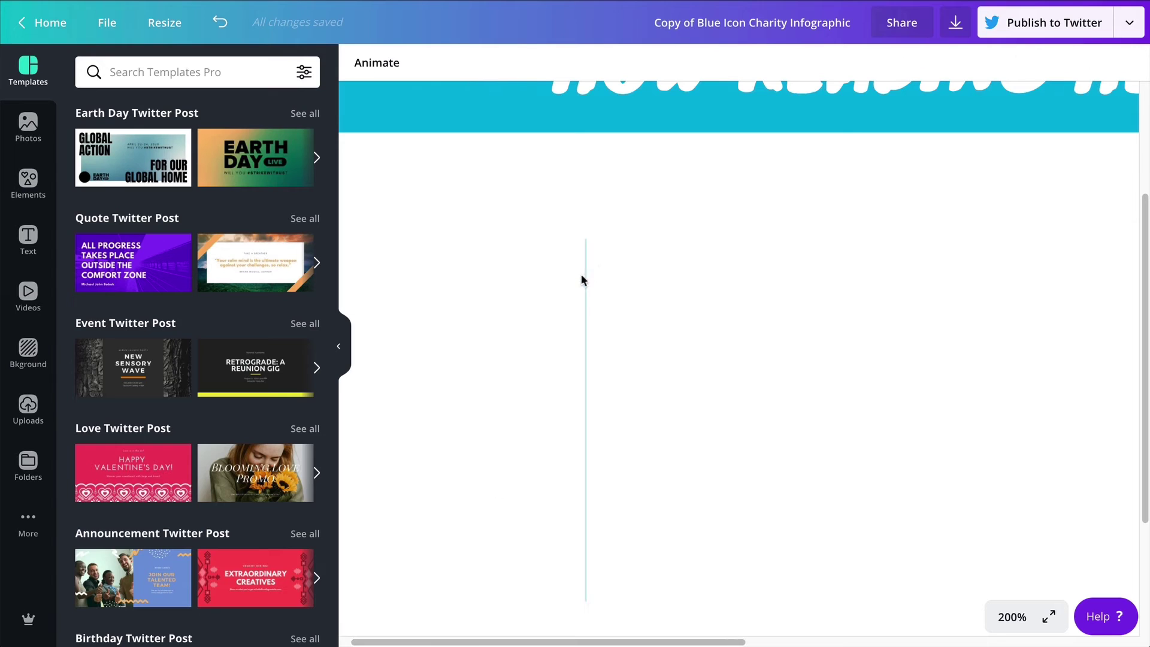
{"action": "left_click", "coordinate": [587, 278]}
{"action": "left_click", "coordinate": [586, 355]}
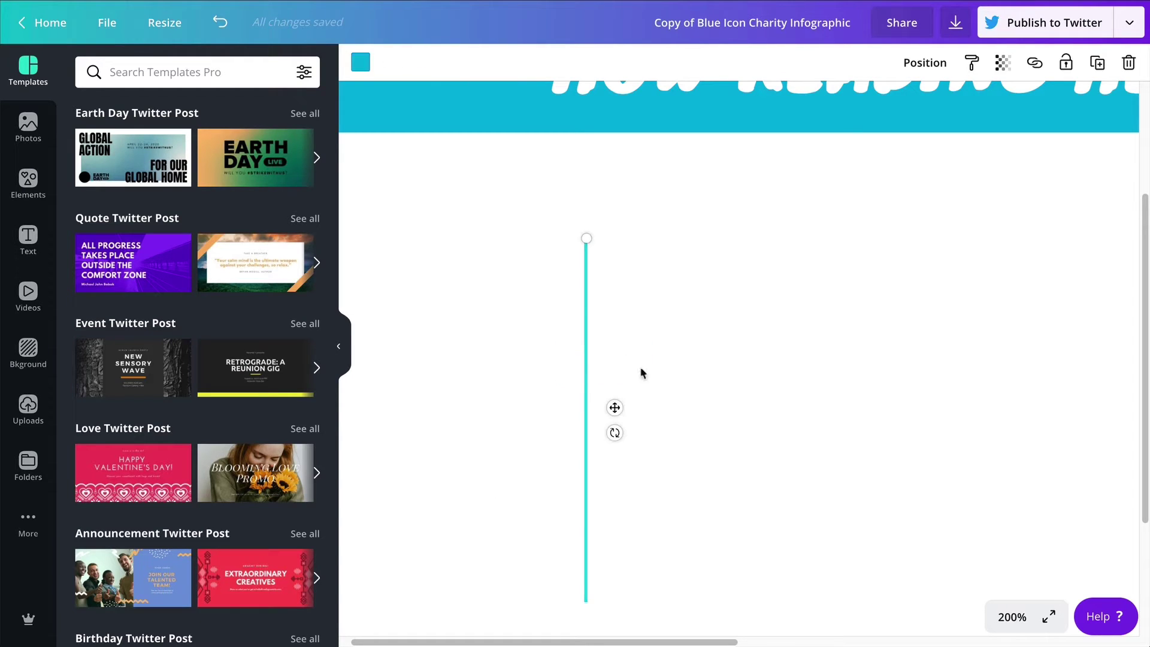
{"action": "left_click_drag", "start_coordinate": [591, 238], "coordinate": [589, 232]}
{"action": "left_click", "coordinate": [733, 410]}
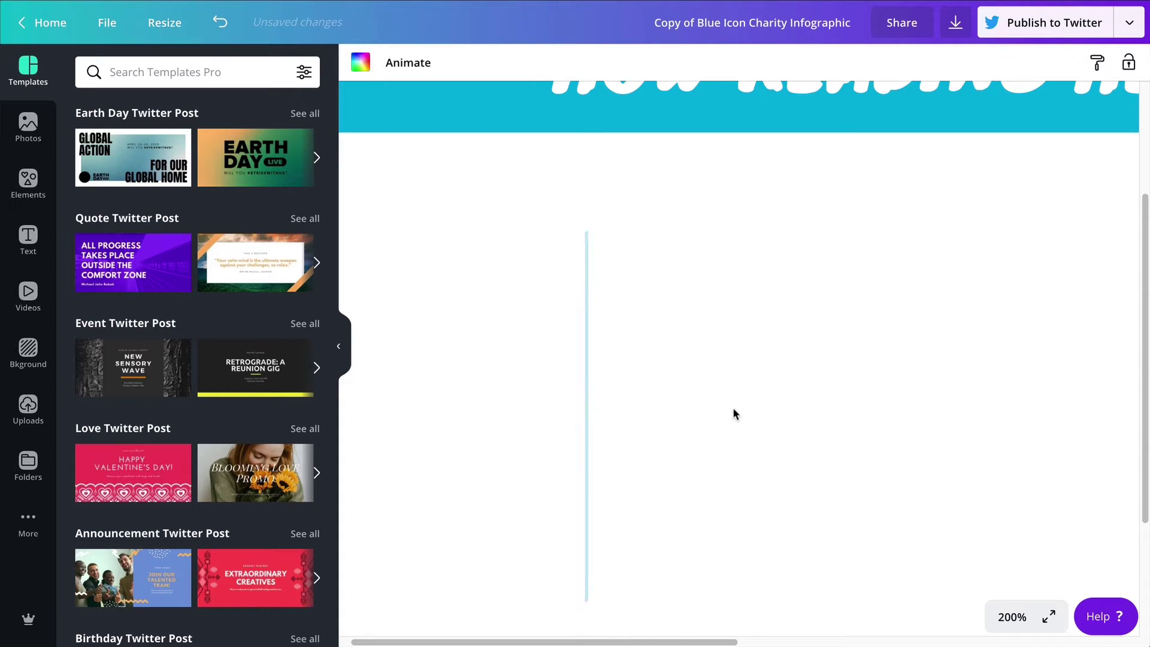
Step: Move the vertical divider slightly right and down in the white area below the header
{"action": "left_click", "coordinate": [1012, 617]}
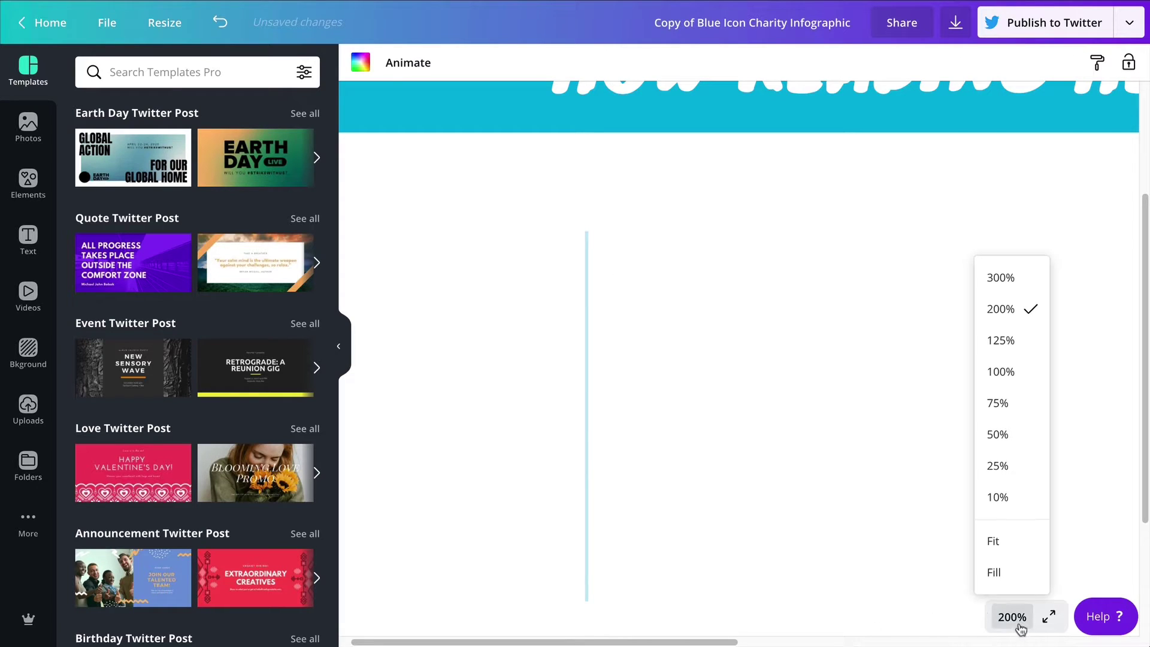
{"action": "left_click", "coordinate": [1000, 403]}
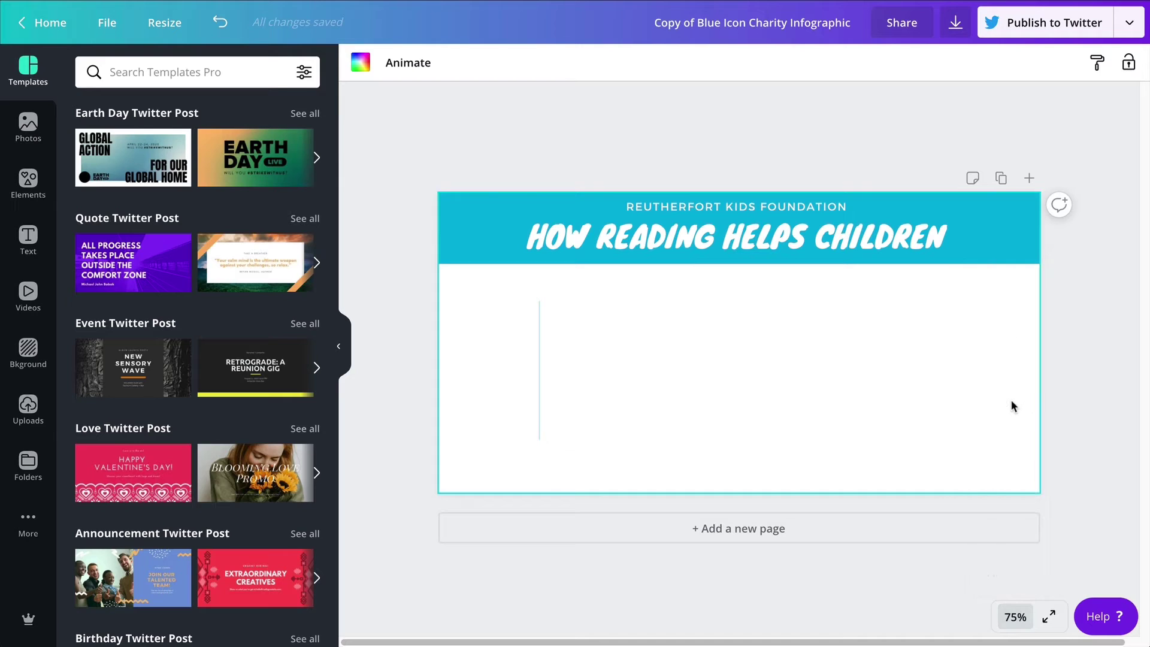
{"action": "left_click", "coordinate": [539, 384]}
{"action": "left_click", "coordinate": [609, 566]}
{"action": "left_click", "coordinate": [539, 358]}
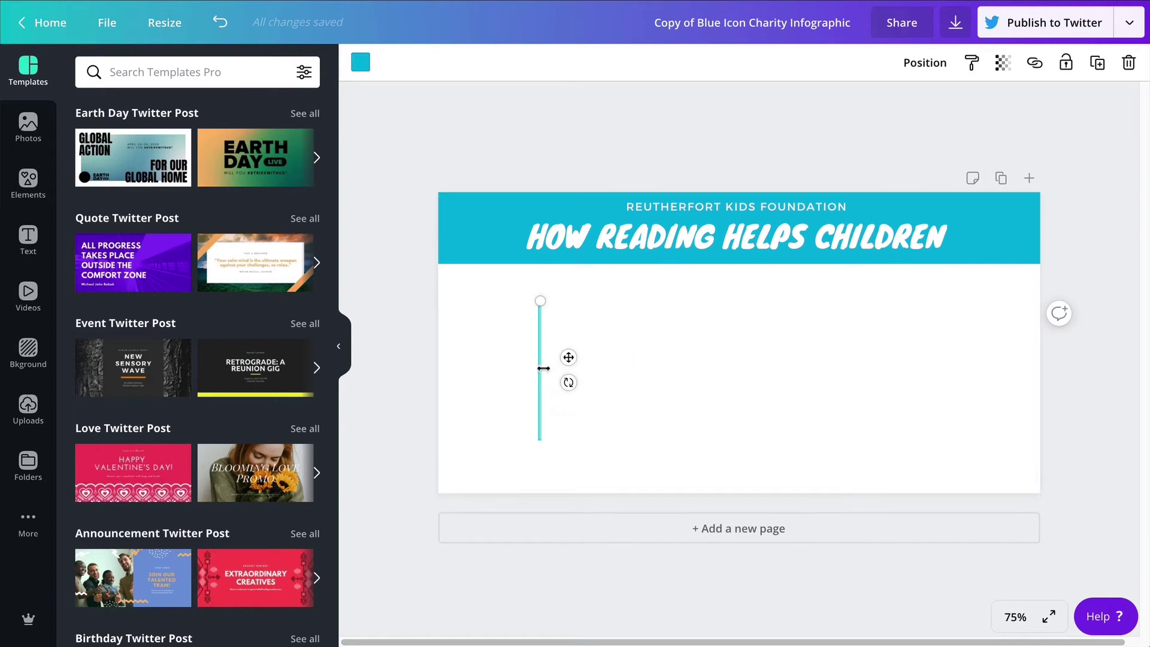
{"action": "mouse_move", "coordinate": [568, 357]}
{"action": "left_mouse_down"}
{"action": "mouse_move", "coordinate": [569, 368]}
{"action": "mouse_move", "coordinate": [573, 357]}
{"action": "left_mouse_up"}
{"action": "left_click", "coordinate": [669, 394]}
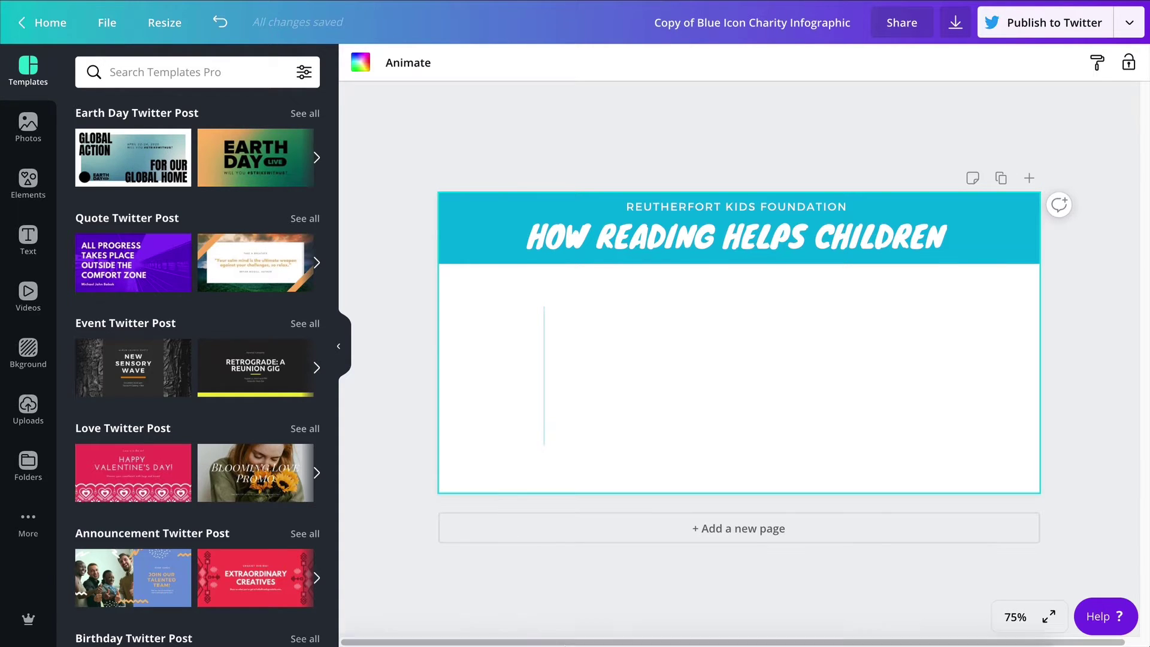
{"action": "mouse_move", "coordinate": [515, 635]}
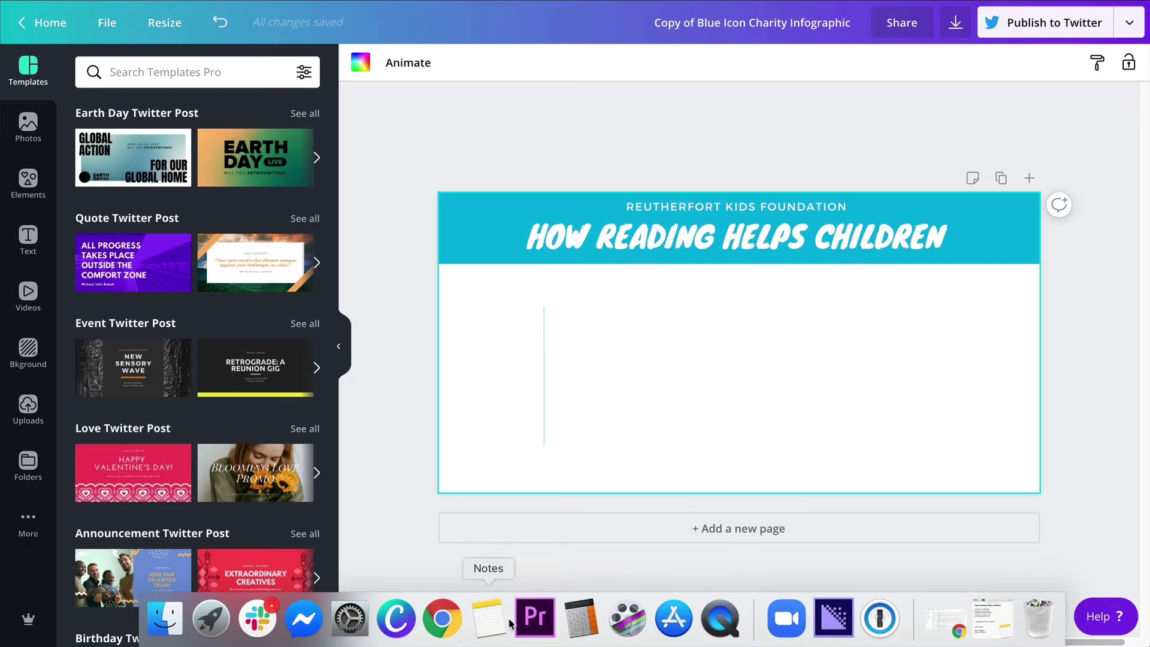
Step: Switch to Notes, move the note clear of the design, and review the numbered list of reading benefits
{"action": "left_click", "coordinate": [481, 632]}
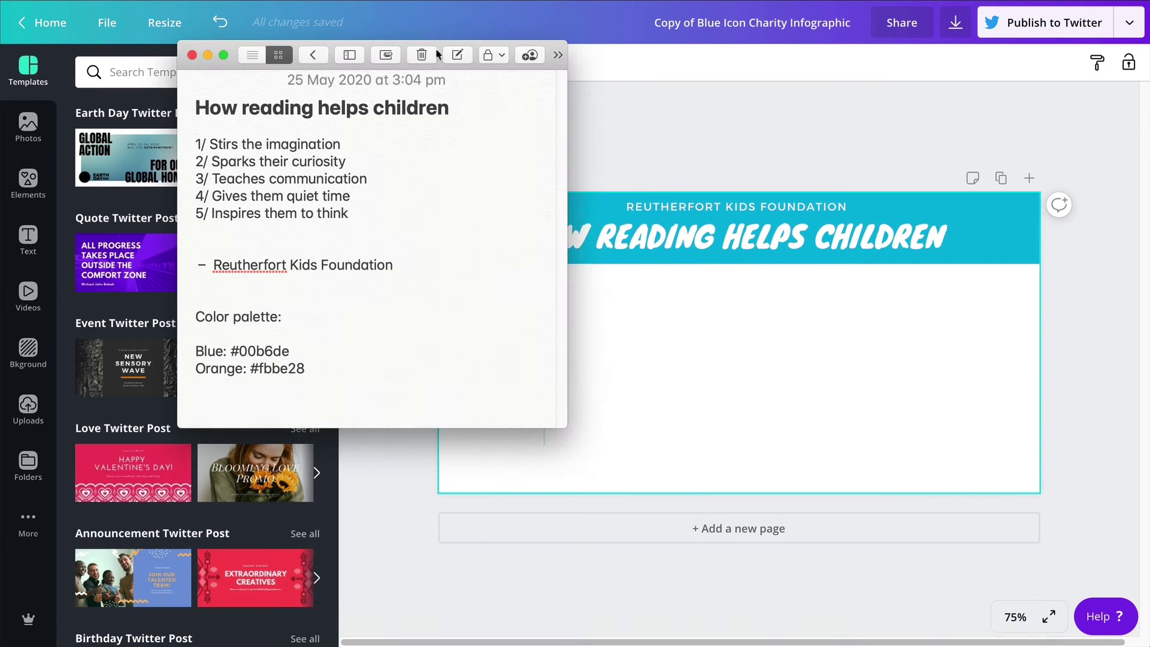
{"action": "left_click_drag", "start_coordinate": [556, 51], "coordinate": [414, 59]}
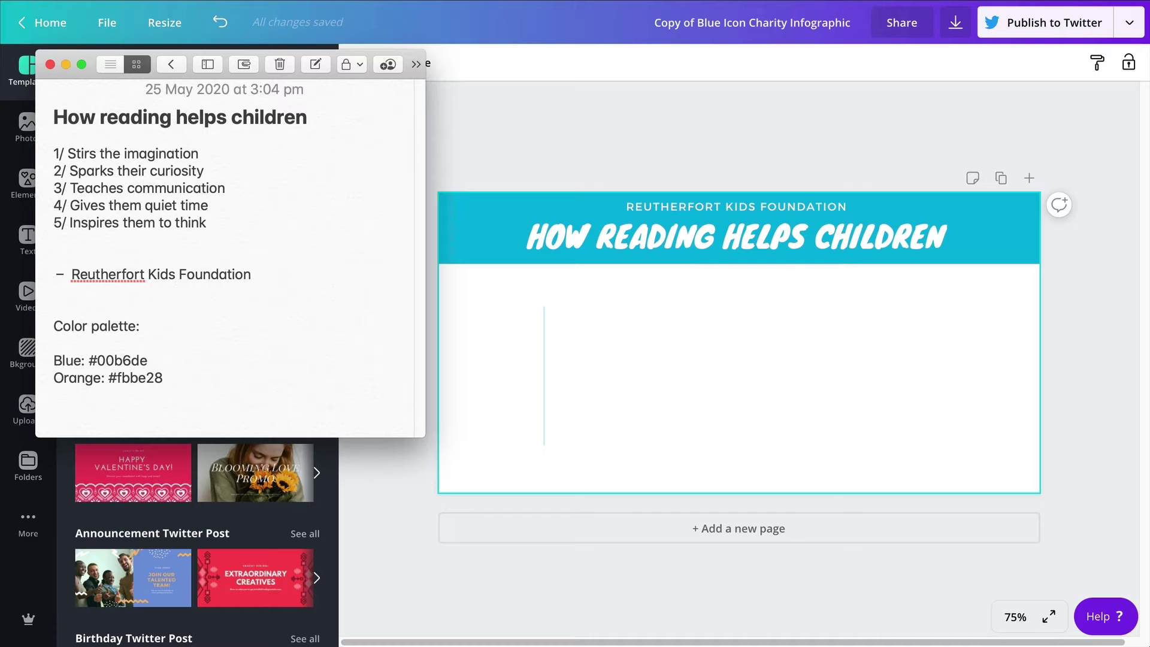
{"action": "left_click", "coordinate": [783, 416]}
Step: Move the vertical divider slightly down and duplicate it four times
{"action": "left_click_drag", "start_coordinate": [742, 407], "coordinate": [488, 340]}
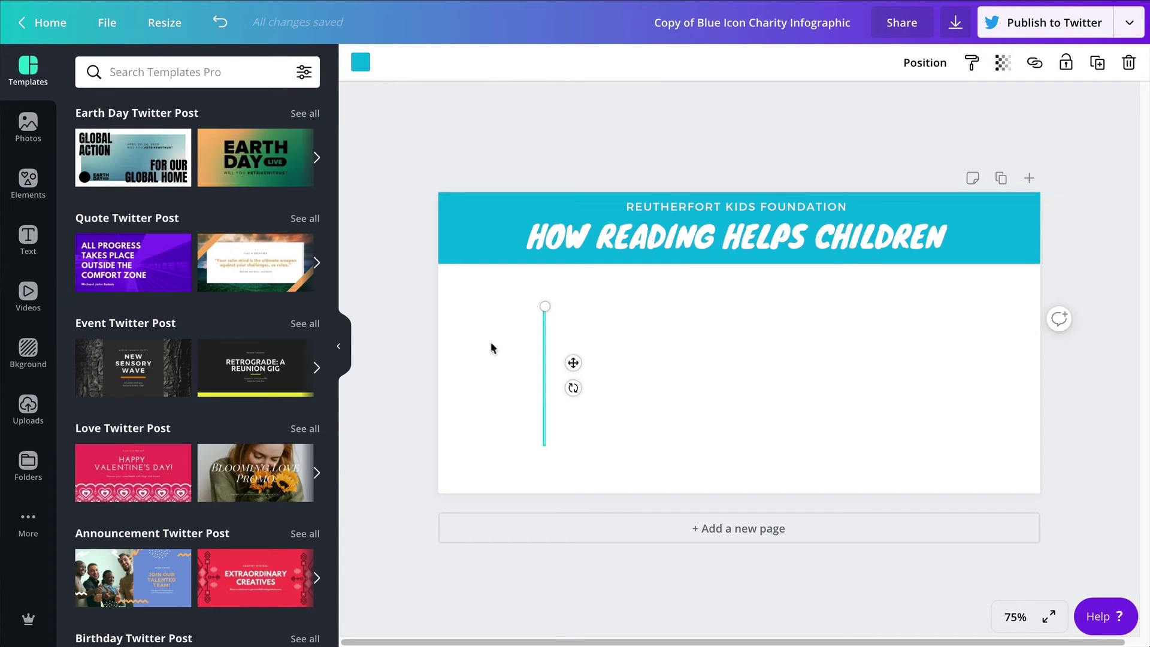
{"action": "left_click_drag", "start_coordinate": [573, 364], "coordinate": [573, 369]}
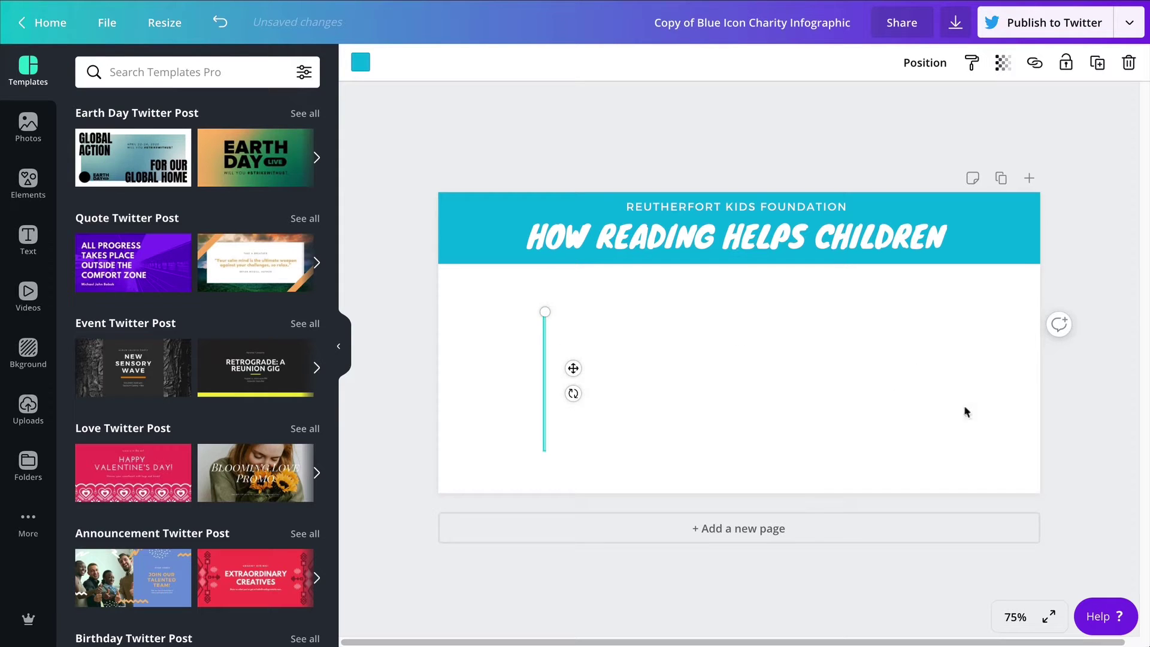
{"action": "left_click", "coordinate": [799, 429]}
{"action": "left_click_drag", "start_coordinate": [745, 405], "coordinate": [516, 332]}
{"action": "left_click", "coordinate": [1099, 64]}
{"action": "left_click", "coordinate": [1101, 64]}
{"action": "left_click", "coordinate": [1101, 64]}
{"action": "left_click", "coordinate": [1101, 64]}
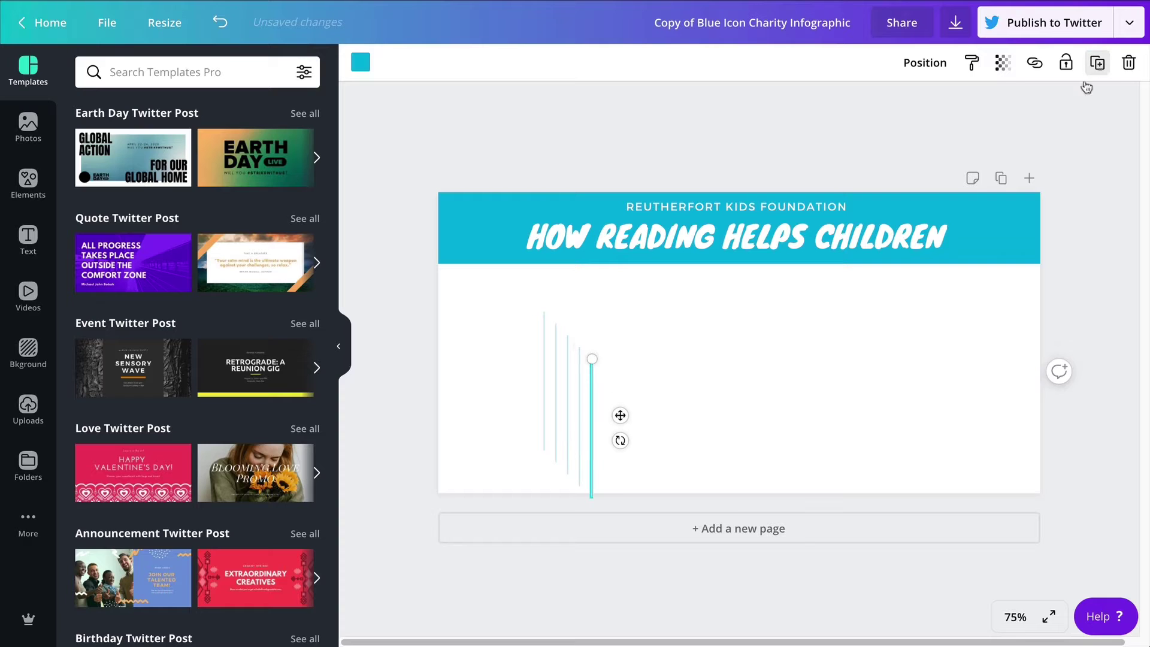
Step: Spread the four divider copies roughly across the white area, leaving the original divider in place
{"action": "left_click_drag", "start_coordinate": [873, 412], "coordinate": [543, 350]}
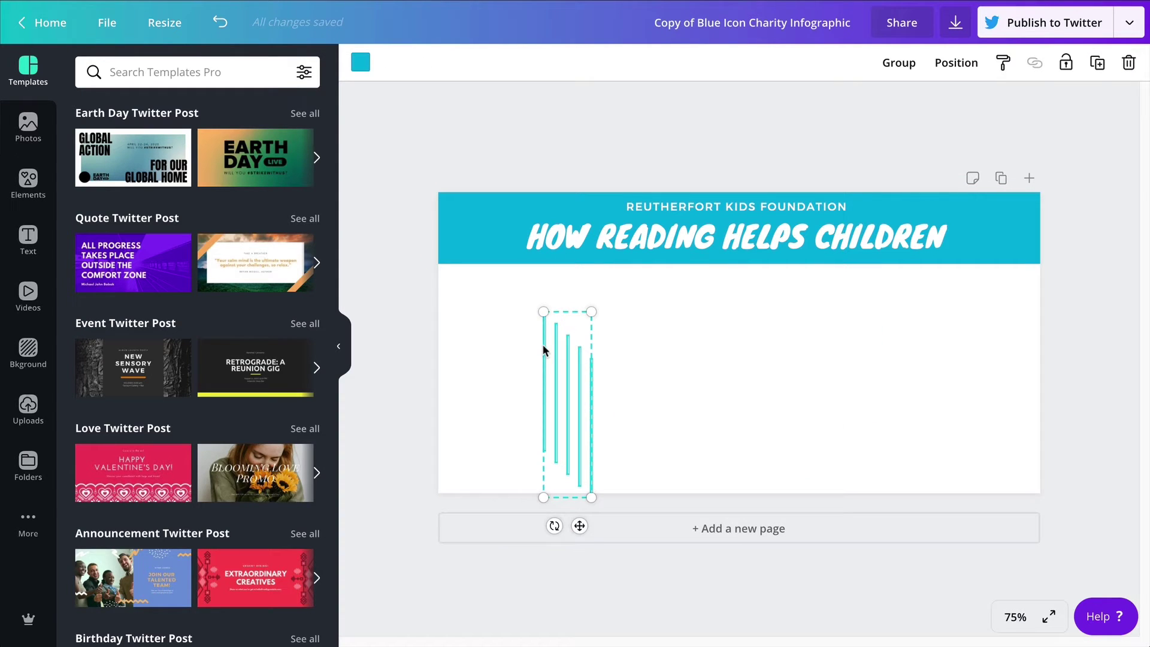
{"action": "left_click", "coordinate": [809, 321]}
{"action": "left_click_drag", "start_coordinate": [711, 459], "coordinate": [556, 353]}
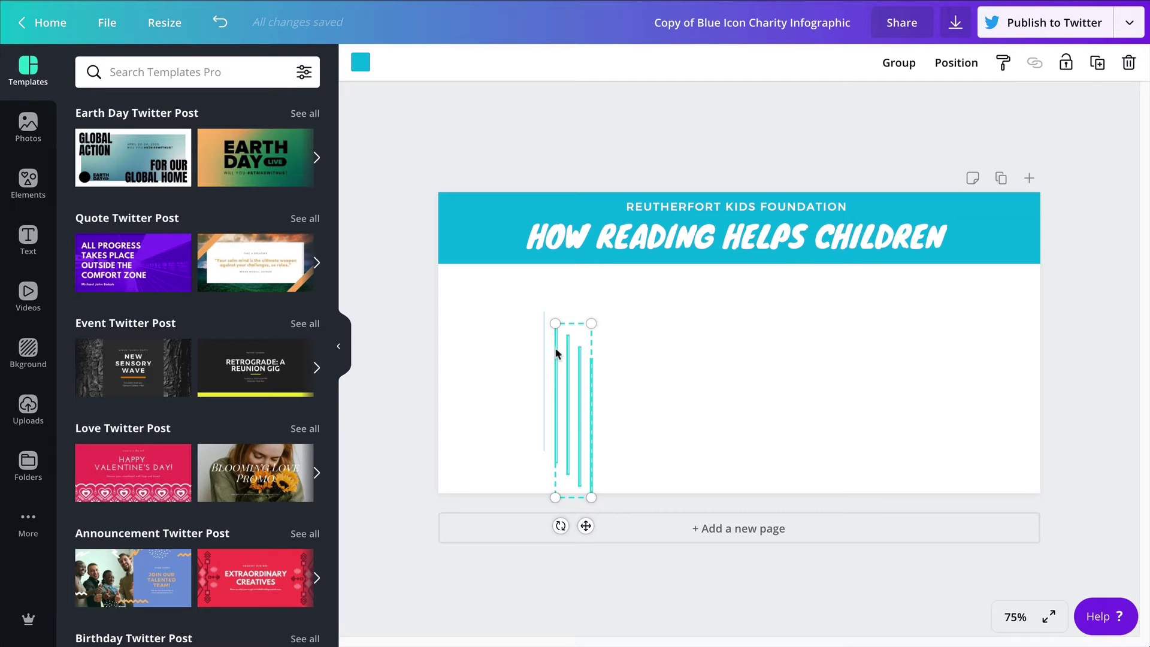
{"action": "left_click_drag", "start_coordinate": [586, 523], "coordinate": [660, 495]}
{"action": "left_click_drag", "start_coordinate": [883, 437], "coordinate": [631, 323]}
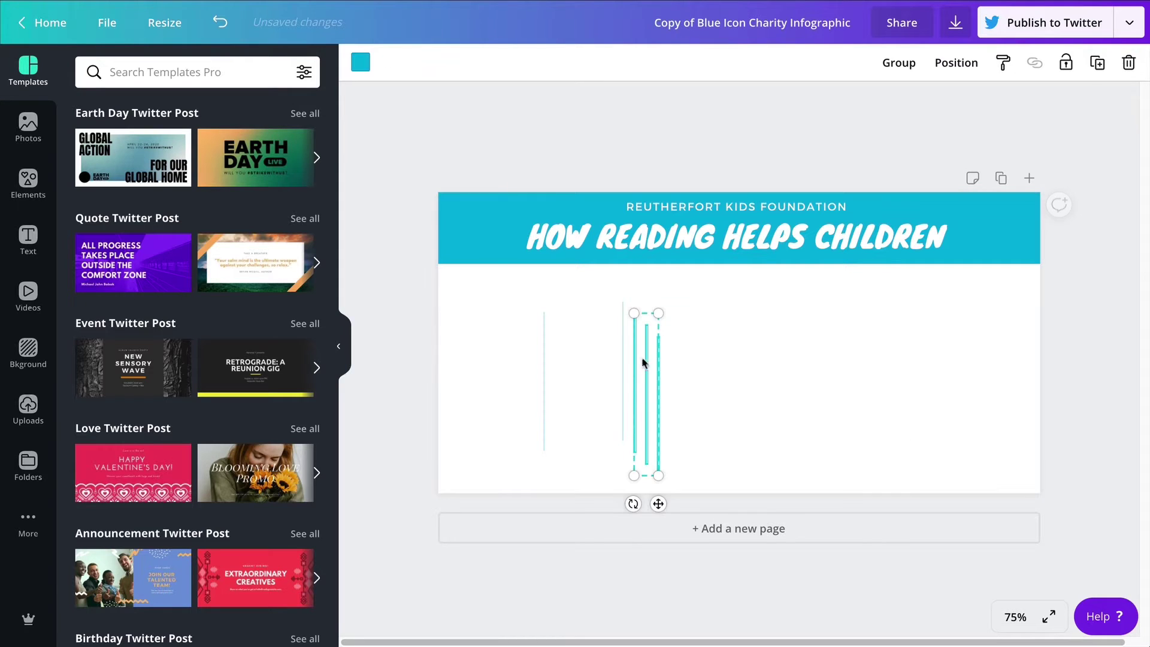
{"action": "left_click_drag", "start_coordinate": [660, 504], "coordinate": [747, 492]}
{"action": "left_click", "coordinate": [768, 389]}
{"action": "left_click_drag", "start_coordinate": [818, 446], "coordinate": [731, 357]}
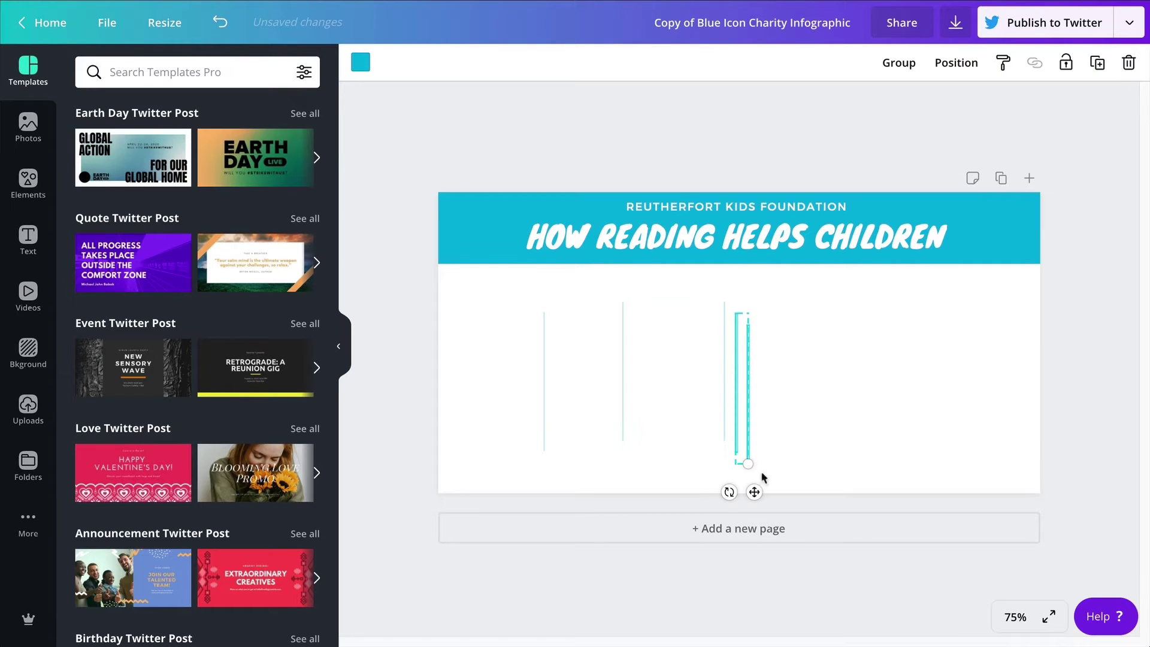
{"action": "left_click_drag", "start_coordinate": [754, 492], "coordinate": [943, 428]}
{"action": "left_click", "coordinate": [862, 477]}
{"action": "left_click", "coordinate": [868, 475]}
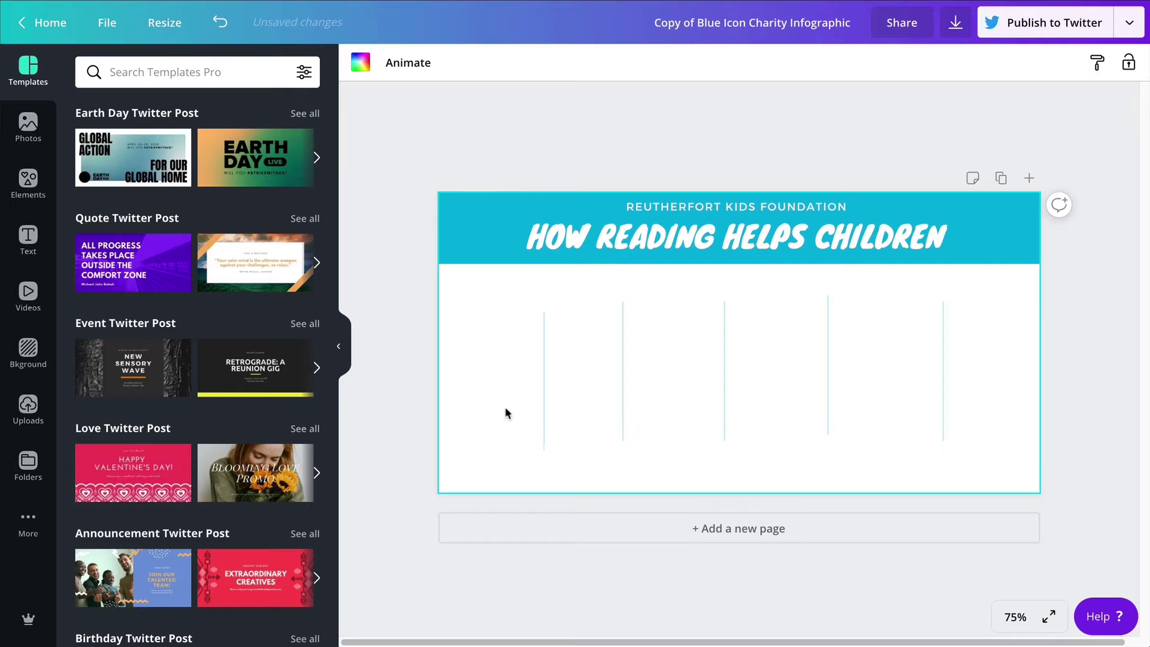
Step: Raise the first divider level with the second, and shift the second and third dividers to the right
{"action": "left_click", "coordinate": [543, 346]}
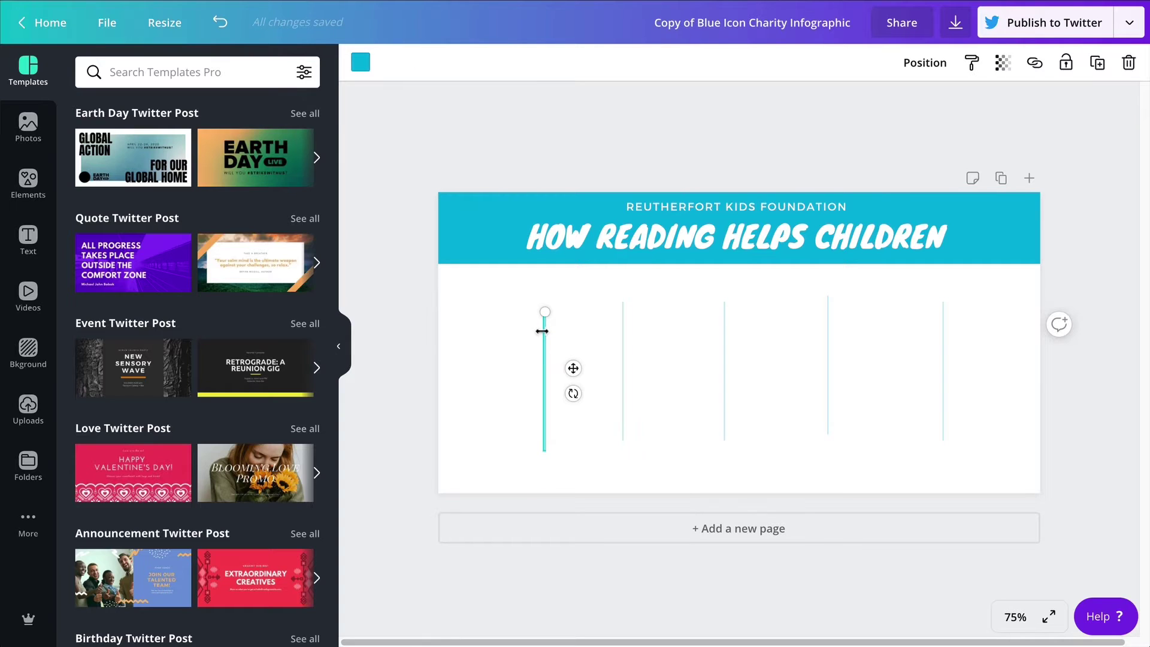
{"action": "left_click_drag", "start_coordinate": [574, 367], "coordinate": [575, 359]}
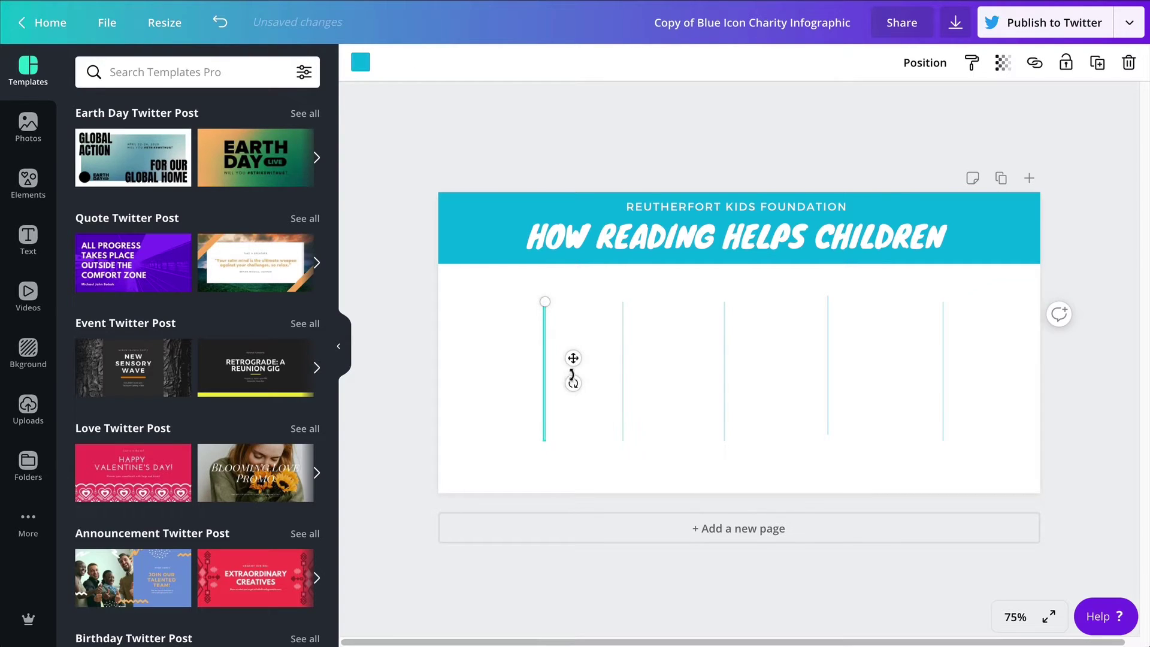
{"action": "left_click", "coordinate": [625, 406]}
{"action": "left_click_drag", "start_coordinate": [650, 357], "coordinate": [679, 355]}
{"action": "left_click", "coordinate": [726, 374]}
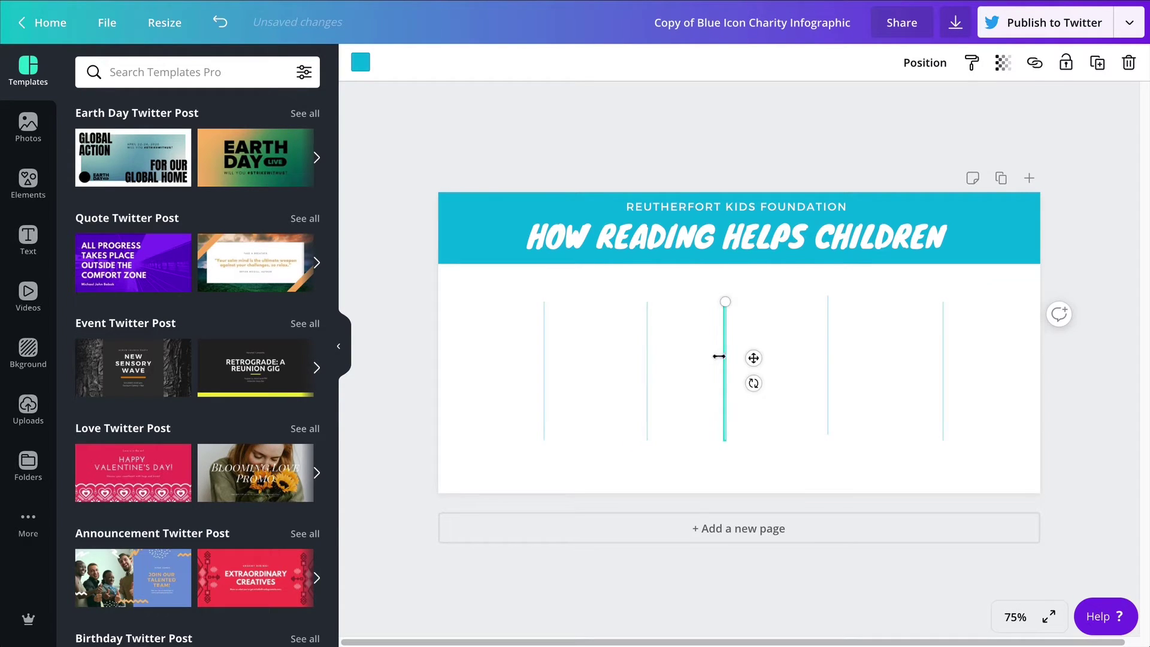
{"action": "left_click_drag", "start_coordinate": [753, 357], "coordinate": [780, 359]}
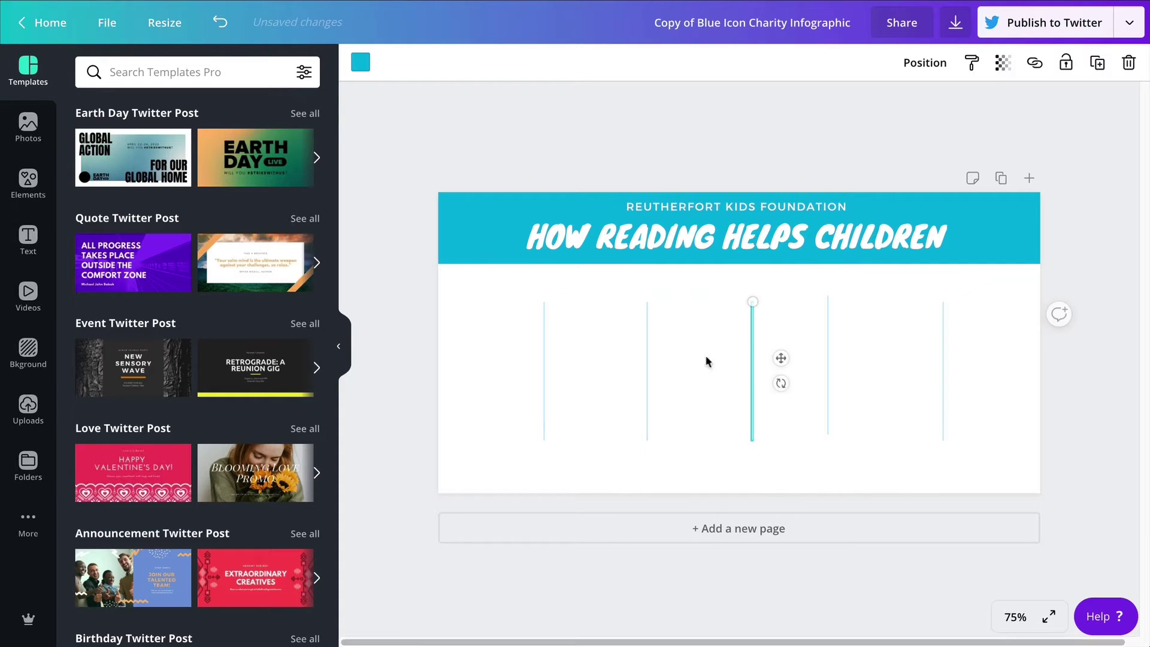
Step: Align the fourth divider's height with the others, and adjust the fourth and fifth dividers to balance the column widths
{"action": "left_click_drag", "start_coordinate": [872, 381], "coordinate": [880, 352]}
{"action": "left_click_drag", "start_coordinate": [894, 352], "coordinate": [901, 354]}
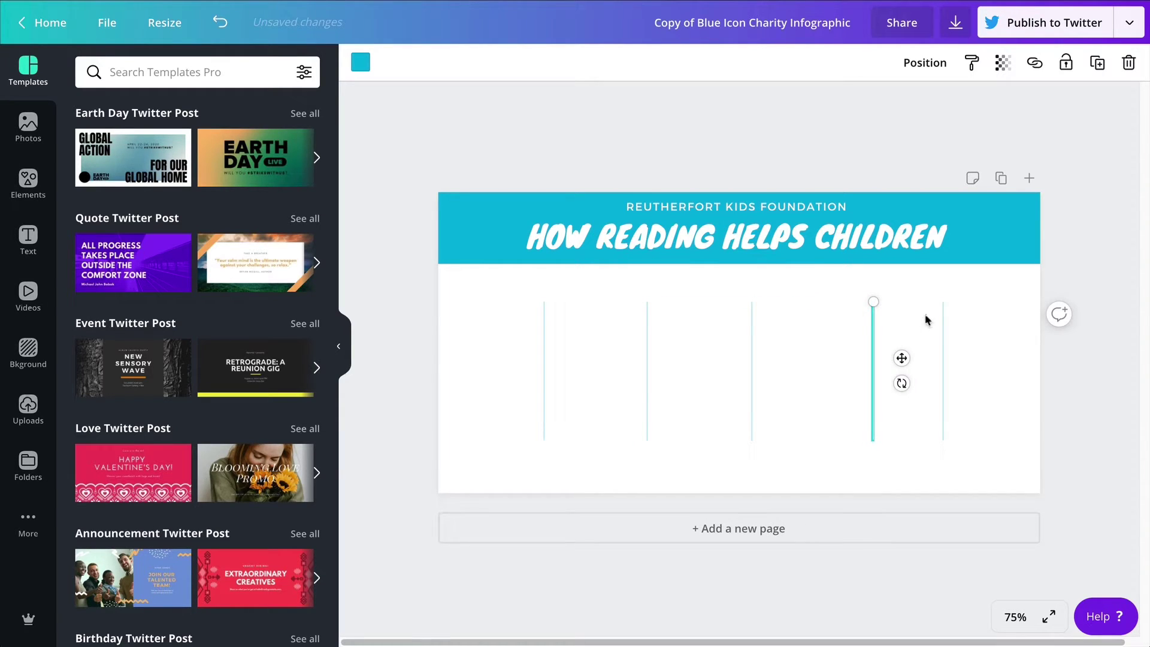
{"action": "left_click", "coordinate": [941, 321]}
{"action": "left_click_drag", "start_coordinate": [971, 357], "coordinate": [991, 351]}
{"action": "left_click", "coordinate": [1006, 383]}
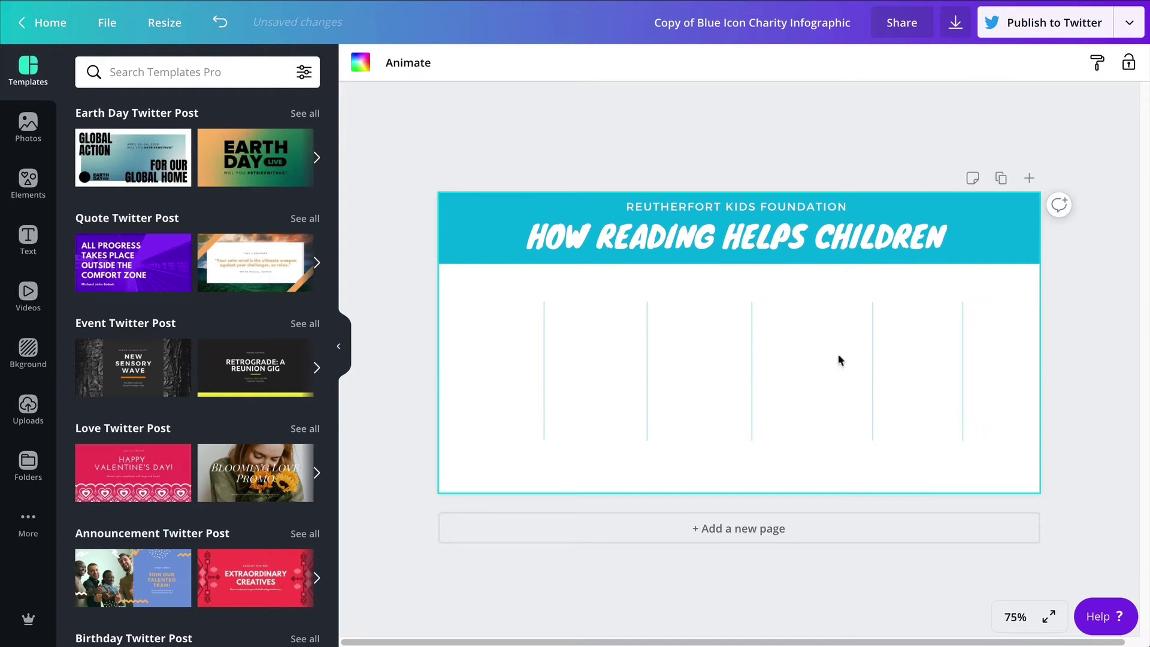
{"action": "left_click", "coordinate": [873, 359]}
{"action": "left_click_drag", "start_coordinate": [899, 358], "coordinate": [888, 357]}
{"action": "left_click", "coordinate": [903, 474]}
Step: Delete the rightmost vertical divider
{"action": "left_click_drag", "start_coordinate": [489, 348], "coordinate": [595, 436]}
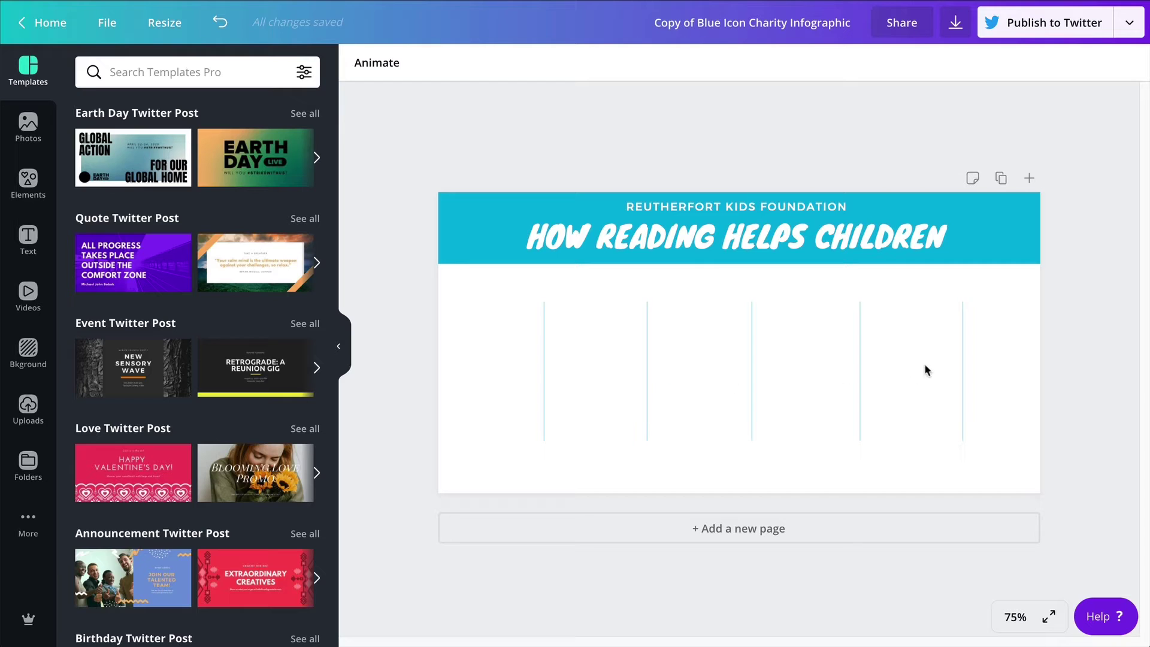
{"action": "left_click", "coordinate": [963, 367]}
{"action": "key", "text": "Delete"}
Step: Shift the second, third and fourth dividers right to form five roughly equal columns
{"action": "left_click_drag", "start_coordinate": [949, 444], "coordinate": [453, 395]}
{"action": "left_click", "coordinate": [860, 374]}
{"action": "left_click_drag", "start_coordinate": [888, 358], "coordinate": [942, 358]}
{"action": "left_click", "coordinate": [750, 367]}
{"action": "left_click_drag", "start_coordinate": [781, 358], "coordinate": [818, 358]}
{"action": "left_click", "coordinate": [646, 371]}
{"action": "left_click_drag", "start_coordinate": [676, 359], "coordinate": [688, 358]}
{"action": "left_click", "coordinate": [597, 386]}
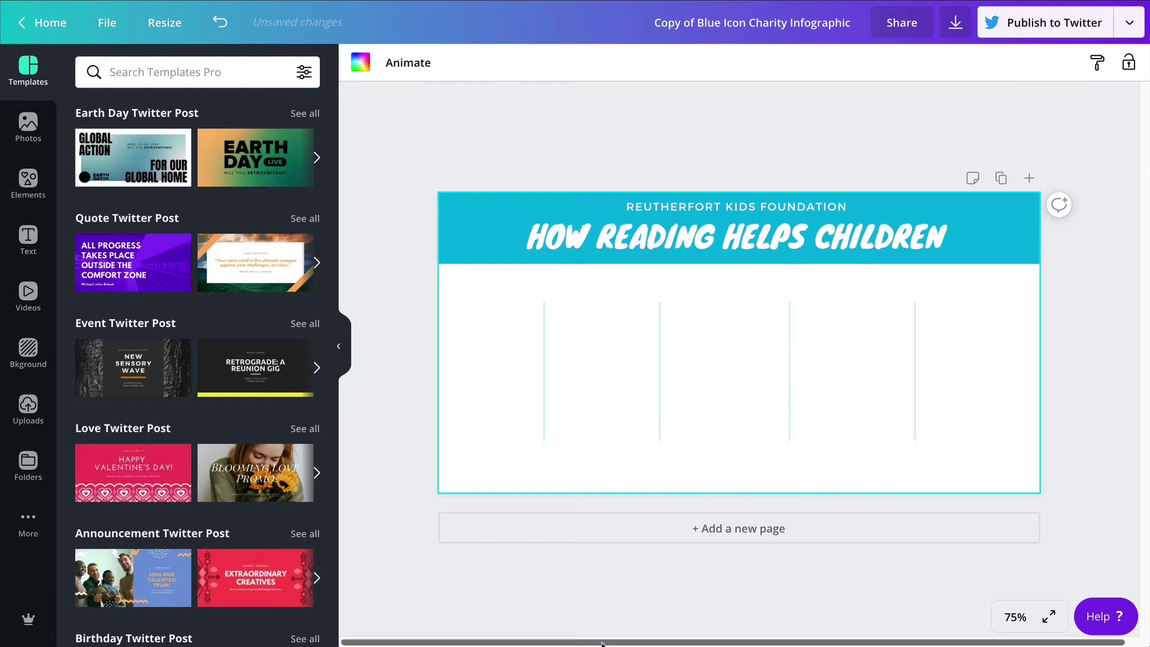
Step: Space the four dividers evenly in the horizontal direction, and move them together slightly right and down in the white area
{"action": "left_click_drag", "start_coordinate": [496, 302], "coordinate": [1006, 382]}
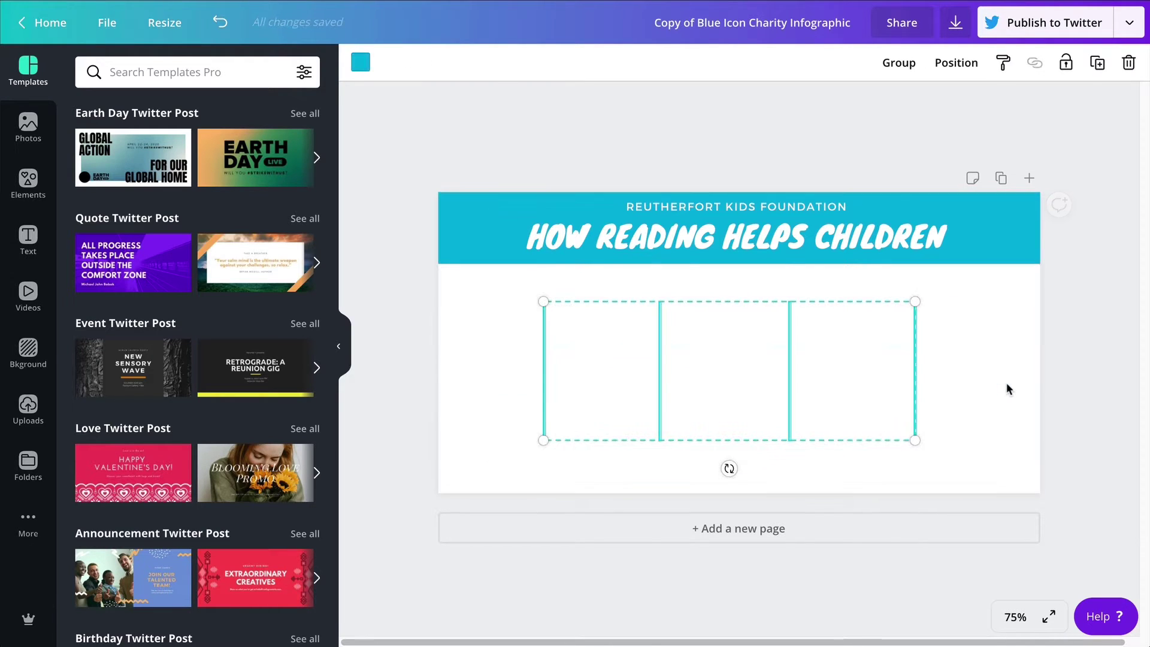
{"action": "left_click", "coordinate": [953, 69]}
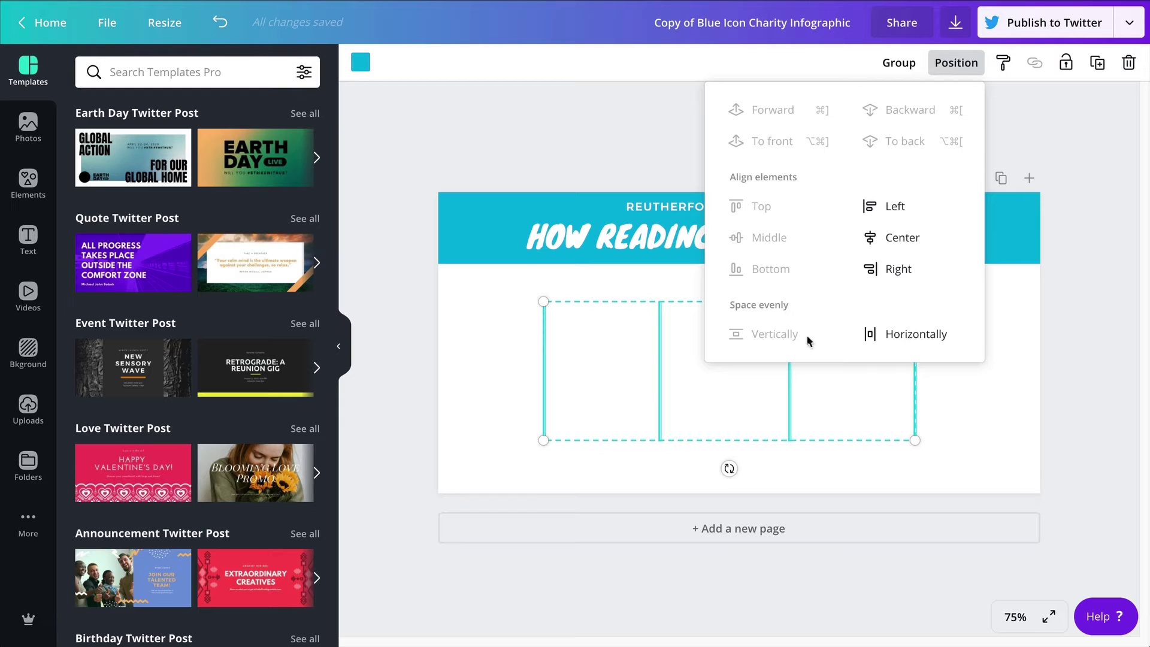
{"action": "left_click", "coordinate": [912, 337]}
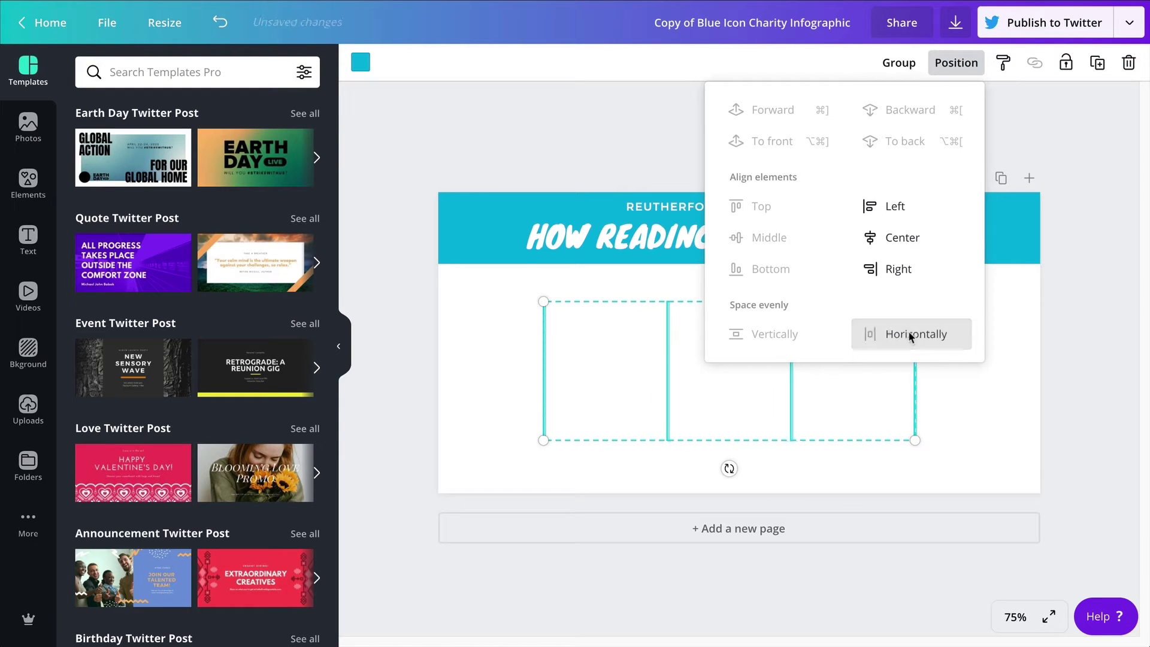
{"action": "left_click_drag", "start_coordinate": [752, 407], "coordinate": [754, 403]}
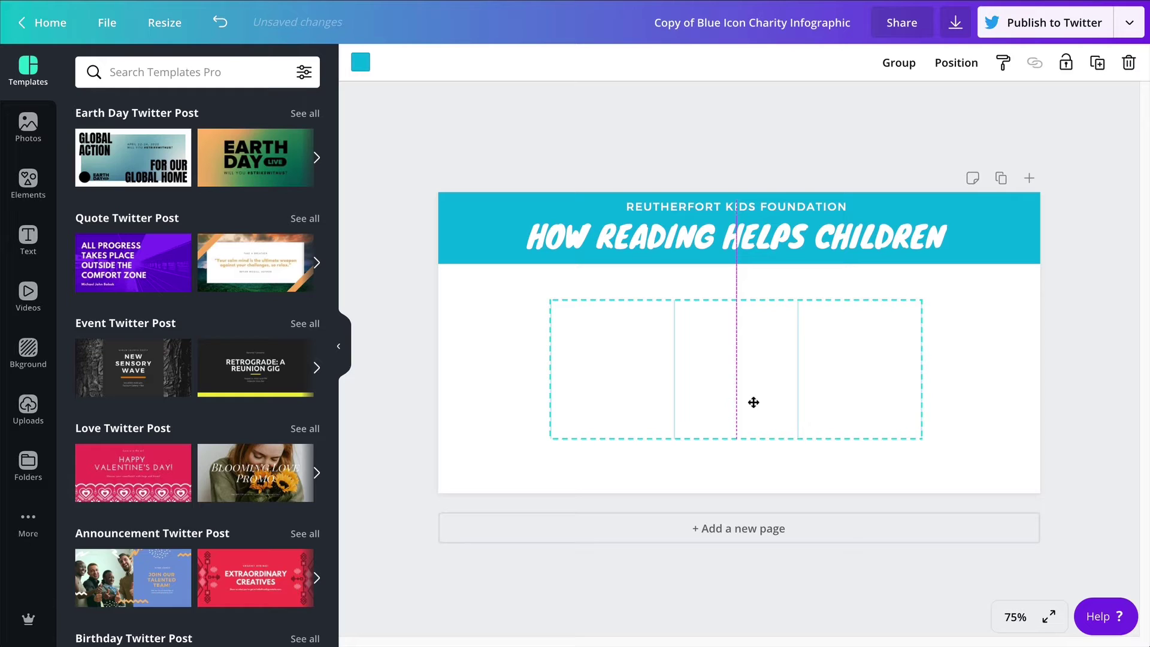
{"action": "left_click_drag", "start_coordinate": [753, 403], "coordinate": [758, 410]}
{"action": "left_click", "coordinate": [961, 409]}
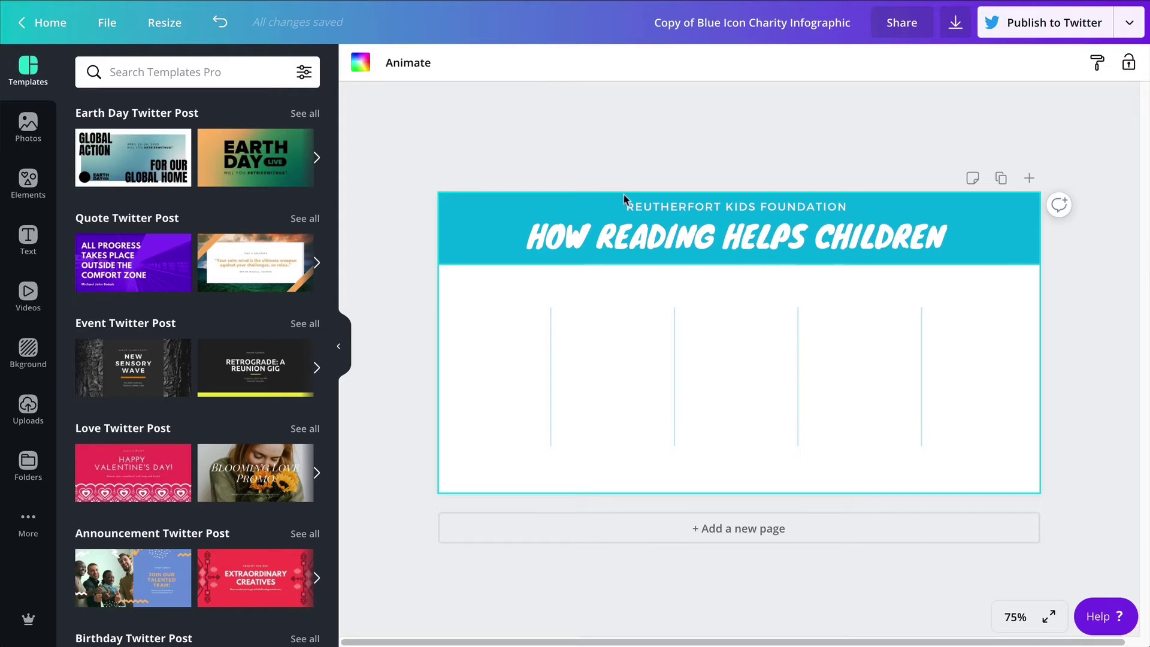
Step: Duplicate the foundation text in the header and colour the copy with the document's blue
{"action": "left_click", "coordinate": [641, 213]}
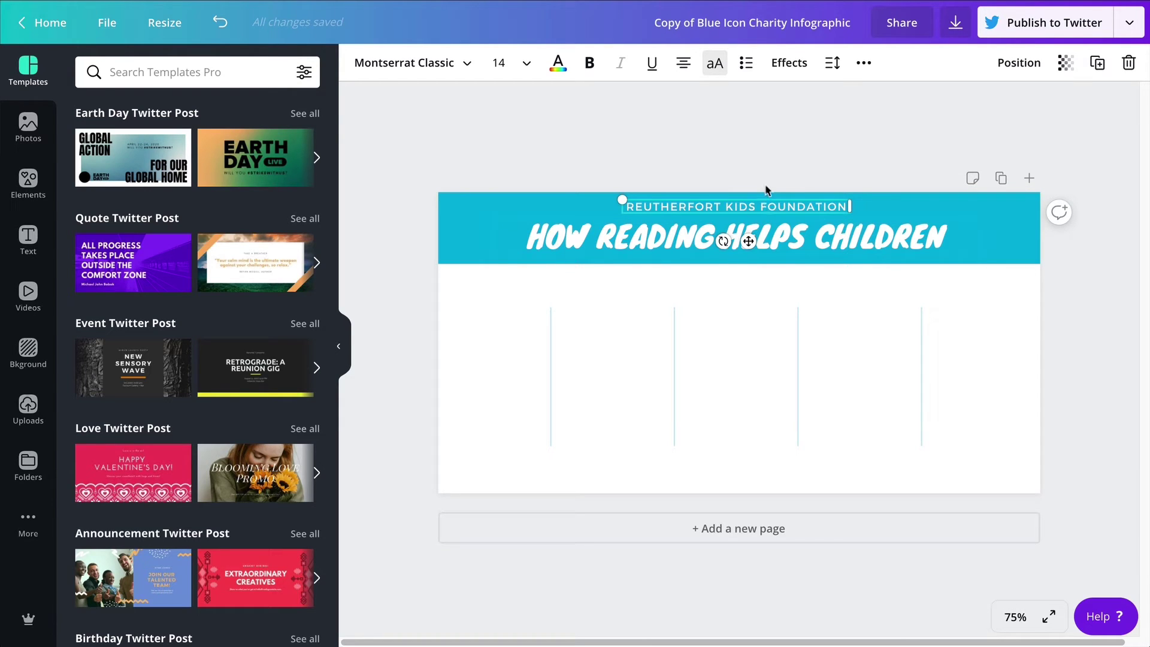
{"action": "left_click", "coordinate": [1097, 62]}
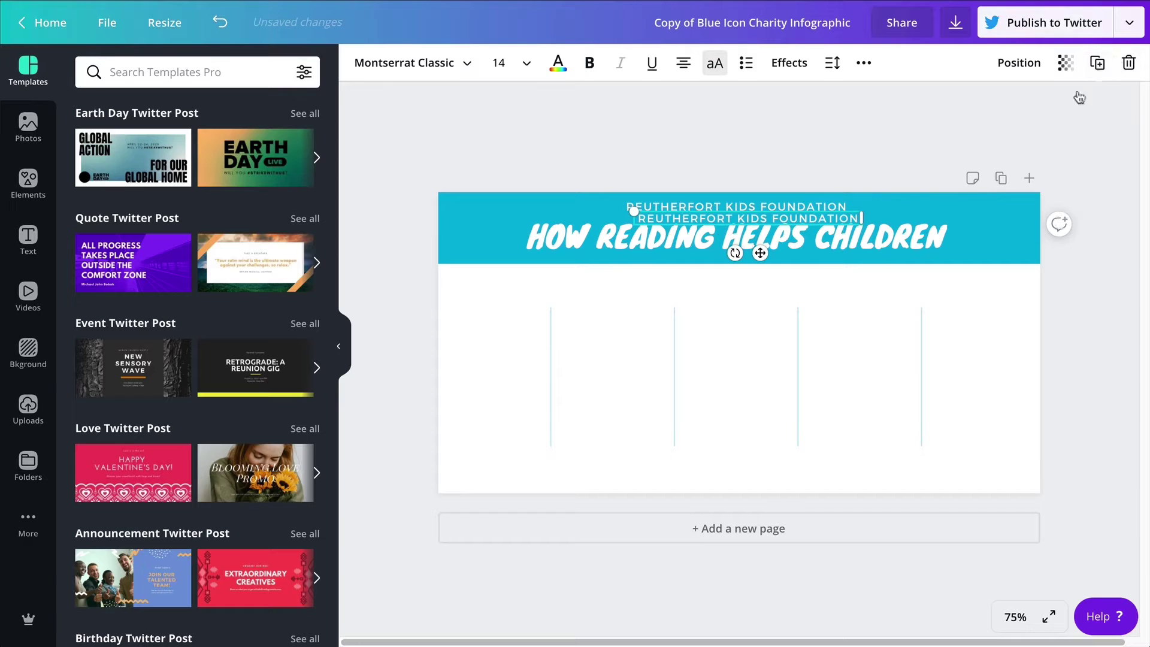
{"action": "left_click", "coordinate": [558, 63]}
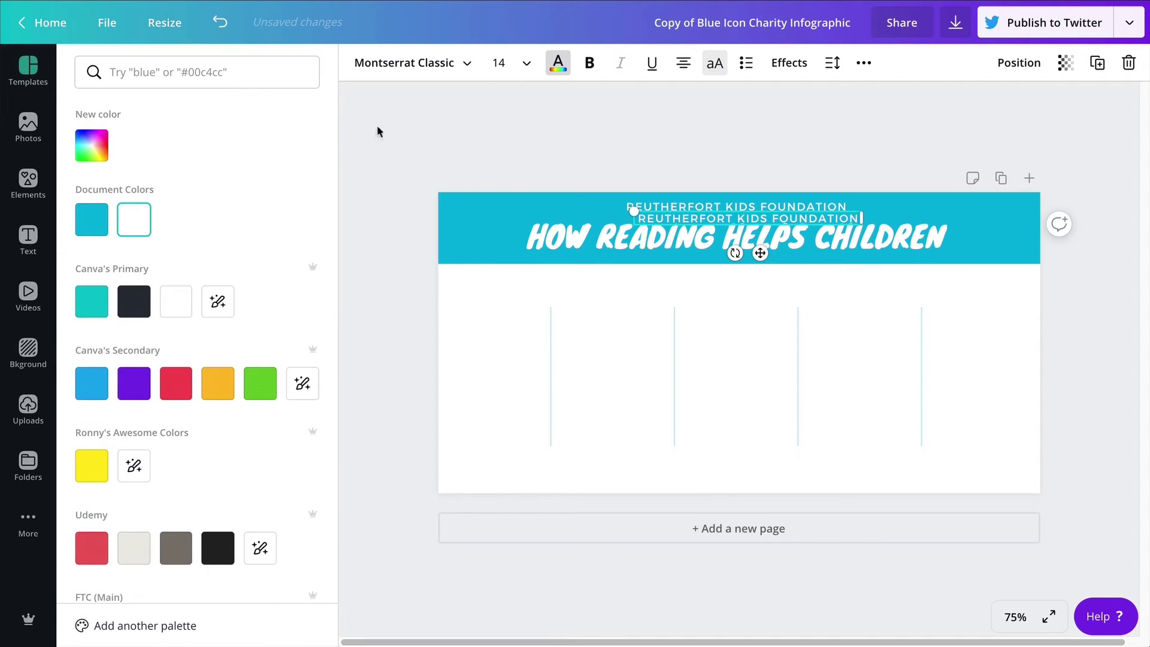
{"action": "left_click", "coordinate": [91, 221]}
Step: Place the blue text copy in the first column and narrow its box to fit left of the first divider
{"action": "left_click_drag", "start_coordinate": [760, 254], "coordinate": [576, 349]}
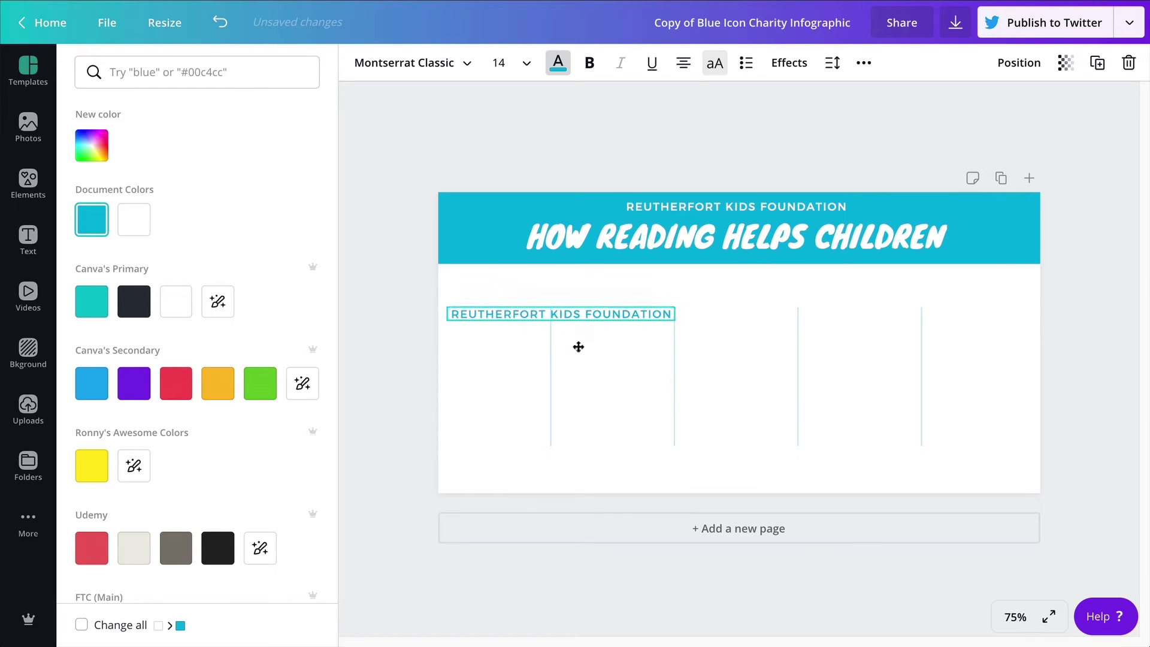
{"action": "left_click_drag", "start_coordinate": [676, 314], "coordinate": [547, 313]}
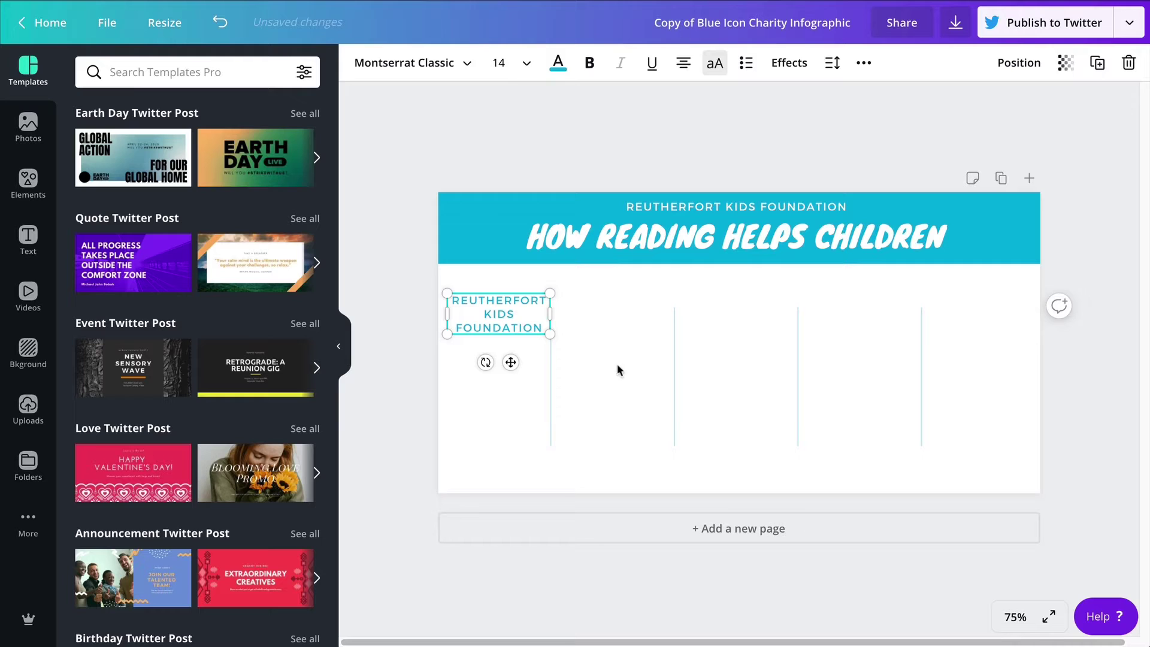
{"action": "left_click", "coordinate": [480, 395]}
{"action": "left_click_drag", "start_coordinate": [489, 321], "coordinate": [483, 322]}
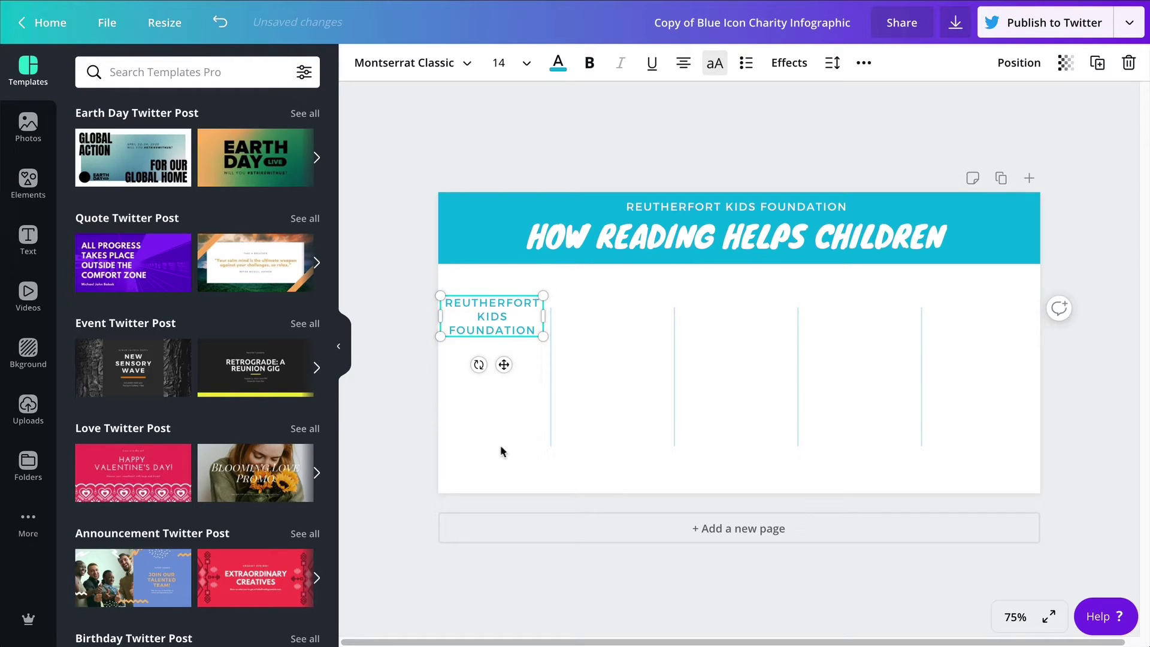
Step: Shift the first three dividers slightly right and space all four dividers evenly in the horizontal direction
{"action": "left_click_drag", "start_coordinate": [470, 432], "coordinate": [557, 448]}
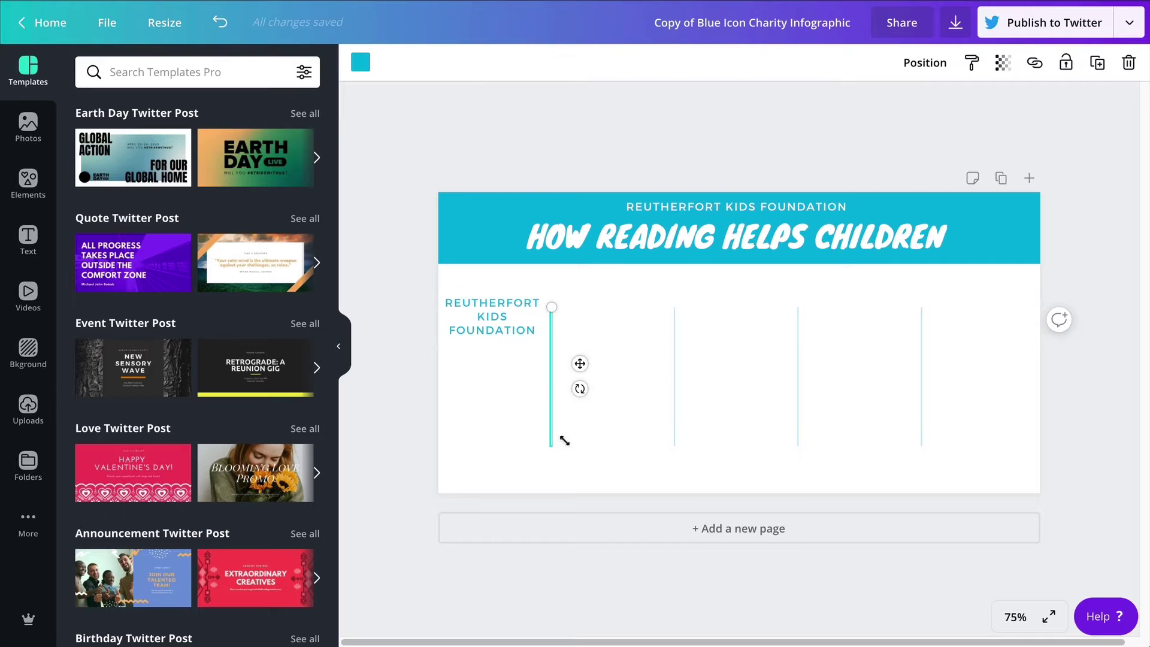
{"action": "left_click_drag", "start_coordinate": [581, 362], "coordinate": [591, 362]}
{"action": "left_click_drag", "start_coordinate": [621, 423], "coordinate": [680, 443]}
{"action": "left_click_drag", "start_coordinate": [673, 352], "coordinate": [682, 352]}
{"action": "left_click", "coordinate": [797, 384]}
{"action": "left_click_drag", "start_coordinate": [825, 362], "coordinate": [832, 362]}
{"action": "left_click_drag", "start_coordinate": [482, 393], "coordinate": [1065, 414]}
{"action": "left_click", "coordinate": [956, 62]}
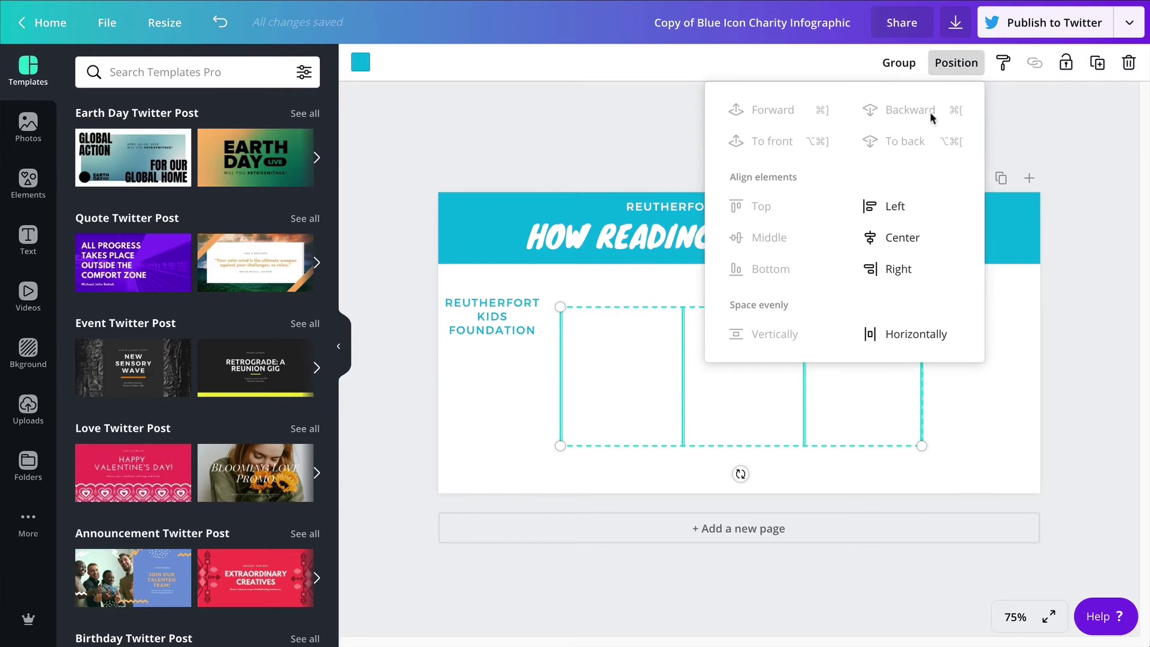
{"action": "left_click", "coordinate": [893, 334]}
Step: Move the blue text down and slightly right, centring it within the first column
{"action": "left_click", "coordinate": [623, 360]}
{"action": "left_click", "coordinate": [494, 307]}
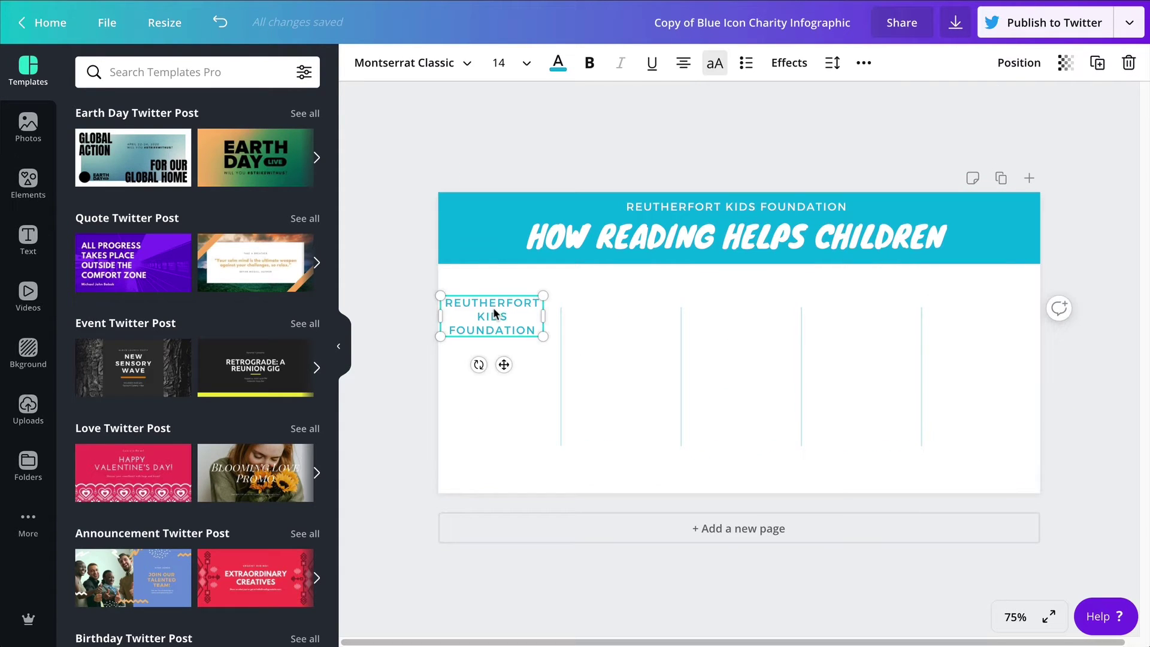
{"action": "left_click_drag", "start_coordinate": [492, 310], "coordinate": [498, 336]}
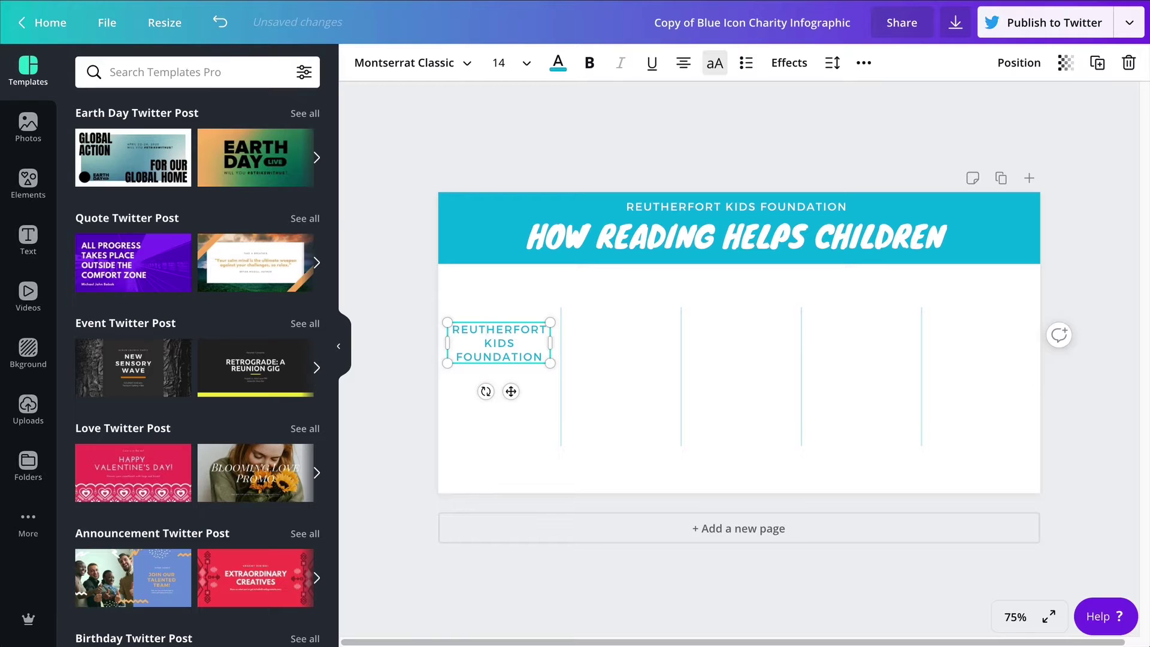
Step: Copy "Stirs the imagination" from the notes and replace the first column's text with it
{"action": "mouse_move", "coordinate": [326, 635]}
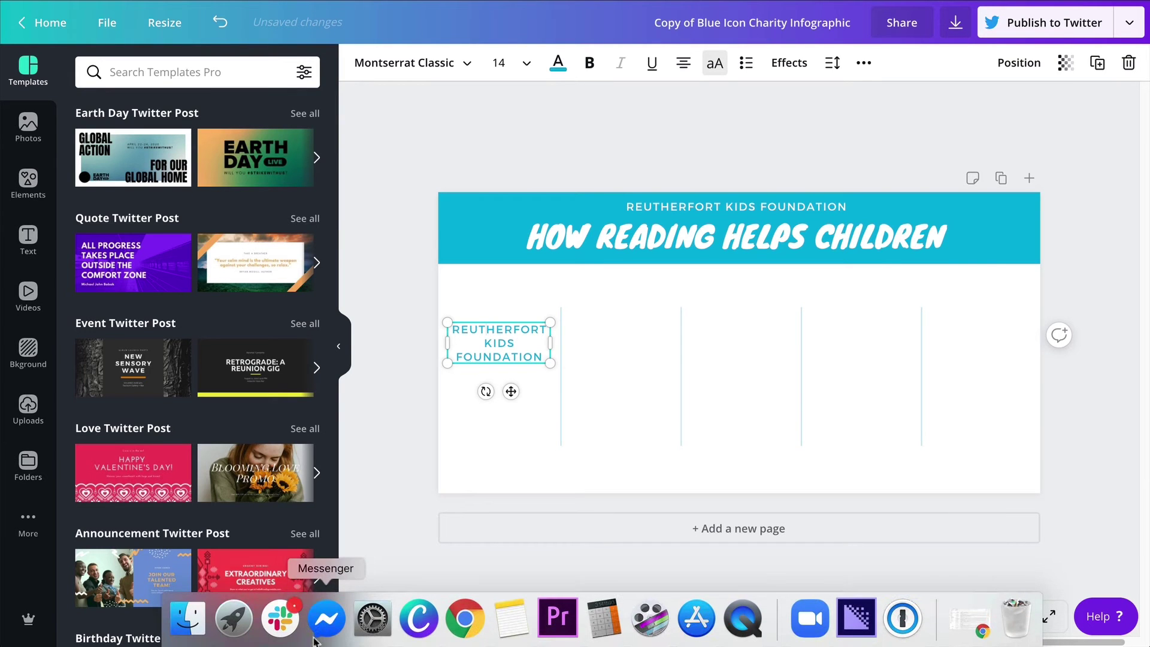
{"action": "left_click", "coordinate": [505, 626]}
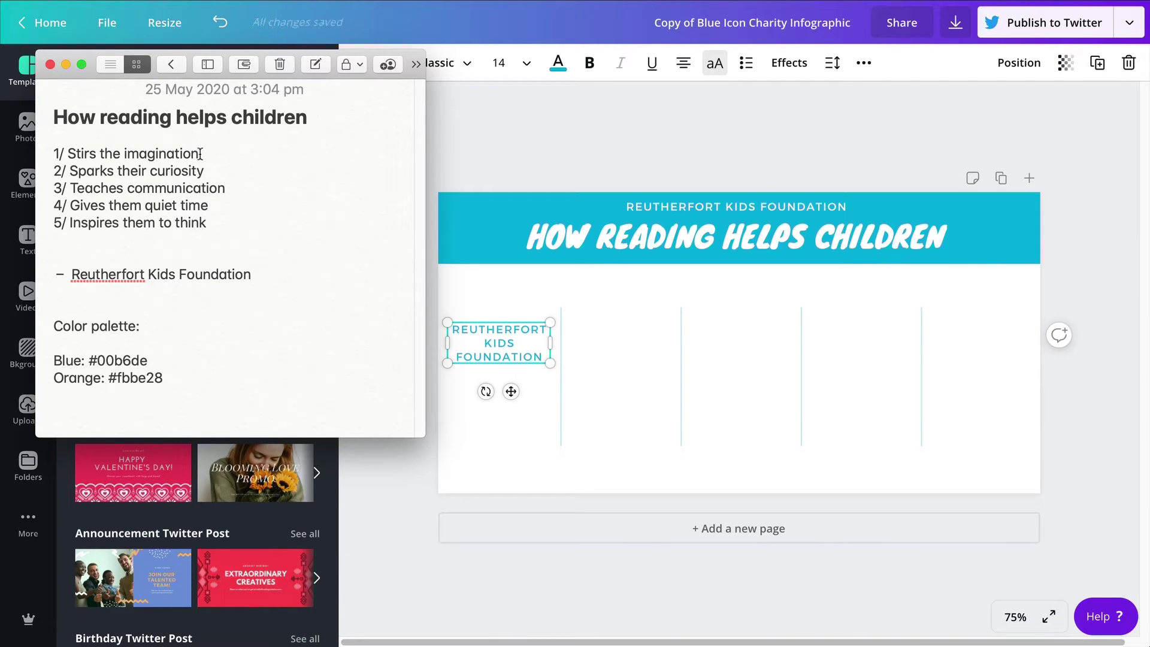
{"action": "left_click_drag", "start_coordinate": [200, 154], "coordinate": [68, 154]}
{"action": "key", "text": "ctrl+c"}
{"action": "left_click", "coordinate": [534, 348]}
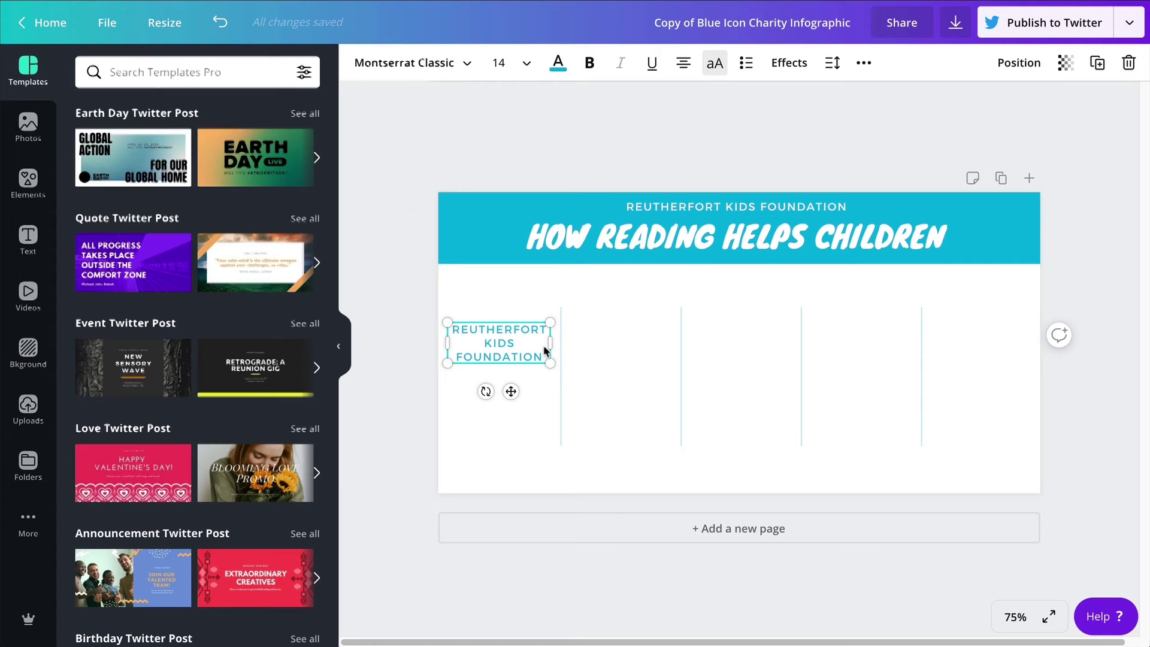
{"action": "key", "text": "ctrl+a"}
{"action": "key", "text": "ctrl+v"}
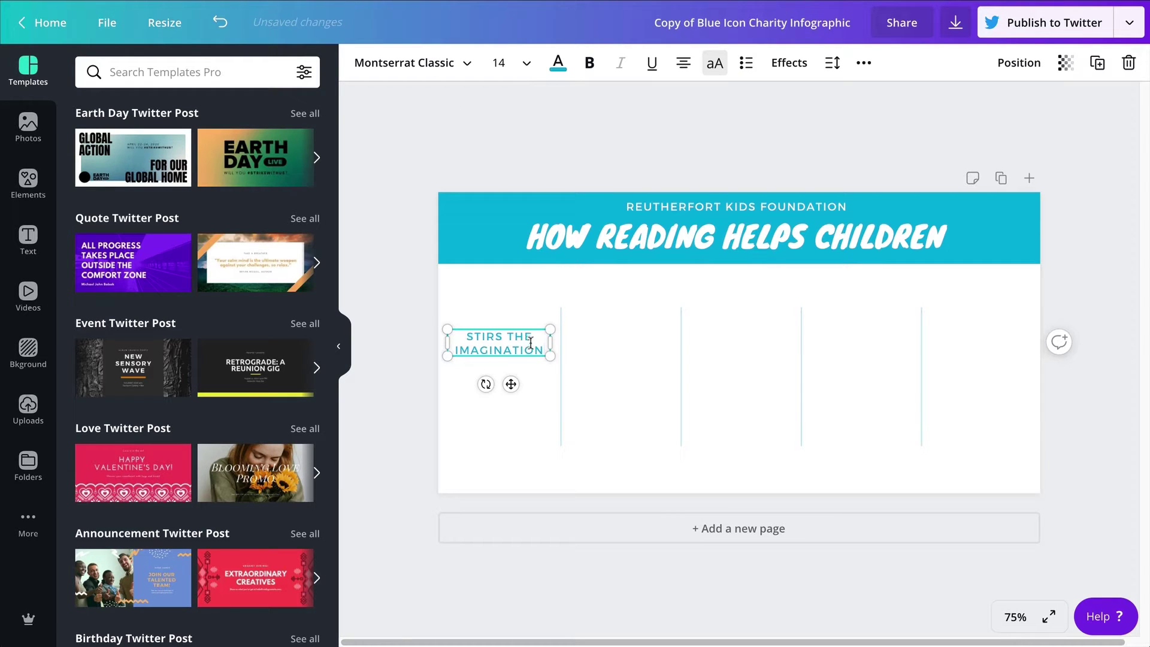
{"action": "left_click", "coordinate": [537, 279]}
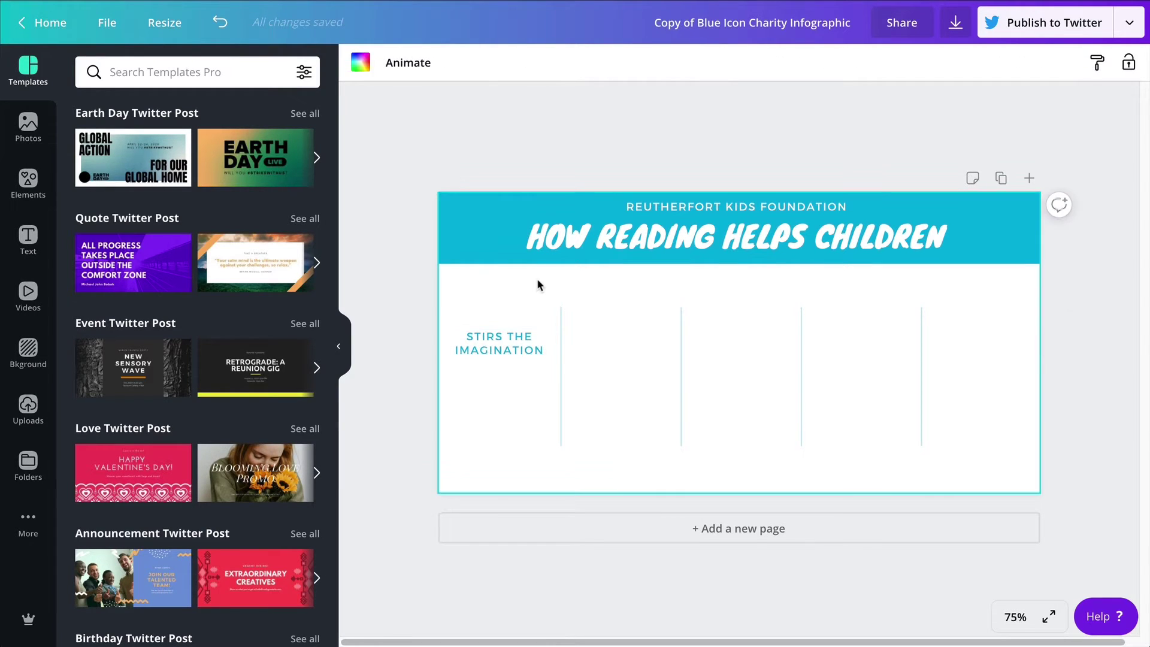
Step: Duplicate the first column's text four times and place one copy in each remaining column, level with the original
{"action": "left_click", "coordinate": [499, 353]}
{"action": "left_click_drag", "start_coordinate": [500, 353], "coordinate": [979, 349]}
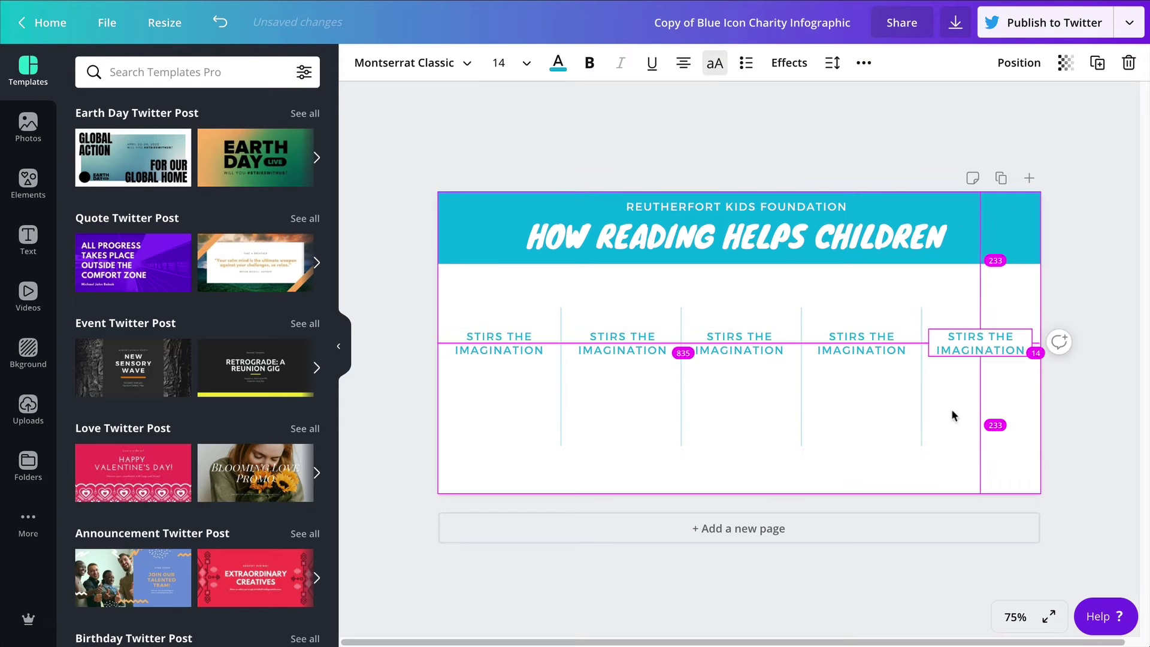
{"action": "left_click", "coordinate": [900, 449]}
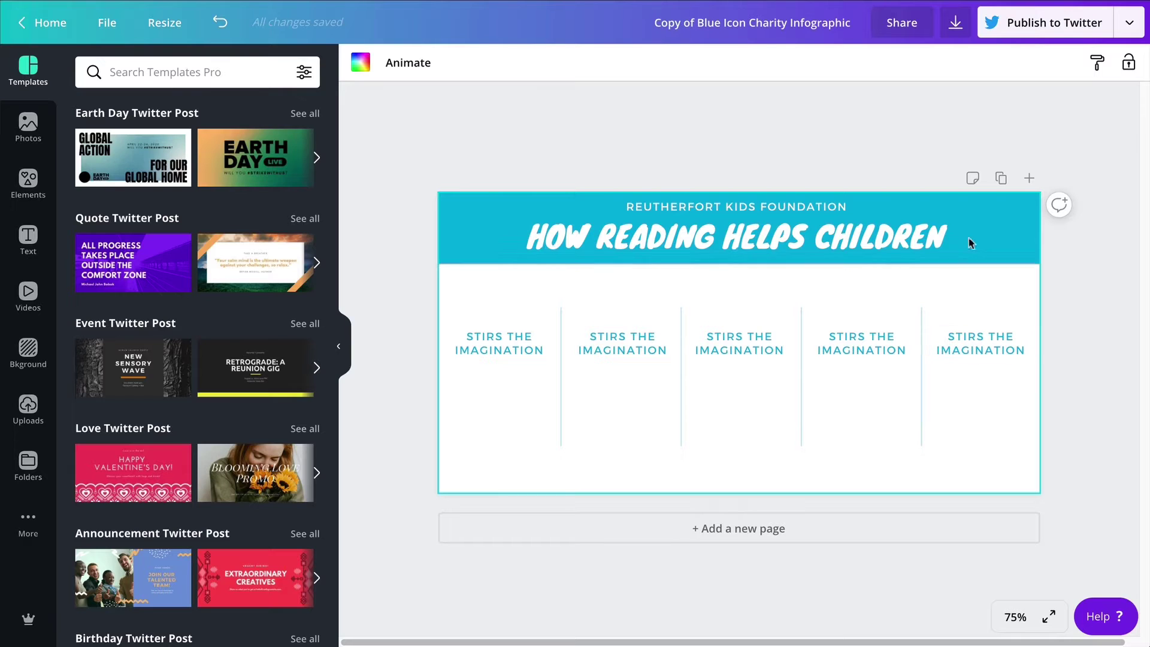
{"action": "left_click", "coordinate": [1008, 347]}
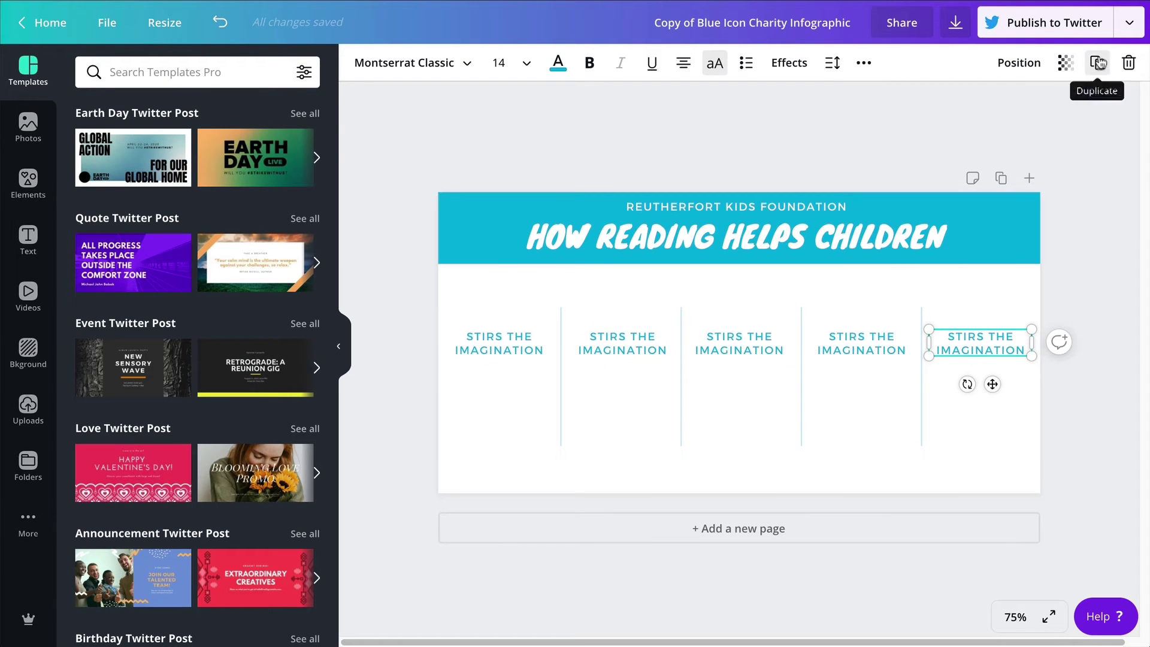
{"action": "left_click", "coordinate": [855, 354]}
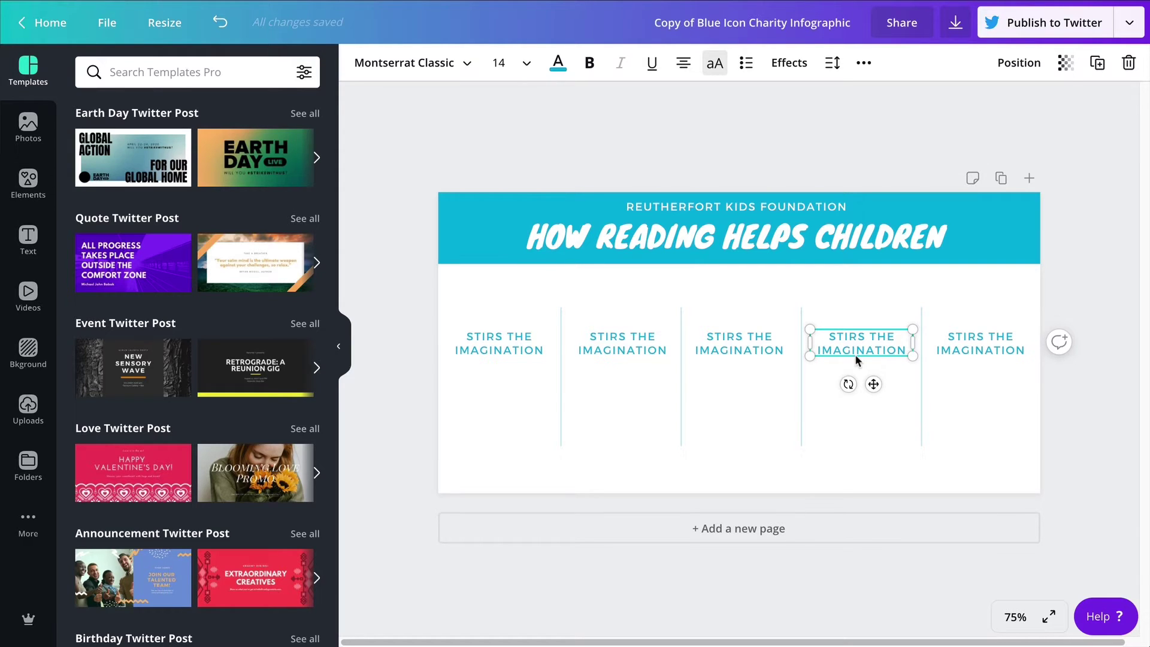
{"action": "left_click", "coordinate": [526, 415]}
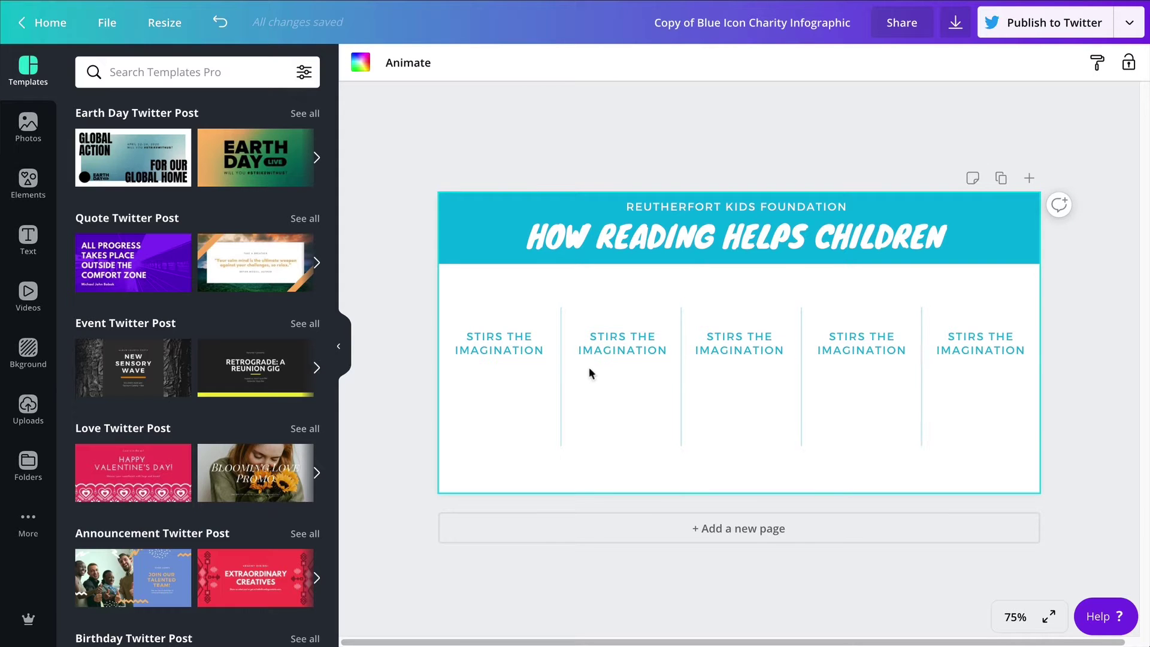
Step: Replace the second column's text with "Sparks their curiosity" and the third's with "Teaches communication" from the notes
{"action": "left_click", "coordinate": [511, 617]}
{"action": "mouse_move", "coordinate": [70, 170]}
{"action": "left_mouse_down"}
{"action": "mouse_move", "coordinate": [203, 170]}
{"action": "mouse_move", "coordinate": [167, 188]}
{"action": "mouse_move", "coordinate": [70, 188]}
{"action": "left_mouse_up"}
{"action": "key", "text": "super+c"}
{"action": "double_click", "coordinate": [623, 343]}
{"action": "key", "text": "super+v"}
{"action": "left_click", "coordinate": [511, 617]}
{"action": "key", "text": "super+c"}
{"action": "double_click", "coordinate": [717, 343]}
{"action": "key", "text": "super+v"}
Step: Replace the fourth column's text with "Gives them quiet time" and the fifth's with "Inspires them to think" from the notes
{"action": "left_click", "coordinate": [861, 343]}
{"action": "left_click", "coordinate": [511, 617]}
{"action": "left_click_drag", "start_coordinate": [226, 205], "coordinate": [70, 205]}
{"action": "key", "text": "super+c"}
{"action": "double_click", "coordinate": [862, 343]}
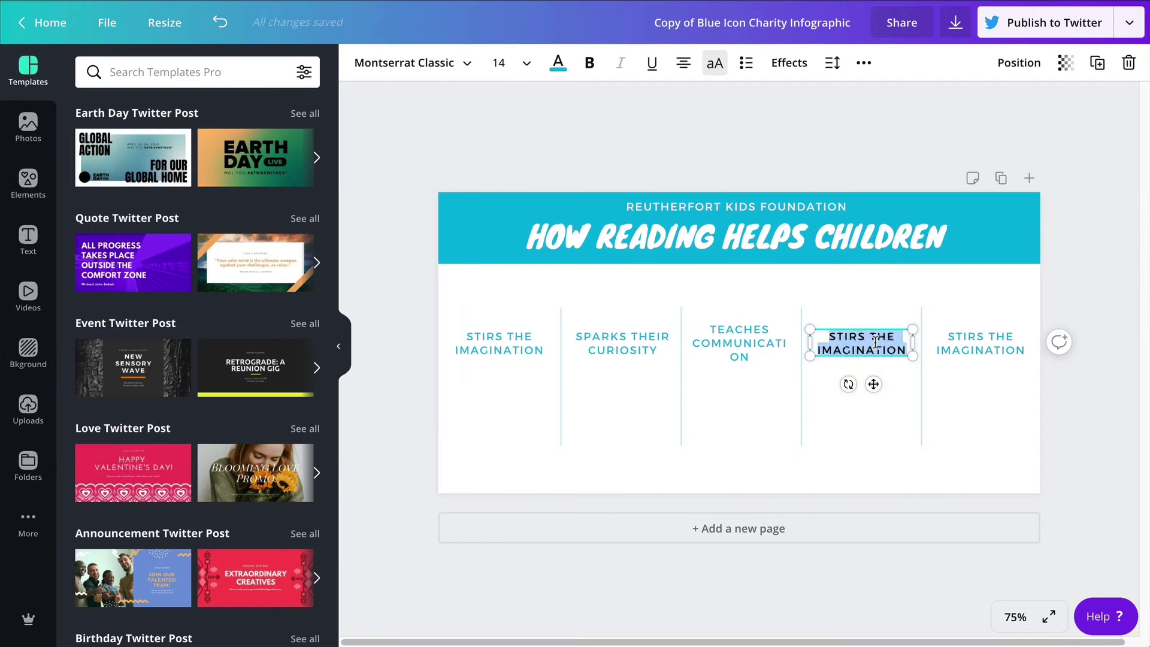
{"action": "key", "text": "super+v"}
{"action": "left_click", "coordinate": [511, 617]}
{"action": "left_click_drag", "start_coordinate": [209, 222], "coordinate": [70, 223]}
{"action": "key", "text": "super+c"}
{"action": "double_click", "coordinate": [981, 343]}
{"action": "key", "text": "super+v"}
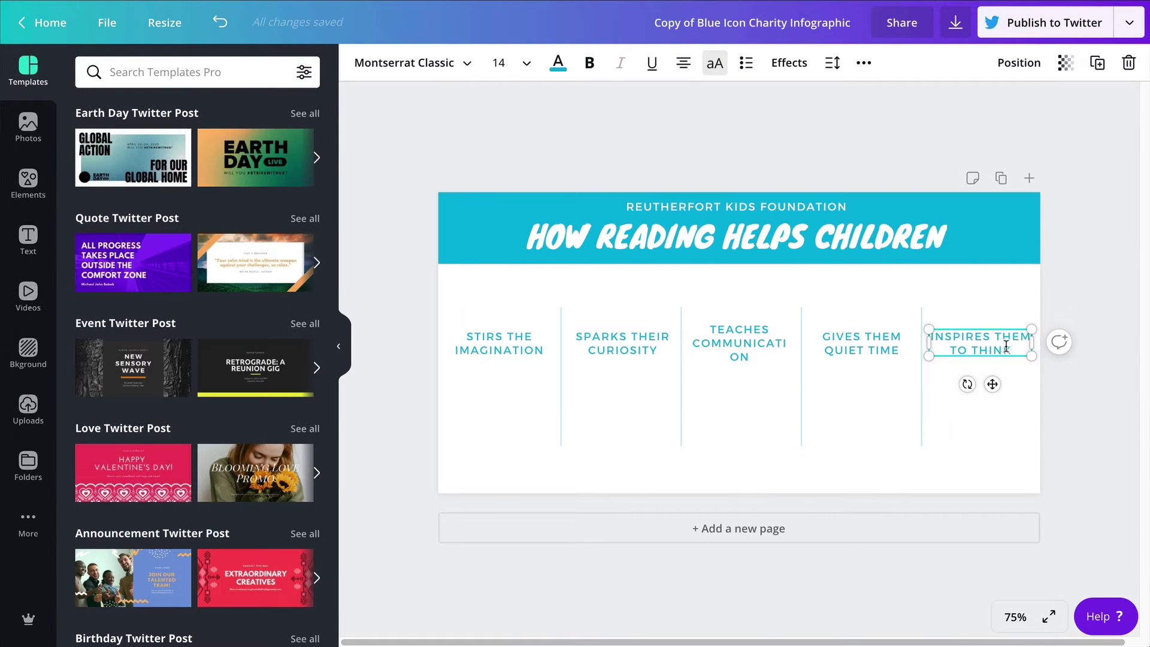
{"action": "left_click", "coordinate": [988, 448]}
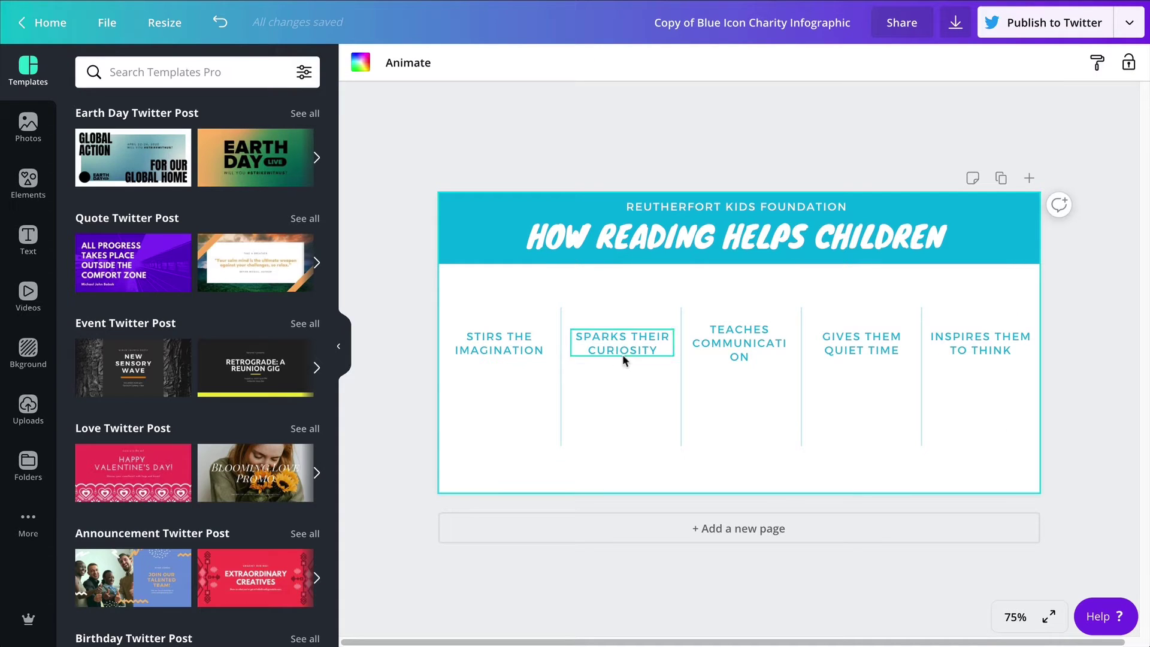
Step: Move the third column's text slightly right within its column
{"action": "left_click", "coordinate": [749, 340]}
{"action": "left_click_drag", "start_coordinate": [750, 340], "coordinate": [753, 345]}
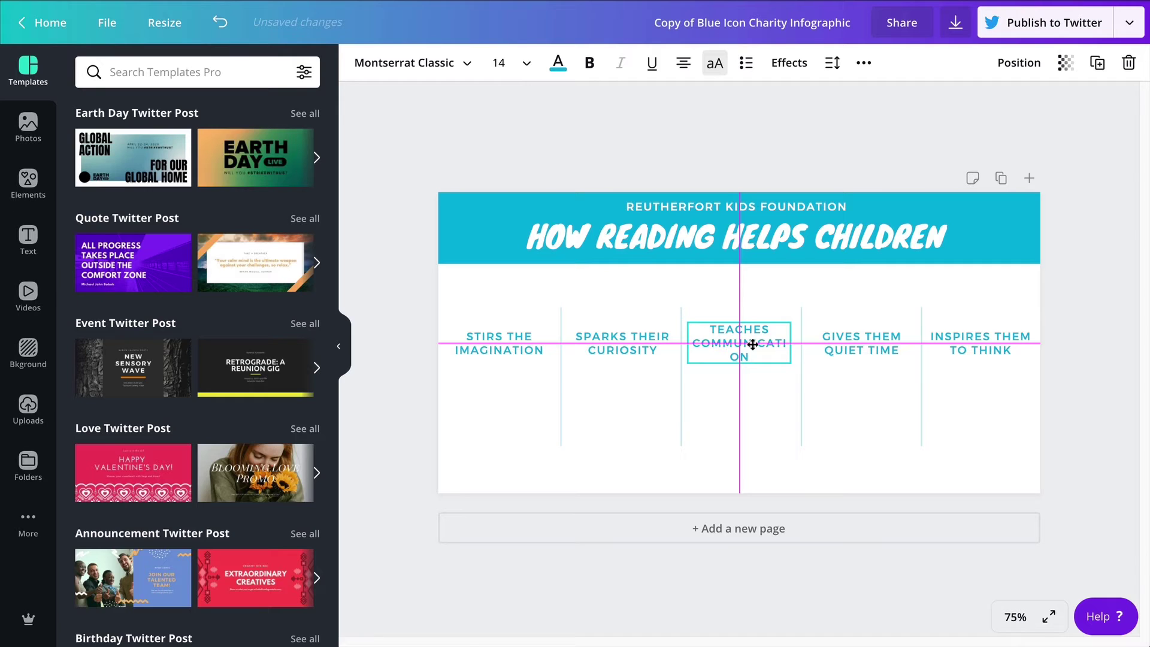
{"action": "left_click_drag", "start_coordinate": [753, 345], "coordinate": [752, 342]}
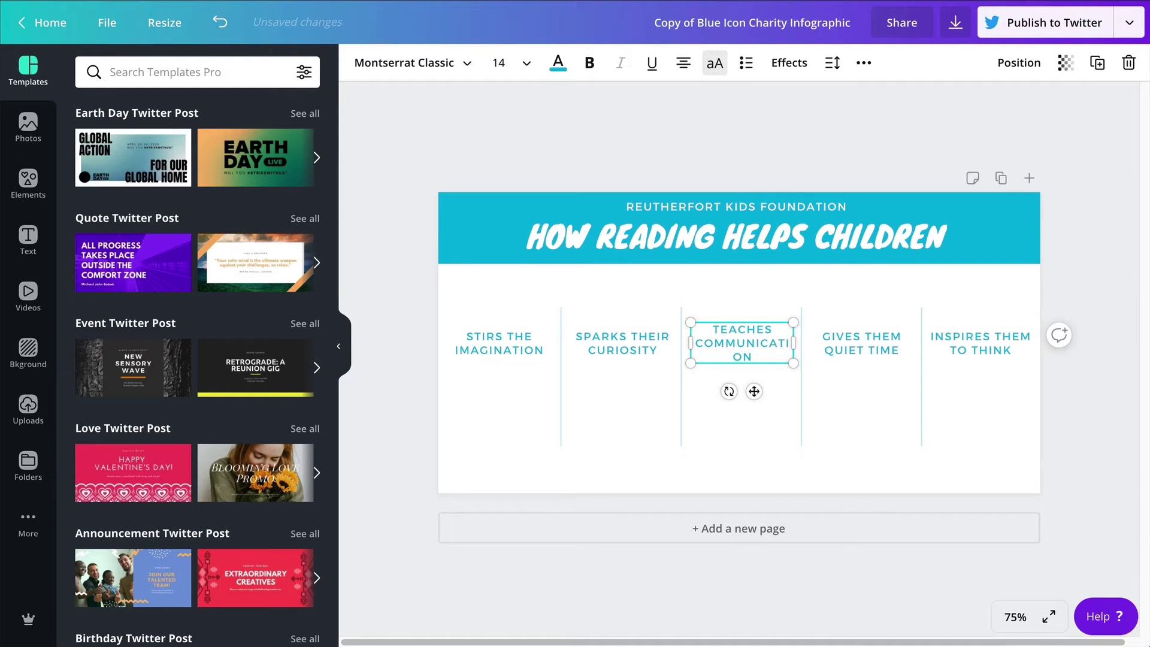
{"action": "left_click", "coordinate": [770, 468]}
Step: Tighten the letter spacing of the third column's text to 30
{"action": "left_click", "coordinate": [720, 359]}
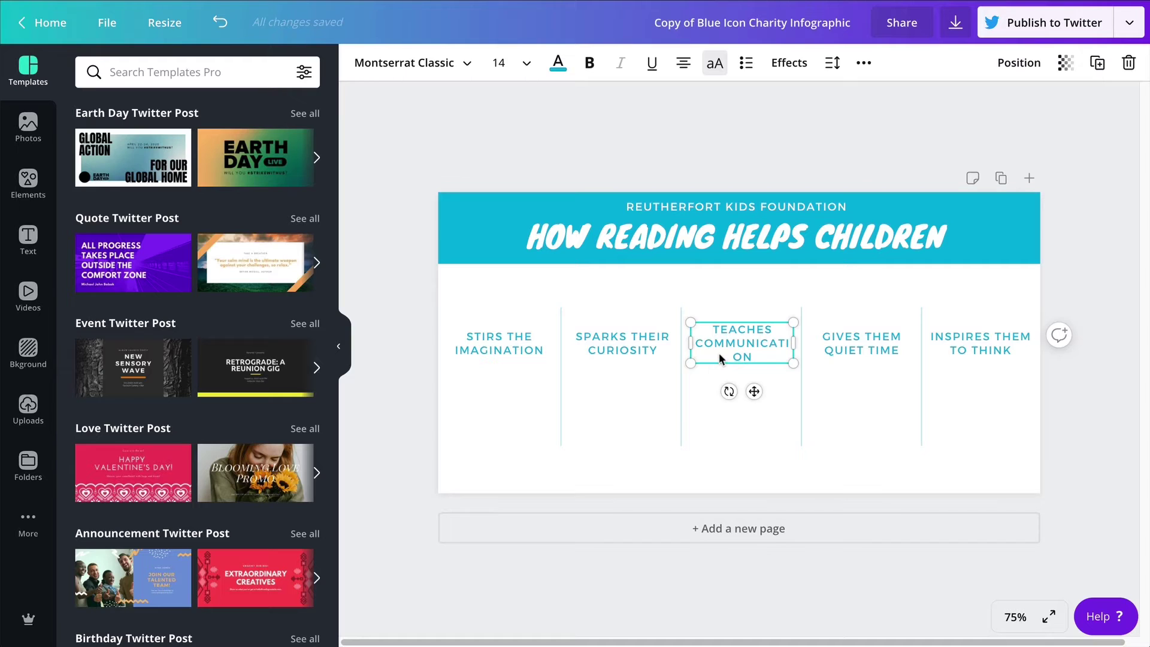
{"action": "left_click", "coordinate": [832, 65]}
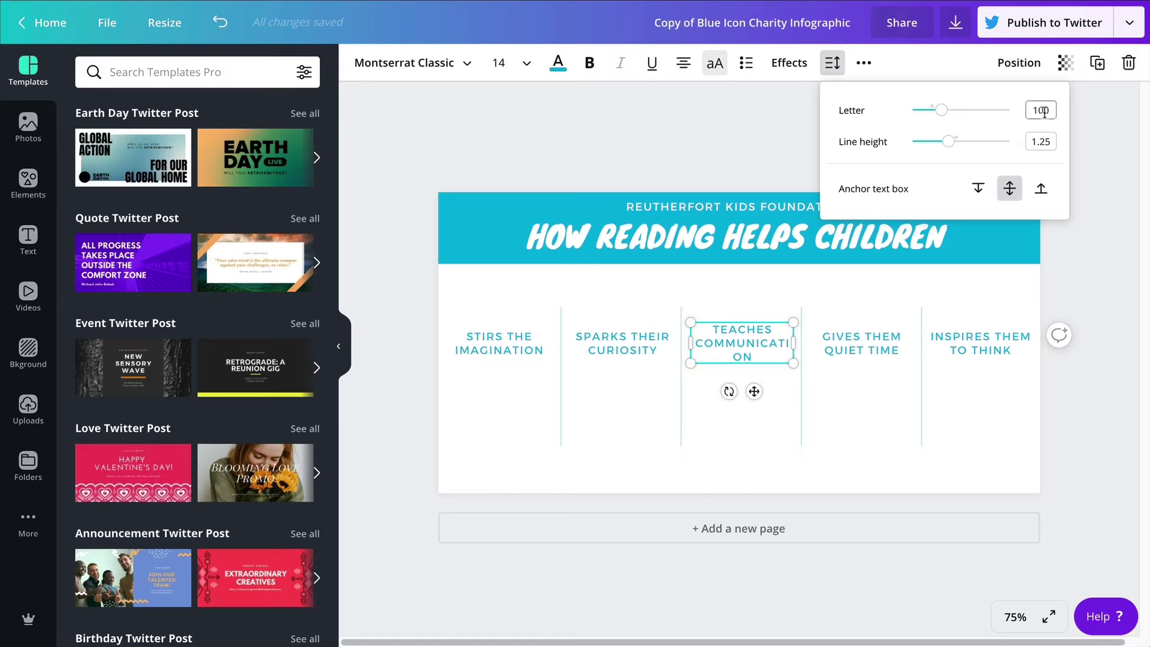
{"action": "left_click_drag", "start_coordinate": [1050, 111], "coordinate": [1050, 112]}
{"action": "type", "text": "40"}
{"action": "key", "text": "Return"}
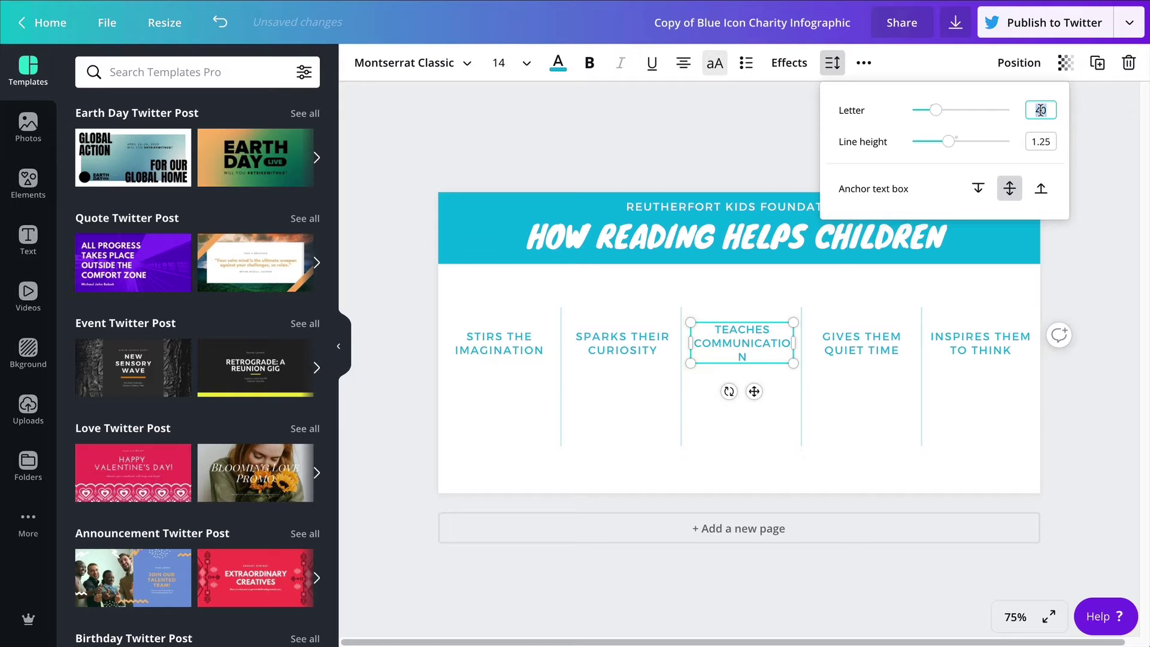
{"action": "key", "text": "Return"}
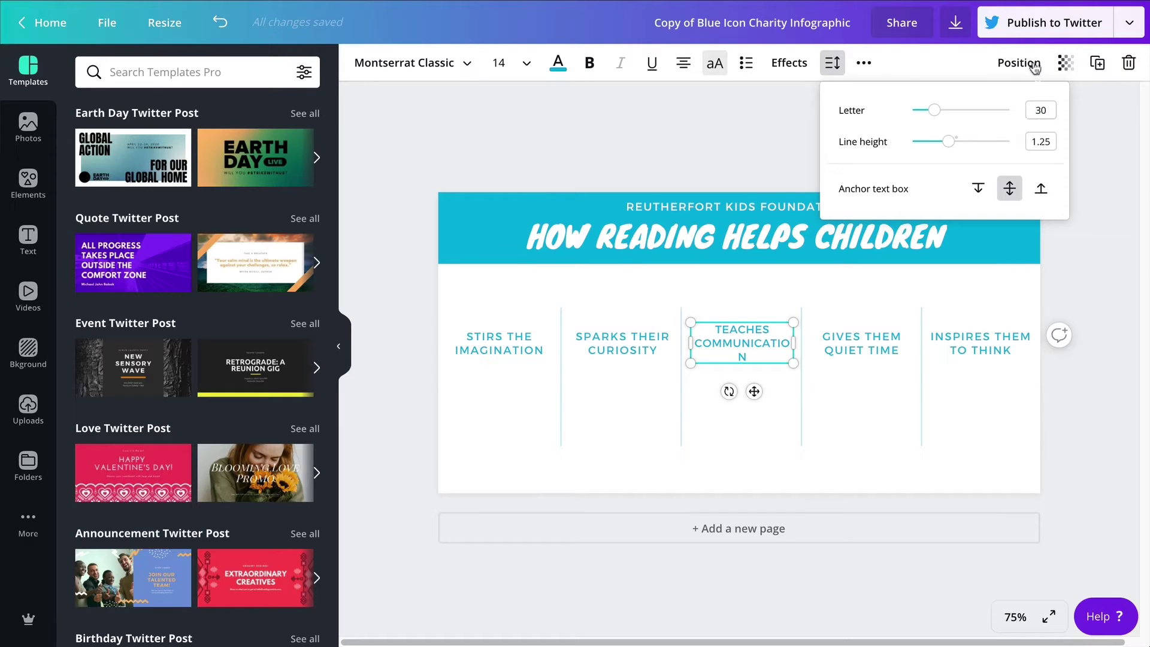
Step: Widen the third column's text box until "Communication" fits on one line and centre it on the page
{"action": "left_click_drag", "start_coordinate": [792, 344], "coordinate": [739, 343]}
{"action": "left_click", "coordinate": [769, 400]}
{"action": "left_click", "coordinate": [746, 343]}
{"action": "left_click", "coordinate": [728, 453]}
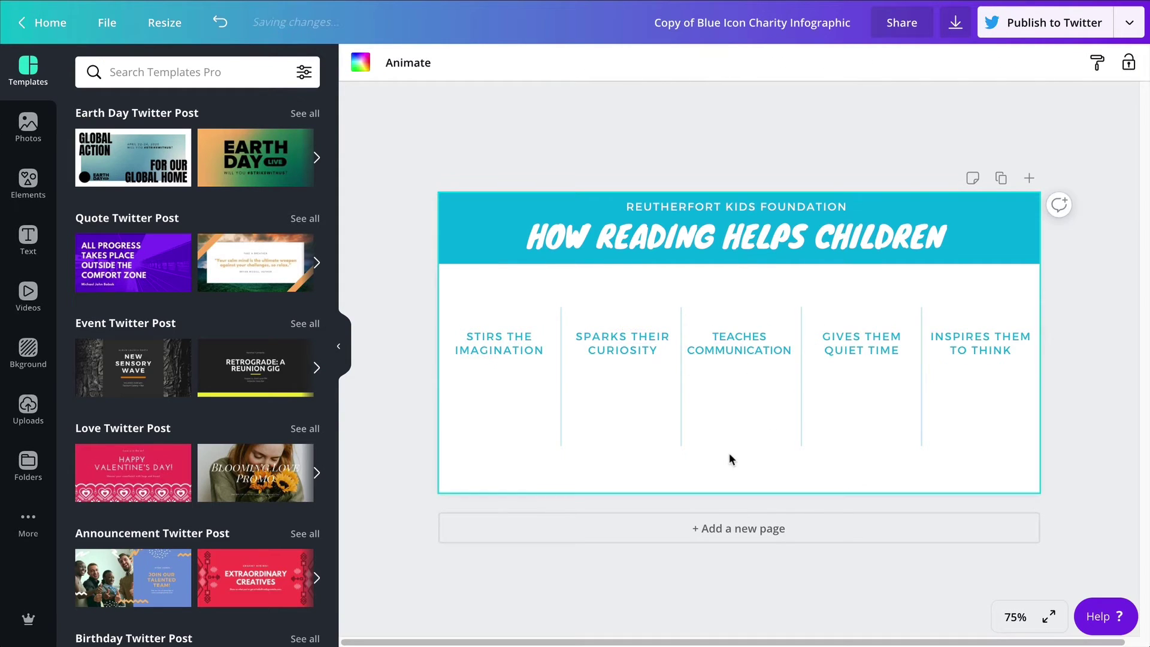
Step: Set the line height of the third column's text to 1 and move the text slightly right within its column
{"action": "left_click", "coordinate": [720, 337]}
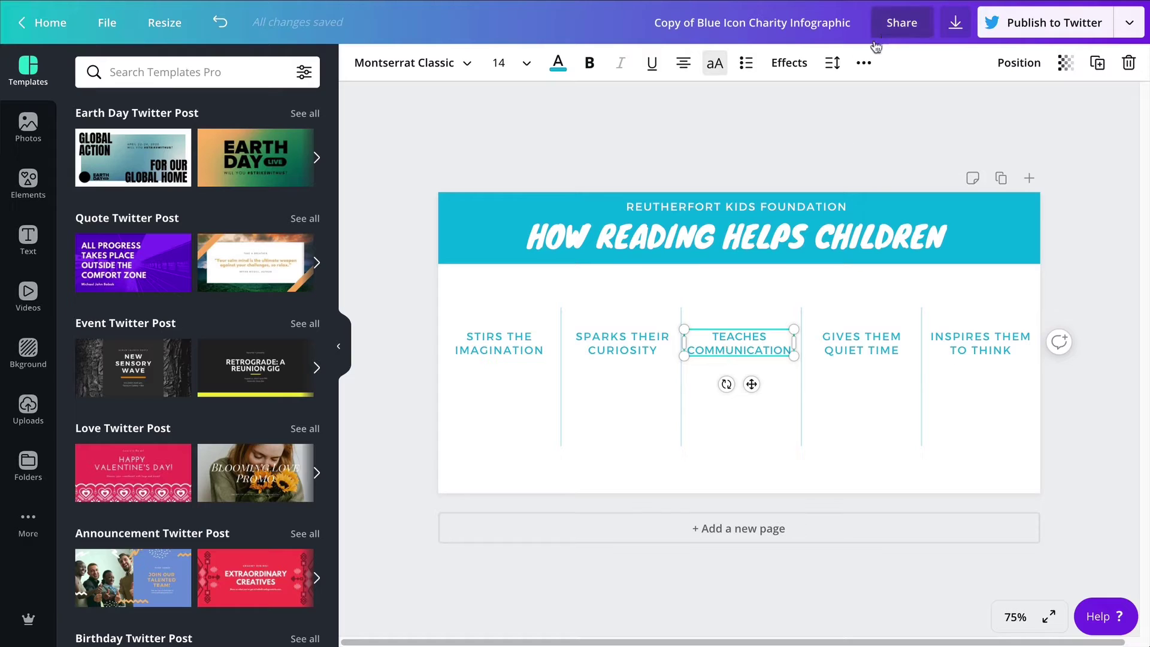
{"action": "left_click", "coordinate": [832, 63]}
{"action": "left_click", "coordinate": [1033, 149]}
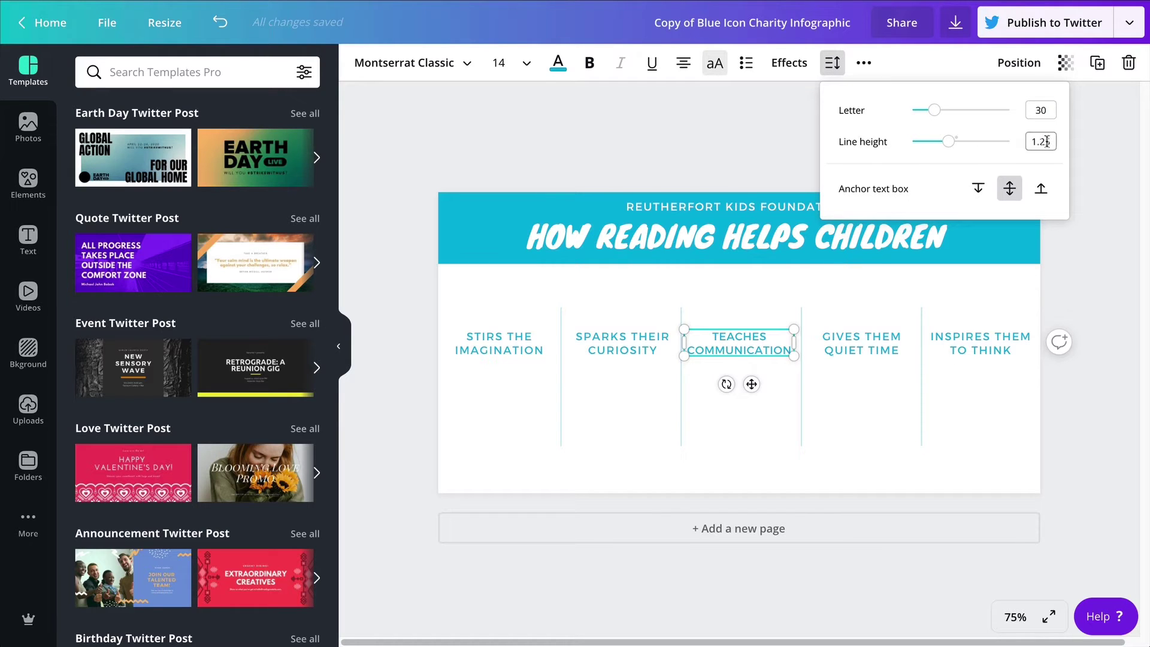
{"action": "double_click", "coordinate": [1032, 148]}
{"action": "type", "text": "1"}
{"action": "key", "text": "Return"}
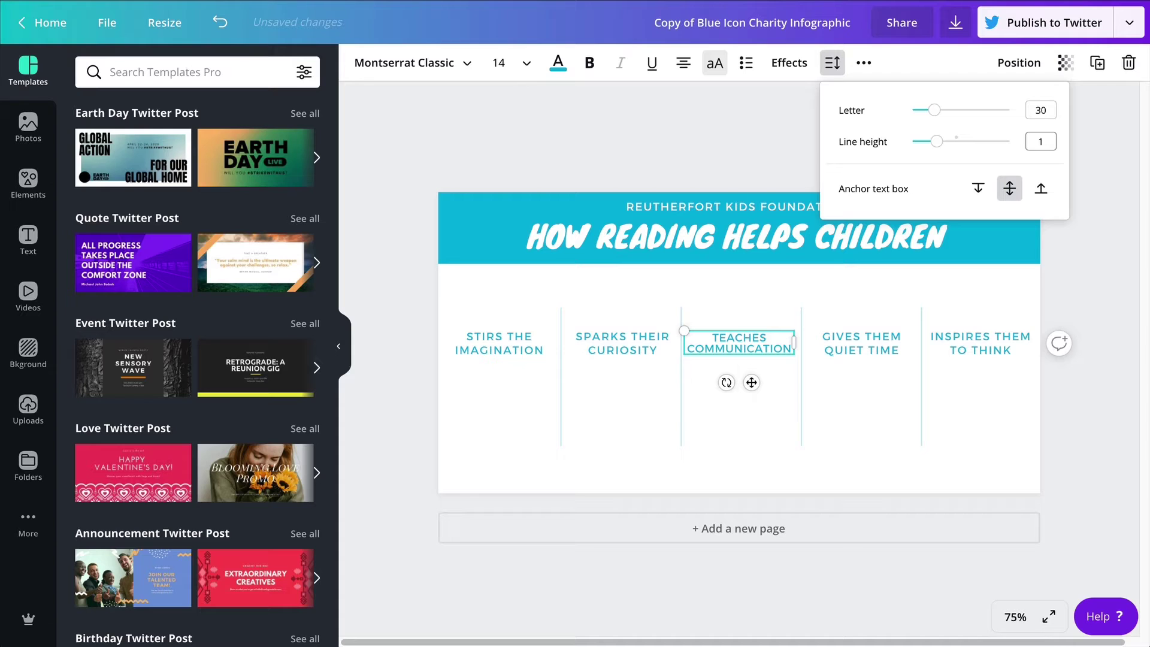
{"action": "left_click", "coordinate": [975, 436]}
{"action": "left_click", "coordinate": [749, 339]}
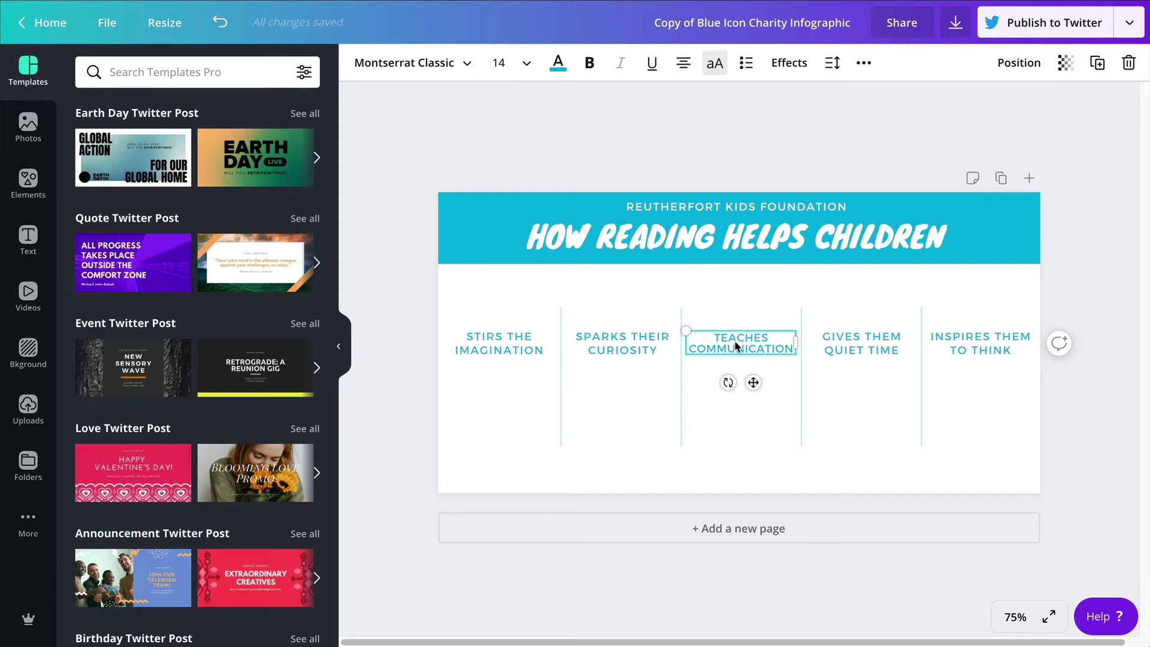
{"action": "left_click", "coordinate": [754, 422]}
Step: Copy the third column's text style onto the texts in the first and second columns
{"action": "left_click", "coordinate": [747, 348]}
{"action": "left_click", "coordinate": [861, 65]}
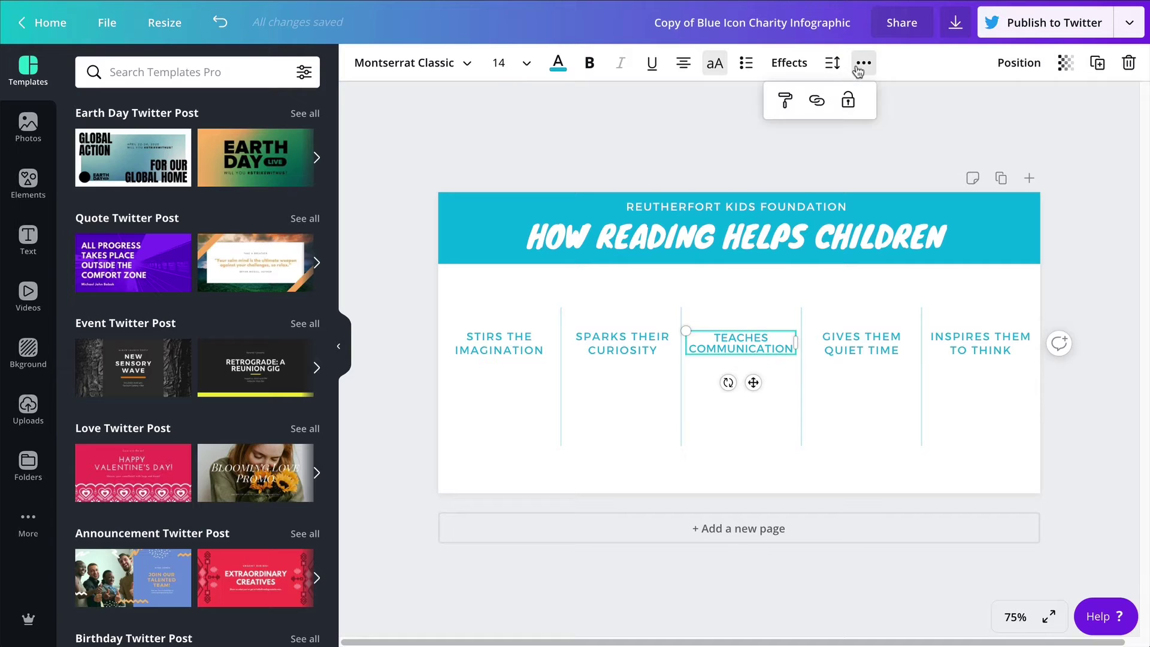
{"action": "left_click", "coordinate": [788, 108]}
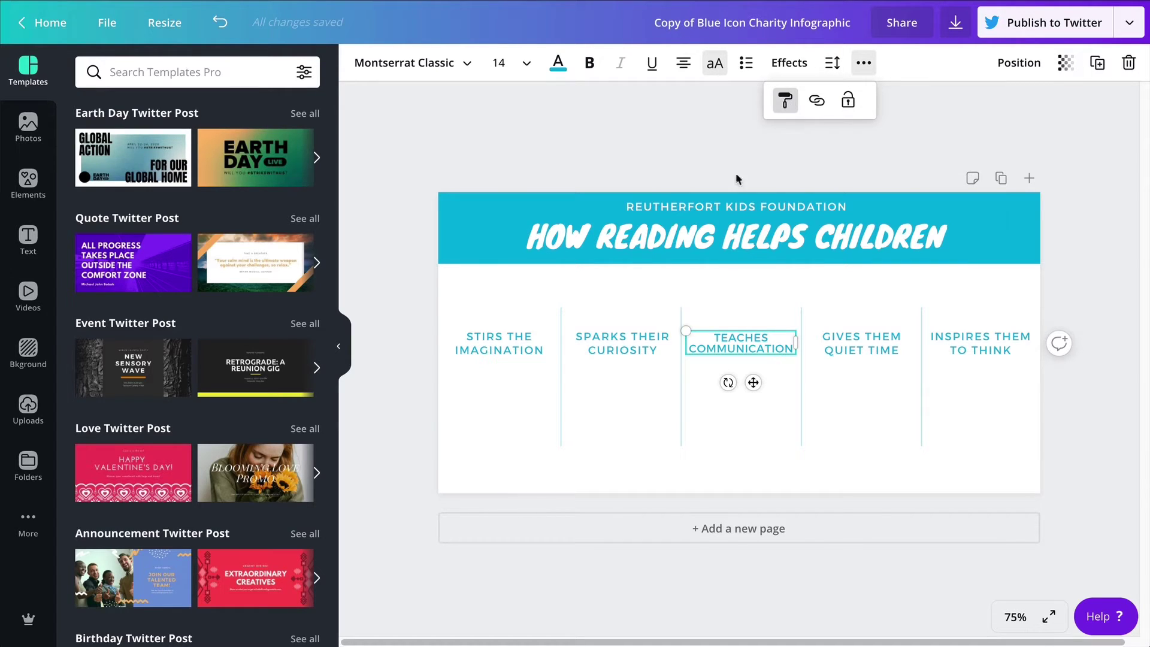
{"action": "left_click", "coordinate": [490, 345]}
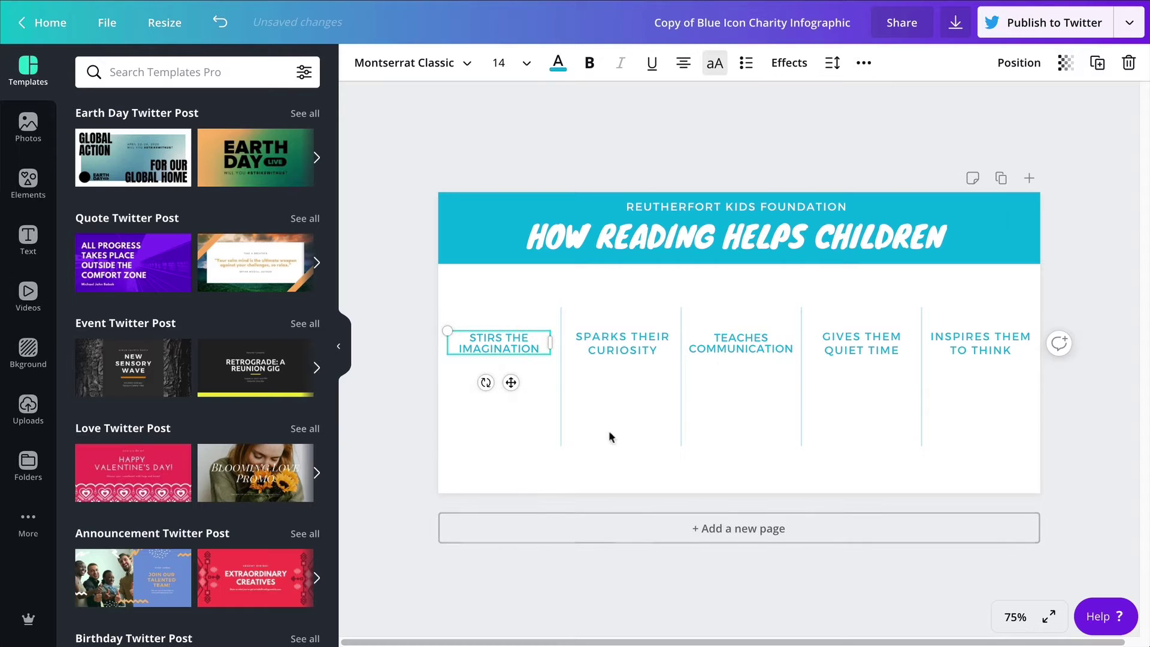
{"action": "left_click", "coordinate": [756, 337]}
{"action": "left_click", "coordinate": [504, 340]}
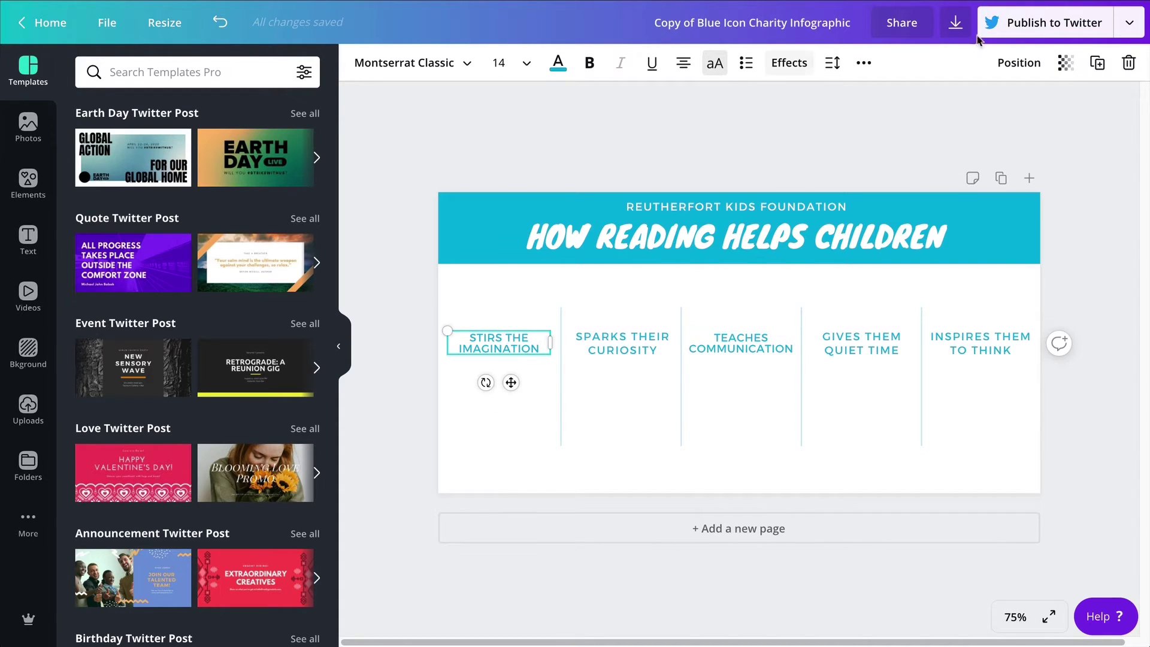
{"action": "left_click", "coordinate": [863, 63]}
{"action": "left_click", "coordinate": [785, 101]}
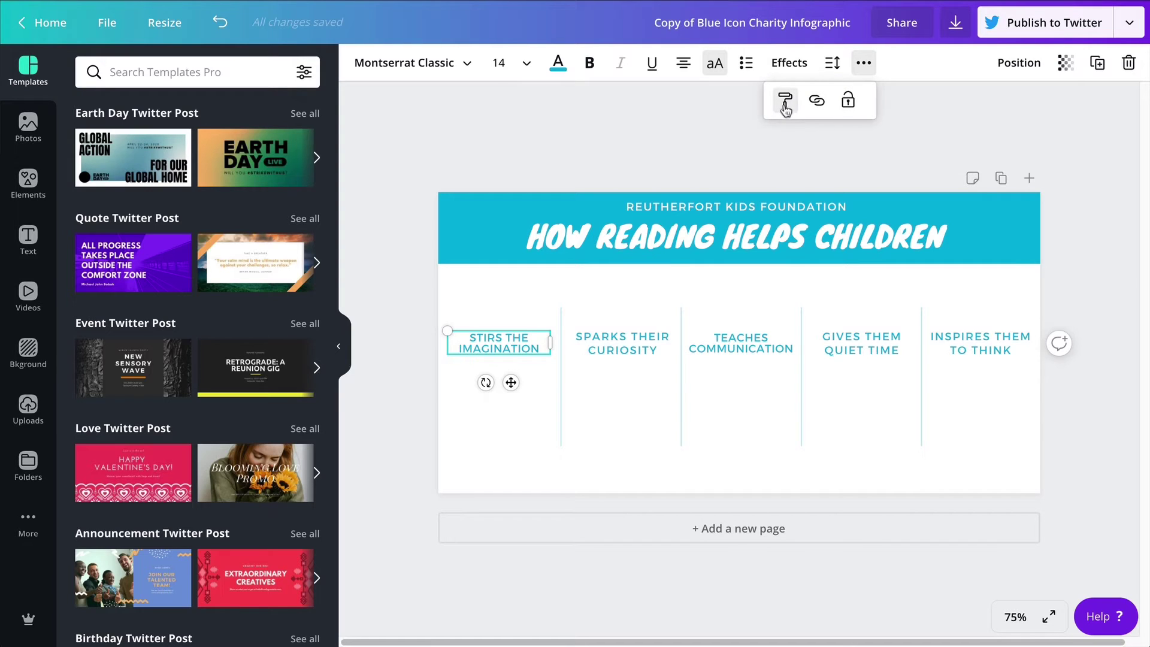
{"action": "left_click", "coordinate": [614, 350]}
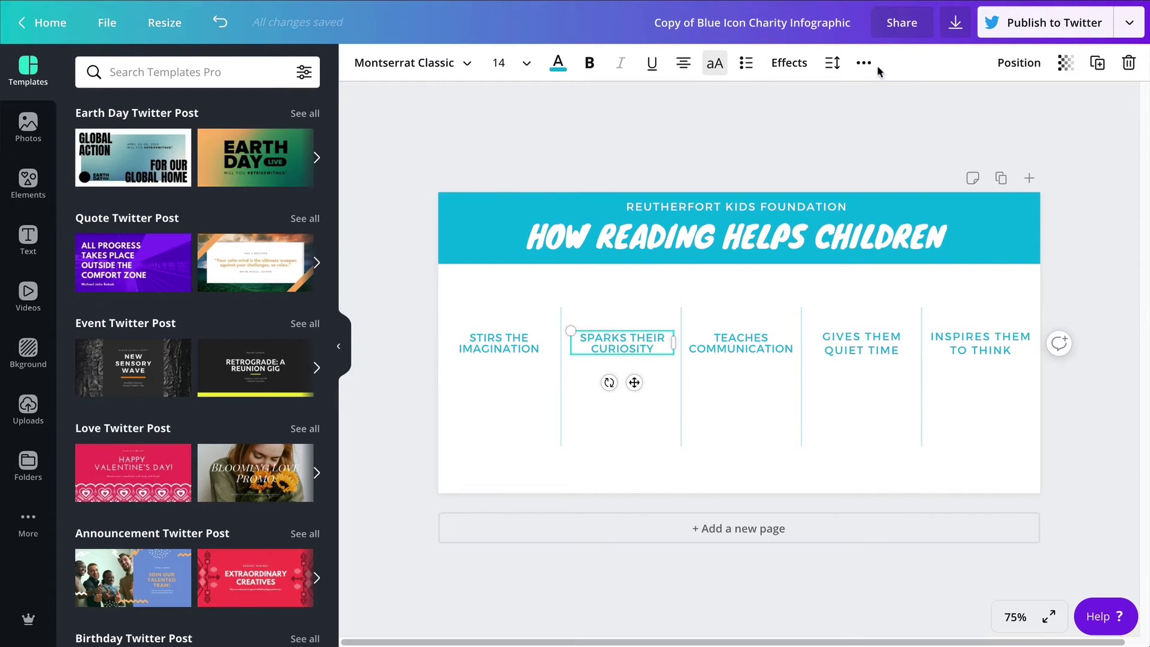
Step: Copy the same tightened text style onto the texts in the fourth and fifth columns
{"action": "left_click", "coordinate": [863, 63]}
{"action": "left_click", "coordinate": [786, 102]}
{"action": "left_click", "coordinate": [870, 339]}
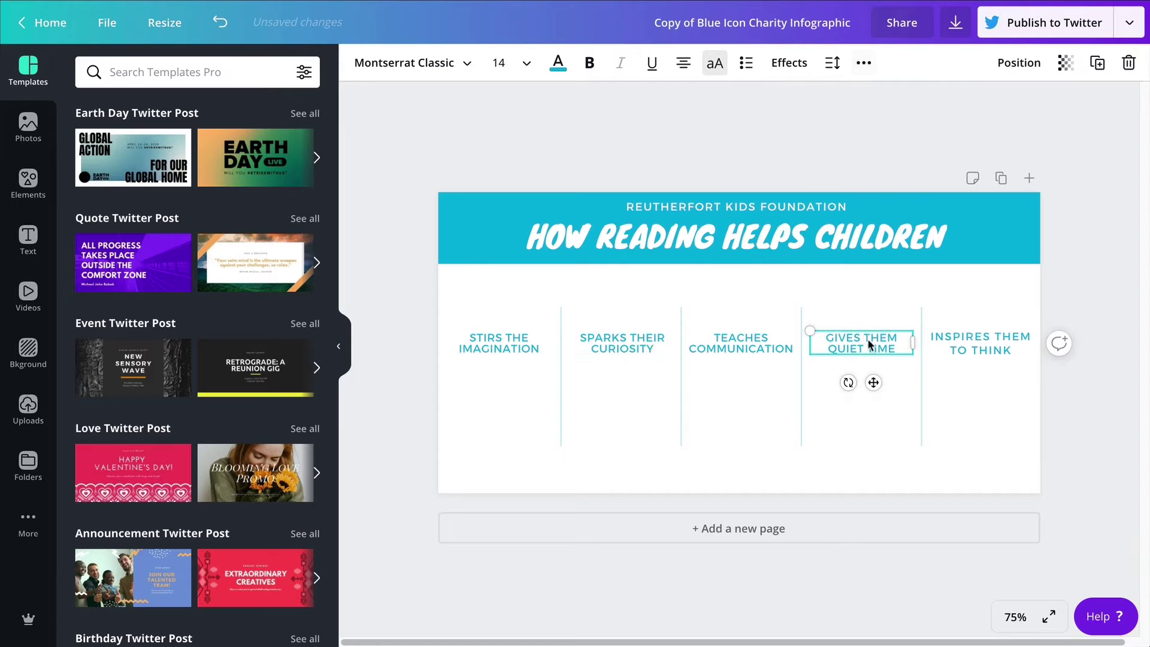
{"action": "left_click", "coordinate": [863, 63]}
{"action": "left_click", "coordinate": [785, 101]}
{"action": "left_click", "coordinate": [965, 339]}
{"action": "left_click", "coordinate": [970, 310]}
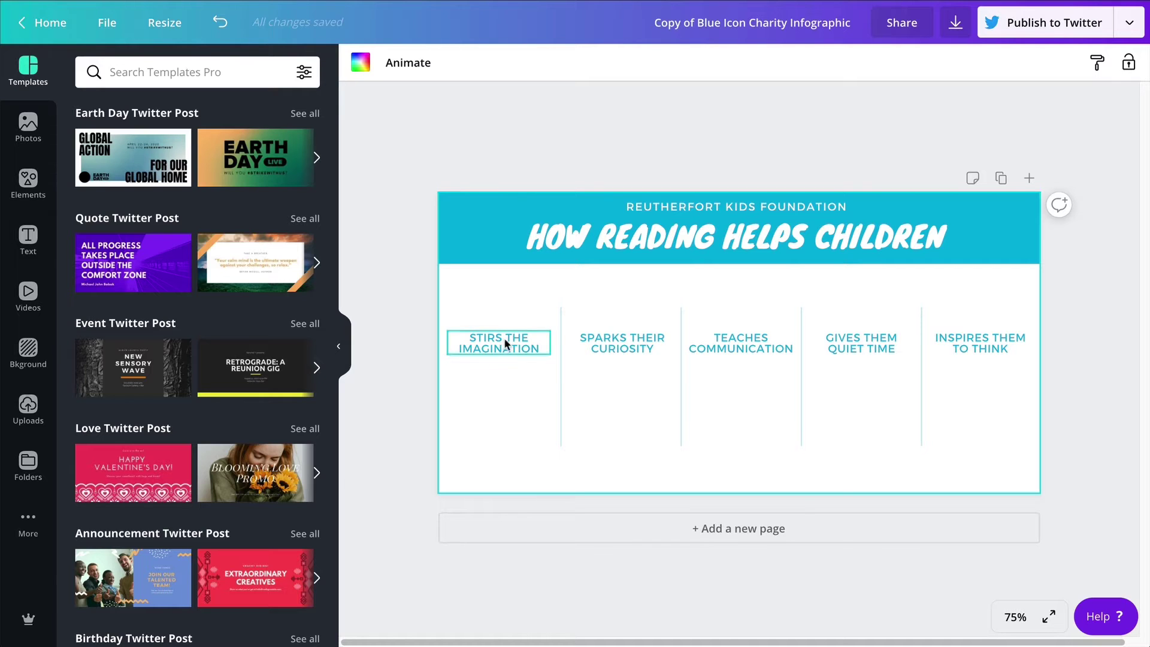
Step: Browse the elements library's categories, from grids and shapes down to lines and popular collections
{"action": "left_click", "coordinate": [28, 180]}
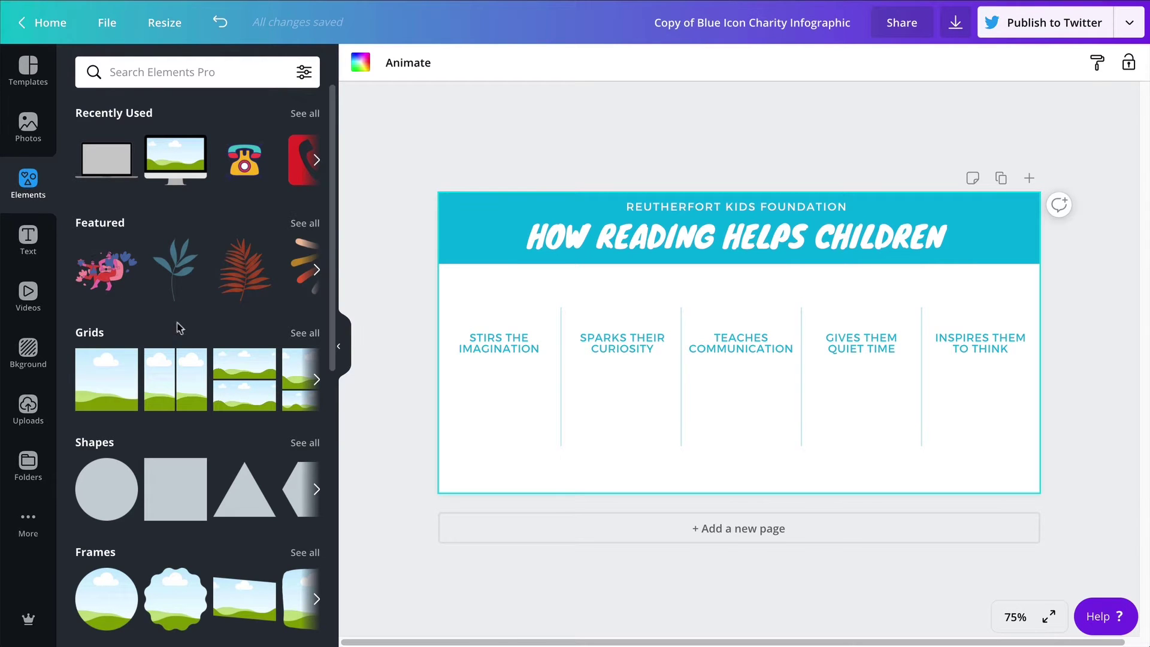
{"action": "scroll", "coordinate": [178, 336], "scroll_direction": "down", "scroll_amount": 8}
{"action": "scroll", "coordinate": [178, 360], "scroll_direction": "down", "scroll_amount": 6}
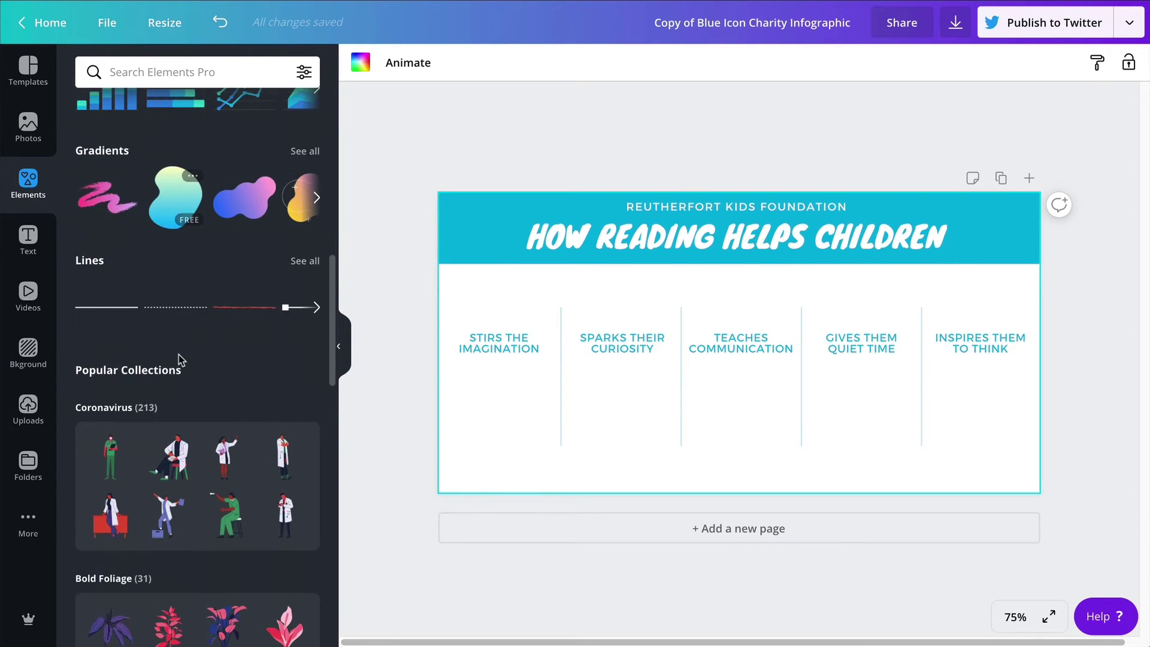
{"action": "scroll", "coordinate": [179, 359], "scroll_direction": "up", "scroll_amount": 14}
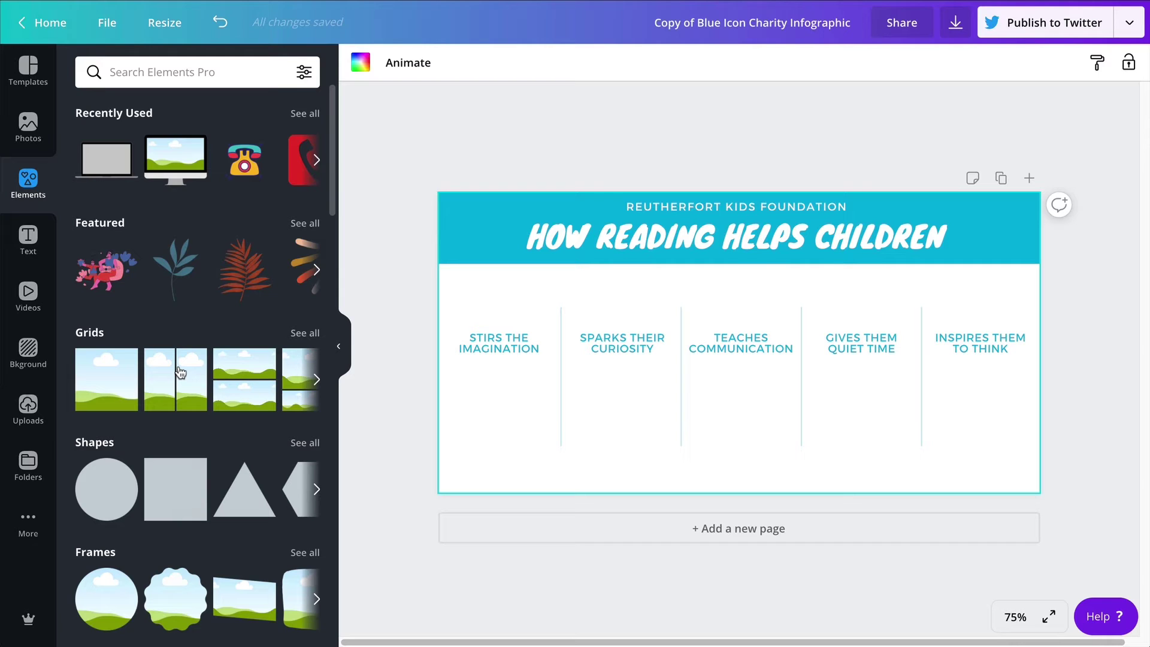
{"action": "left_click", "coordinate": [507, 212]}
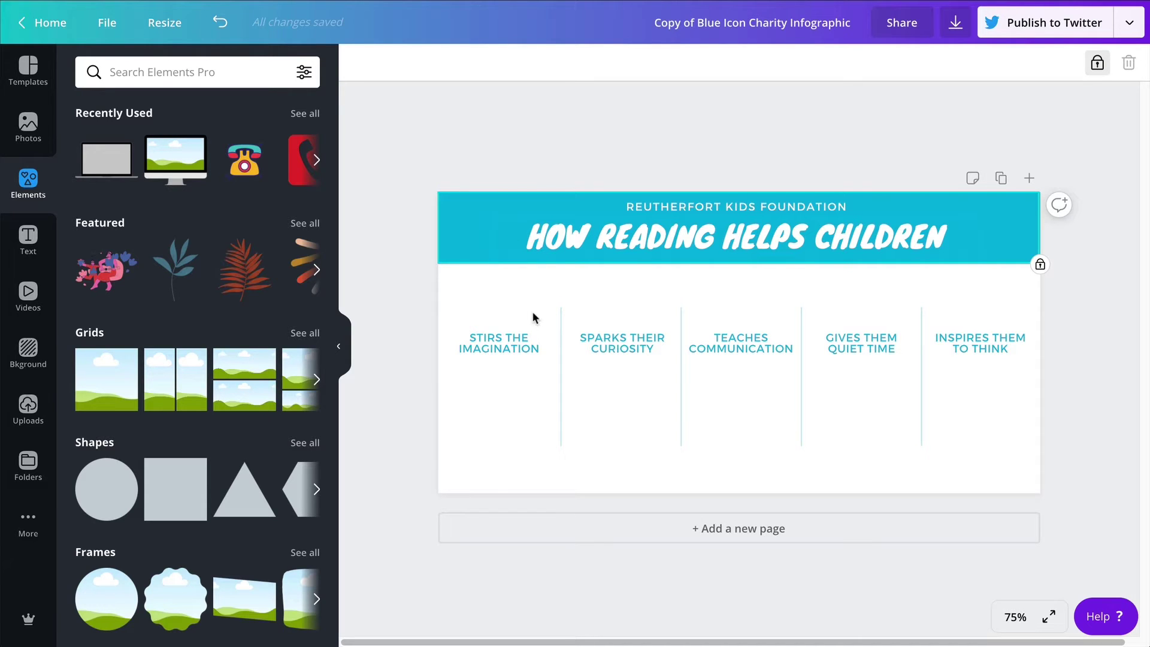
{"action": "left_click", "coordinate": [520, 380]}
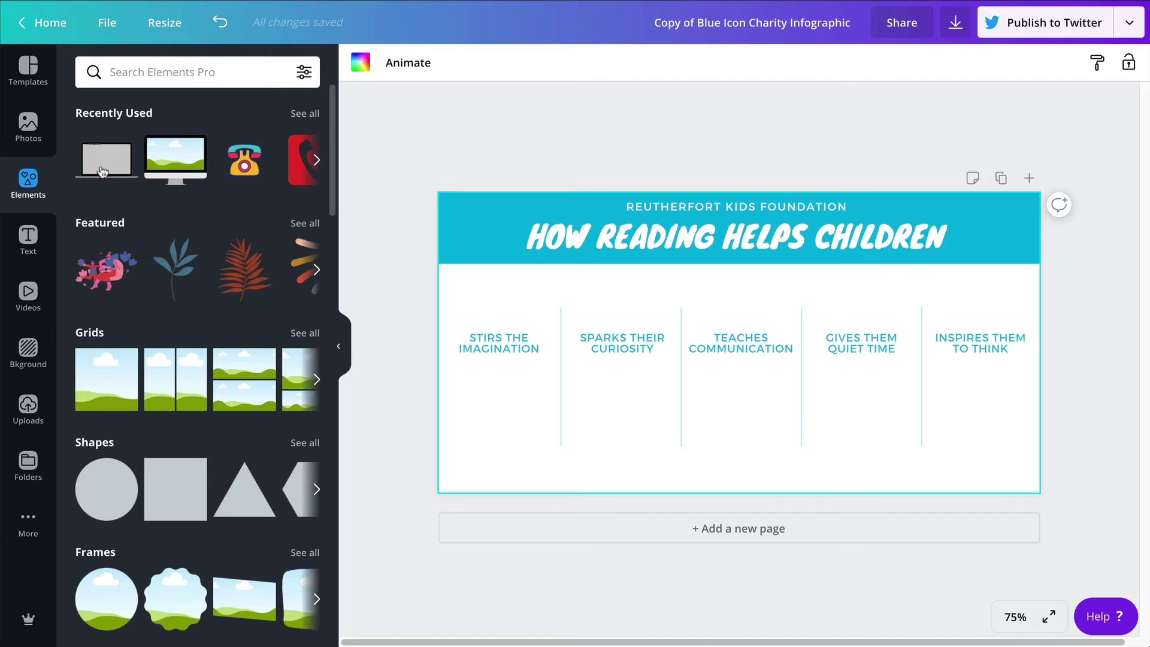
Step: Search the elements library for "wizard magic"
{"action": "left_click", "coordinate": [110, 72]}
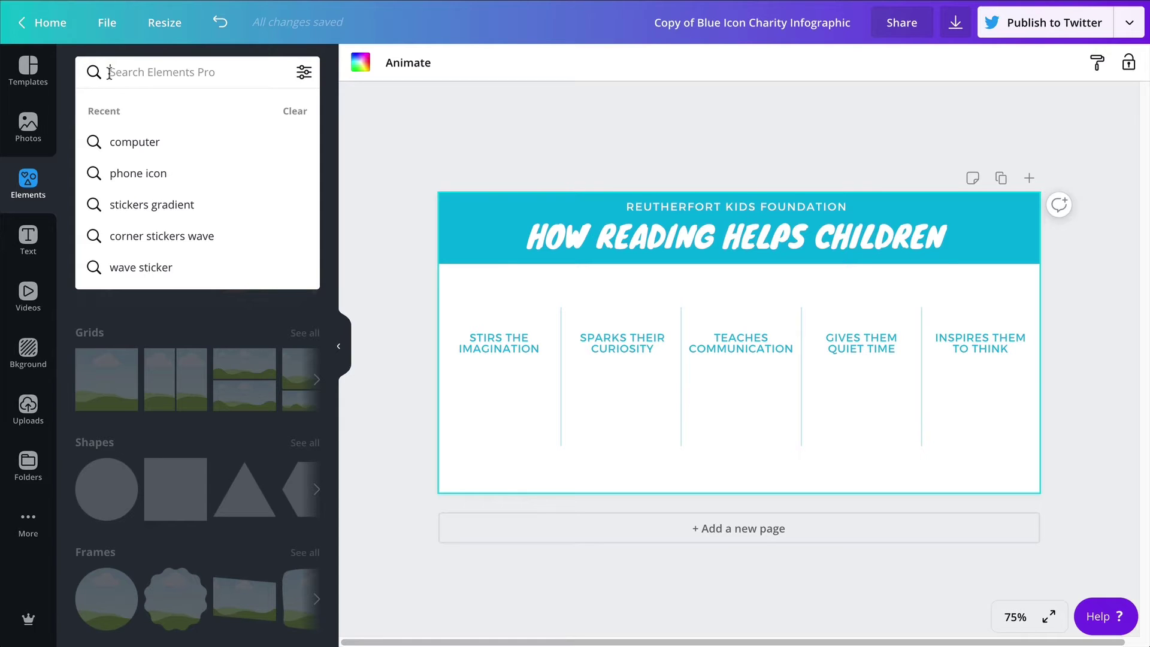
{"action": "type", "text": "wizard "}
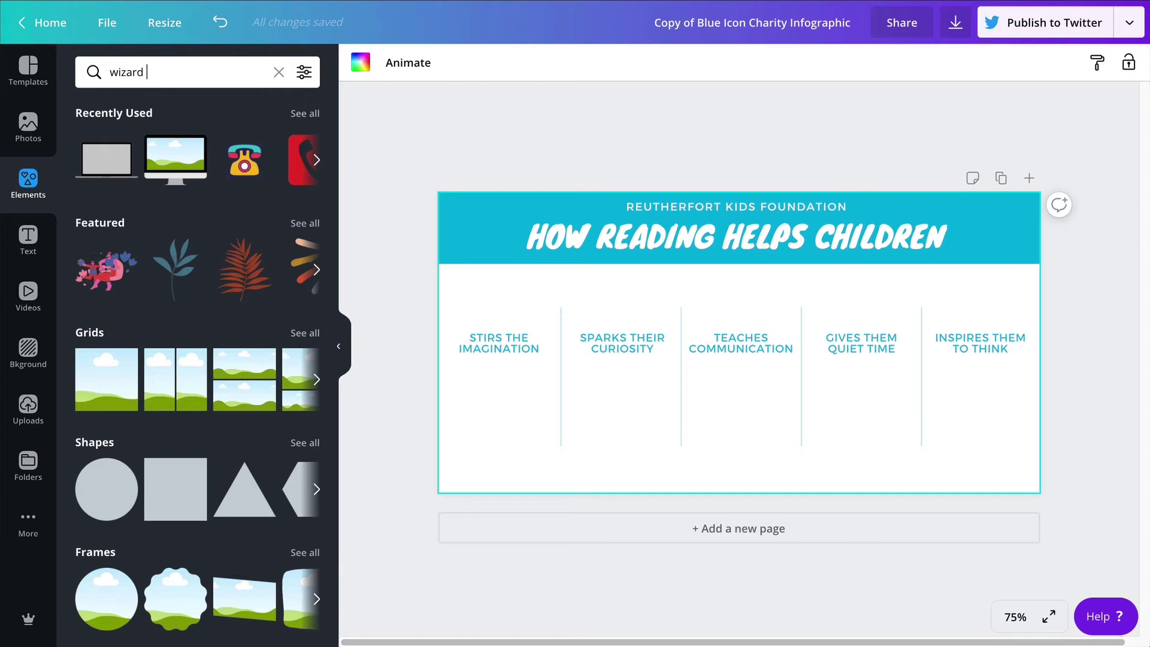
{"action": "type", "text": "magic"}
{"action": "key", "text": "Return"}
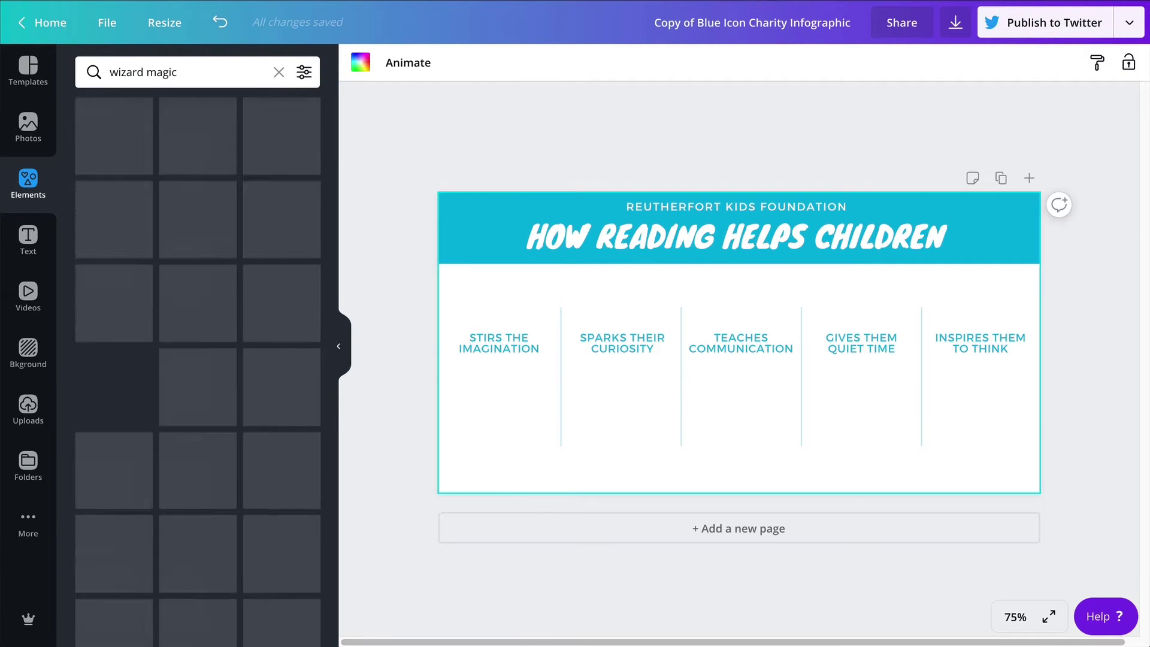
Step: Look through the wizard magic graphics for an illustration that suits the imagination column
{"action": "scroll", "coordinate": [189, 357], "scroll_direction": "down", "scroll_amount": 1}
{"action": "scroll", "coordinate": [189, 358], "scroll_direction": "down", "scroll_amount": 3}
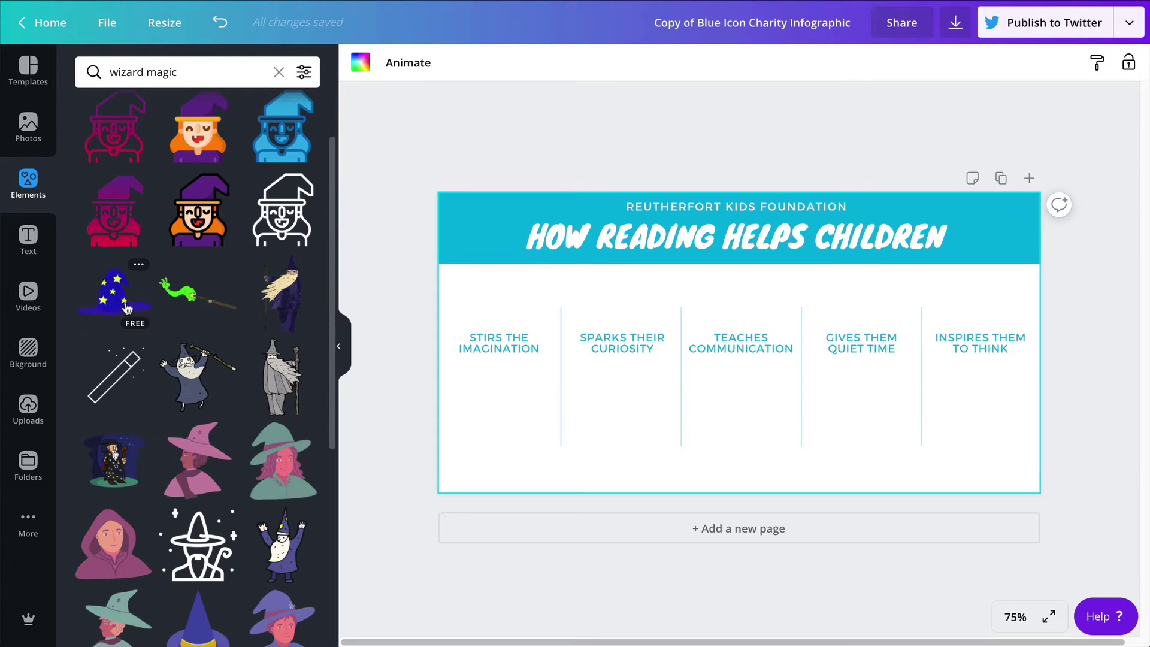
{"action": "scroll", "coordinate": [216, 312], "scroll_direction": "down", "scroll_amount": 15}
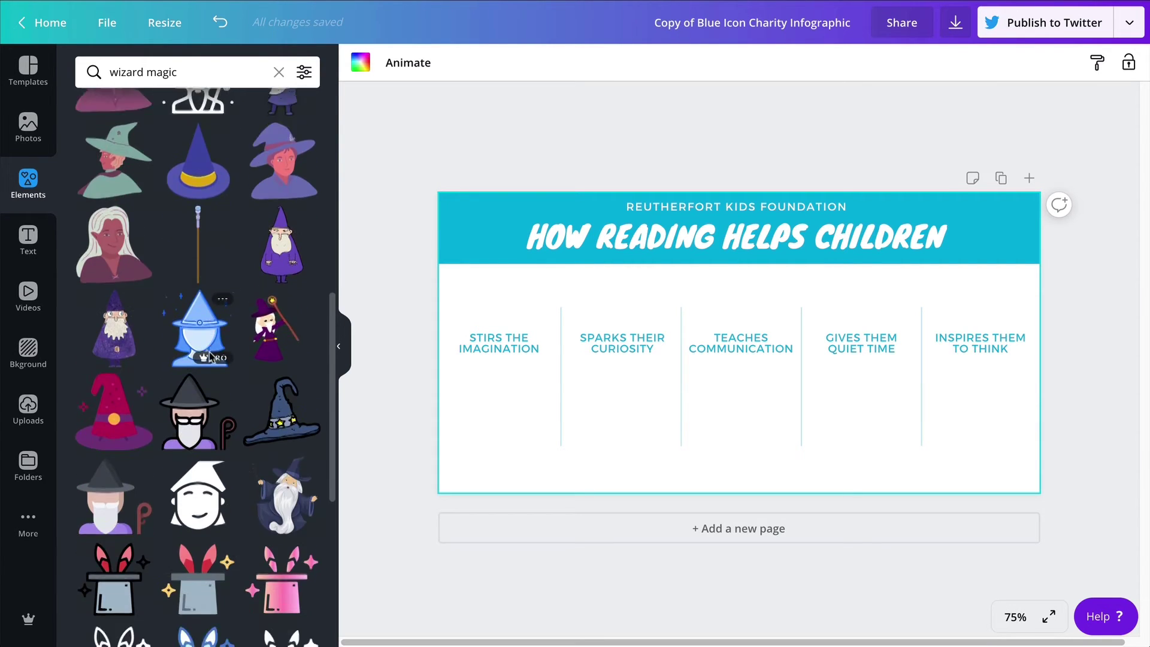
{"action": "scroll", "coordinate": [209, 359], "scroll_direction": "down", "scroll_amount": 15}
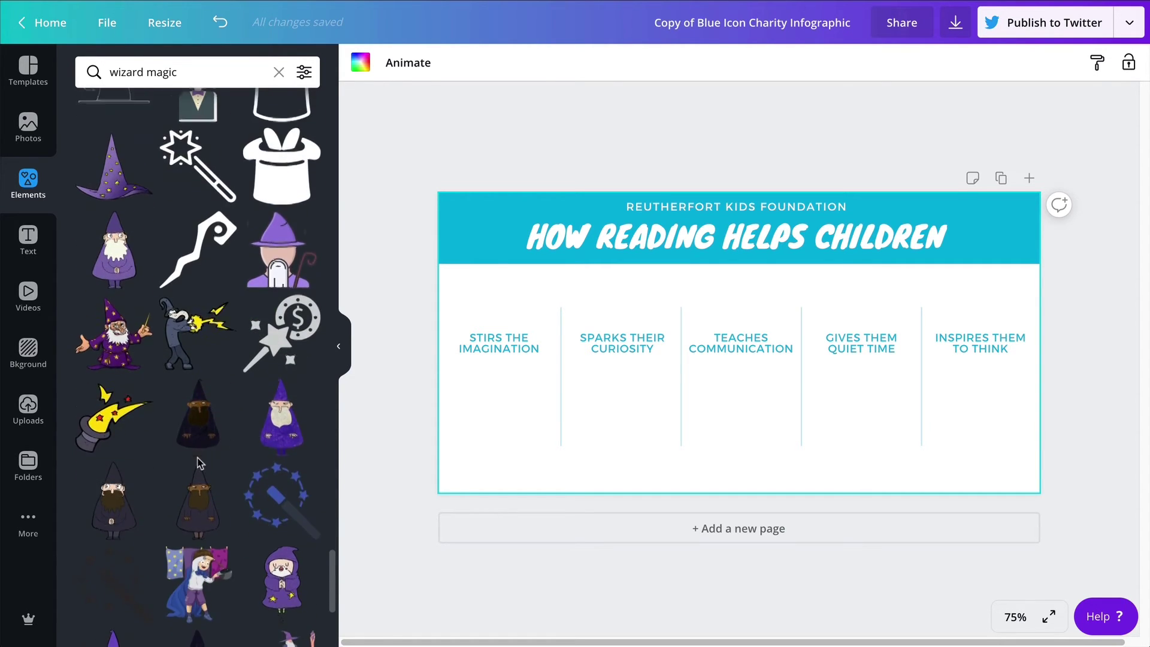
{"action": "scroll", "coordinate": [199, 467], "scroll_direction": "down", "scroll_amount": 11}
{"action": "scroll", "coordinate": [199, 473], "scroll_direction": "down", "scroll_amount": 10}
{"action": "scroll", "coordinate": [197, 477], "scroll_direction": "down", "scroll_amount": 10}
{"action": "scroll", "coordinate": [196, 477], "scroll_direction": "down", "scroll_amount": 10}
{"action": "scroll", "coordinate": [196, 477], "scroll_direction": "down", "scroll_amount": 5}
{"action": "scroll", "coordinate": [121, 531], "scroll_direction": "down", "scroll_amount": 8}
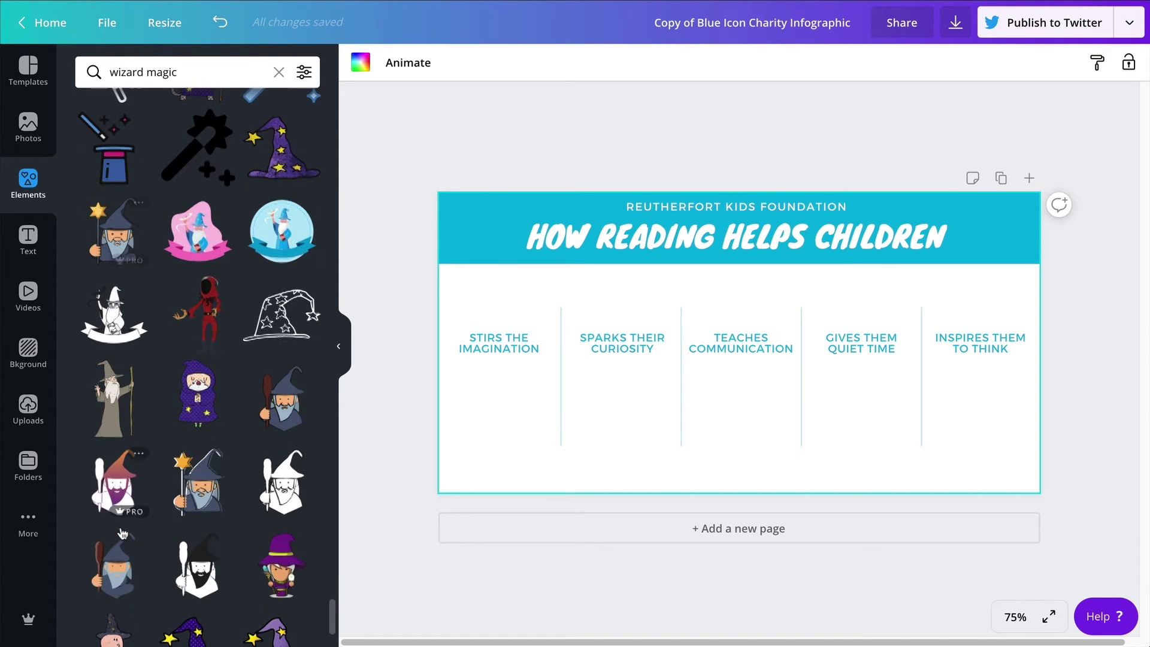
{"action": "scroll", "coordinate": [118, 241], "scroll_direction": "down", "scroll_amount": 10}
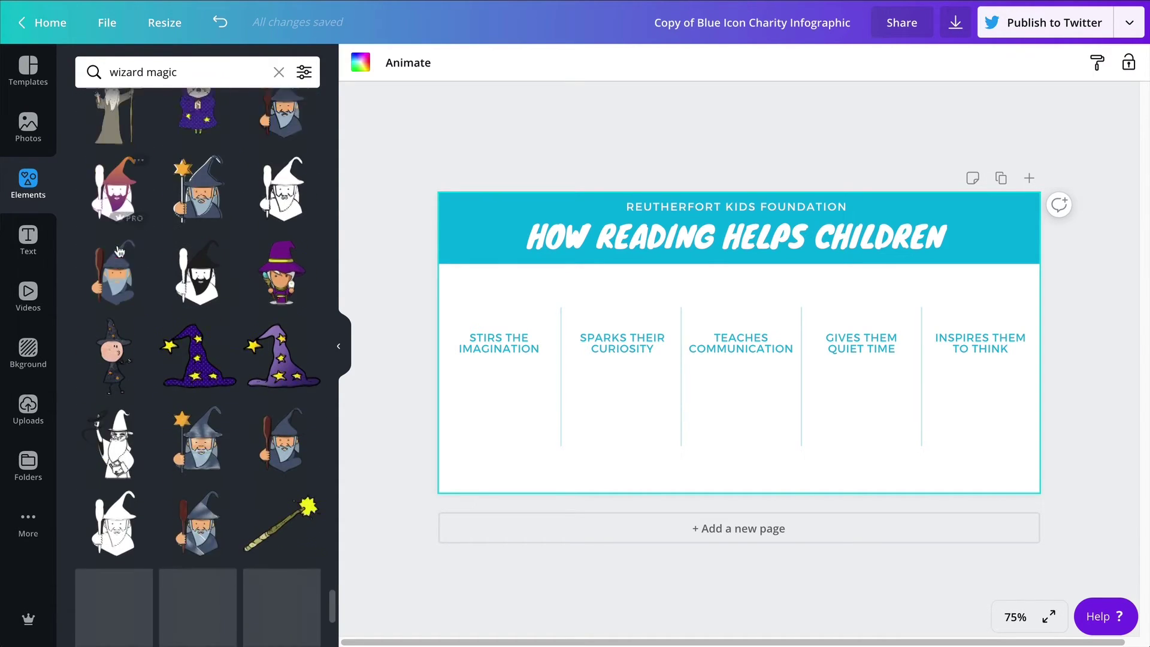
{"action": "scroll", "coordinate": [109, 279], "scroll_direction": "down", "scroll_amount": 5}
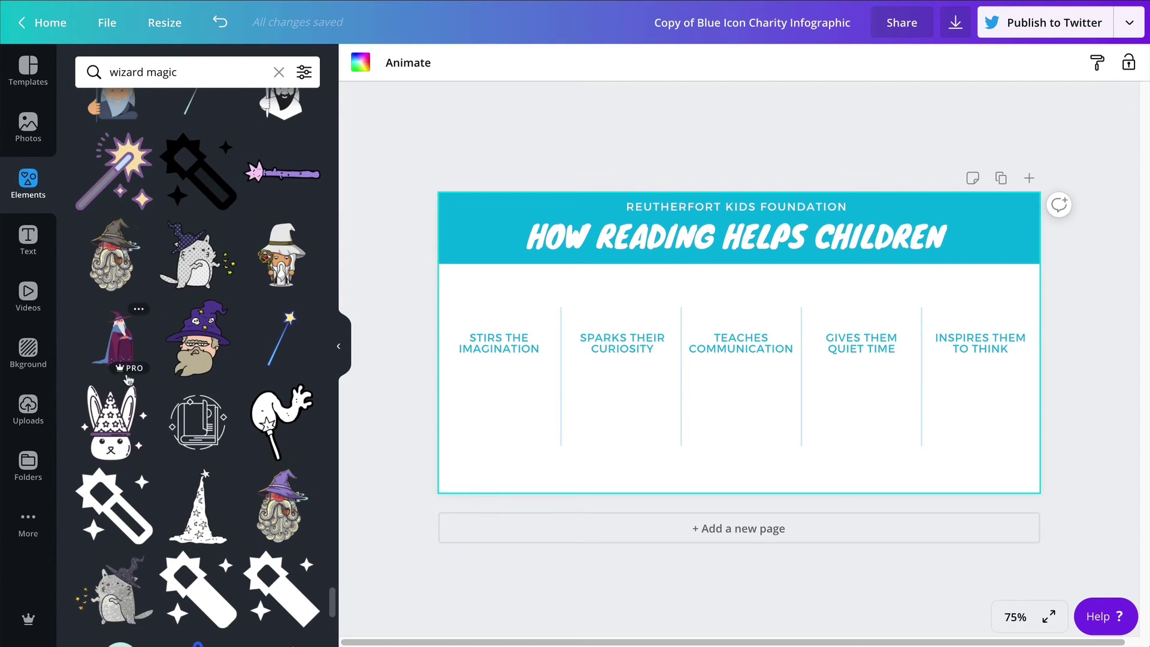
{"action": "scroll", "coordinate": [117, 264], "scroll_direction": "down", "scroll_amount": 2}
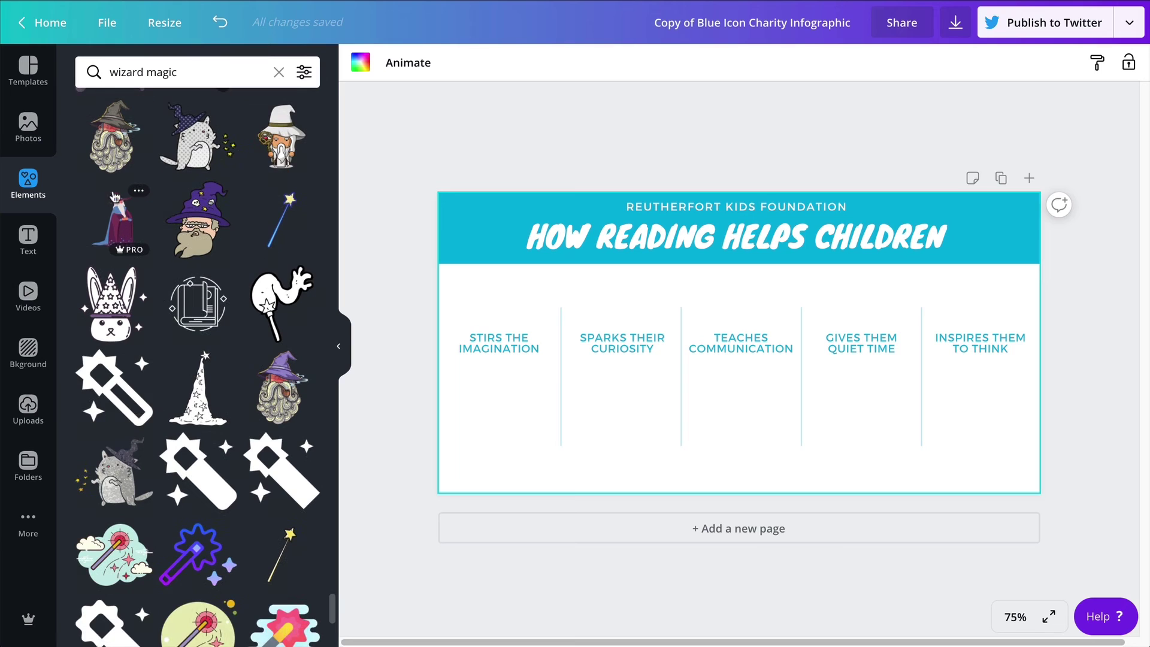
{"action": "left_click", "coordinate": [127, 243]}
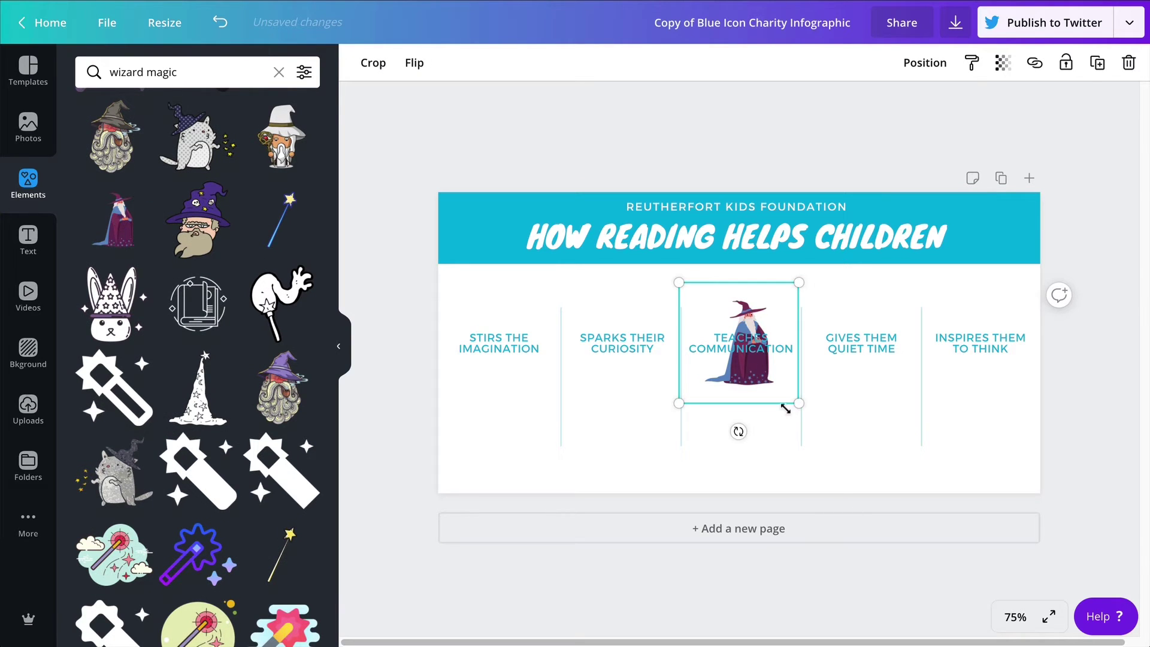
{"action": "mouse_move", "coordinate": [742, 391]}
{"action": "left_mouse_down"}
{"action": "mouse_move", "coordinate": [743, 429]}
{"action": "mouse_move", "coordinate": [741, 395]}
{"action": "left_mouse_up"}
{"action": "key", "text": "Delete"}
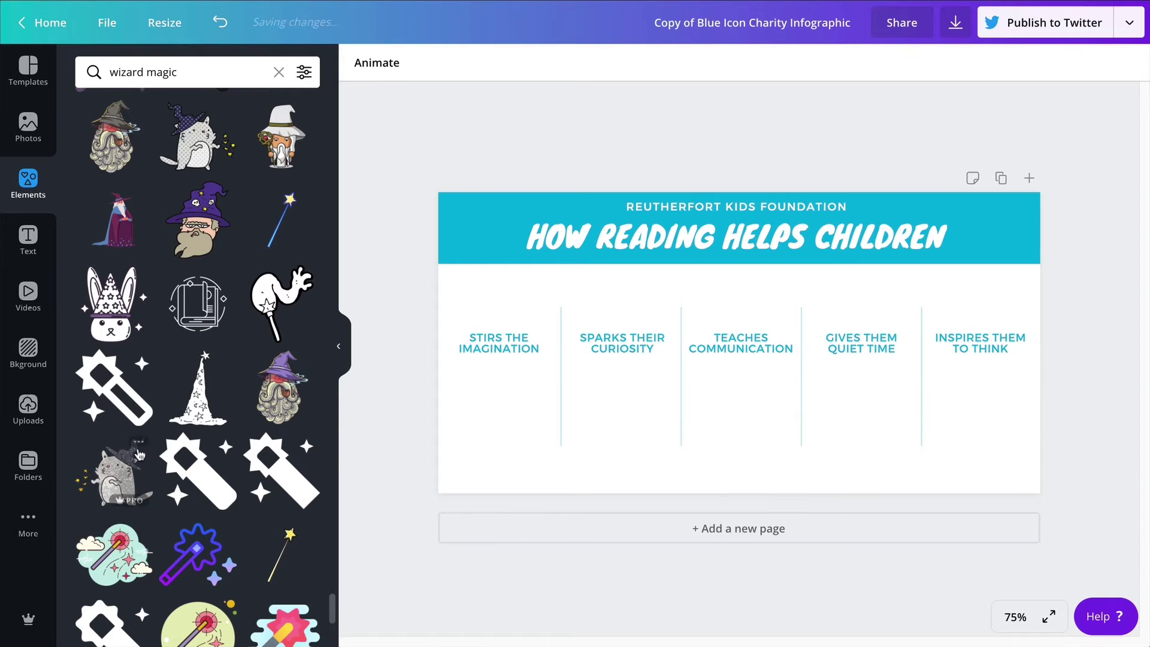
Step: Add the graphic of the standing wizard in a purple and blue robe holding a tall staff to the design
{"action": "scroll", "coordinate": [133, 453], "scroll_direction": "down", "scroll_amount": 15}
{"action": "scroll", "coordinate": [133, 452], "scroll_direction": "down", "scroll_amount": 15}
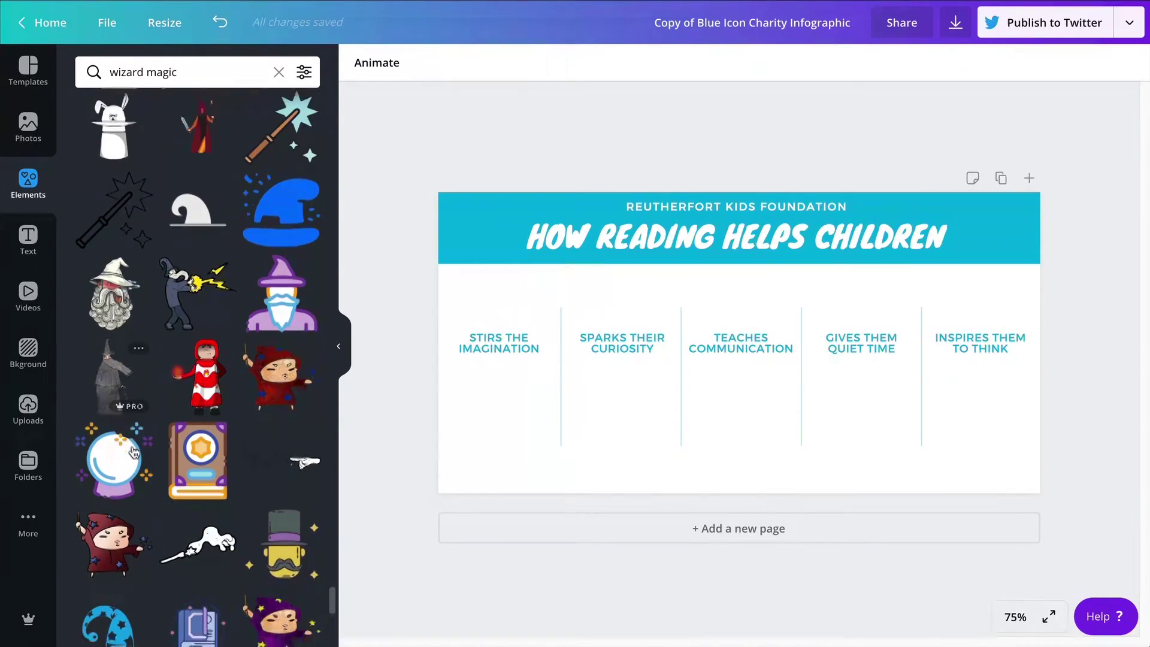
{"action": "scroll", "coordinate": [133, 453], "scroll_direction": "down", "scroll_amount": 15}
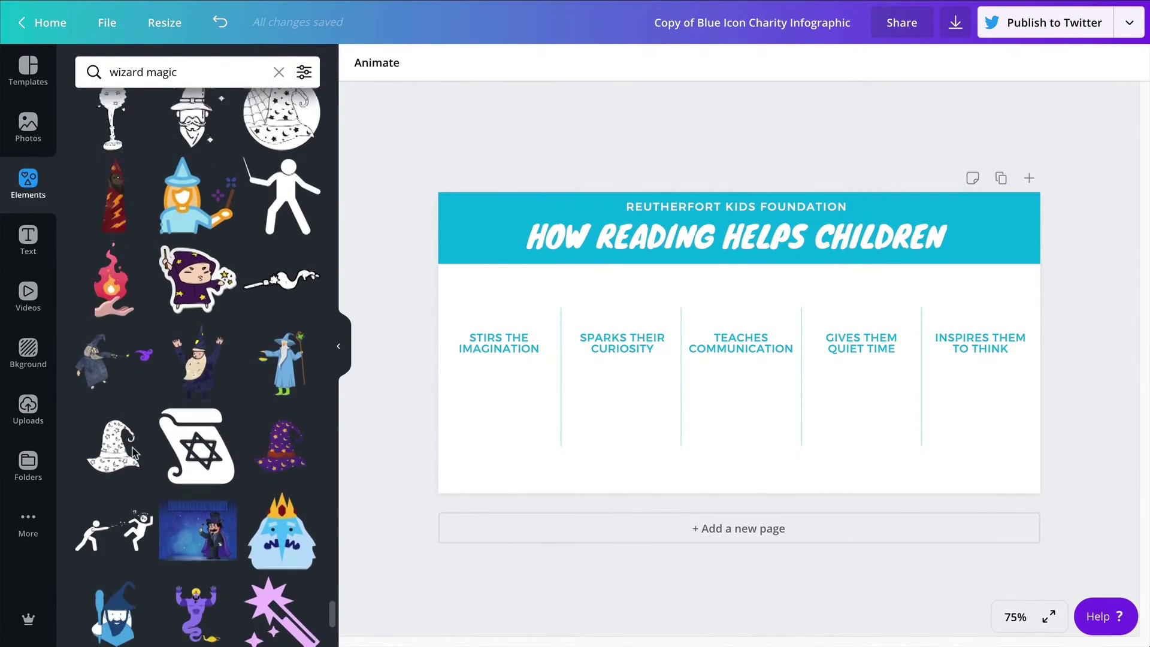
{"action": "scroll", "coordinate": [135, 456], "scroll_direction": "down", "scroll_amount": 5}
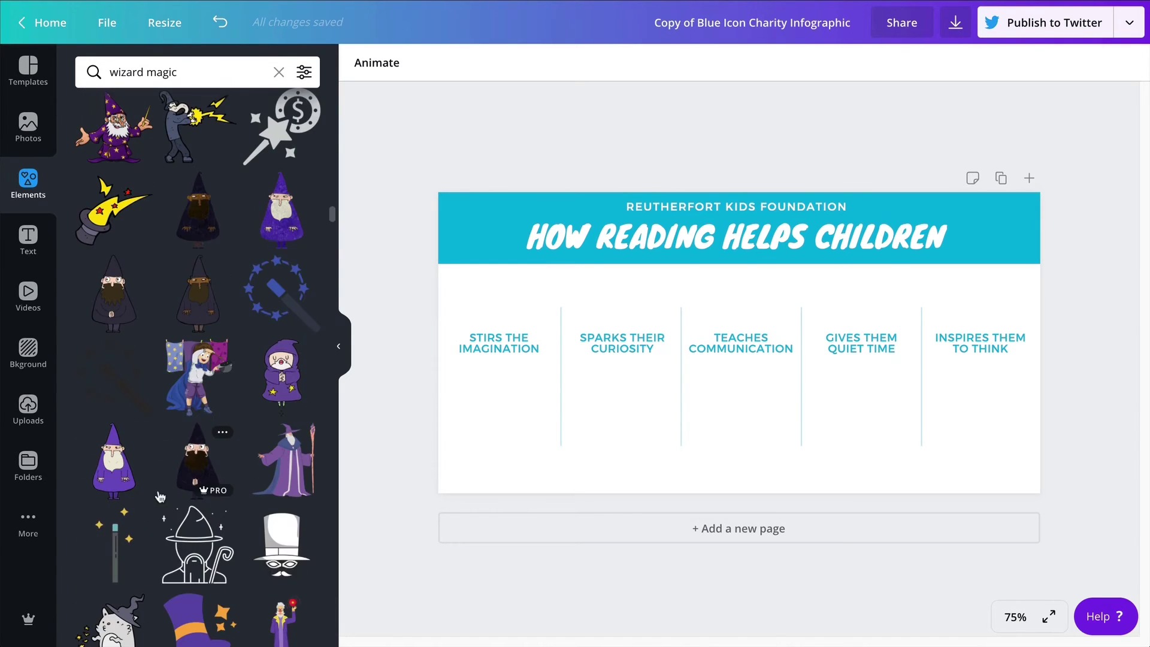
{"action": "left_click", "coordinate": [289, 468]}
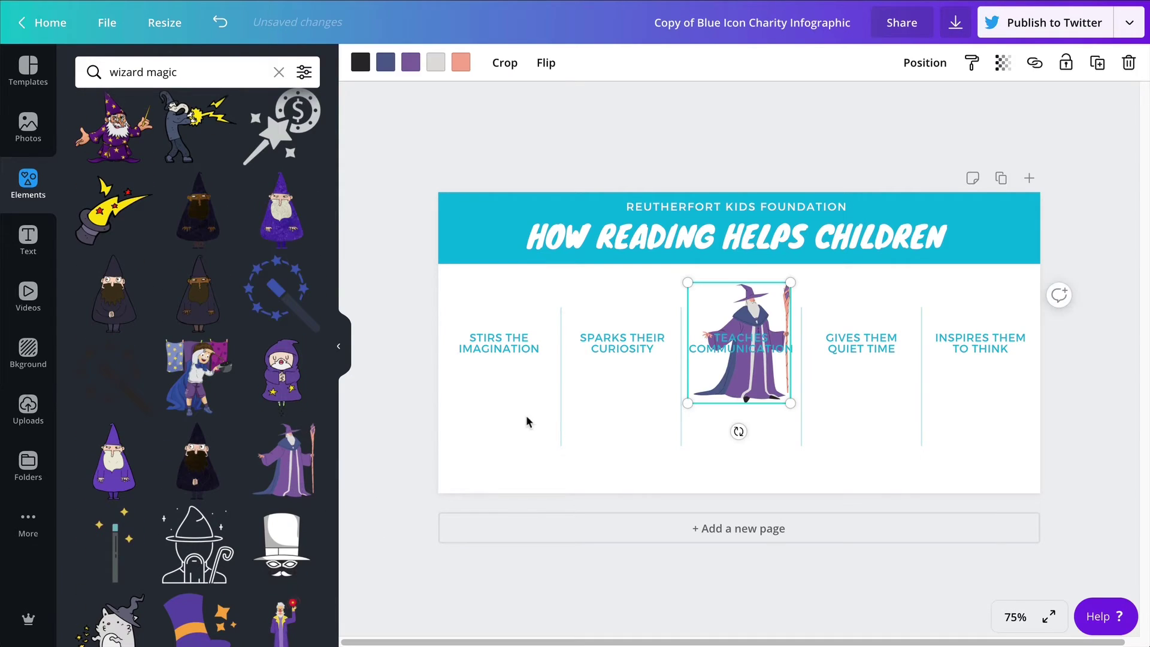
Step: Shrink the wizard and center it in the first column, directly below the "Stirs the imagination" caption
{"action": "left_click_drag", "start_coordinate": [761, 389], "coordinate": [492, 459]}
{"action": "left_click_drag", "start_coordinate": [538, 357], "coordinate": [514, 389]}
{"action": "left_click_drag", "start_coordinate": [490, 434], "coordinate": [497, 417]}
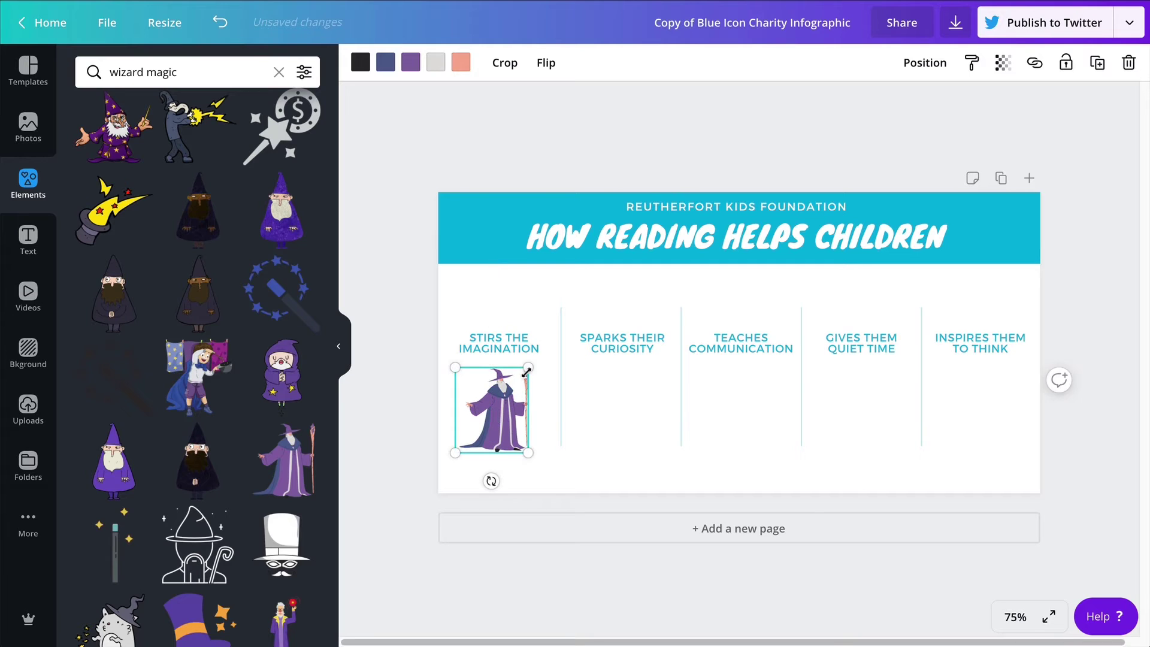
{"action": "left_click_drag", "start_coordinate": [528, 368], "coordinate": [501, 406]}
{"action": "left_click", "coordinate": [537, 489]}
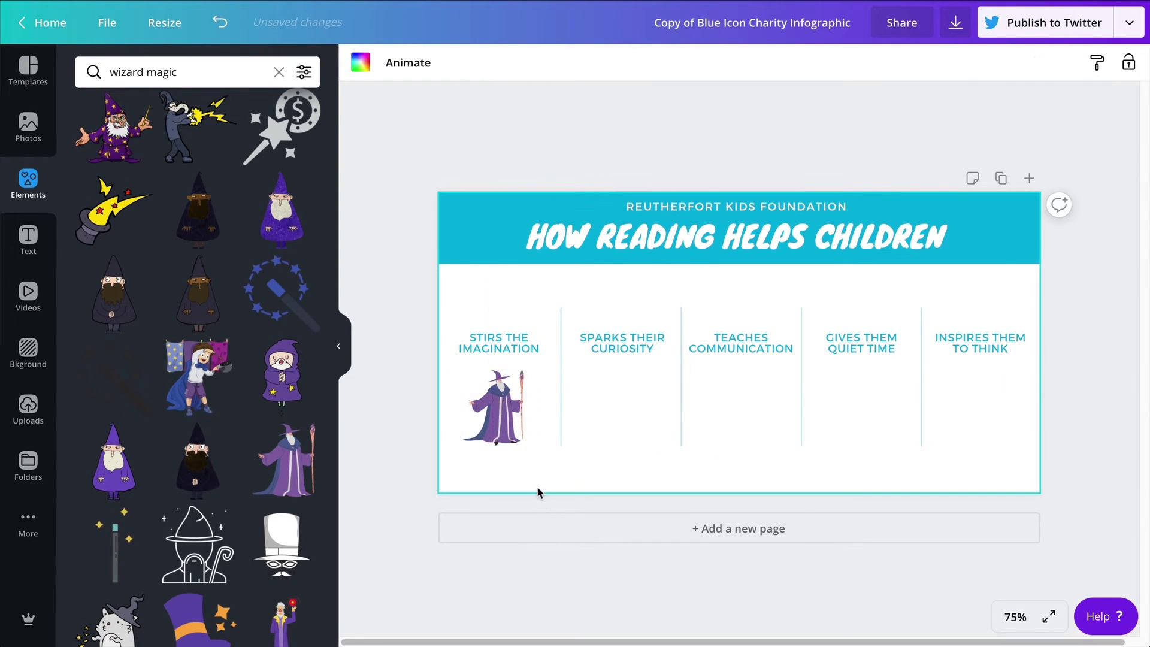
{"action": "left_click", "coordinate": [507, 418]}
{"action": "left_click_drag", "start_coordinate": [506, 418], "coordinate": [513, 418]}
Step: Recolor the wizard's black parts in the header's turquoise and its dark blue parts in the yellow-orange of Canva's Secondary palette
{"action": "left_click", "coordinate": [359, 62]}
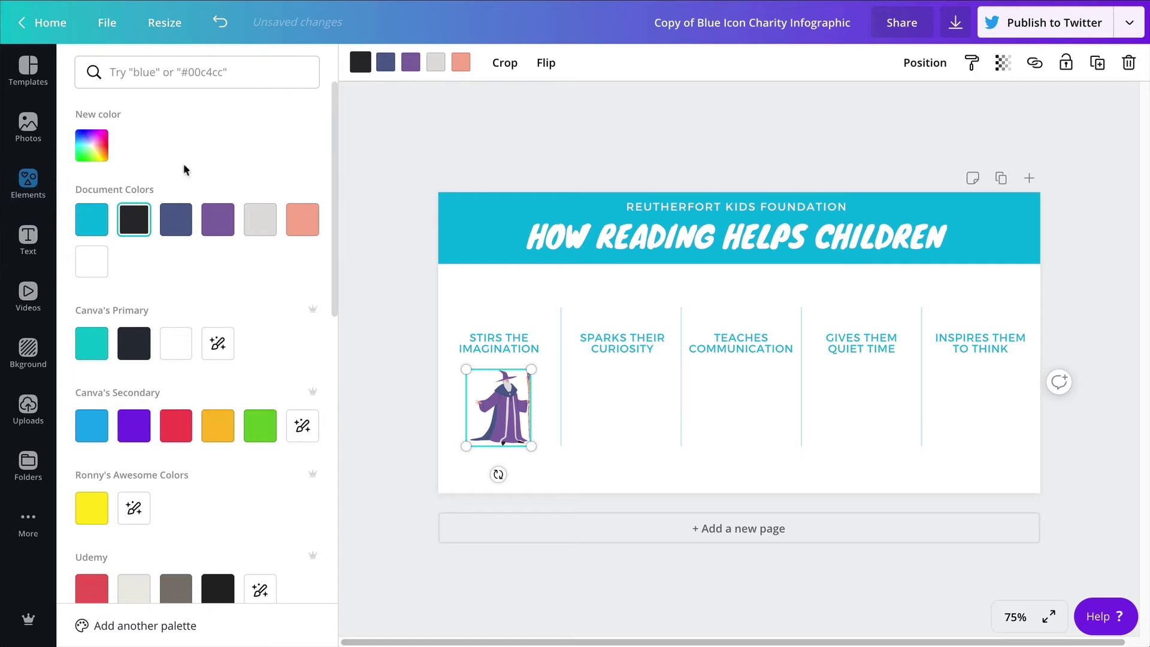
{"action": "left_click", "coordinate": [91, 222]}
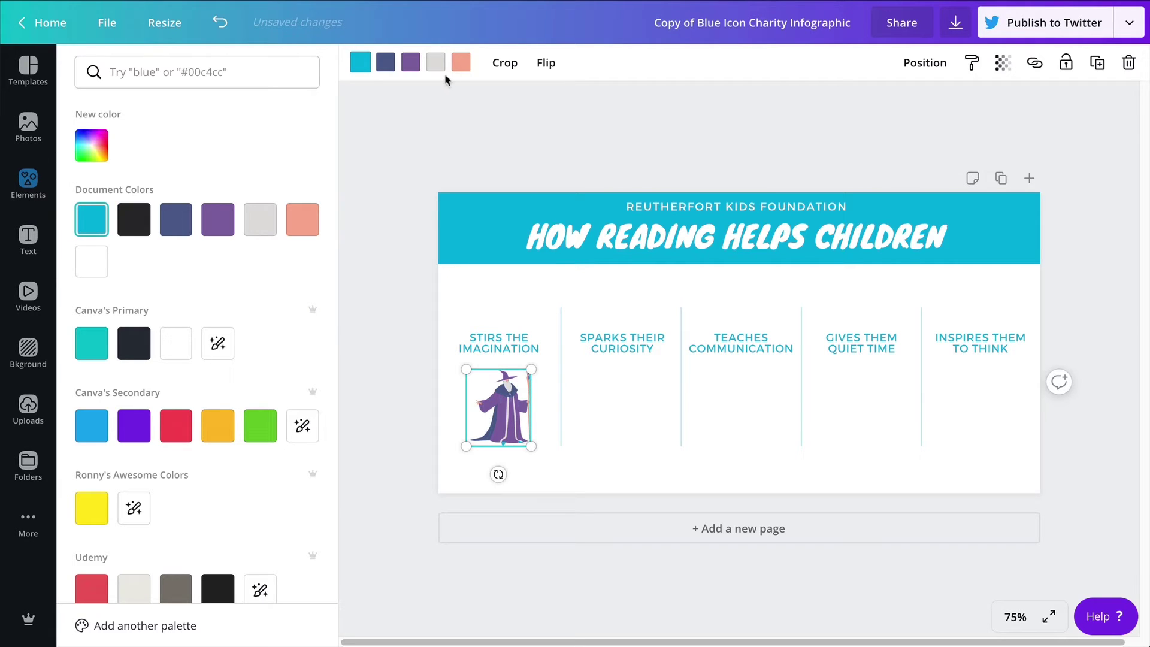
{"action": "left_click", "coordinate": [384, 64]}
{"action": "left_click", "coordinate": [218, 425]}
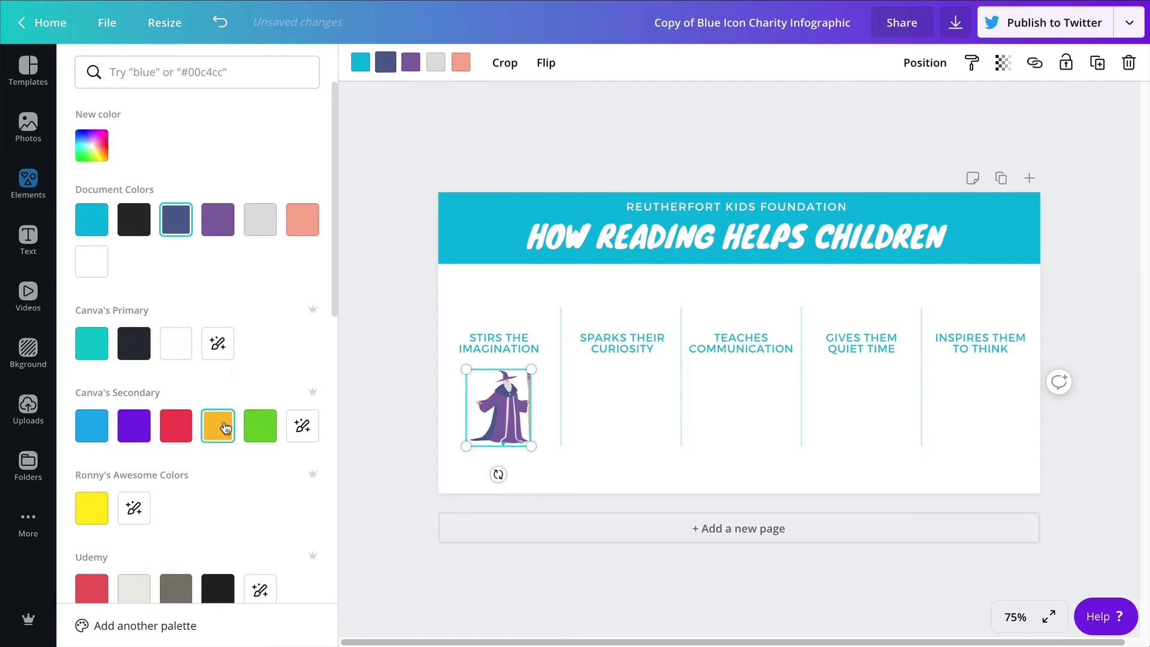
Step: Try a pale blue-green and a custom light cyan as the color of the wizard's purple robe
{"action": "left_click", "coordinate": [411, 62]}
{"action": "scroll", "coordinate": [164, 448], "scroll_direction": "down", "scroll_amount": 5}
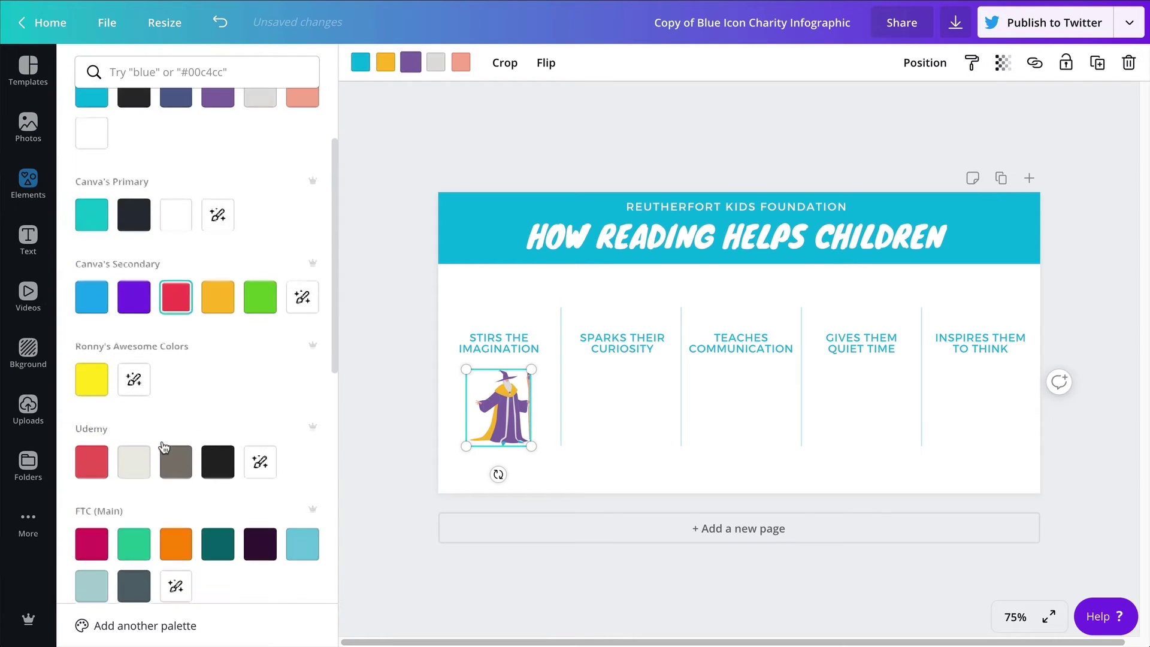
{"action": "left_click", "coordinate": [95, 446]}
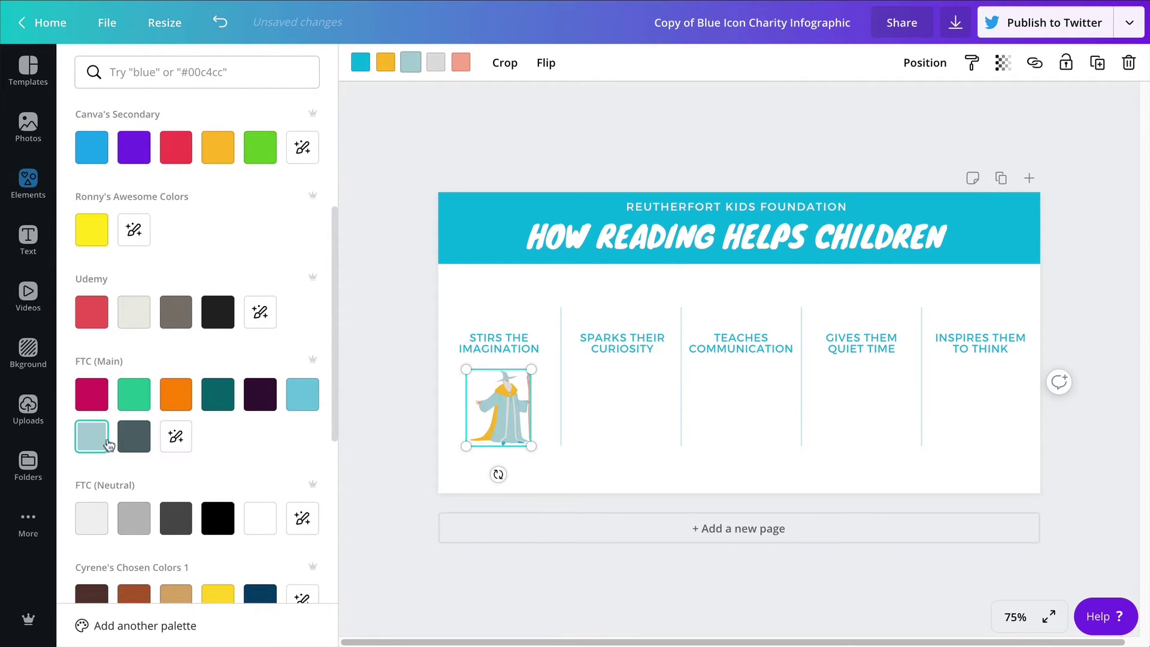
{"action": "scroll", "coordinate": [94, 446], "scroll_direction": "up", "scroll_amount": 5}
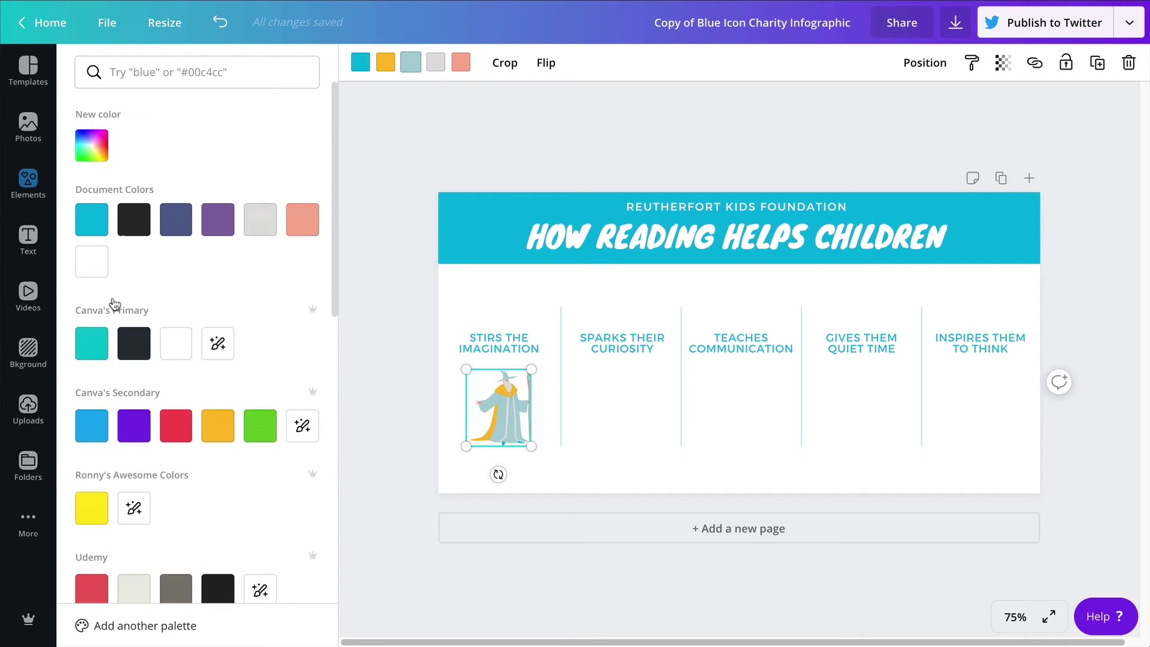
{"action": "left_click", "coordinate": [95, 140]}
{"action": "left_click_drag", "start_coordinate": [179, 235], "coordinate": [207, 185]}
Step: Recolor the wizard's robe in the header's turquoise and its peach parts in the document's yellow-orange
{"action": "left_click", "coordinate": [398, 72]}
{"action": "left_click", "coordinate": [95, 221]}
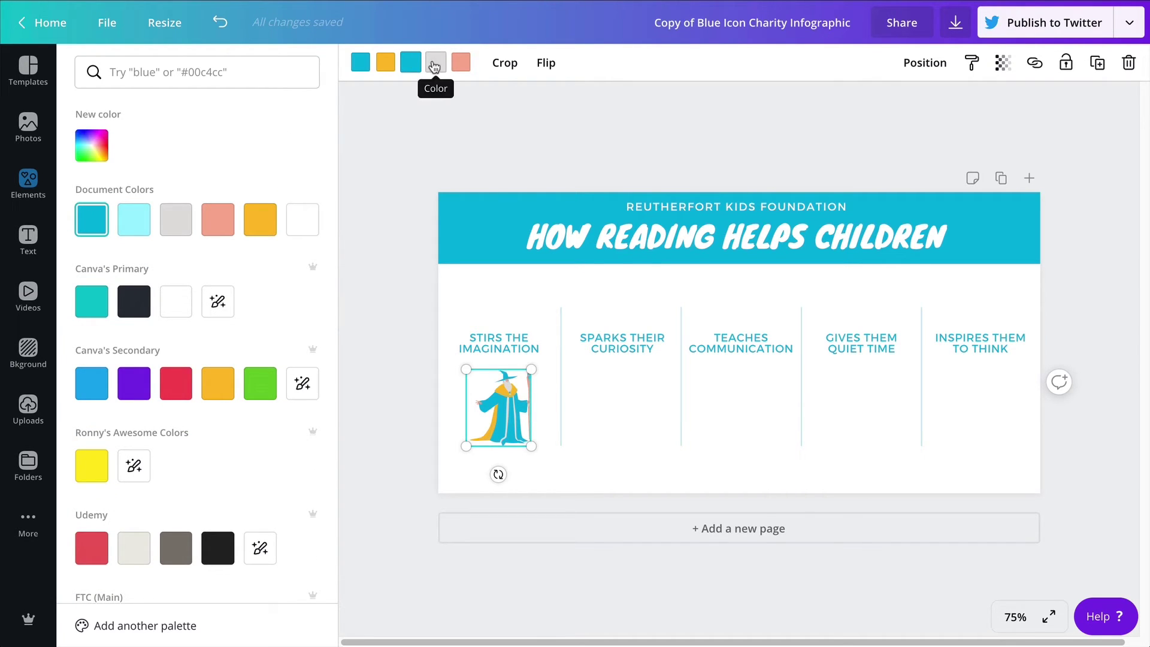
{"action": "left_click", "coordinate": [462, 63]}
{"action": "left_click", "coordinate": [268, 222]}
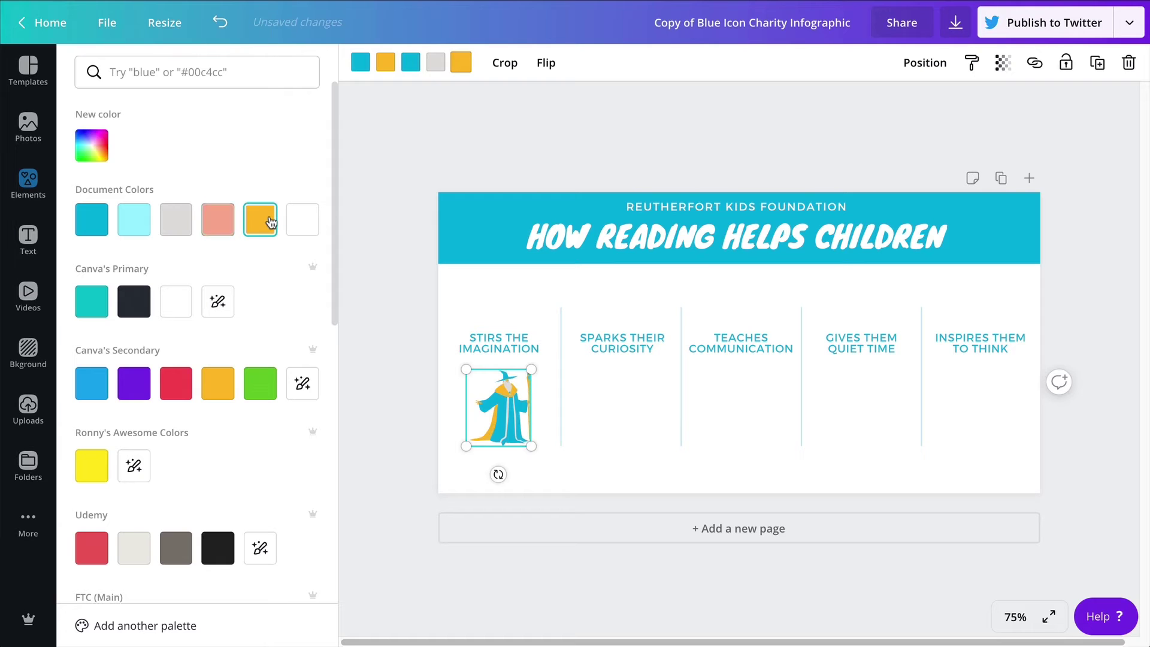
{"action": "left_click", "coordinate": [544, 160]}
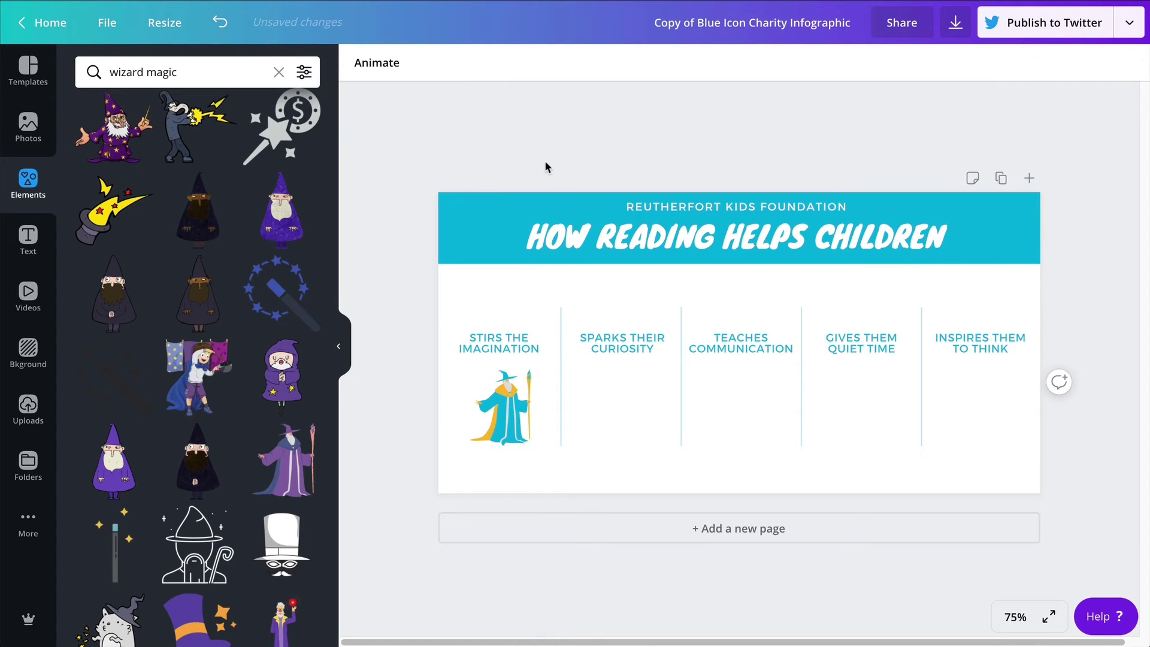
{"action": "left_click", "coordinate": [489, 415]}
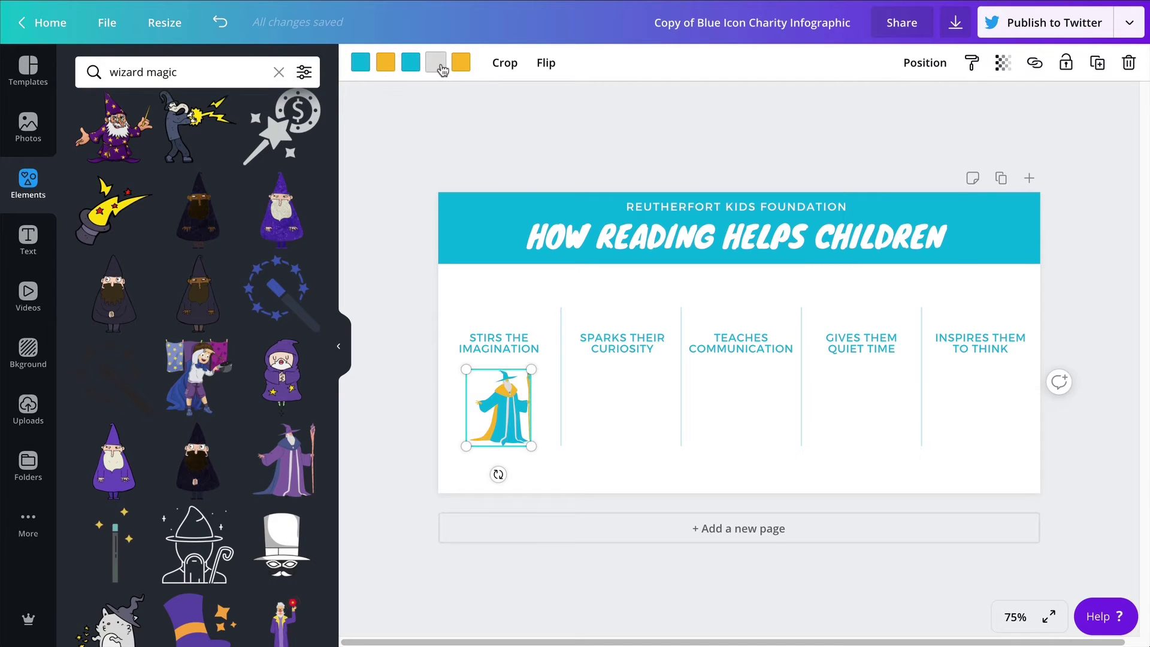
{"action": "left_click", "coordinate": [635, 140]}
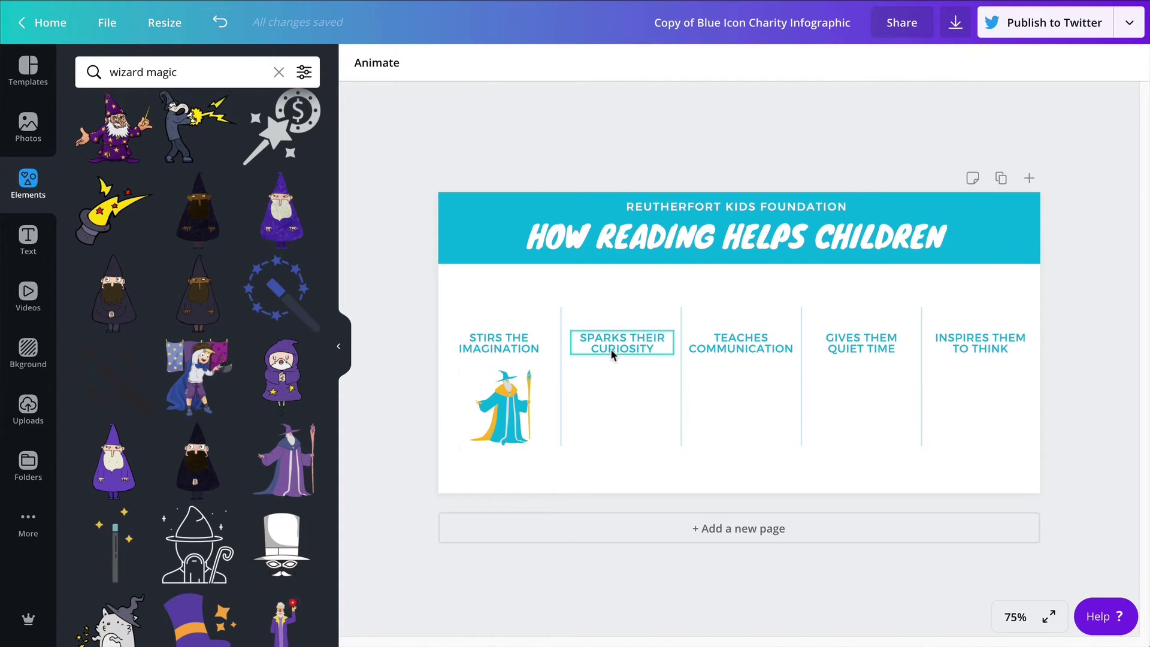
{"action": "left_click", "coordinate": [496, 439]}
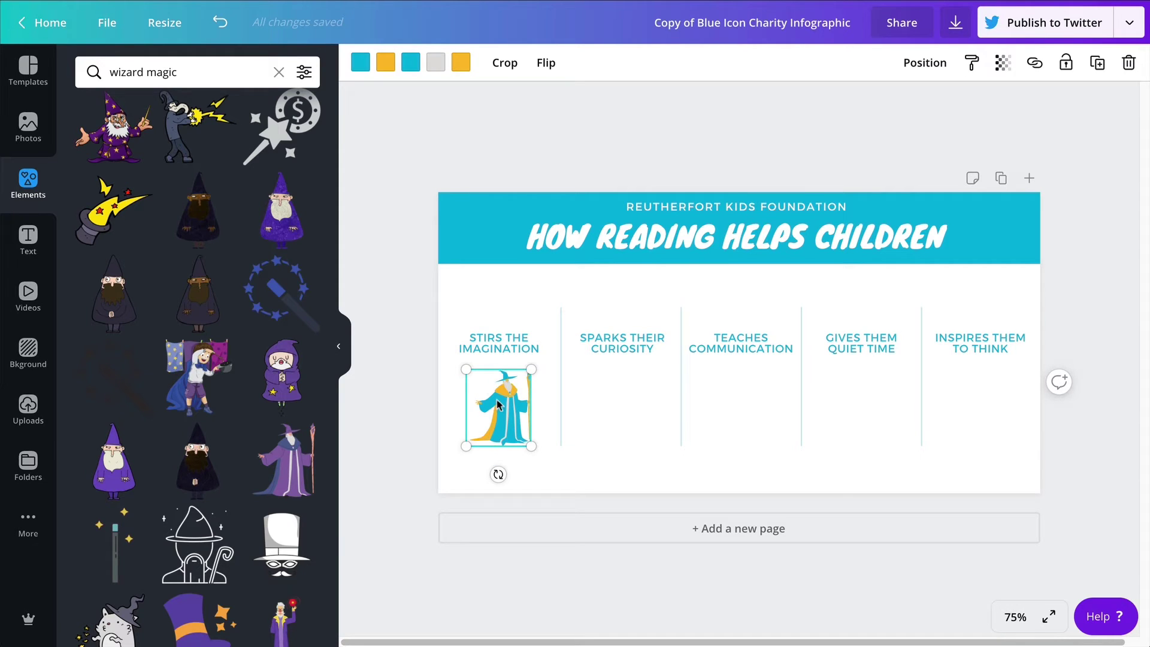
Step: Narrow the first column's caption box to fit closely around its two lines, keeping it centered above the wizard
{"action": "left_click", "coordinate": [478, 343]}
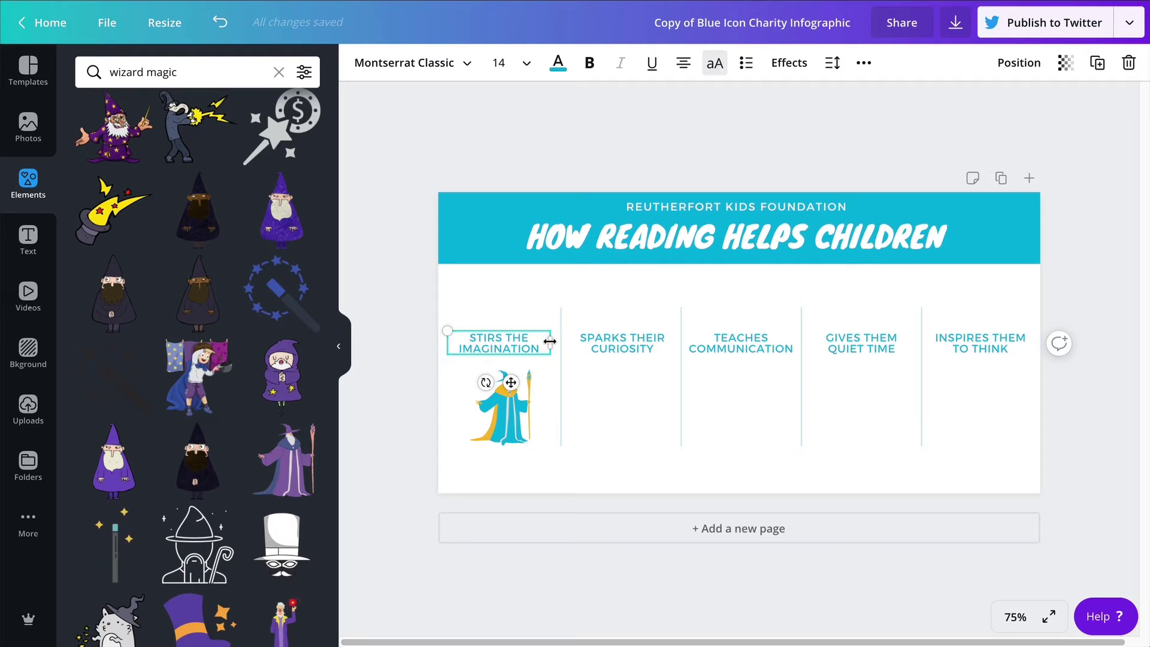
{"action": "left_click_drag", "start_coordinate": [548, 342], "coordinate": [513, 339]}
{"action": "left_click", "coordinate": [385, 403]}
{"action": "left_click", "coordinate": [497, 343]}
{"action": "left_click", "coordinate": [500, 287]}
{"action": "left_click", "coordinate": [514, 341]}
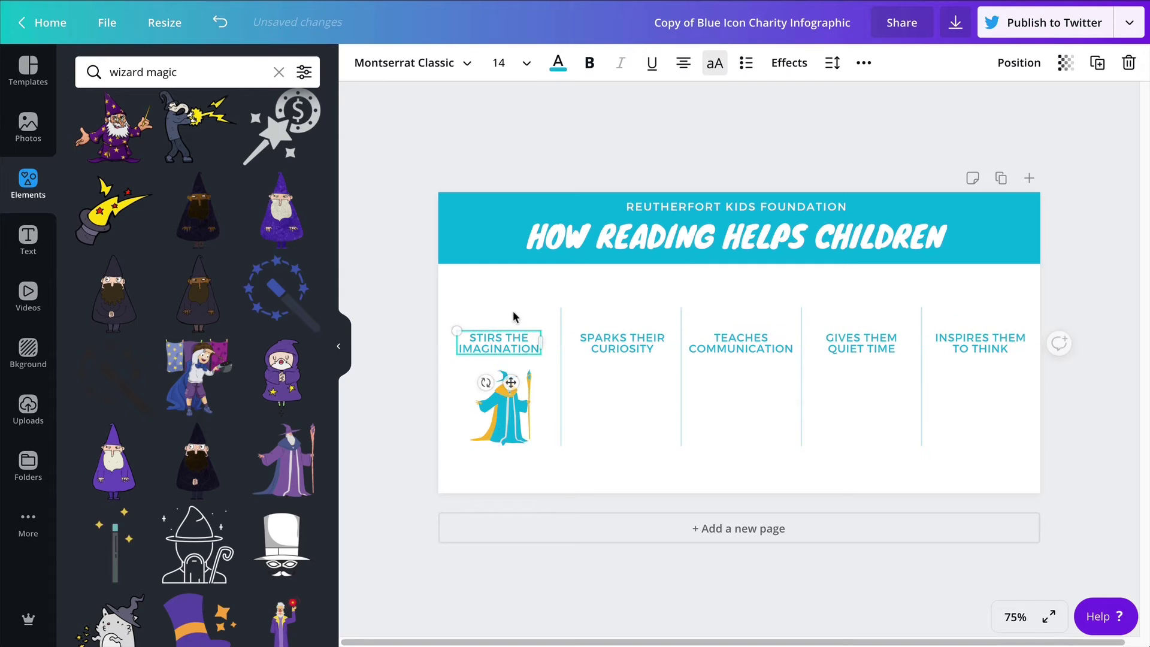
{"action": "left_click", "coordinate": [513, 316]}
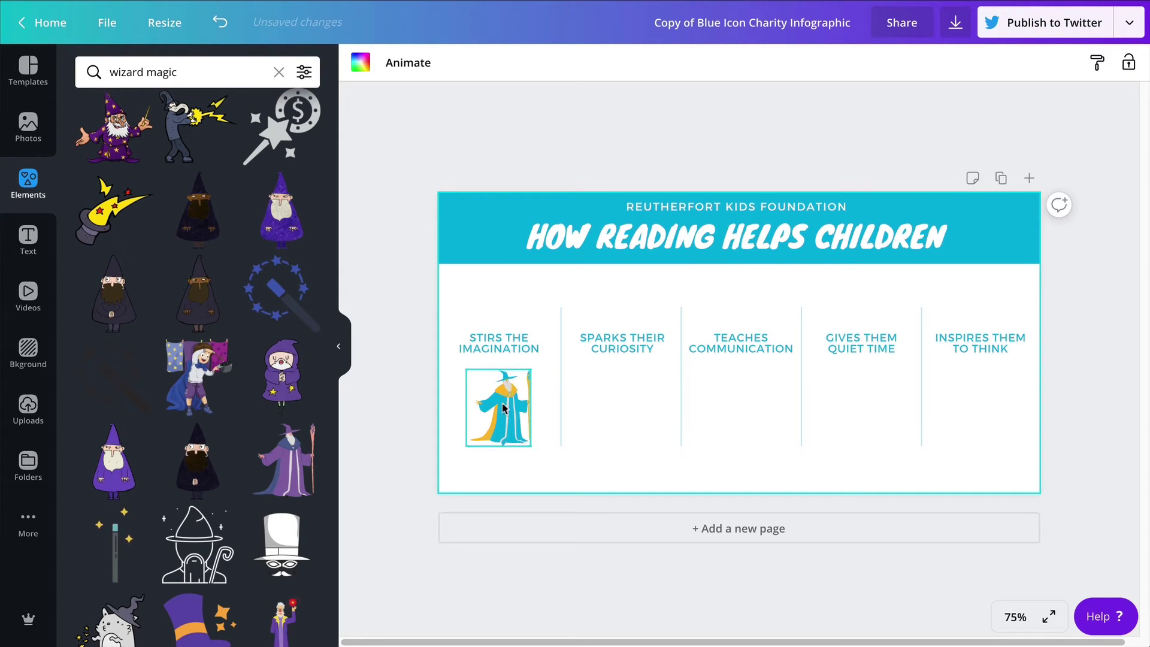
Step: Align the wizard under the first caption and narrow the second column's caption box around its two lines, centered in its column
{"action": "left_click", "coordinate": [505, 402]}
{"action": "left_click_drag", "start_coordinate": [505, 403], "coordinate": [507, 404]}
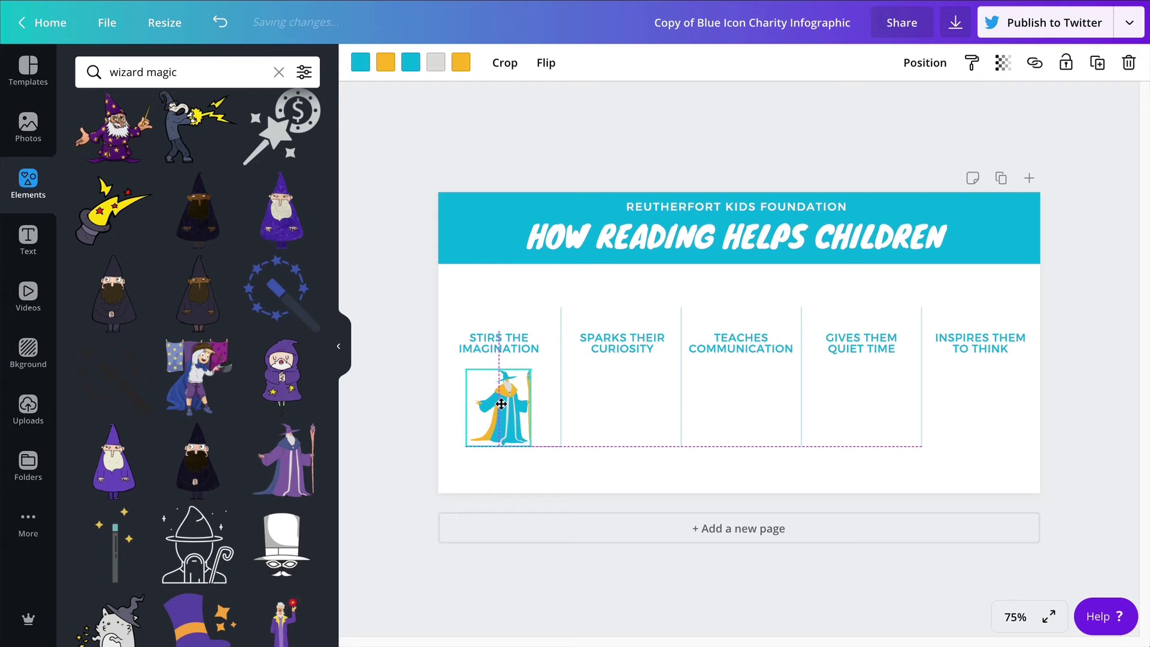
{"action": "left_click", "coordinate": [624, 351]}
{"action": "left_click_drag", "start_coordinate": [674, 341], "coordinate": [658, 340]}
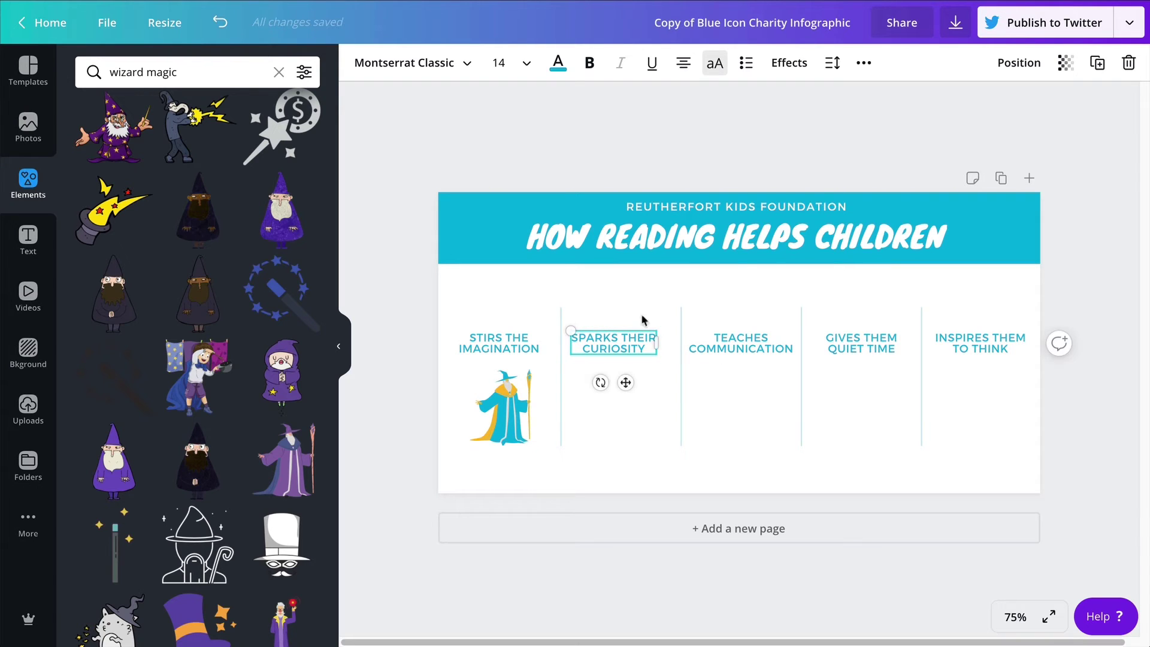
{"action": "left_click", "coordinate": [598, 365]}
{"action": "left_click_drag", "start_coordinate": [609, 347], "coordinate": [615, 344]}
Step: Narrow the third column's caption box to fit closely around "Teaches Communication" and center it between the divider lines
{"action": "left_click", "coordinate": [720, 340]}
{"action": "left_click_drag", "start_coordinate": [792, 343], "coordinate": [744, 341]}
{"action": "left_click", "coordinate": [763, 307]}
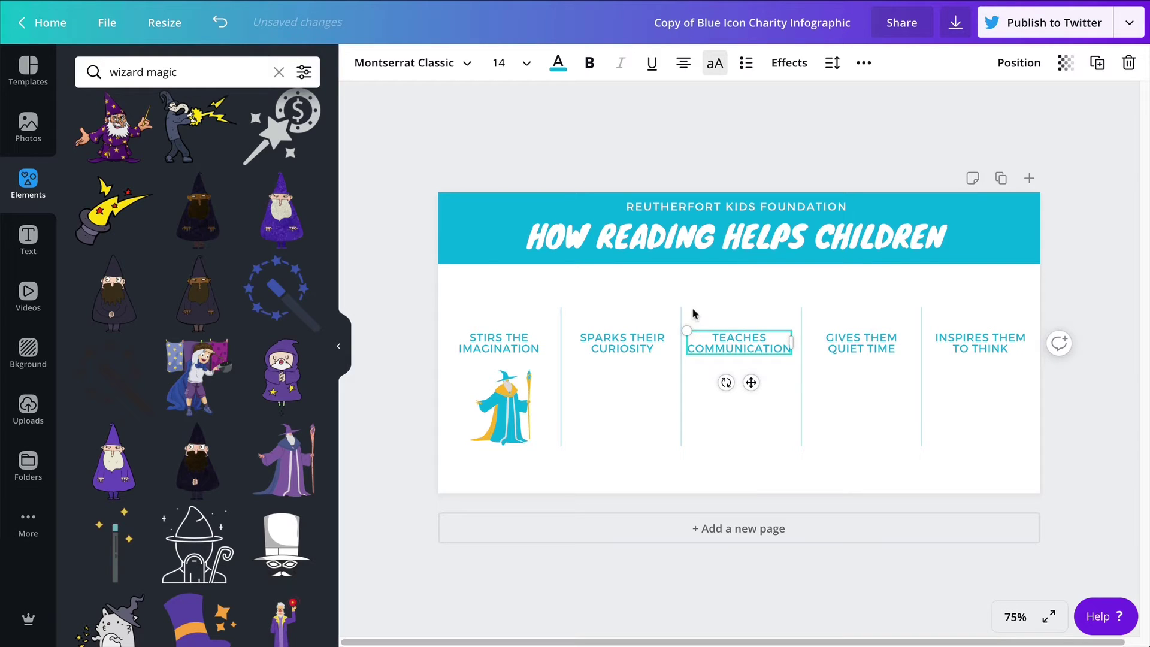
{"action": "left_click", "coordinate": [713, 304]}
{"action": "left_click", "coordinate": [719, 346]}
{"action": "key", "text": "Right"}
{"action": "key", "text": "Right"}
{"action": "key", "text": "Right"}
{"action": "key", "text": "Right"}
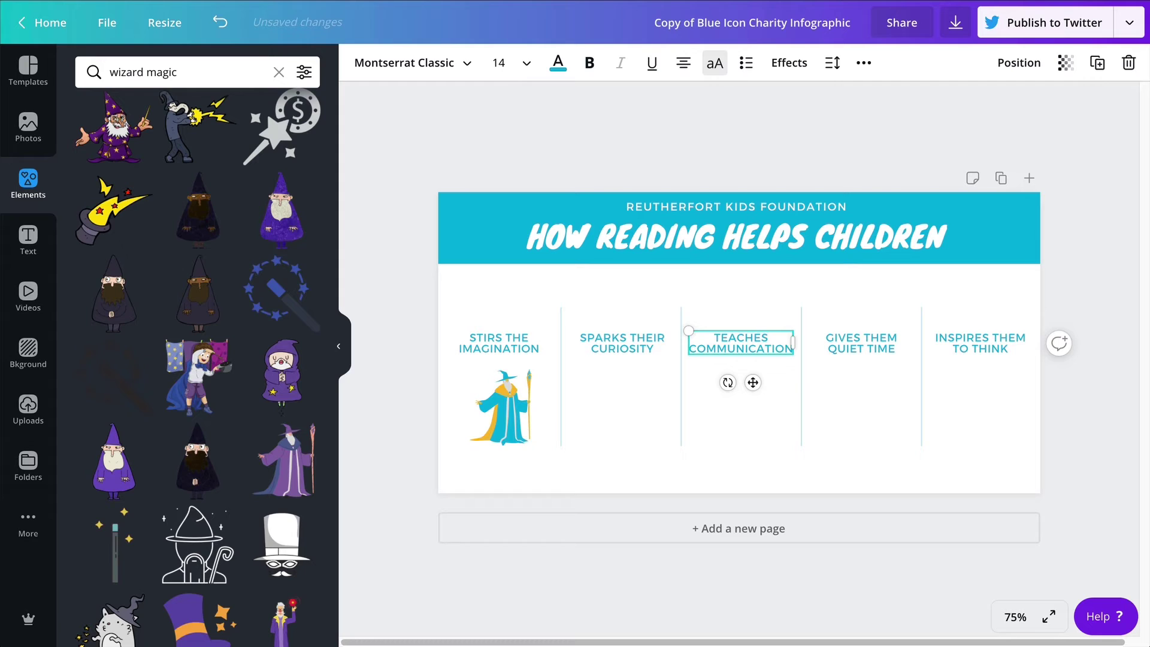
Step: Narrow the fourth column's "Gives Them Quiet Time" caption box to fit its text and recenter it in the column
{"action": "left_click", "coordinate": [874, 308]}
{"action": "left_click", "coordinate": [863, 347]}
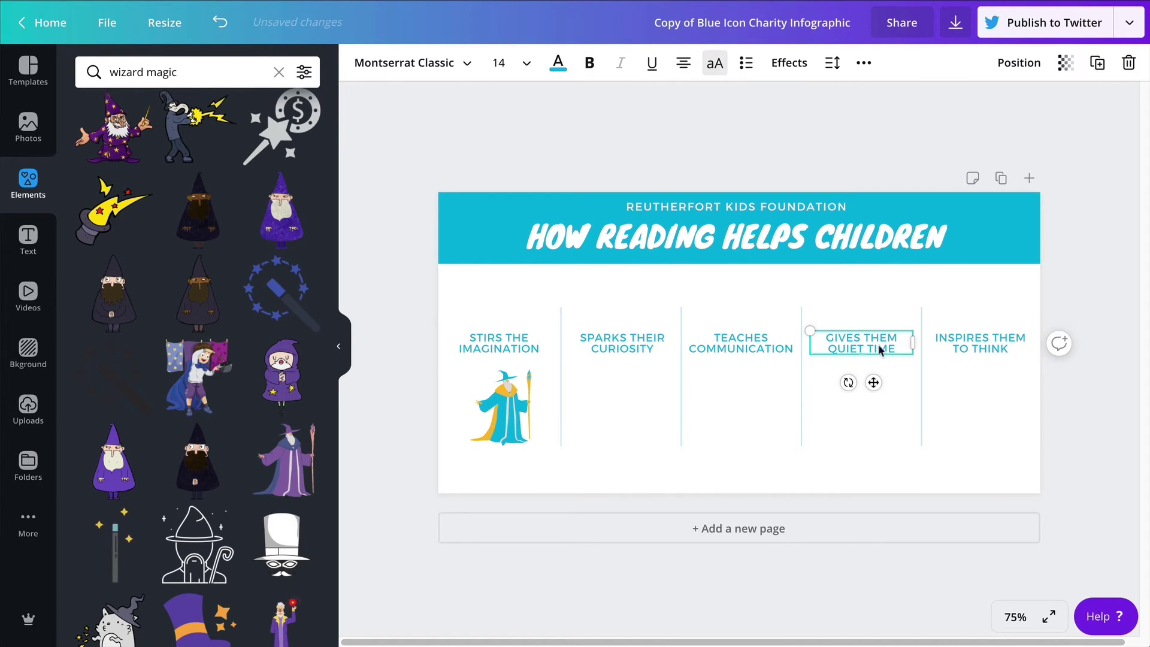
{"action": "left_click_drag", "start_coordinate": [910, 342], "coordinate": [886, 339]}
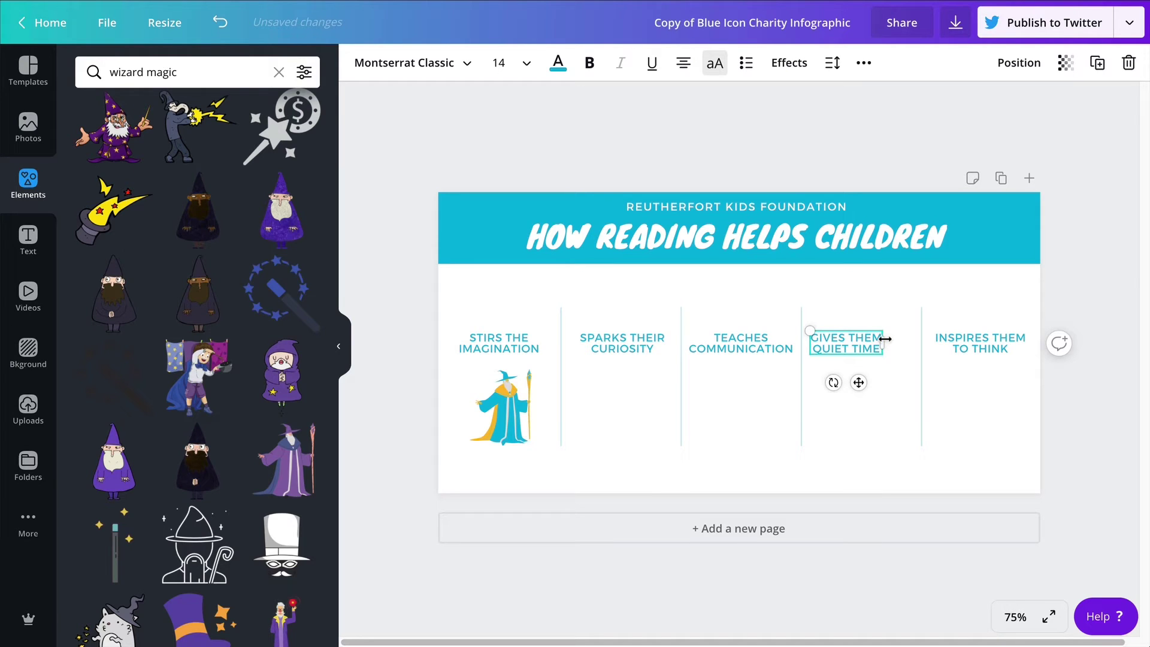
{"action": "left_click", "coordinate": [903, 290]}
{"action": "left_click", "coordinate": [857, 336]}
{"action": "left_click_drag", "start_coordinate": [857, 336], "coordinate": [869, 337]}
{"action": "left_click", "coordinate": [875, 282]}
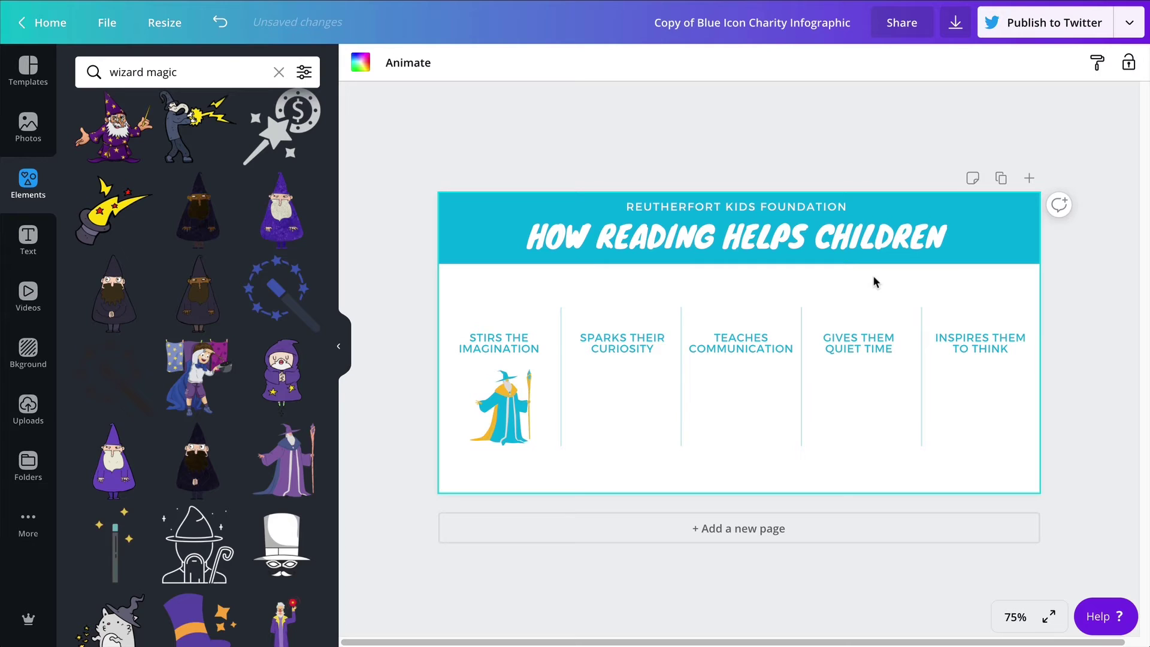
Step: Narrow the fifth column's "Inspires Them to Think" caption box to fit its text, keeping it centered in the column
{"action": "left_click", "coordinate": [1020, 351]}
{"action": "left_click_drag", "start_coordinate": [1026, 346], "coordinate": [994, 339]}
{"action": "left_click", "coordinate": [1004, 307]}
{"action": "left_click", "coordinate": [985, 298]}
{"action": "left_click", "coordinate": [515, 419]}
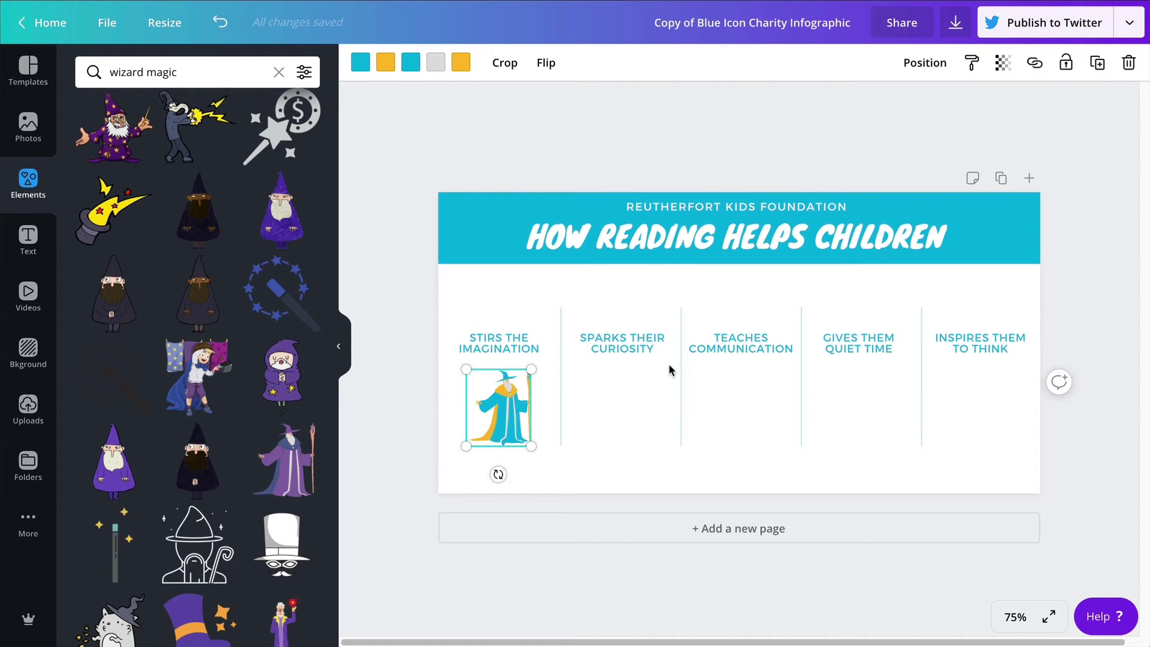
Step: Search the elements for "question" and add the cream-colored thinking face with a pale blue question mark to the page
{"action": "left_click", "coordinate": [181, 74]}
{"action": "triple_click", "coordinate": [101, 73]}
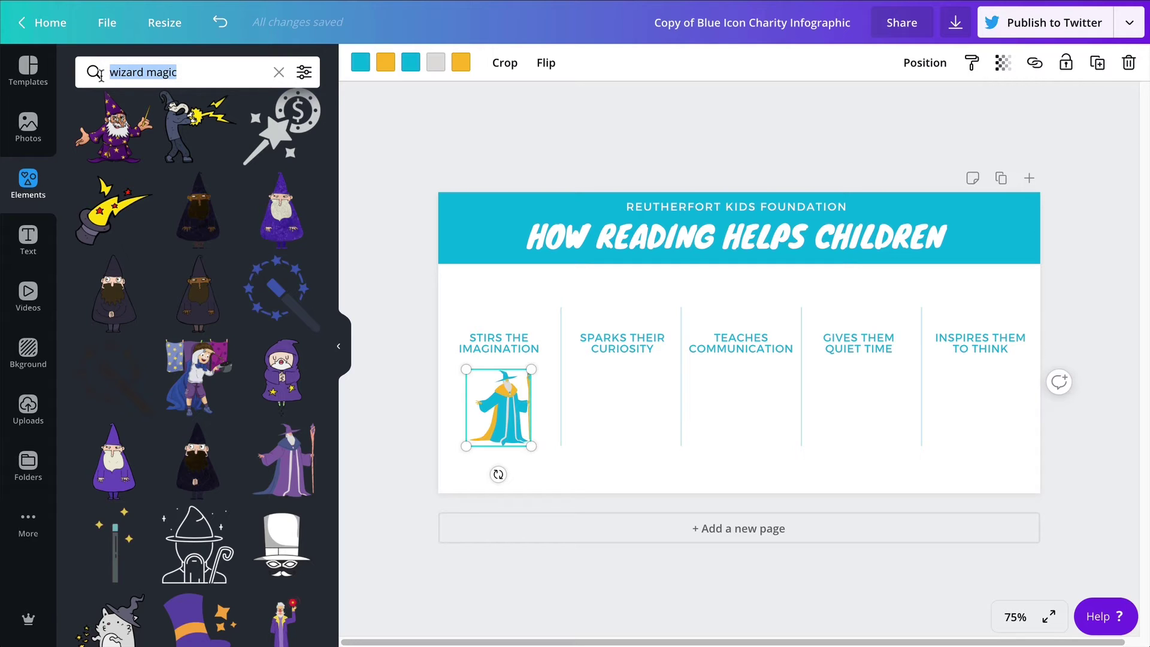
{"action": "type", "text": "aues"}
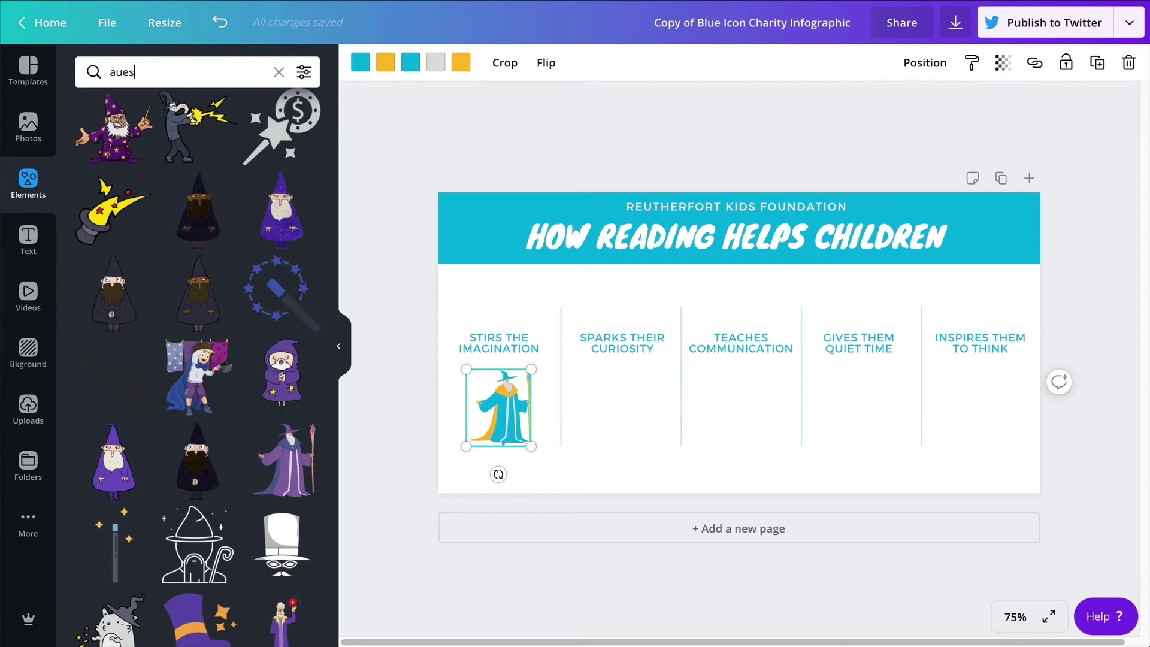
{"action": "key", "text": "BackSpace"}
{"action": "key", "text": "BackSpace"}
{"action": "key", "text": "BackSpace"}
{"action": "type", "text": "quest"}
{"action": "key", "text": "Return"}
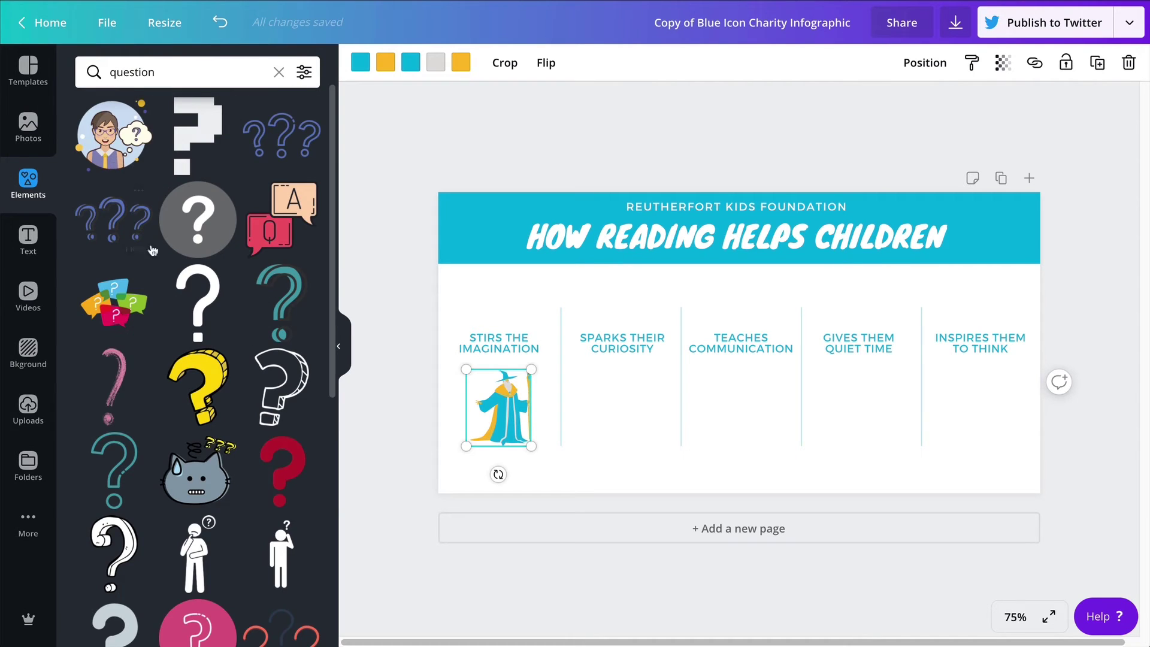
{"action": "scroll", "coordinate": [170, 425], "scroll_direction": "down", "scroll_amount": 8}
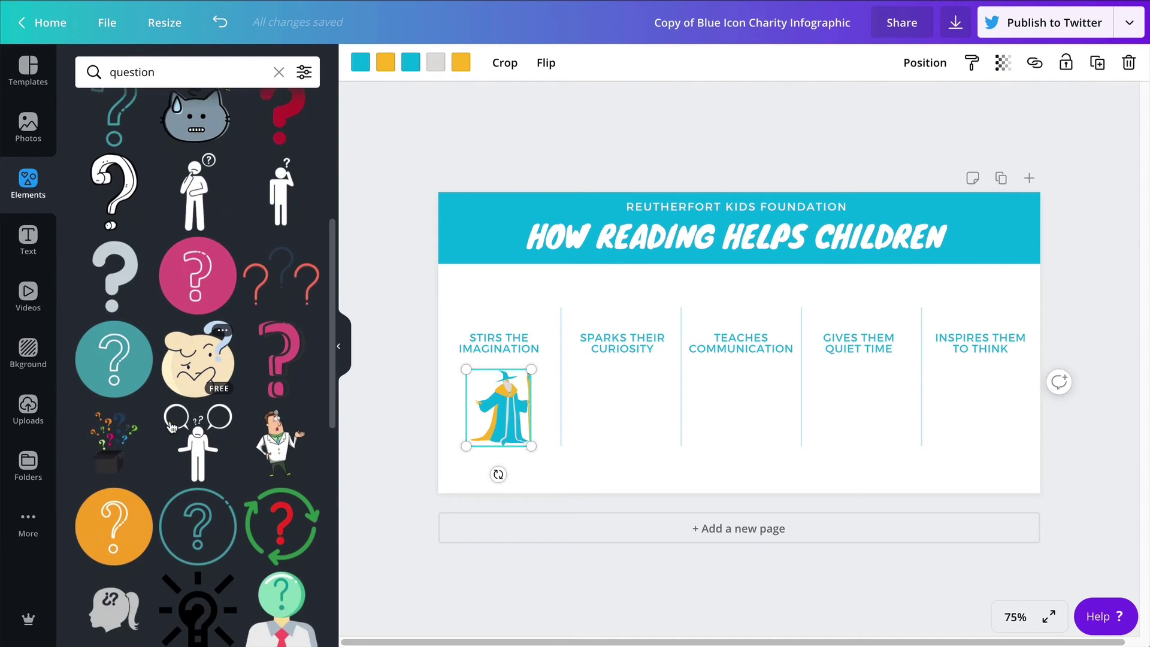
{"action": "scroll", "coordinate": [170, 426], "scroll_direction": "up", "scroll_amount": 1}
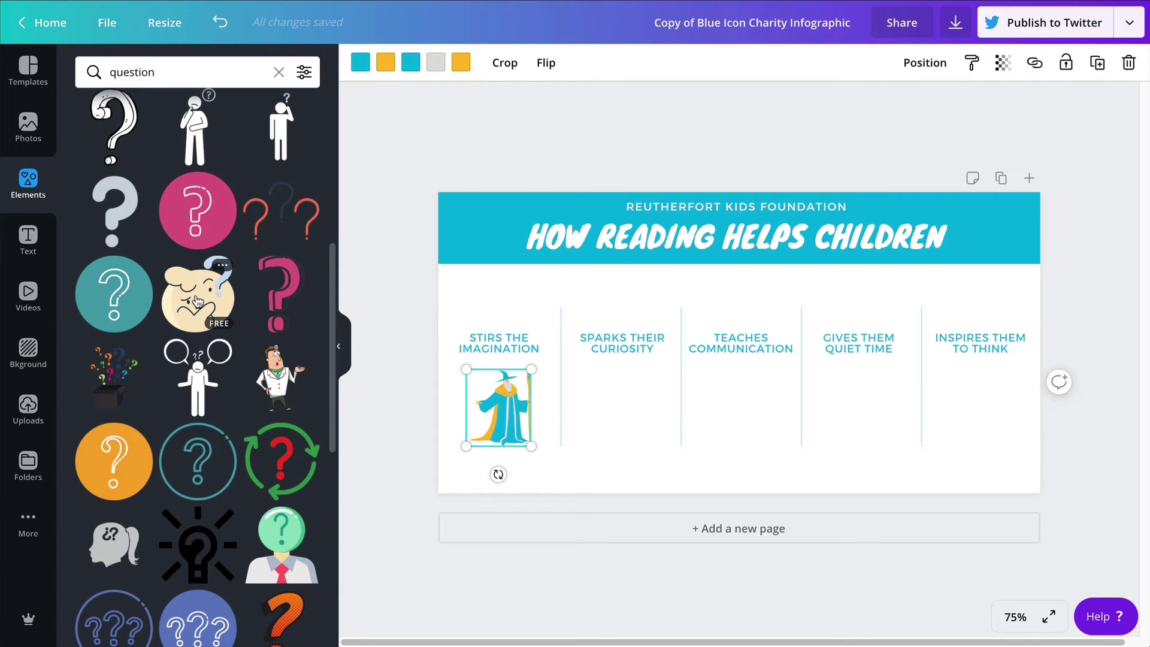
{"action": "left_click", "coordinate": [638, 446]}
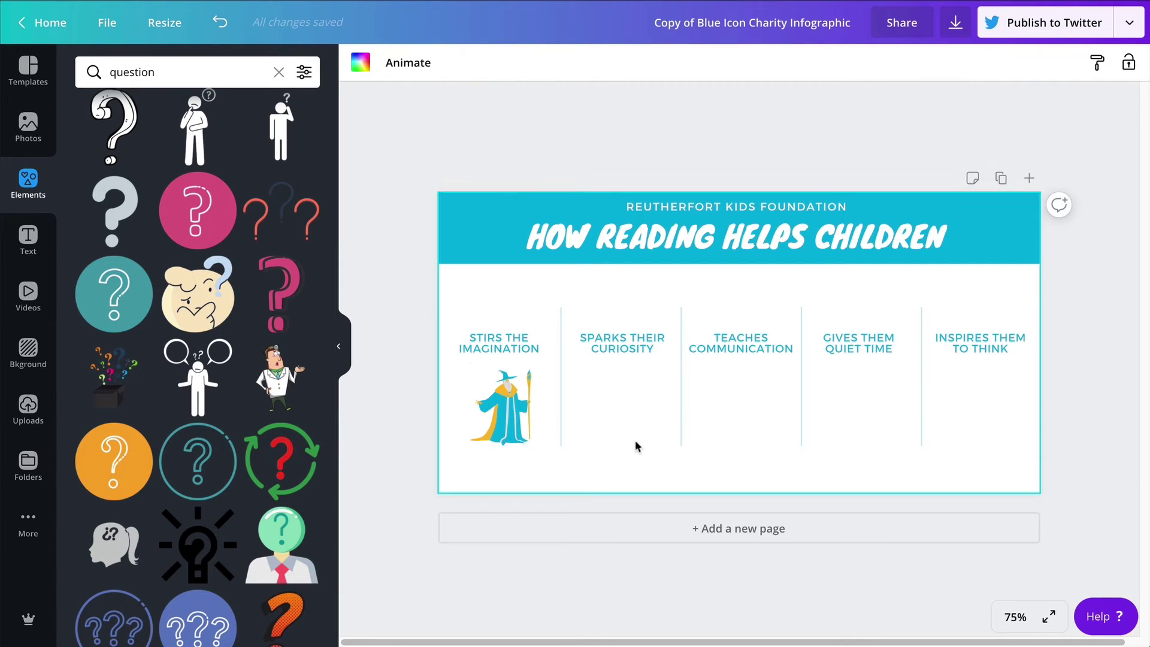
{"action": "left_click", "coordinate": [191, 304]}
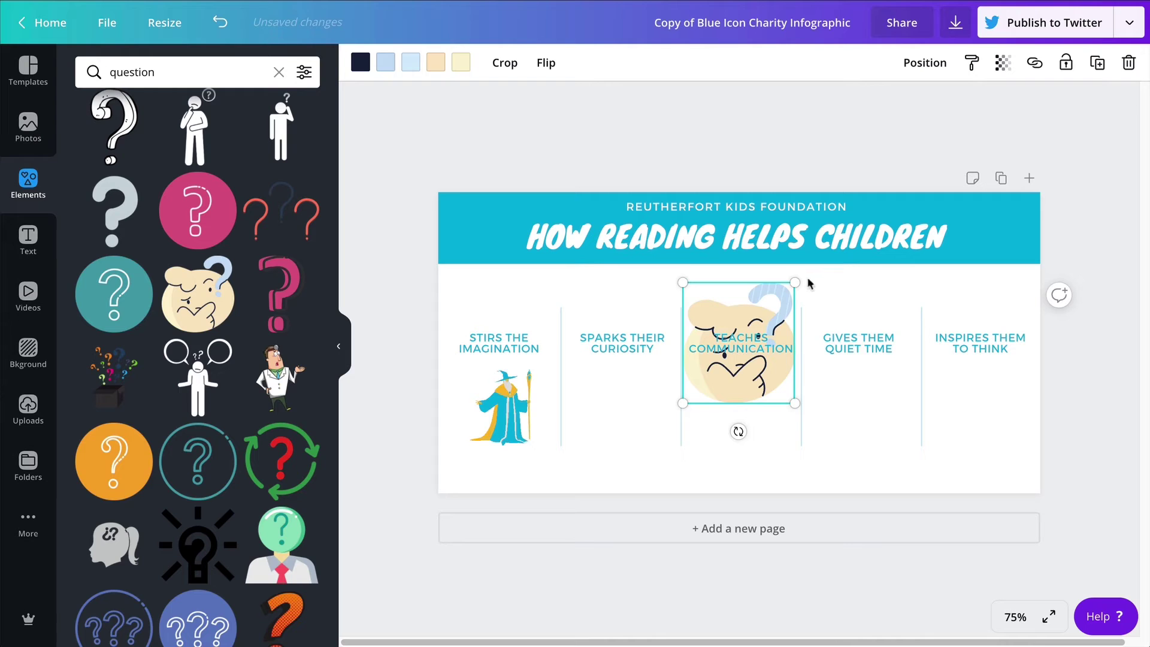
Step: Scale the thinking face to about 122 by 130 and place it under the second caption, level with the wizard
{"action": "left_click_drag", "start_coordinate": [796, 282], "coordinate": [755, 325]}
{"action": "left_click_drag", "start_coordinate": [745, 370], "coordinate": [638, 413]}
{"action": "left_click_drag", "start_coordinate": [584, 364], "coordinate": [583, 367]}
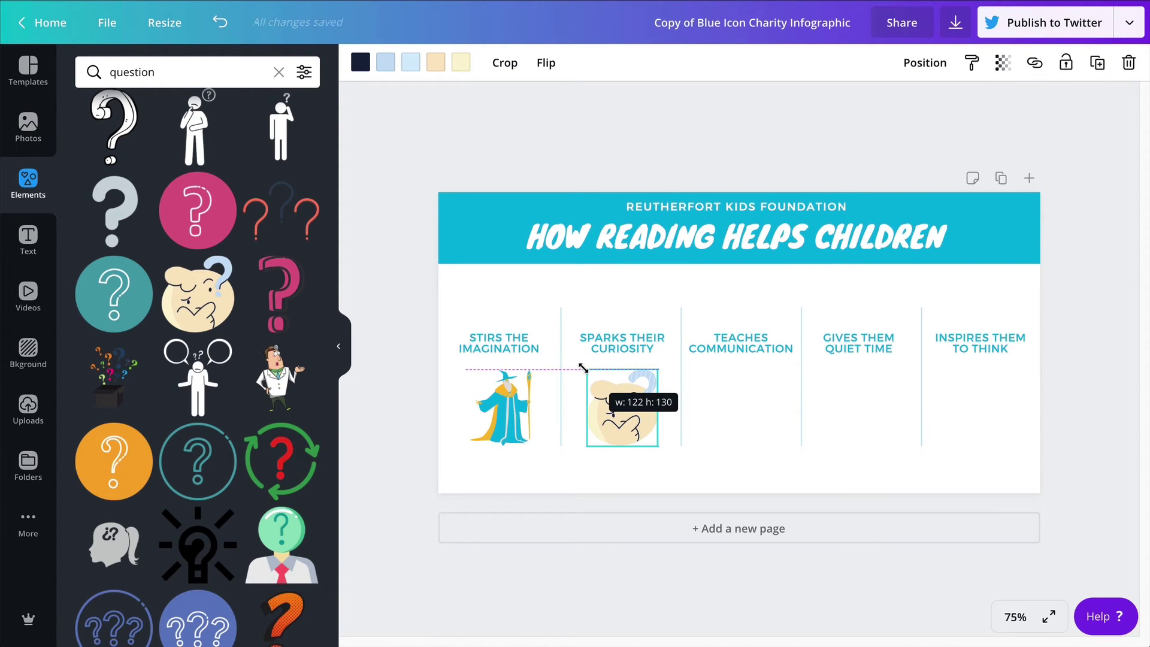
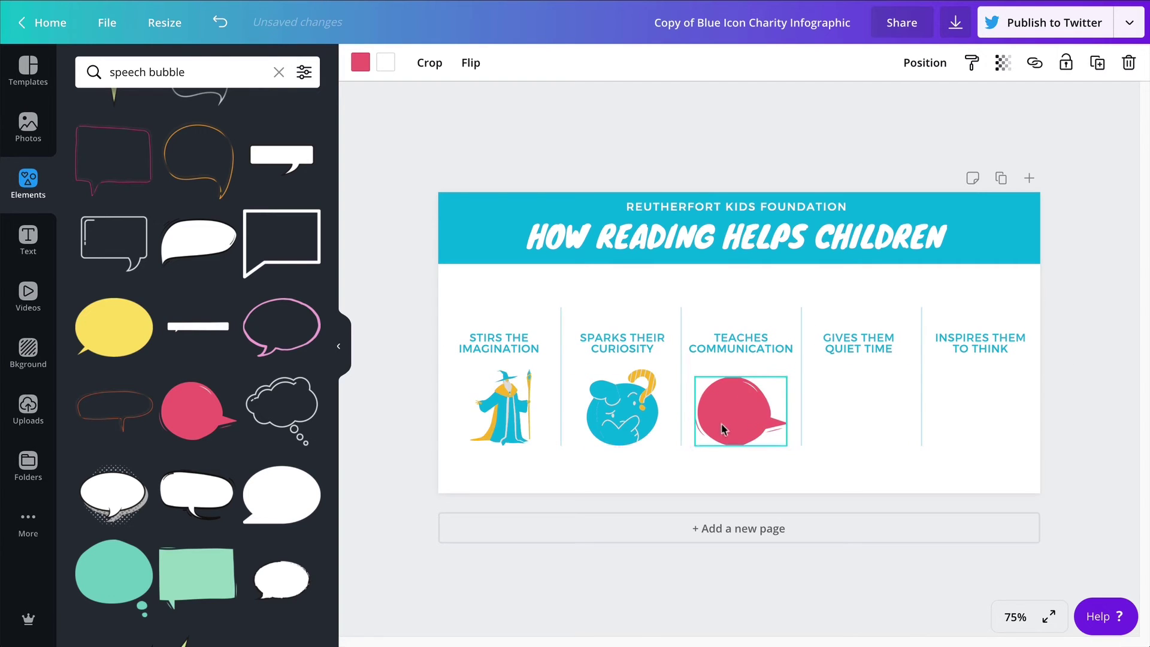
Step: Shrink the pink speech bubble in the third column and recolor it in the document's yellow-orange
{"action": "left_click_drag", "start_coordinate": [693, 384], "coordinate": [720, 411]}
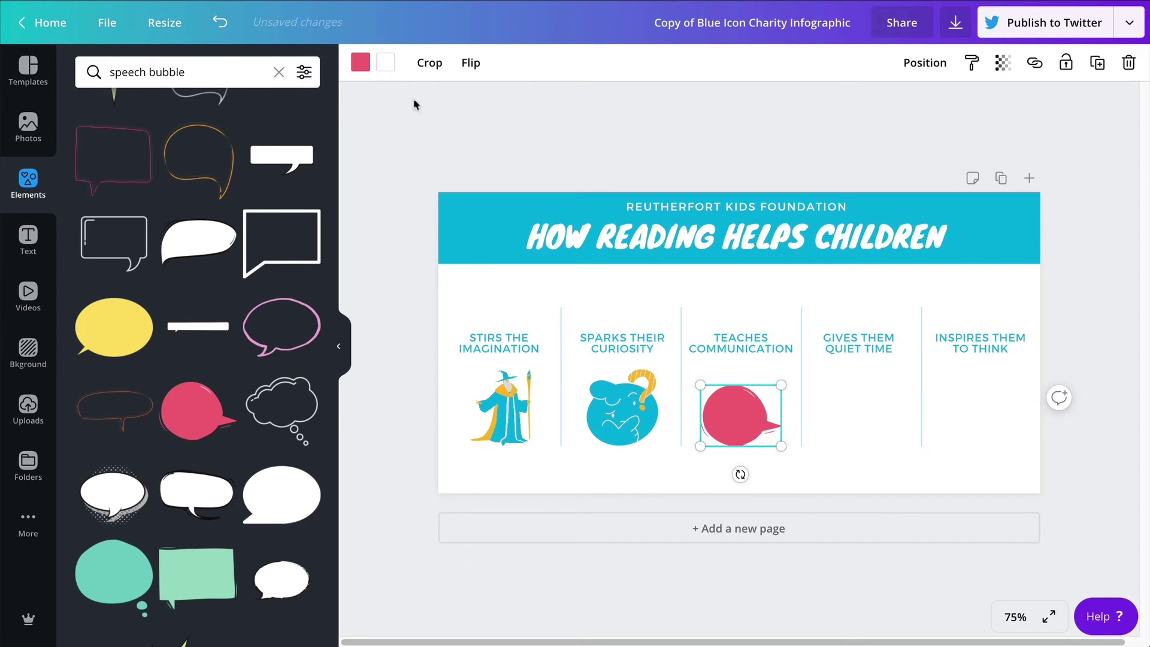
{"action": "left_click", "coordinate": [359, 65]}
{"action": "left_click", "coordinate": [219, 229]}
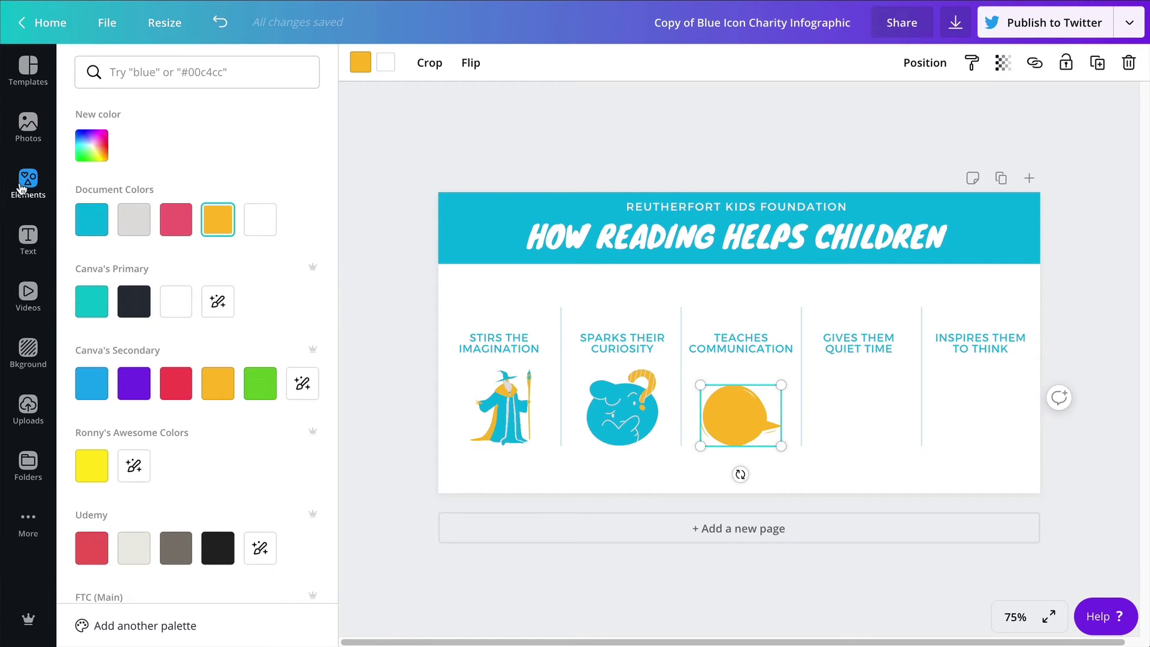
Step: Search the elements for "speech bubble" again and add the wide, rounded teal bubble from the results to the page
{"action": "left_click", "coordinate": [21, 189]}
{"action": "scroll", "coordinate": [198, 300], "scroll_direction": "down", "scroll_amount": 1}
{"action": "scroll", "coordinate": [212, 112], "scroll_direction": "up", "scroll_amount": 1}
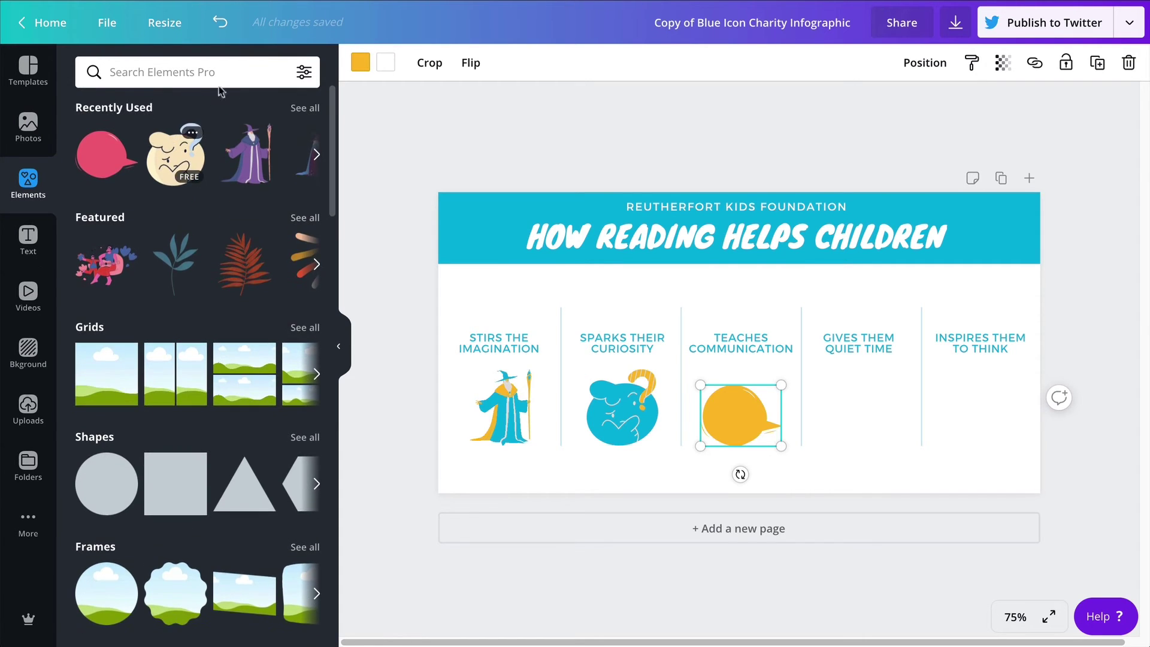
{"action": "left_click", "coordinate": [226, 67]}
{"action": "left_click", "coordinate": [171, 147]}
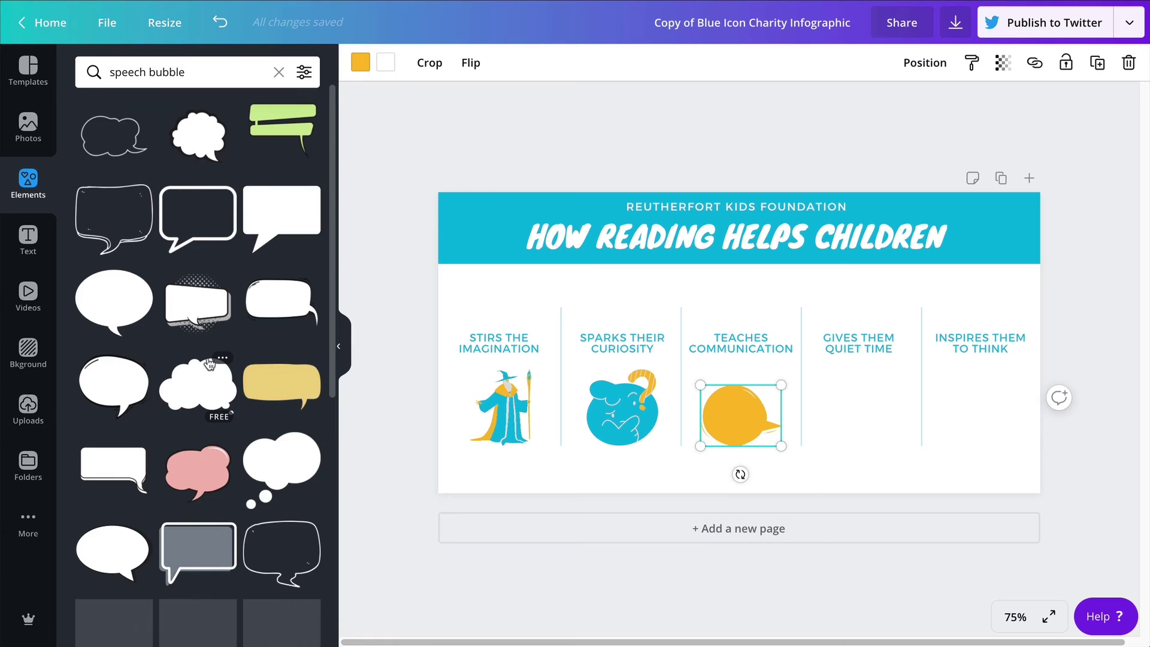
{"action": "scroll", "coordinate": [210, 364], "scroll_direction": "down", "scroll_amount": 7}
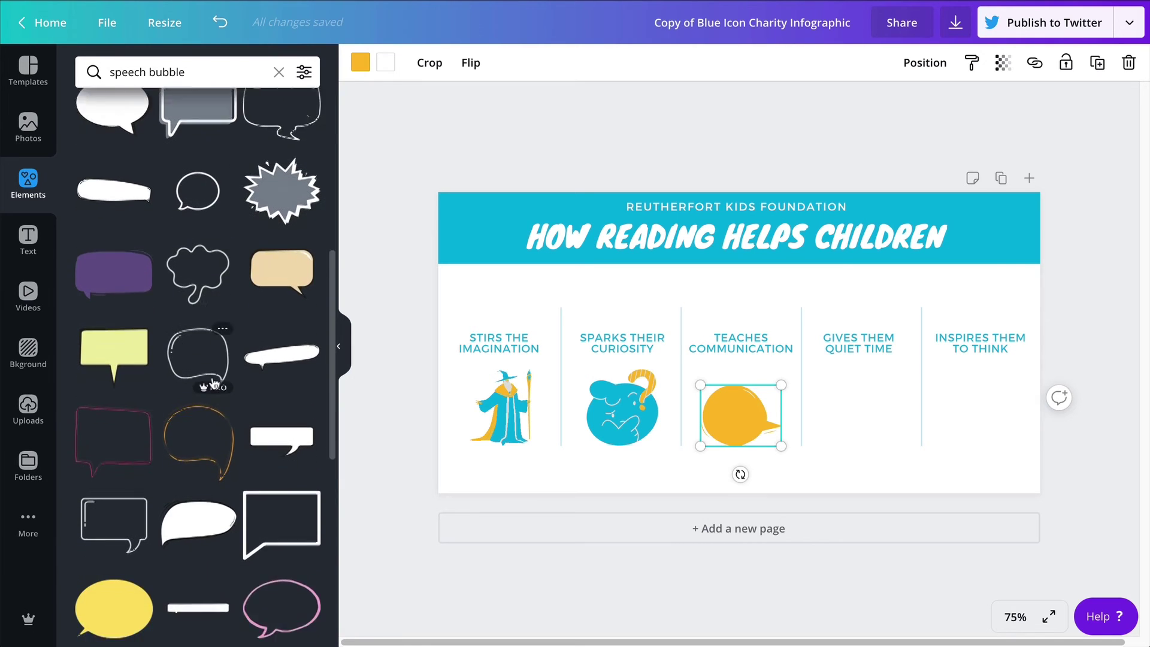
{"action": "scroll", "coordinate": [213, 384], "scroll_direction": "down", "scroll_amount": 8}
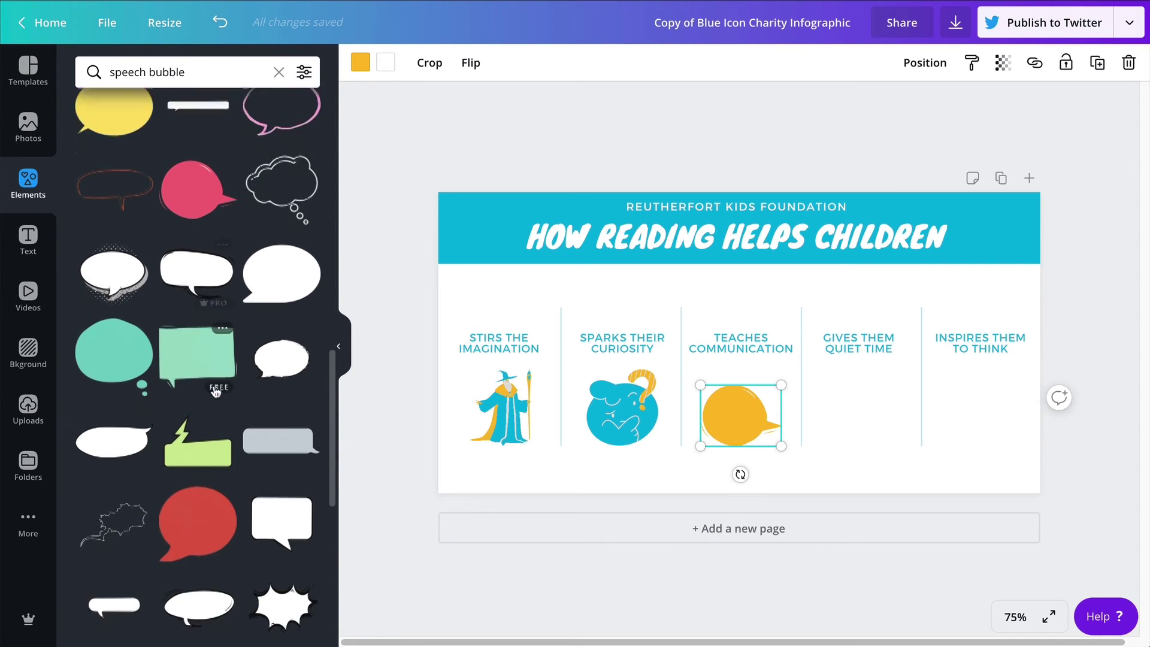
{"action": "scroll", "coordinate": [216, 390], "scroll_direction": "down", "scroll_amount": 1}
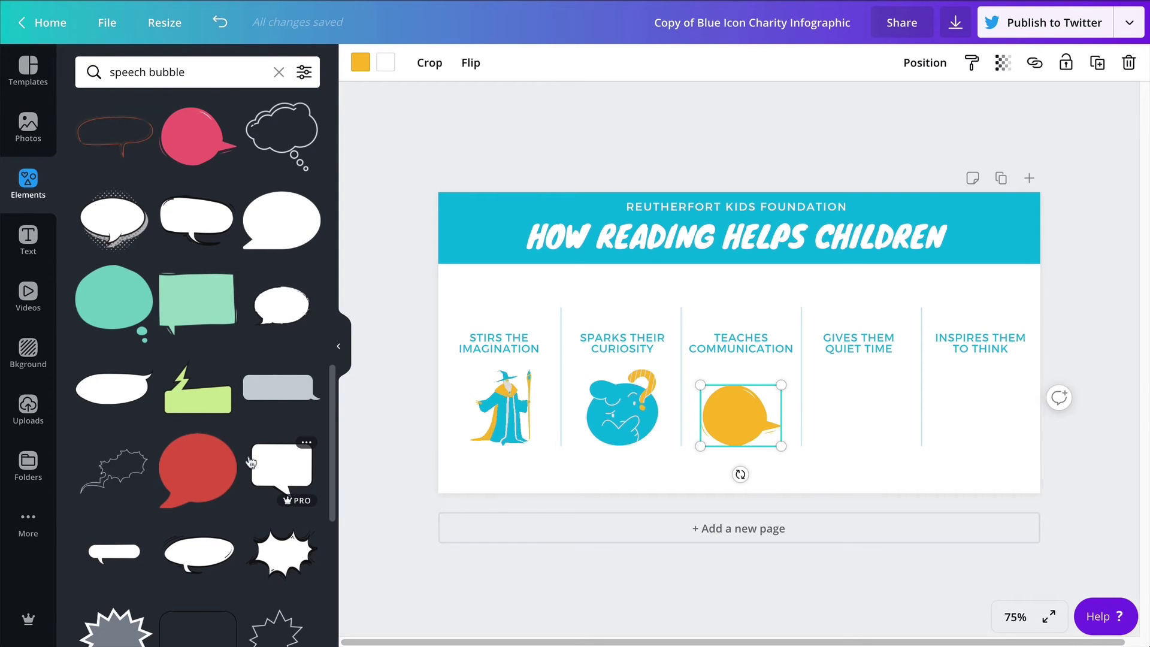
{"action": "scroll", "coordinate": [281, 372], "scroll_direction": "down", "scroll_amount": 5}
{"action": "scroll", "coordinate": [277, 378], "scroll_direction": "down", "scroll_amount": 6}
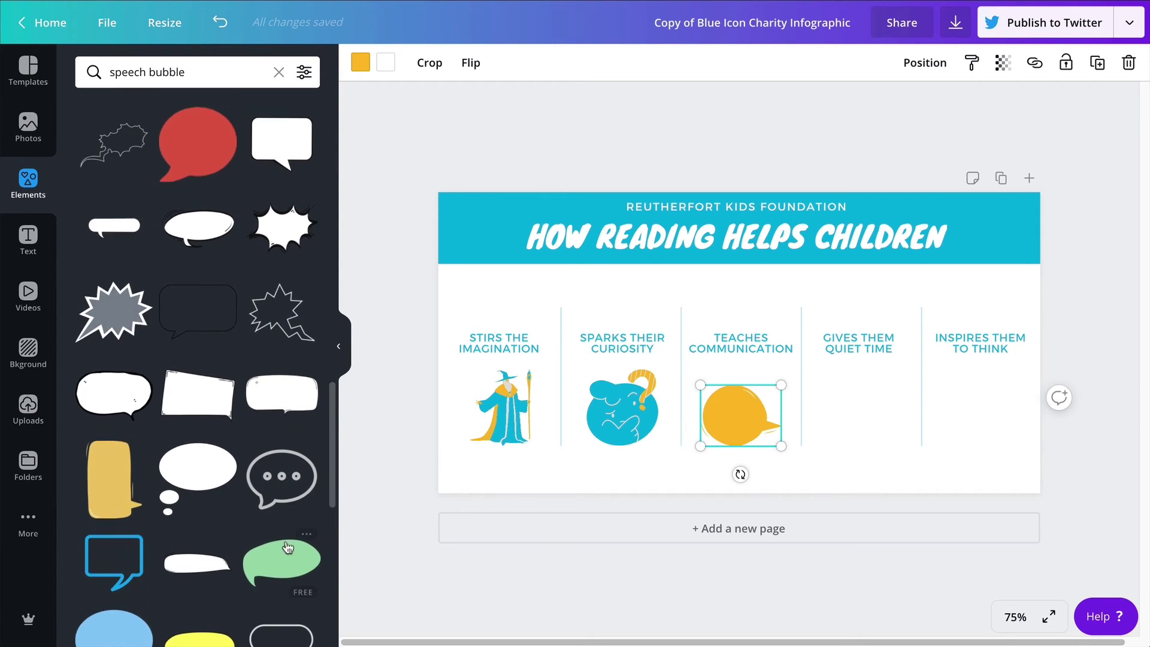
{"action": "scroll", "coordinate": [275, 420], "scroll_direction": "down", "scroll_amount": 5}
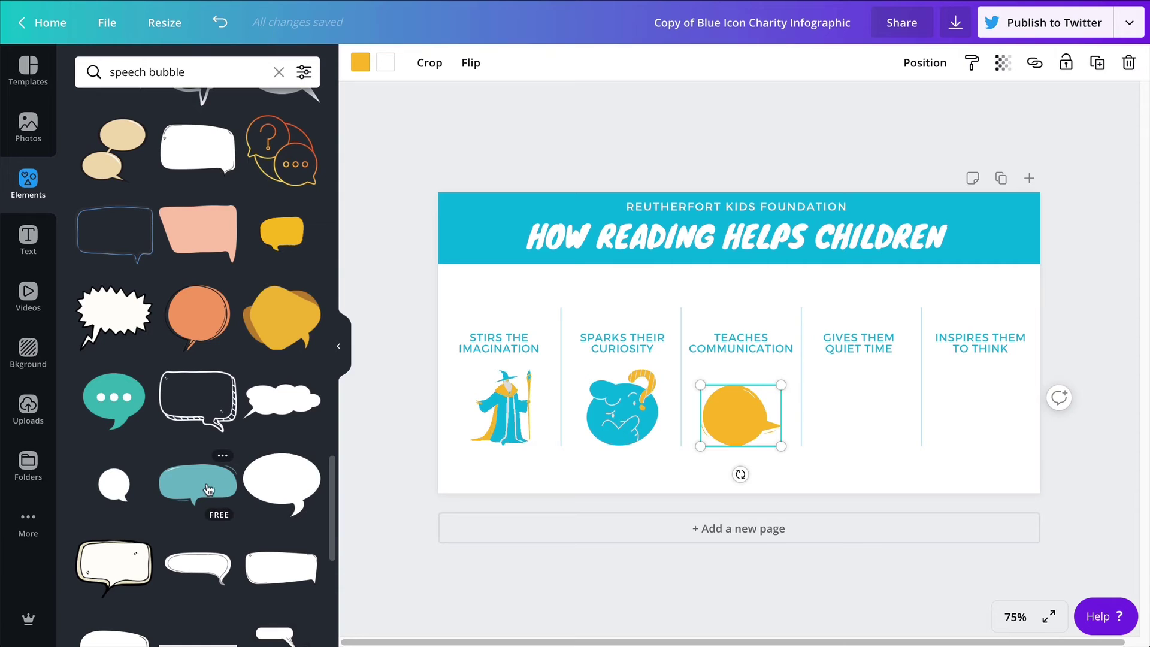
{"action": "left_click", "coordinate": [195, 506]}
Step: Shrink the teal bubble, place it overlapping the top of the yellow-orange bubble, and recolor it in the header's turquoise
{"action": "left_click_drag", "start_coordinate": [620, 284], "coordinate": [746, 347]}
{"action": "left_click_drag", "start_coordinate": [797, 379], "coordinate": [741, 392]}
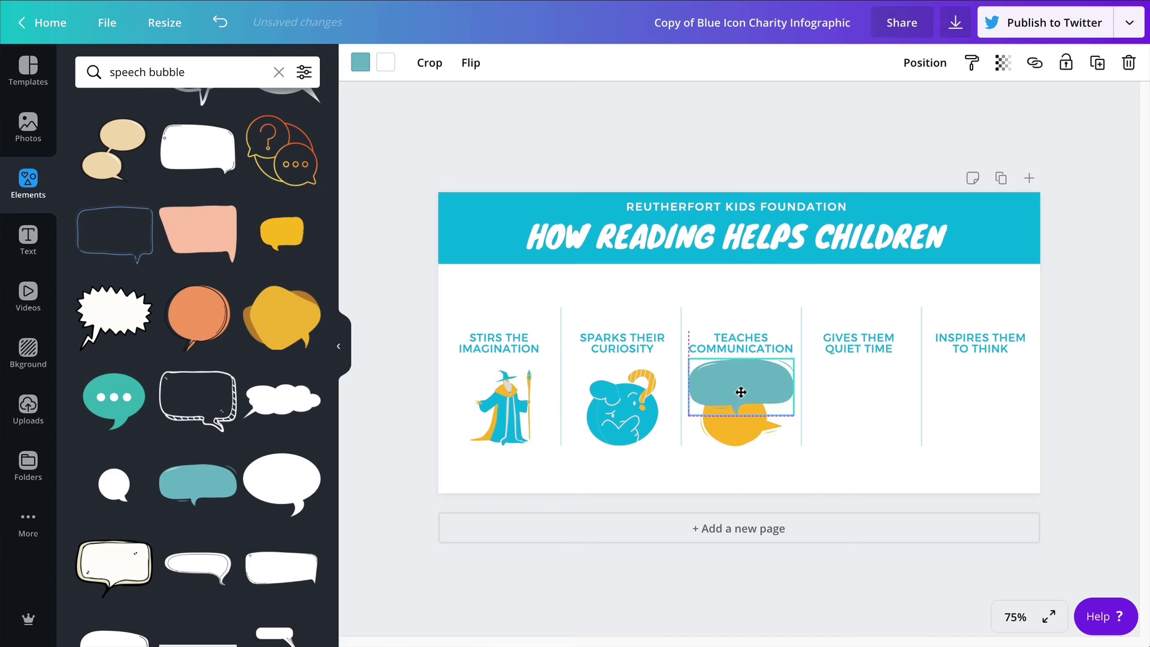
{"action": "left_click_drag", "start_coordinate": [741, 392], "coordinate": [741, 393]}
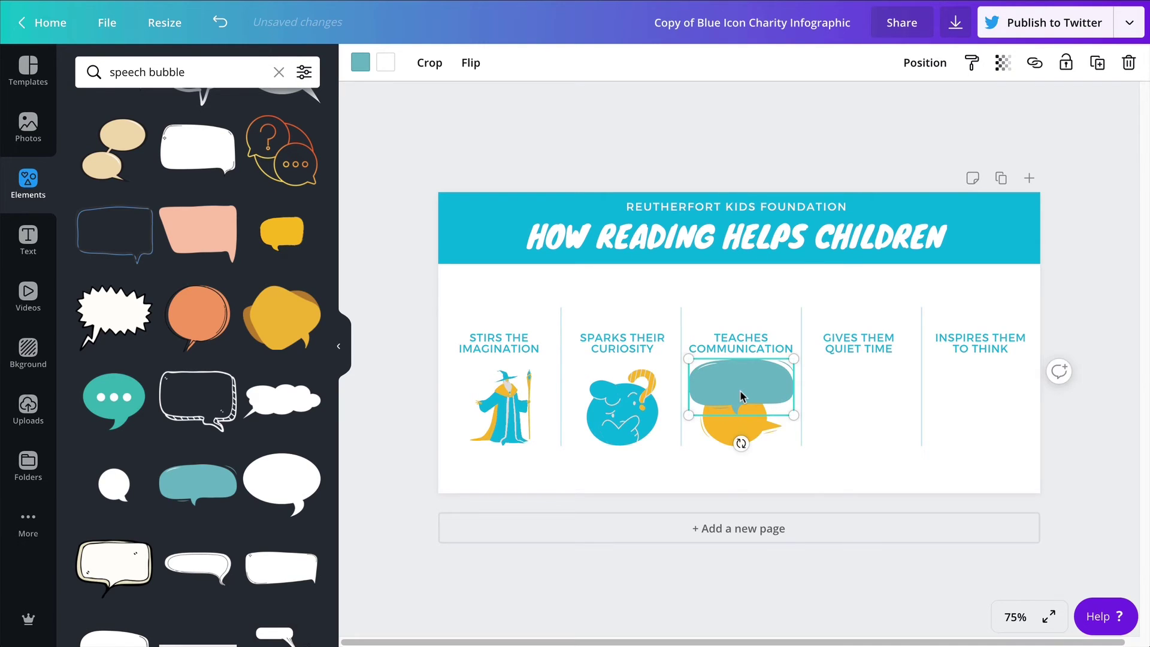
{"action": "left_click", "coordinate": [360, 62]}
{"action": "left_click", "coordinate": [92, 221]}
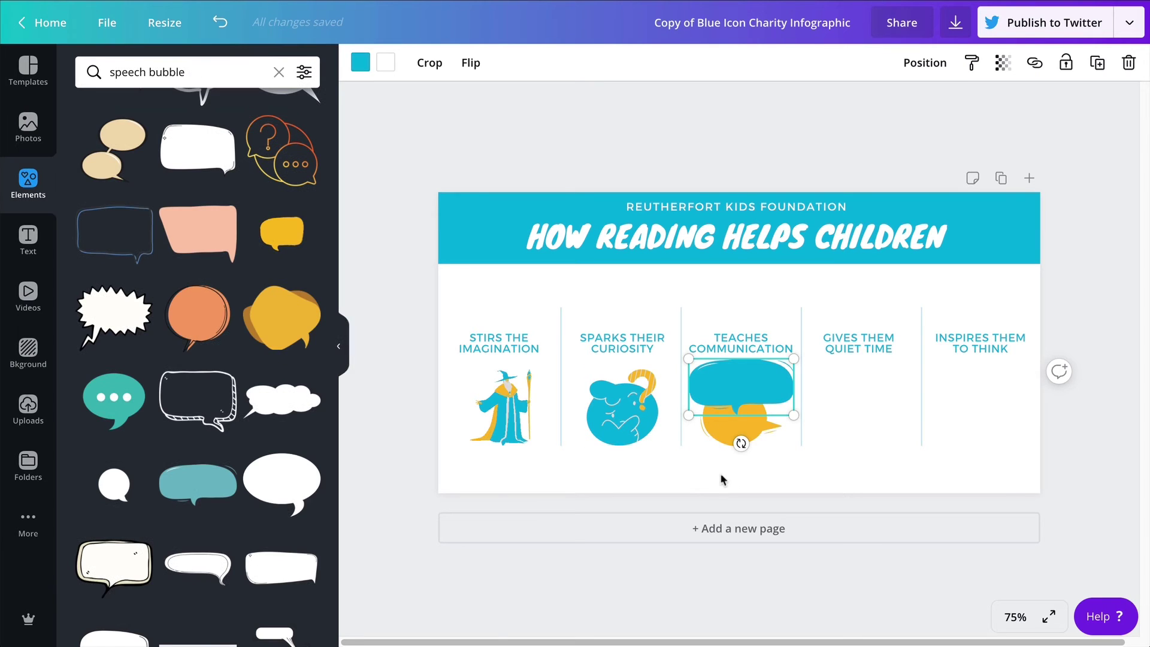
Step: Scale down both speech bubbles together to the neighboring graphics' height and center them under the third caption
{"action": "left_click", "coordinate": [738, 441]}
{"action": "left_click", "coordinate": [738, 441]}
{"action": "left_click", "coordinate": [775, 383], "text": "shift"}
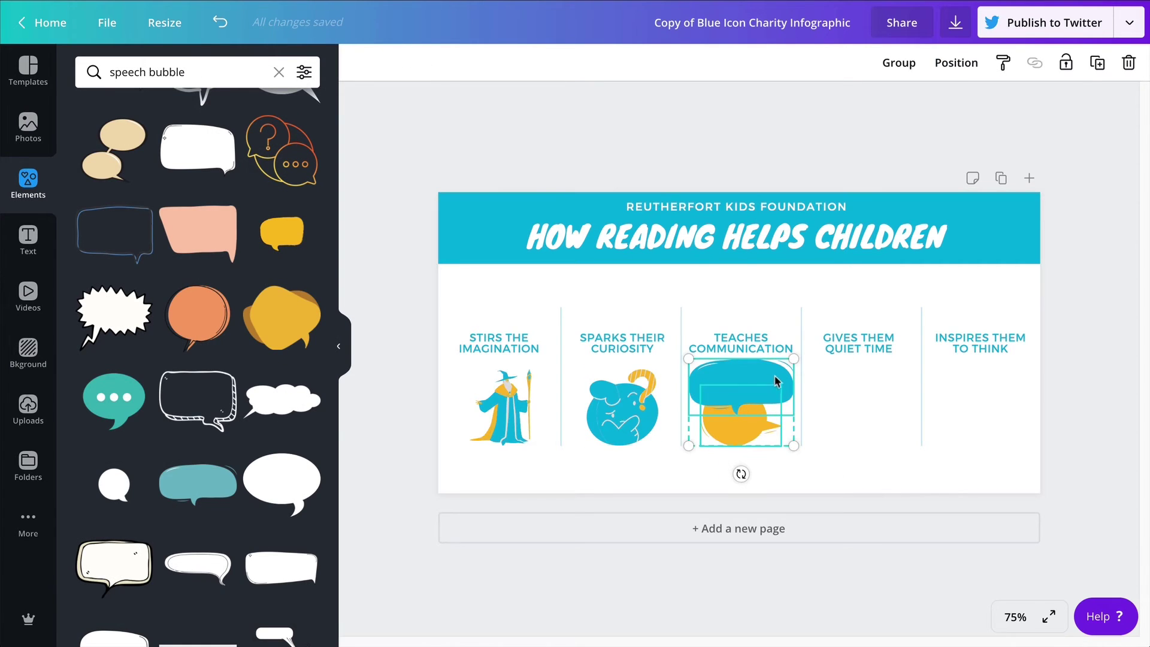
{"action": "left_click_drag", "start_coordinate": [794, 359], "coordinate": [772, 376]}
{"action": "left_click_drag", "start_coordinate": [732, 416], "coordinate": [741, 416]}
{"action": "left_click_drag", "start_coordinate": [778, 377], "coordinate": [786, 369]}
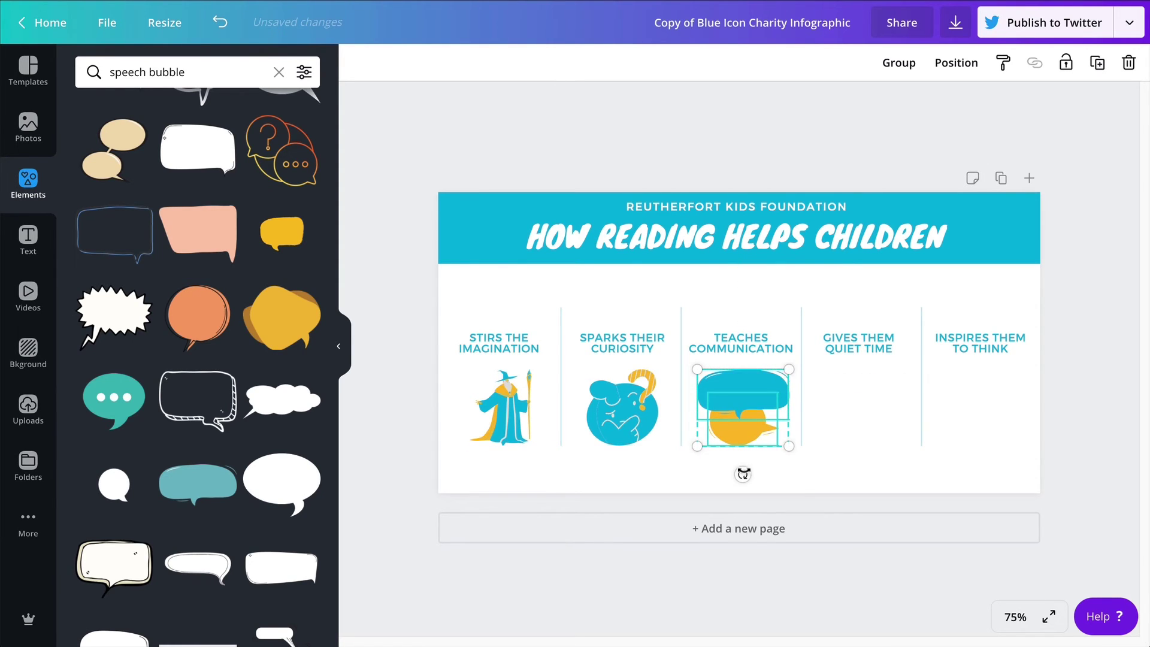
{"action": "left_click", "coordinate": [832, 451]}
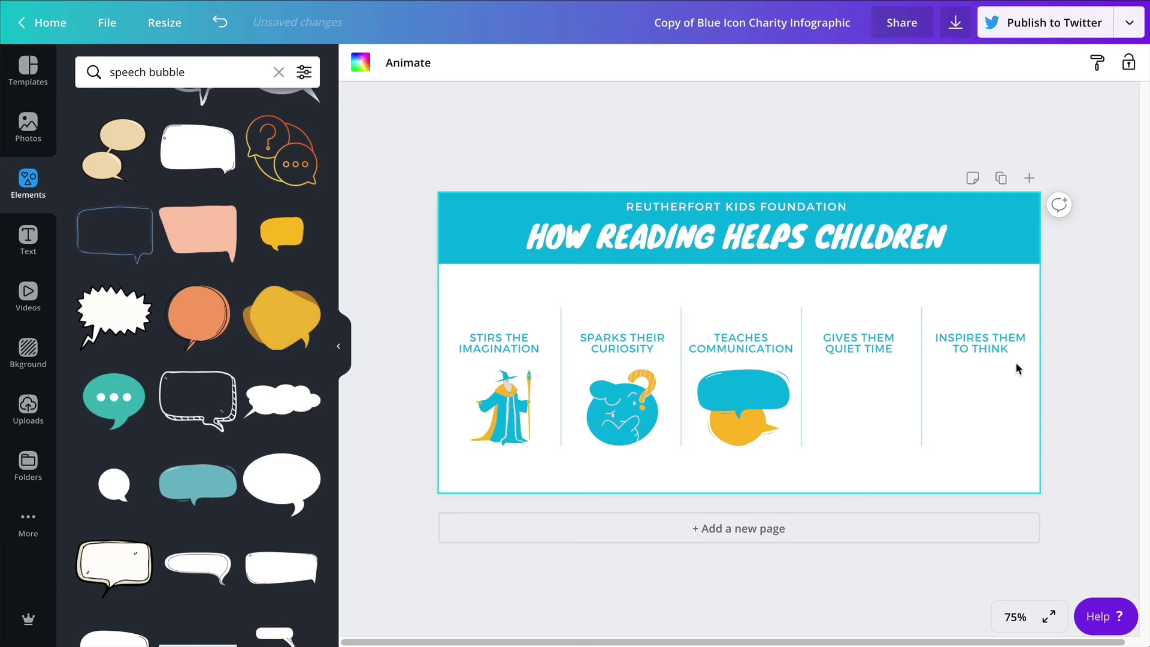
Step: Shrink only the turquoise bubble slightly from its lower edge so more of the yellow-orange bubble shows below it
{"action": "left_click", "coordinate": [724, 399]}
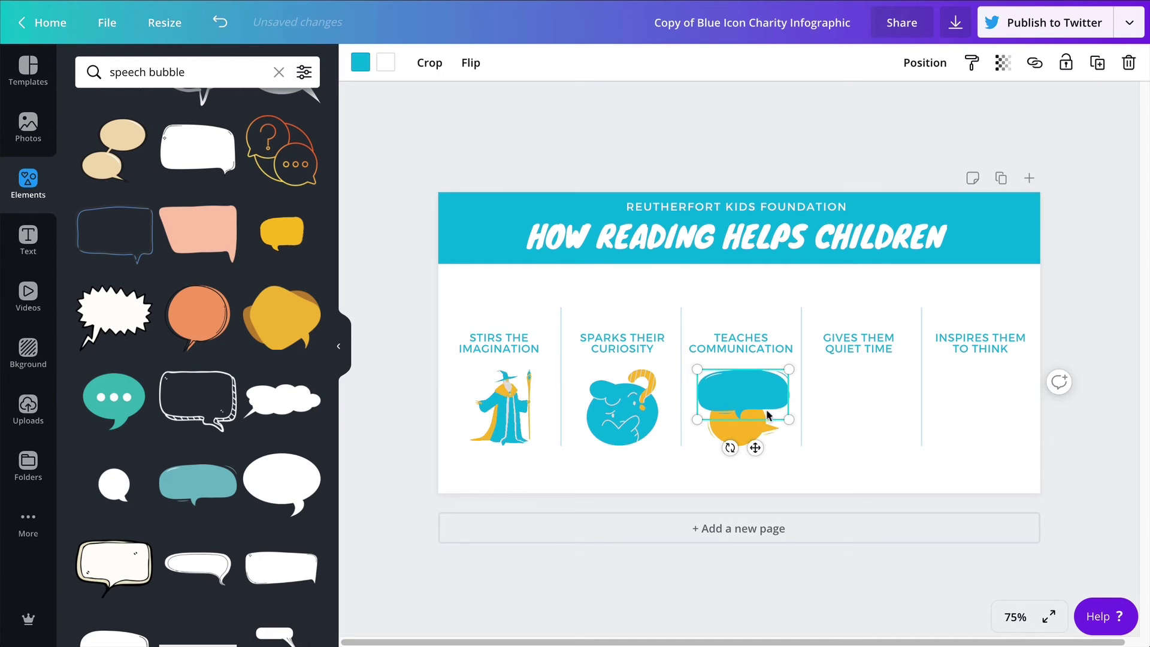
{"action": "left_click_drag", "start_coordinate": [789, 418], "coordinate": [775, 407]}
{"action": "left_click", "coordinate": [849, 435]}
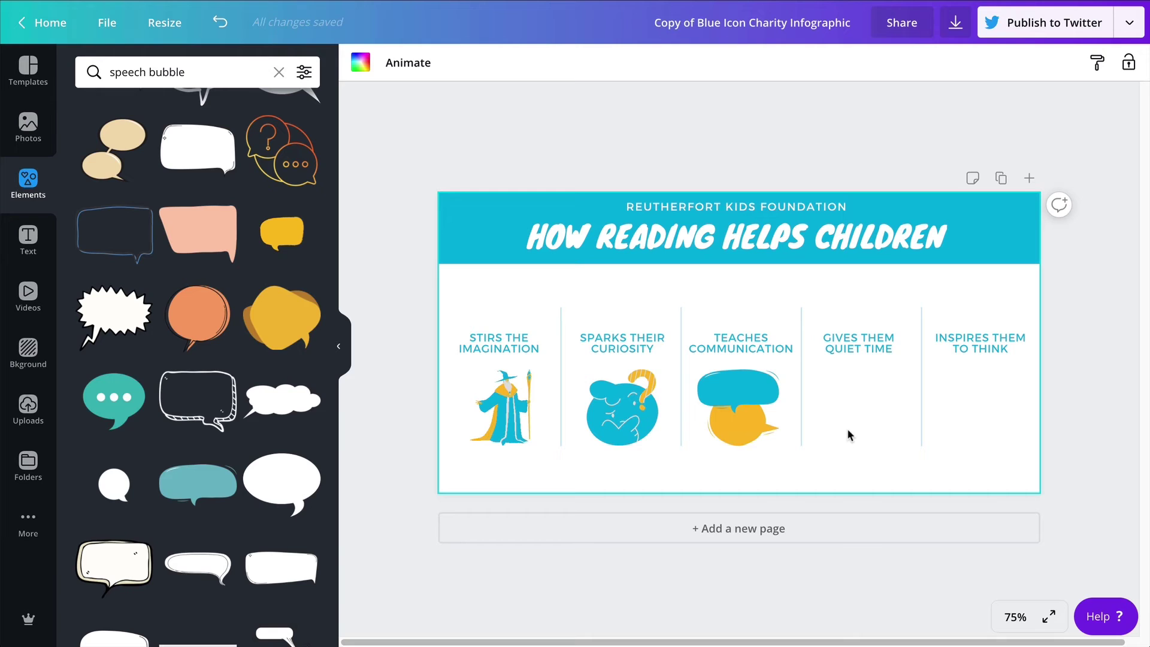
Step: Search the elements for "sitting reading"
{"action": "left_click", "coordinate": [211, 72]}
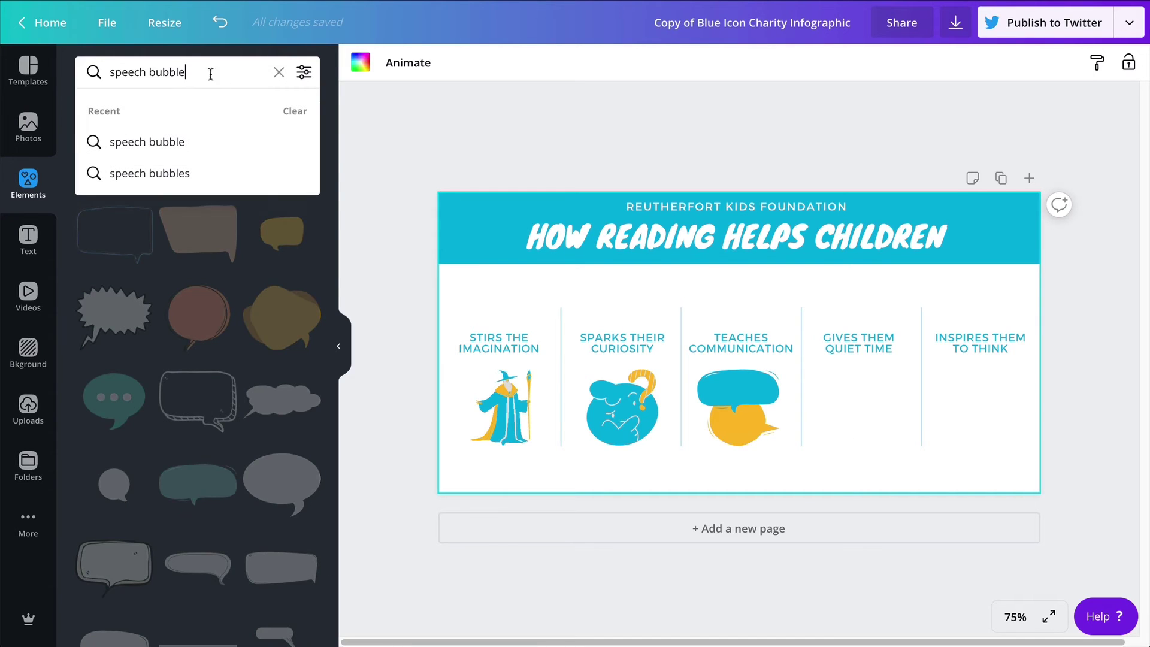
{"action": "left_click_drag", "start_coordinate": [210, 72], "coordinate": [92, 72]}
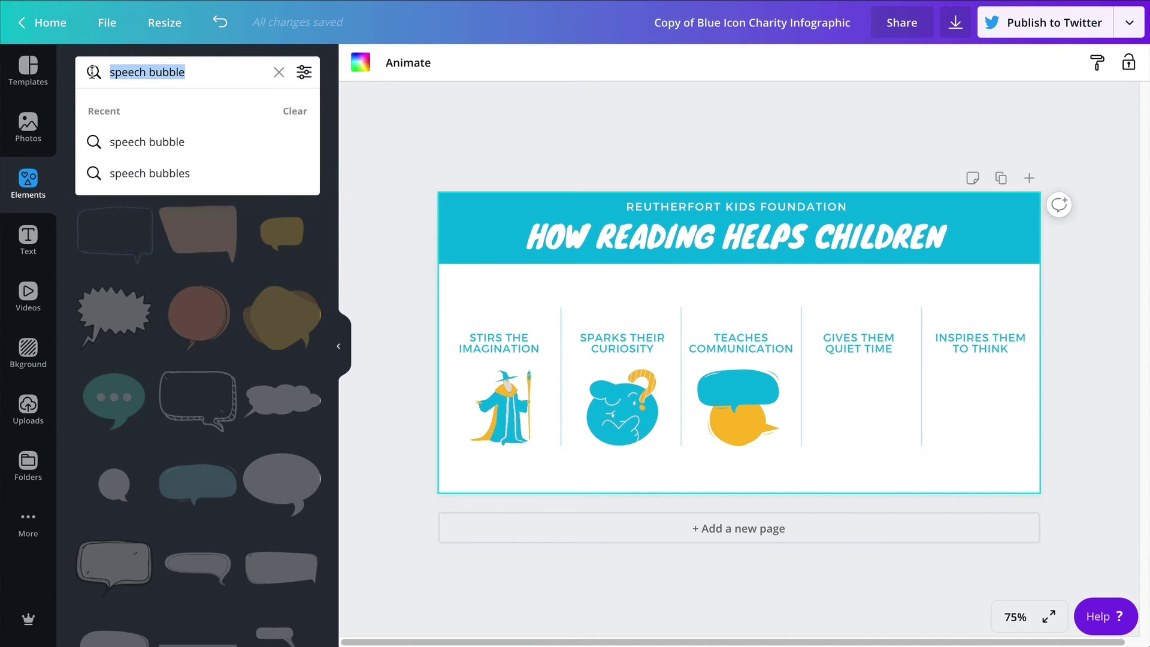
{"action": "type", "text": "sitting reading"}
{"action": "key", "text": "Return"}
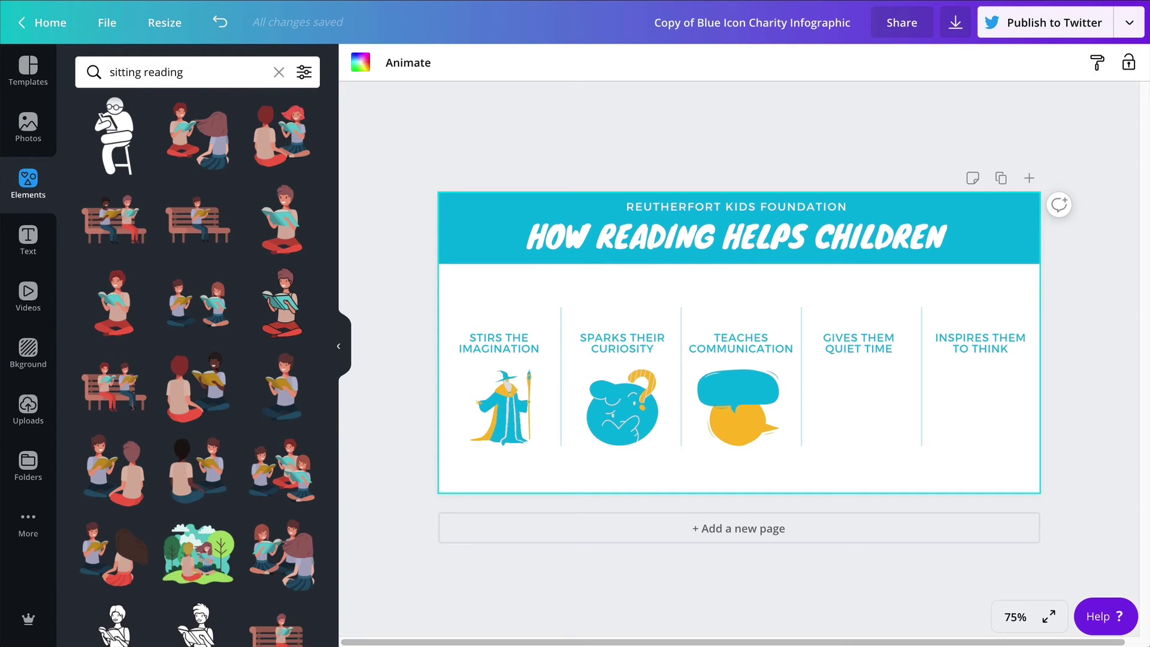
Step: Try the cross-legged boy with a yellow book and the red-haired reader in red trousers on the page, removing each one
{"action": "scroll", "coordinate": [239, 437], "scroll_direction": "down", "scroll_amount": 3}
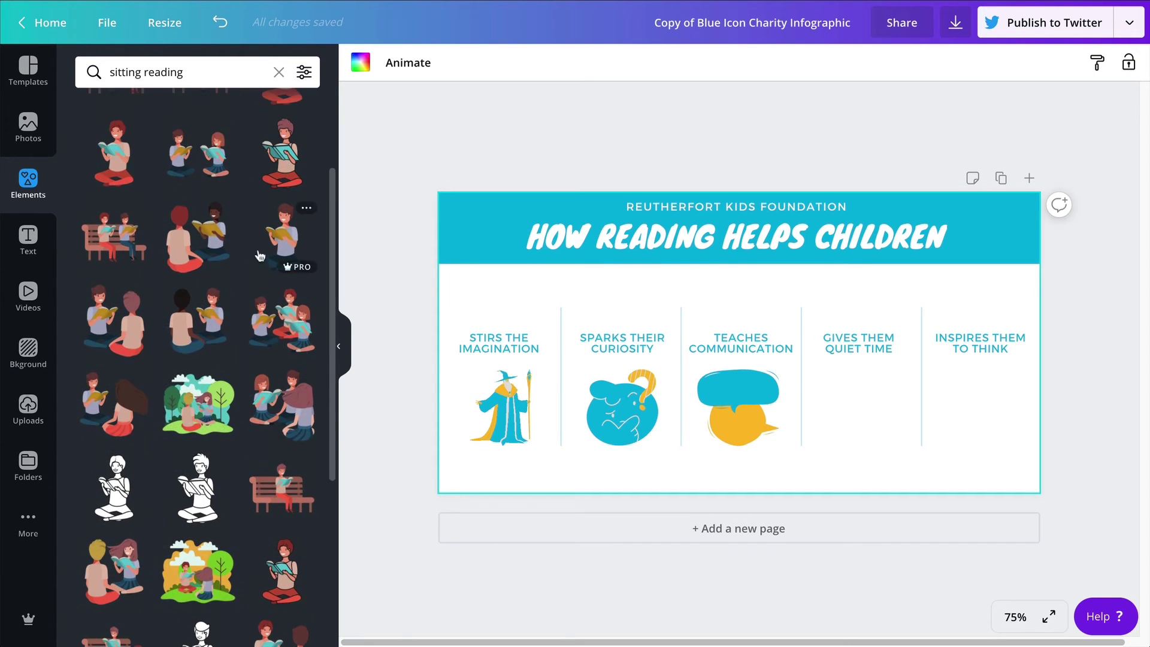
{"action": "left_click", "coordinate": [284, 240]}
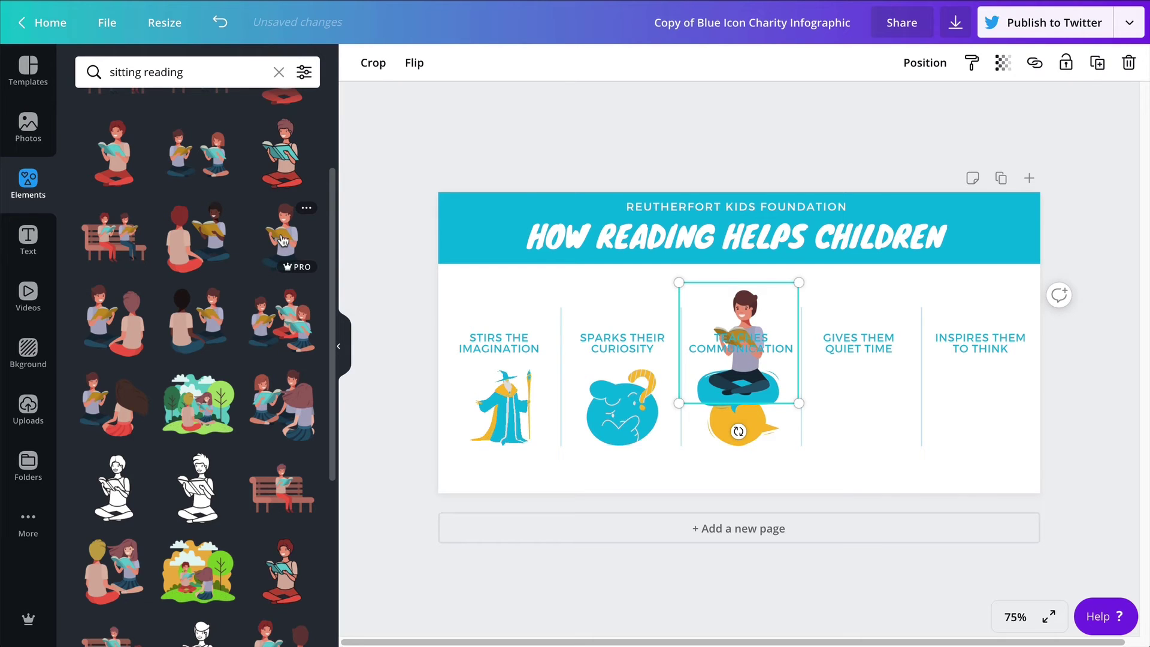
{"action": "key", "text": "Delete"}
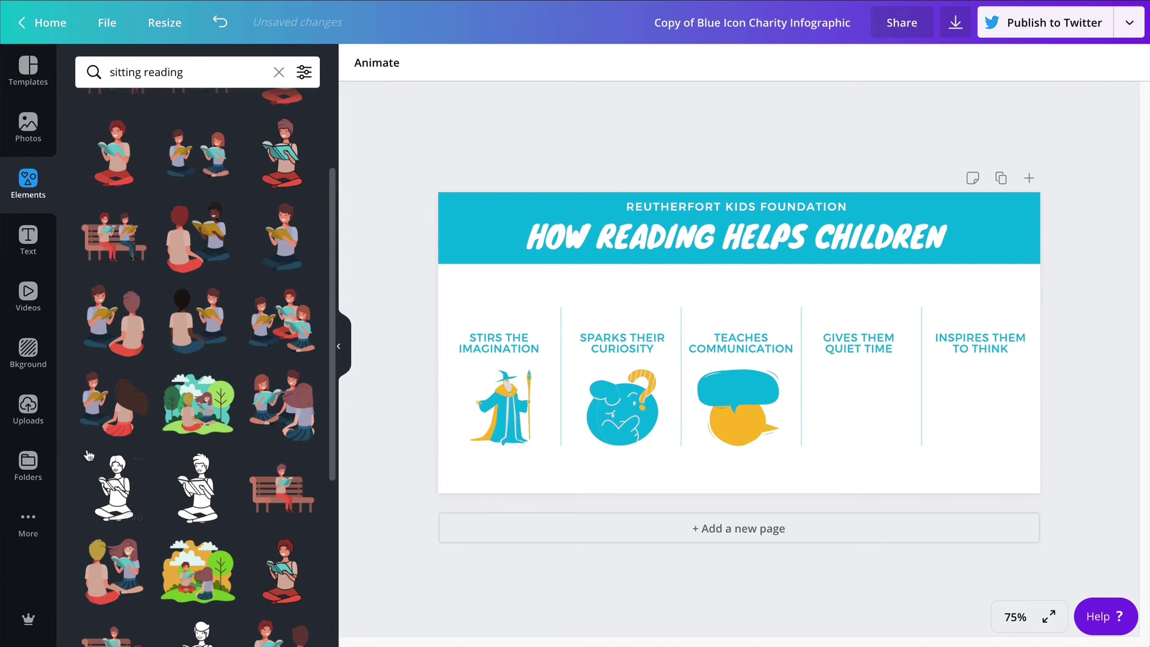
{"action": "scroll", "coordinate": [86, 455], "scroll_direction": "down", "scroll_amount": 3}
{"action": "left_click", "coordinate": [286, 395]}
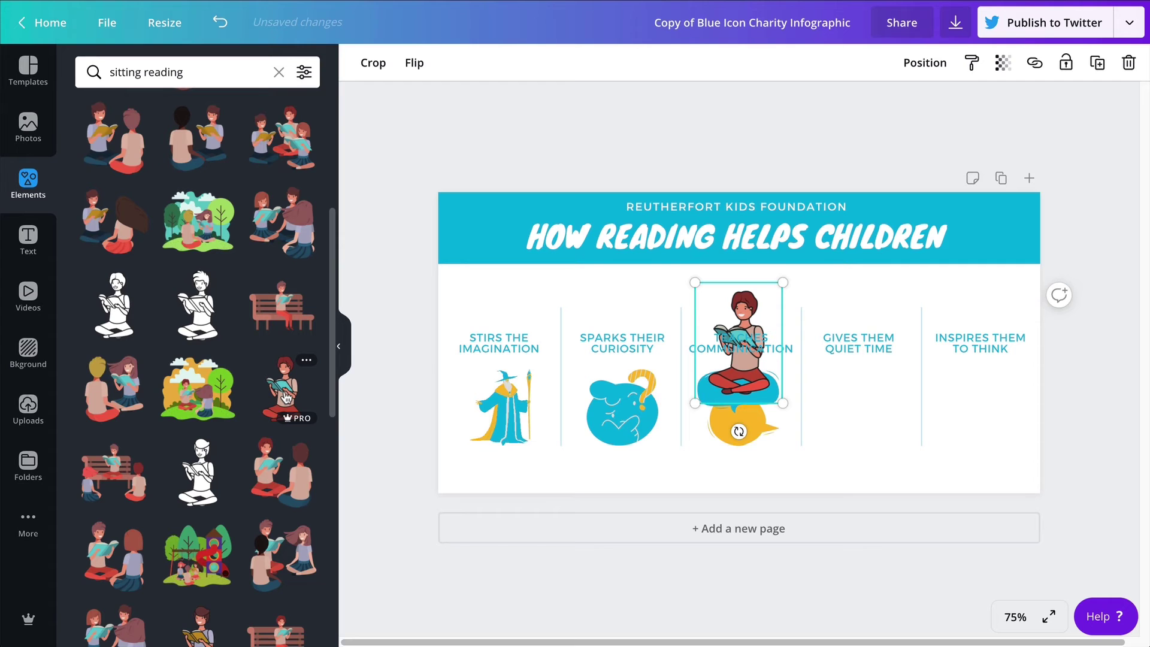
{"action": "key", "text": "Delete"}
Step: Try the seated woman in a purple top and the long-haired girl with a teal book on the page, removing each one
{"action": "scroll", "coordinate": [270, 431], "scroll_direction": "down", "scroll_amount": 8}
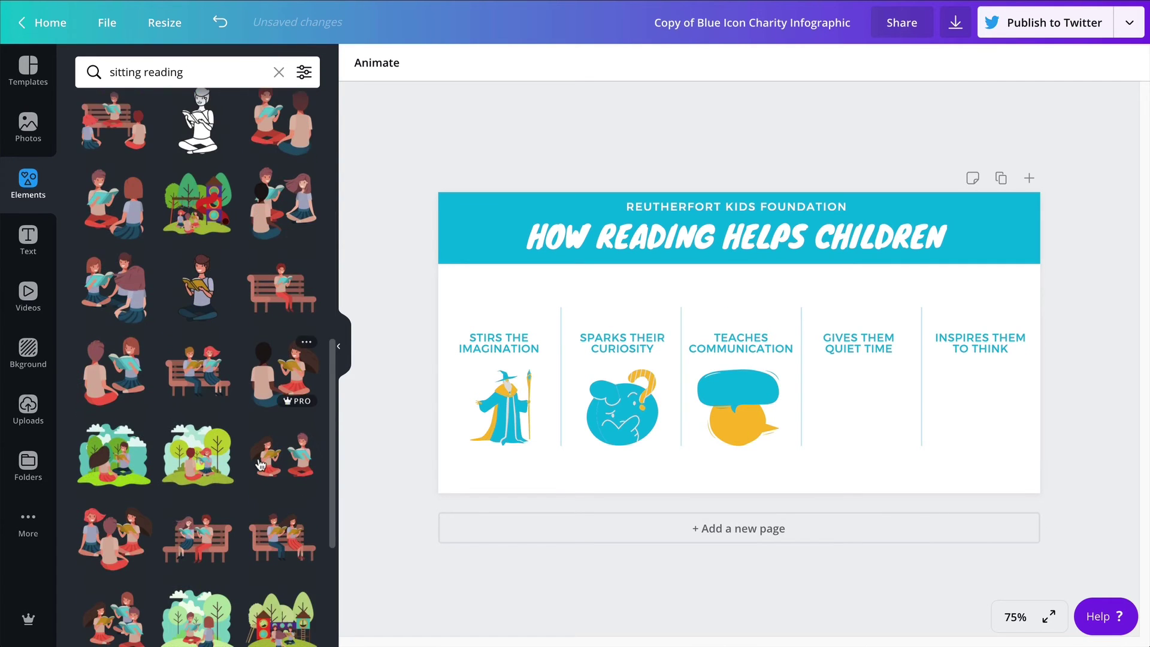
{"action": "scroll", "coordinate": [262, 468], "scroll_direction": "down", "scroll_amount": 5}
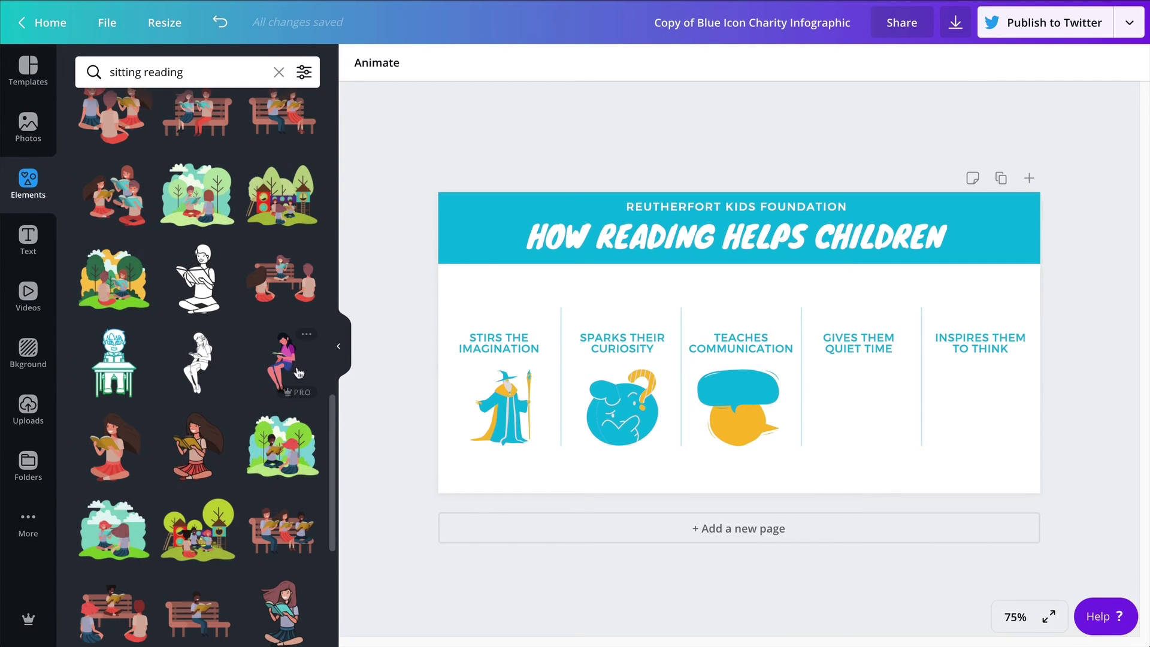
{"action": "left_click", "coordinate": [295, 373]}
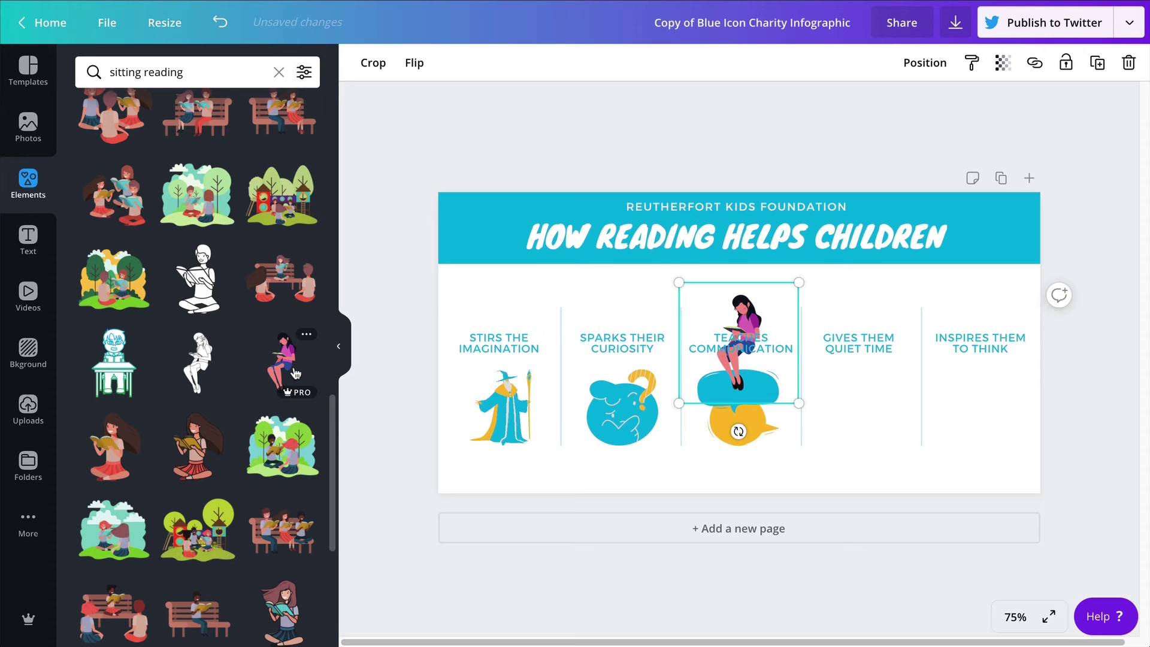
{"action": "key", "text": "Delete"}
{"action": "scroll", "coordinate": [288, 389], "scroll_direction": "down", "scroll_amount": 3}
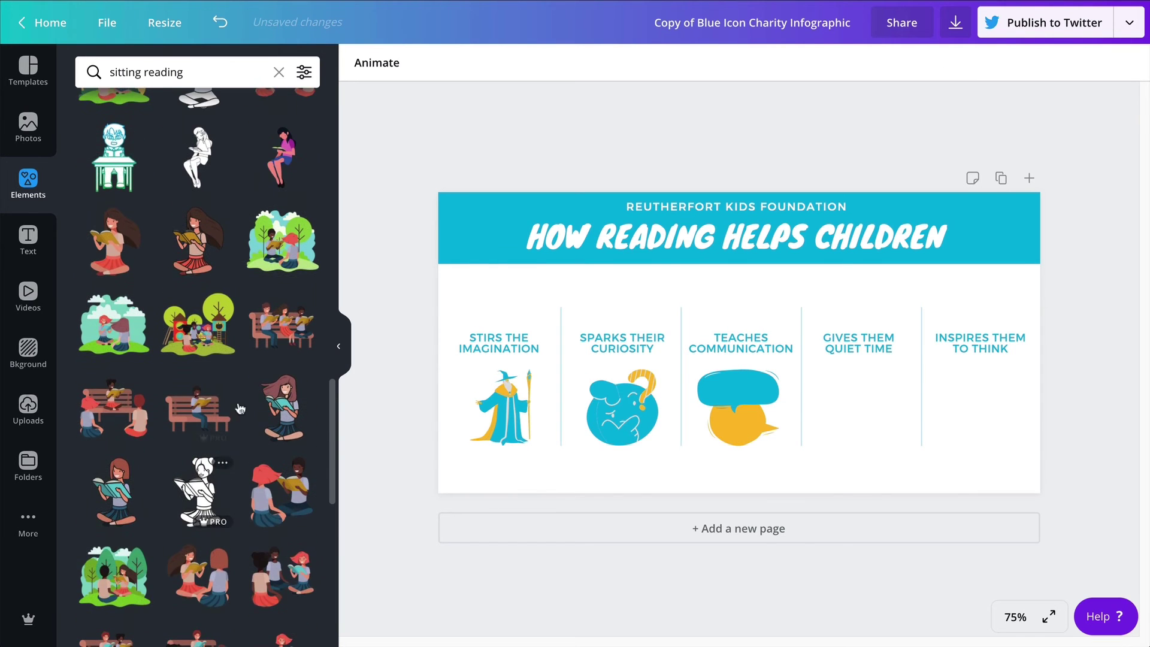
{"action": "left_click", "coordinate": [279, 414]}
{"action": "key", "text": "Delete"}
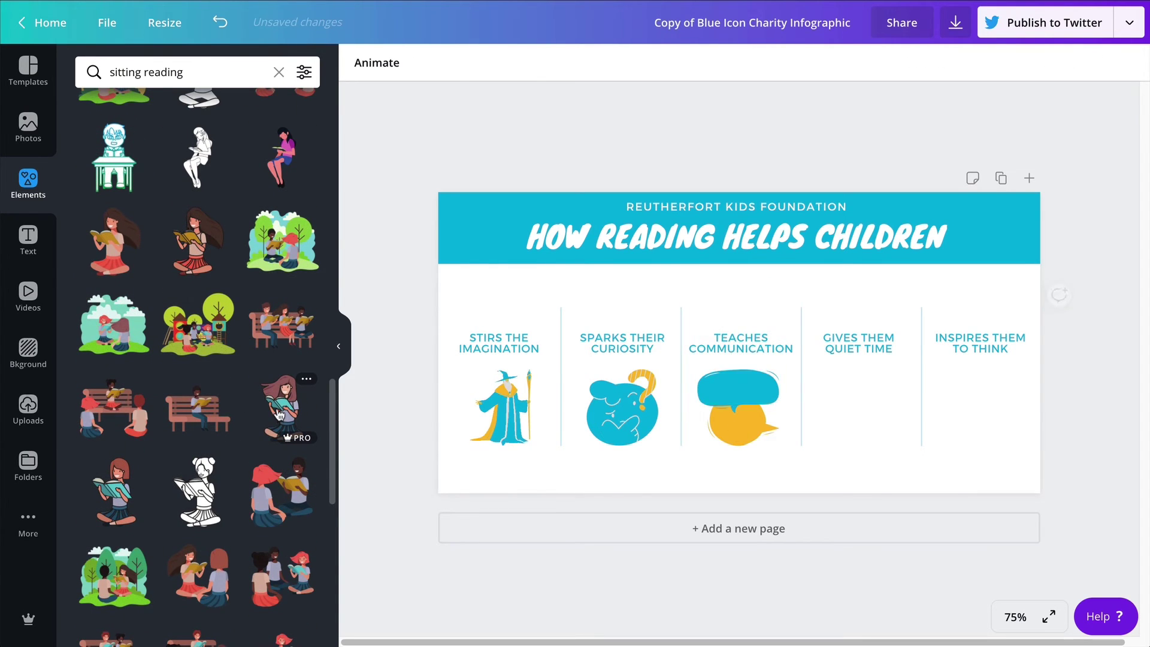
Step: Try the cross-legged dark-haired reader in a lilac shirt with a yellow book on the page and remove it
{"action": "scroll", "coordinate": [279, 414], "scroll_direction": "down", "scroll_amount": 4}
{"action": "scroll", "coordinate": [184, 466], "scroll_direction": "down", "scroll_amount": 1}
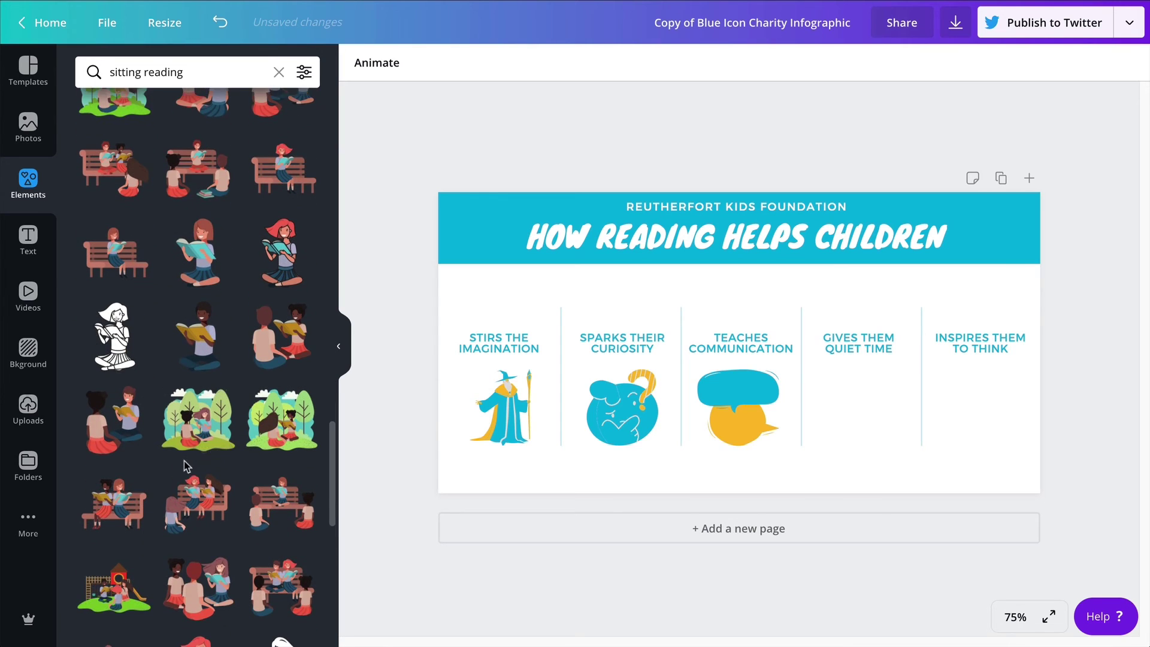
{"action": "left_click", "coordinate": [204, 317]}
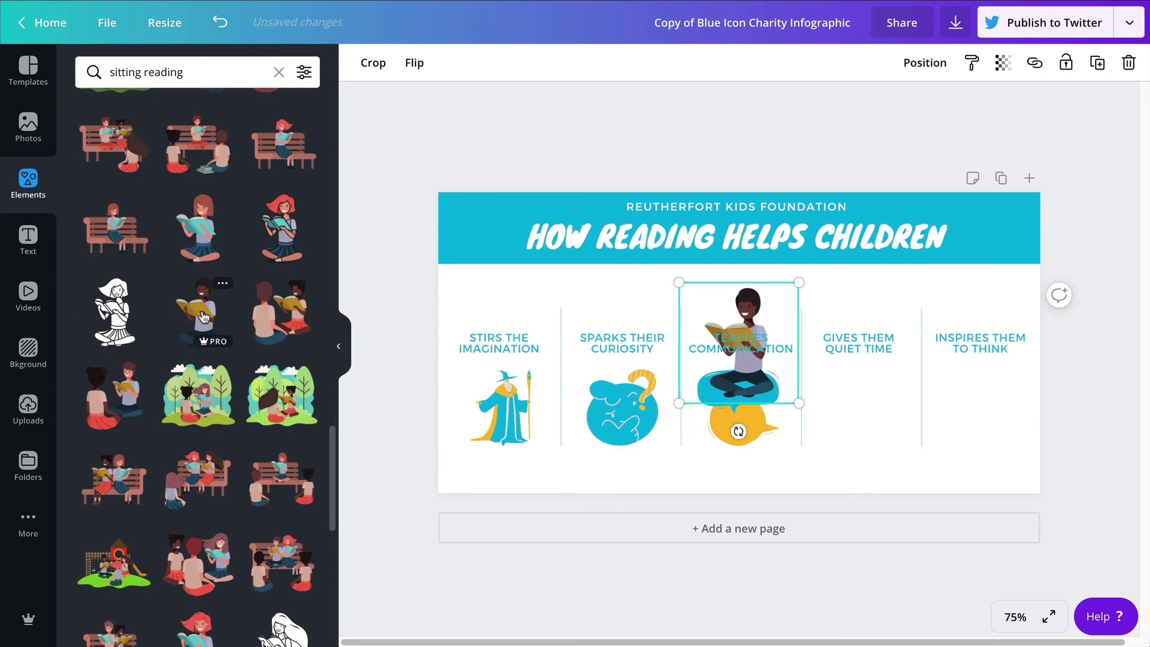
{"action": "key", "text": "Delete"}
Step: Browse further through the reading graphics, try the child reading a newspaper on a bench, and remove it
{"action": "scroll", "coordinate": [208, 439], "scroll_direction": "down", "scroll_amount": 5}
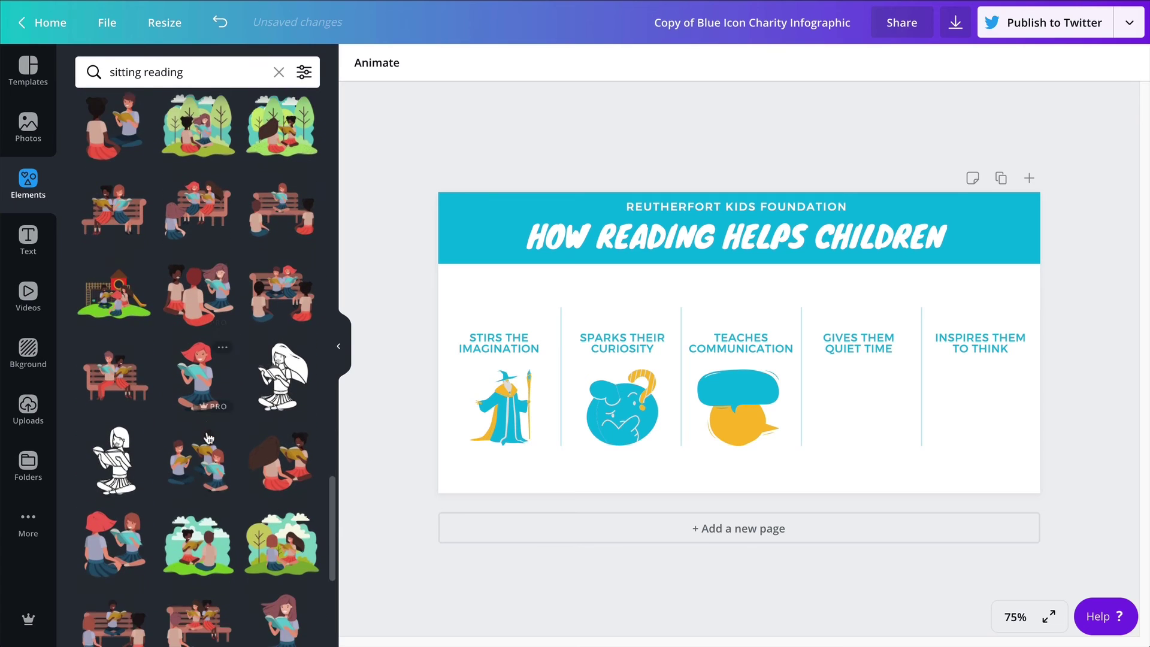
{"action": "scroll", "coordinate": [209, 438], "scroll_direction": "down", "scroll_amount": 10}
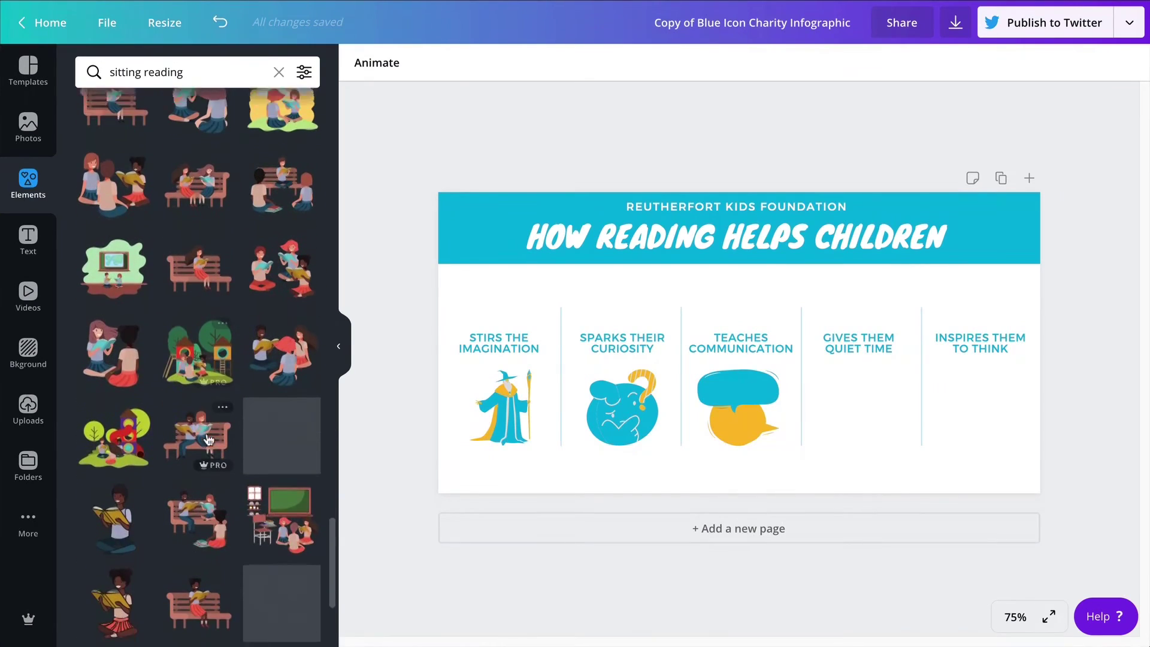
{"action": "scroll", "coordinate": [208, 439], "scroll_direction": "down", "scroll_amount": 8}
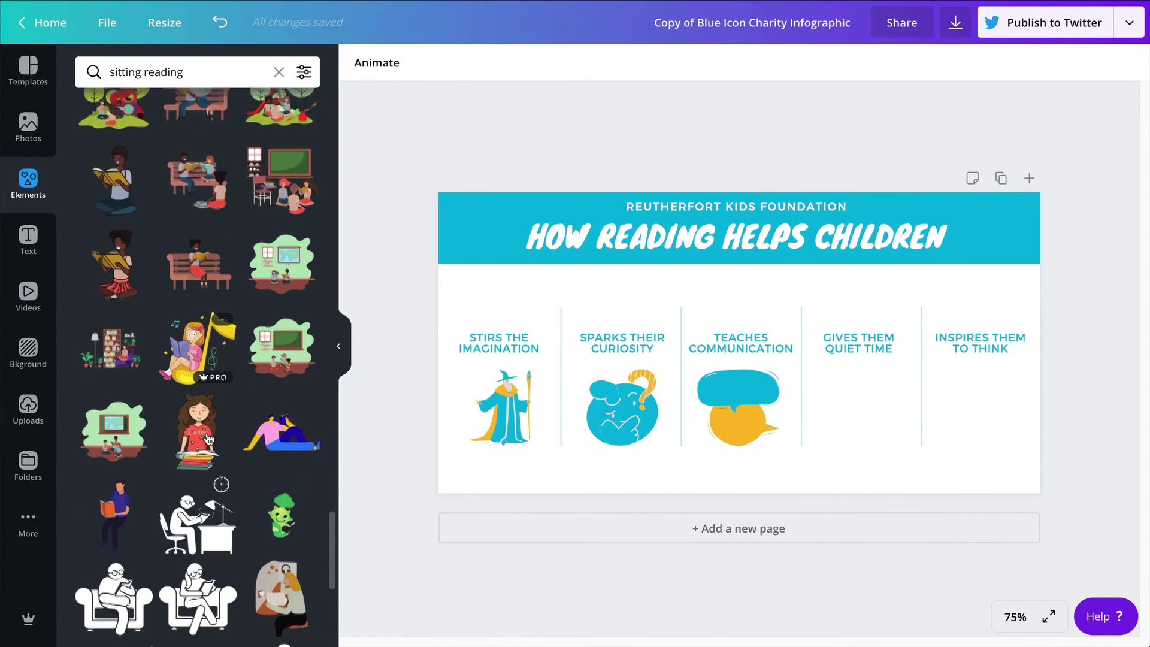
{"action": "scroll", "coordinate": [208, 441], "scroll_direction": "down", "scroll_amount": 5}
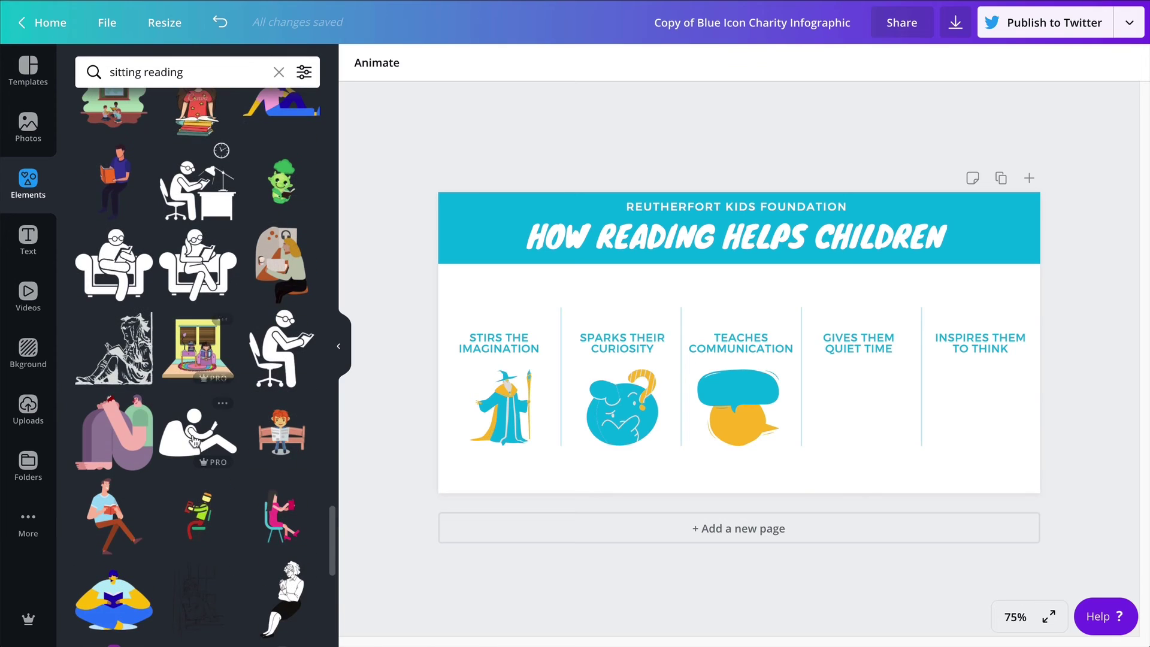
{"action": "scroll", "coordinate": [194, 443], "scroll_direction": "down", "scroll_amount": 1}
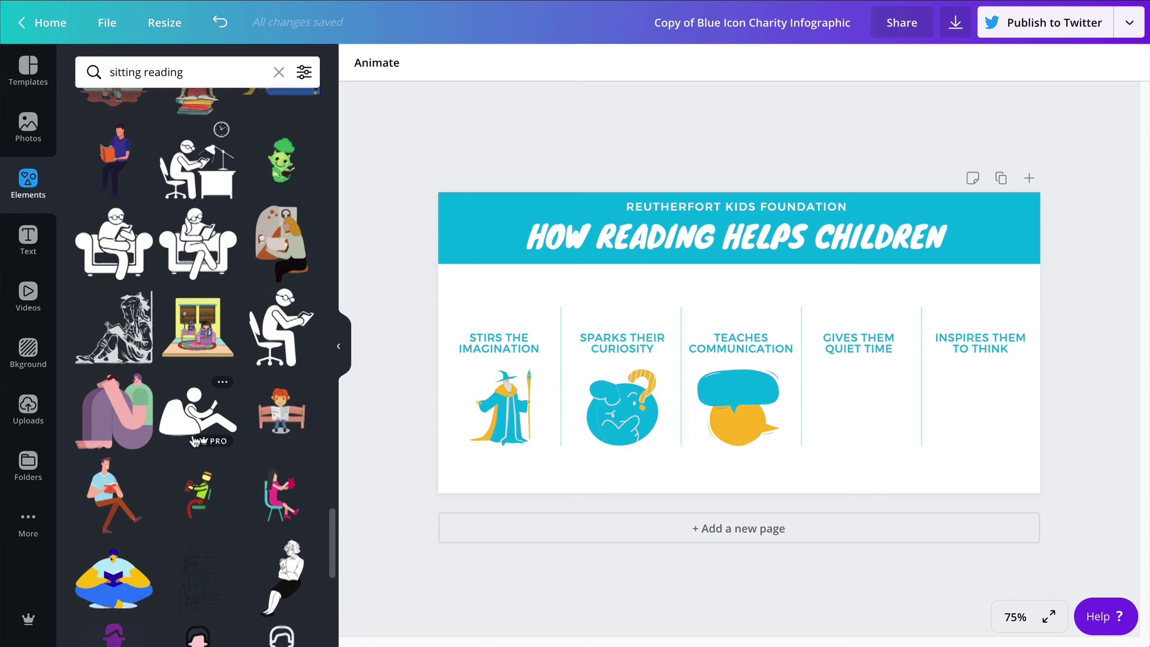
{"action": "left_click", "coordinate": [309, 417]}
{"action": "key", "text": "Delete"}
Step: Try the seated man in a light blue shirt and the cross-legged yellow-and-blue reader on the page, removing each one
{"action": "scroll", "coordinate": [119, 470], "scroll_direction": "down", "scroll_amount": 3}
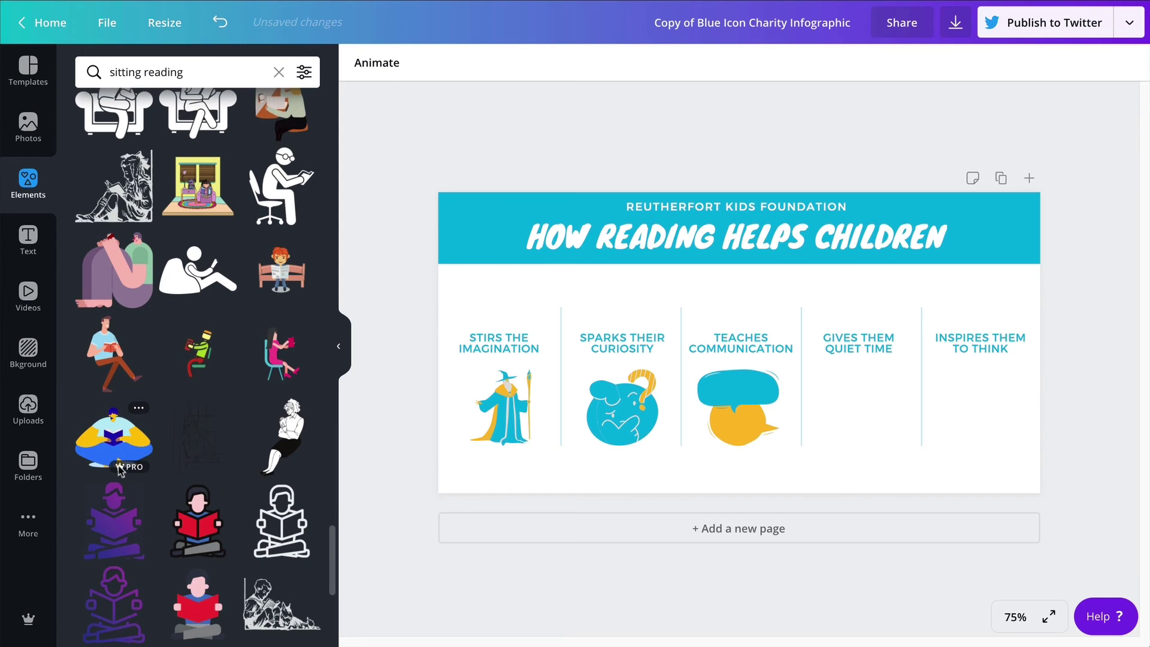
{"action": "left_click", "coordinate": [103, 355]}
{"action": "key", "text": "Delete"}
{"action": "left_click", "coordinate": [111, 451]}
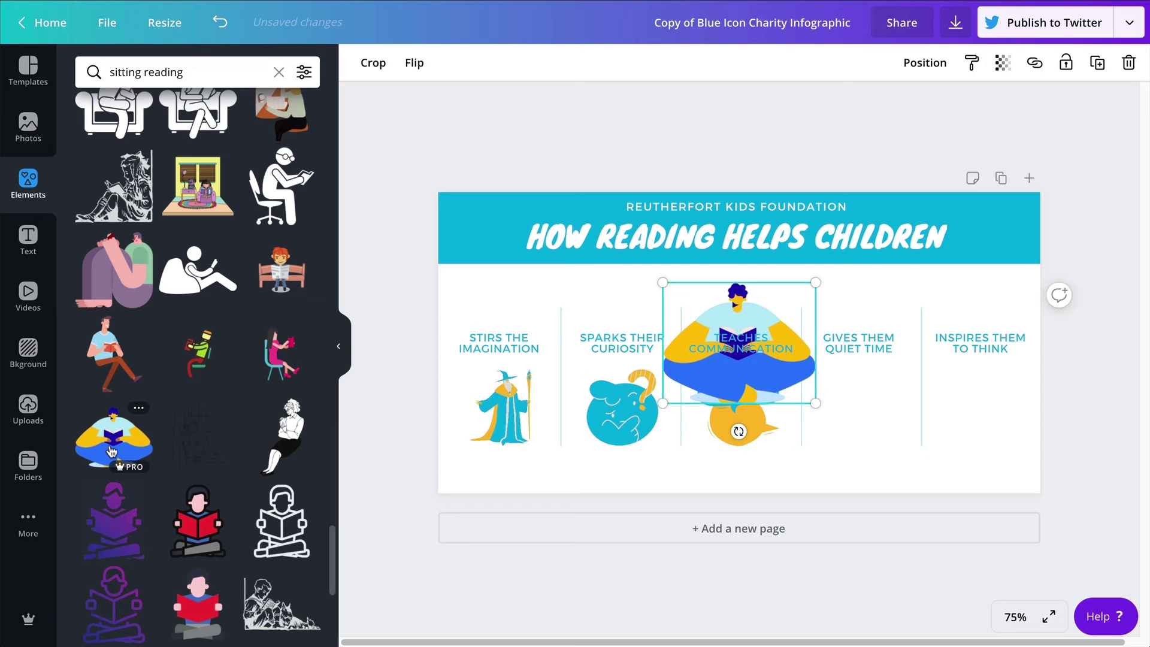
{"action": "key", "text": "Delete"}
Step: Try the graphic of a reader reclining in a pink bean bag on the page and remove it
{"action": "scroll", "coordinate": [111, 451], "scroll_direction": "down", "scroll_amount": 6}
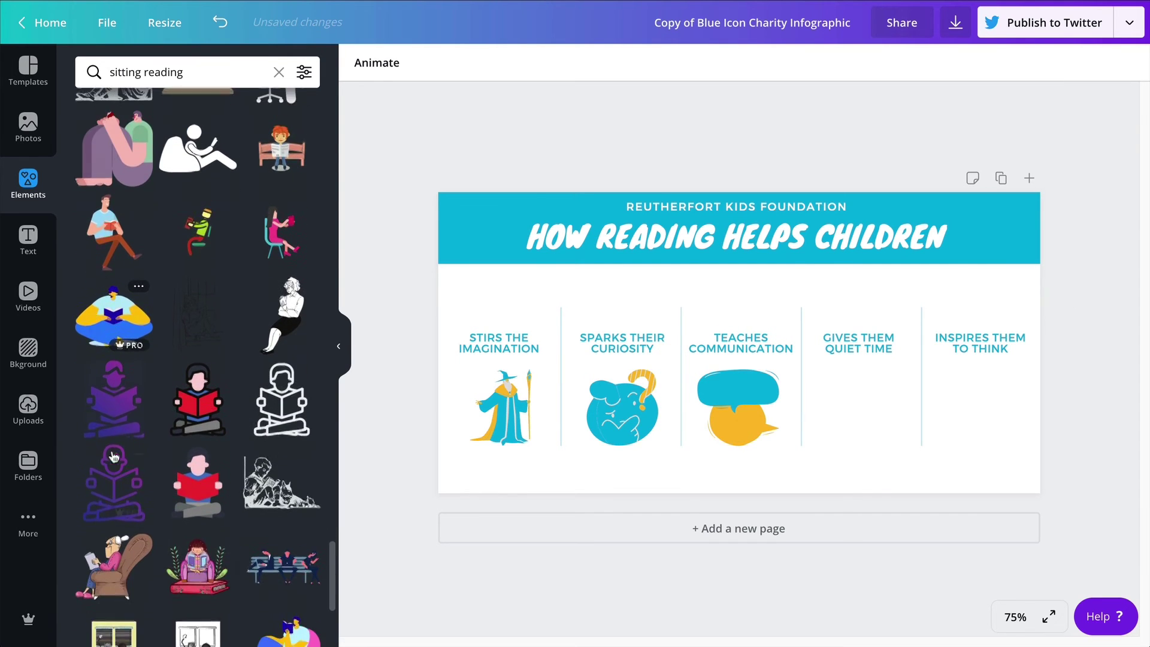
{"action": "scroll", "coordinate": [114, 460], "scroll_direction": "down", "scroll_amount": 2}
{"action": "left_click", "coordinate": [271, 346]}
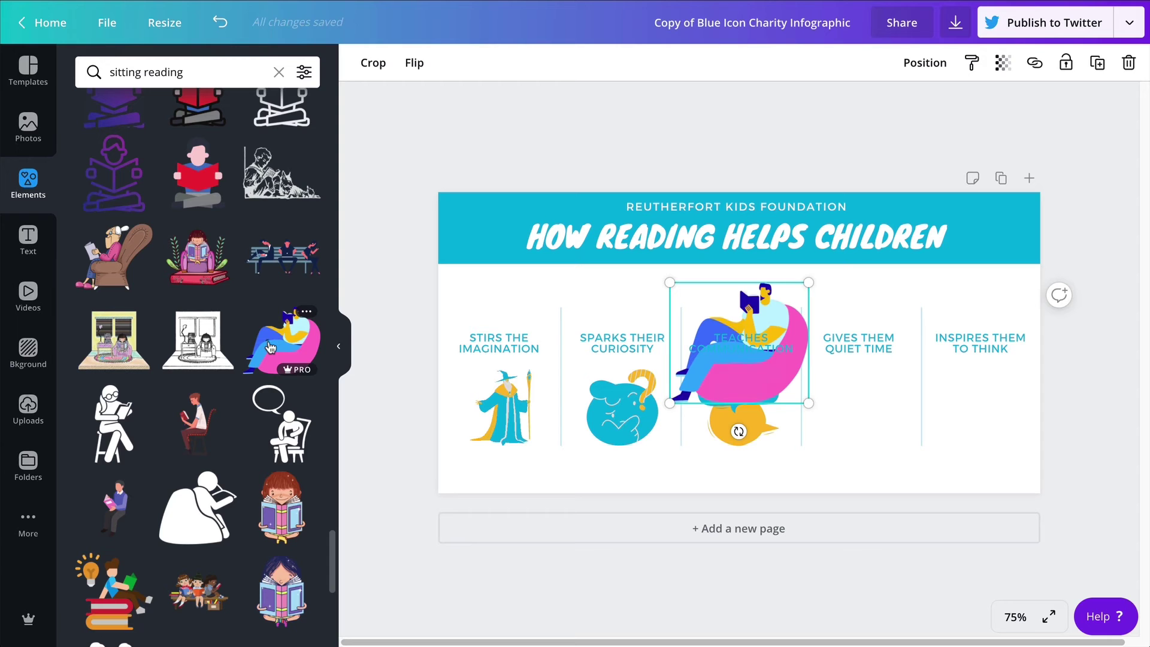
{"action": "key", "text": "Delete"}
Step: Add the free line-art graphic of a person in an orange top reading on a white pouf from the further results
{"action": "scroll", "coordinate": [271, 346], "scroll_direction": "down", "scroll_amount": 6}
{"action": "scroll", "coordinate": [222, 478], "scroll_direction": "down", "scroll_amount": 15}
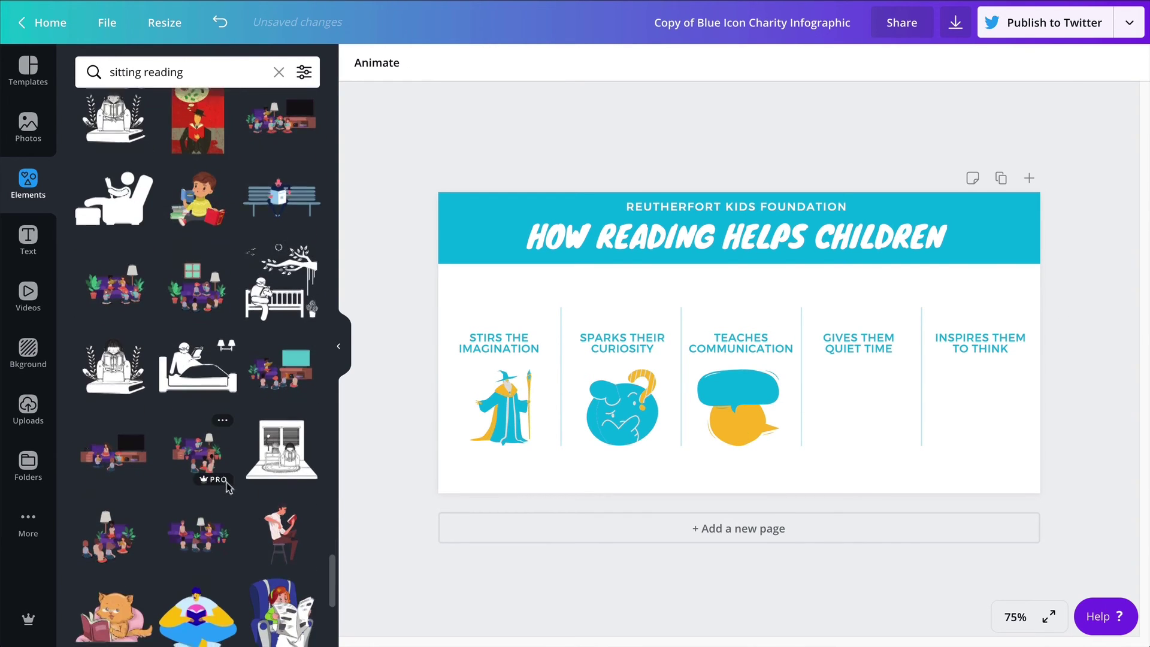
{"action": "scroll", "coordinate": [228, 486], "scroll_direction": "down", "scroll_amount": 12}
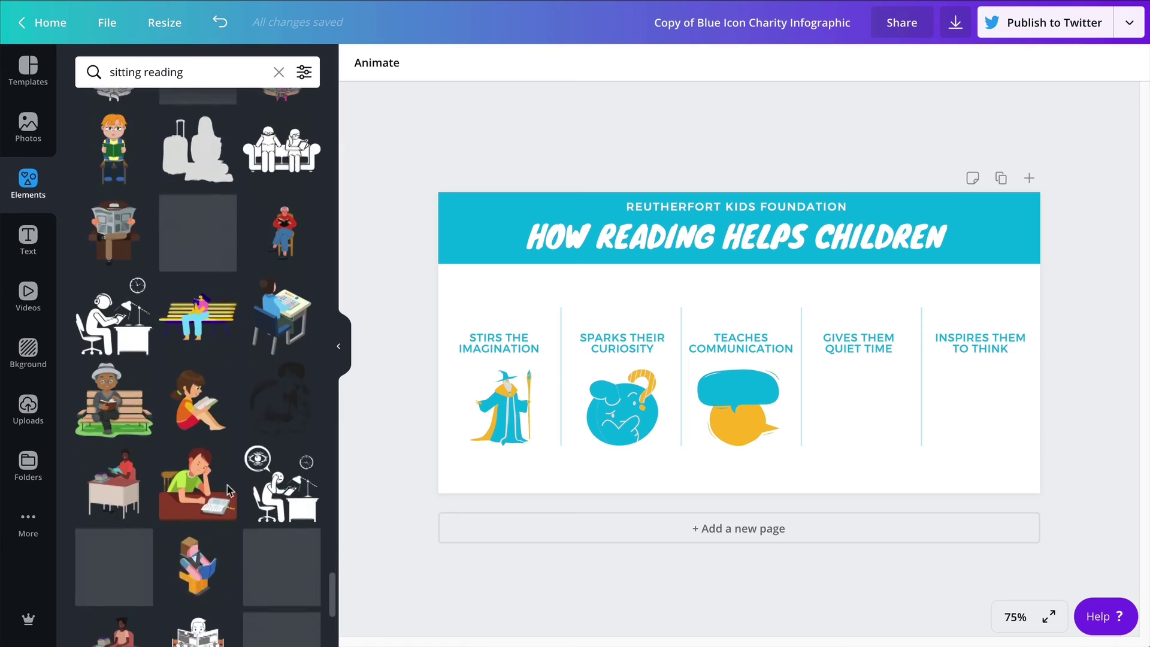
{"action": "scroll", "coordinate": [228, 490], "scroll_direction": "down", "scroll_amount": 10}
{"action": "scroll", "coordinate": [230, 490], "scroll_direction": "down", "scroll_amount": 8}
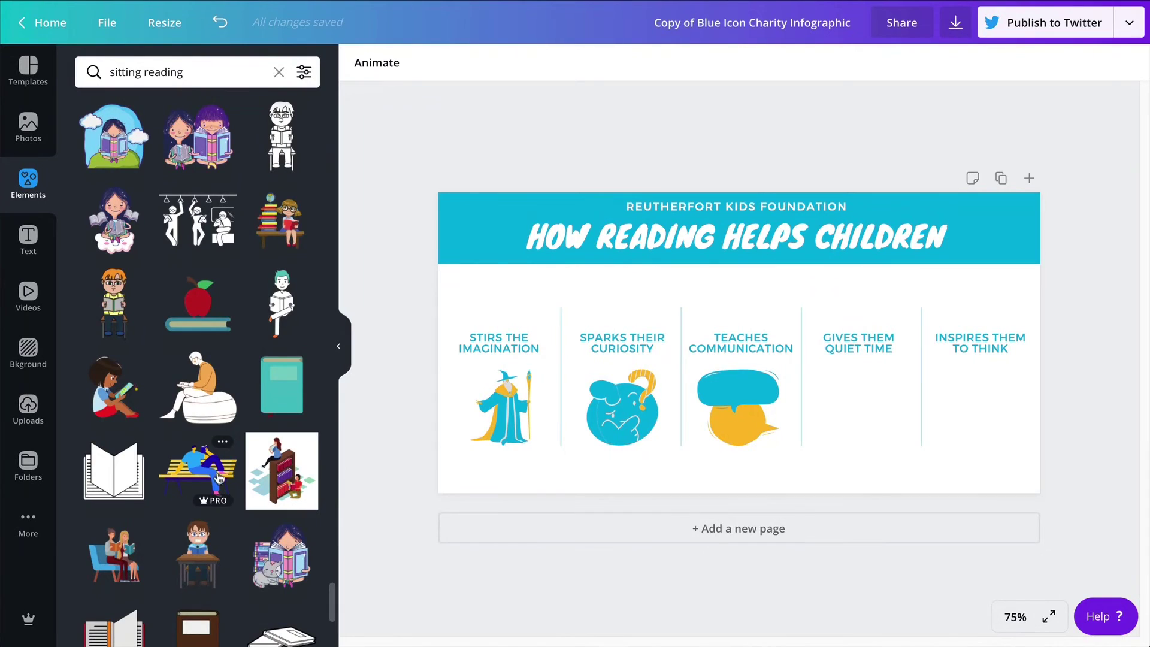
{"action": "left_click", "coordinate": [209, 400]}
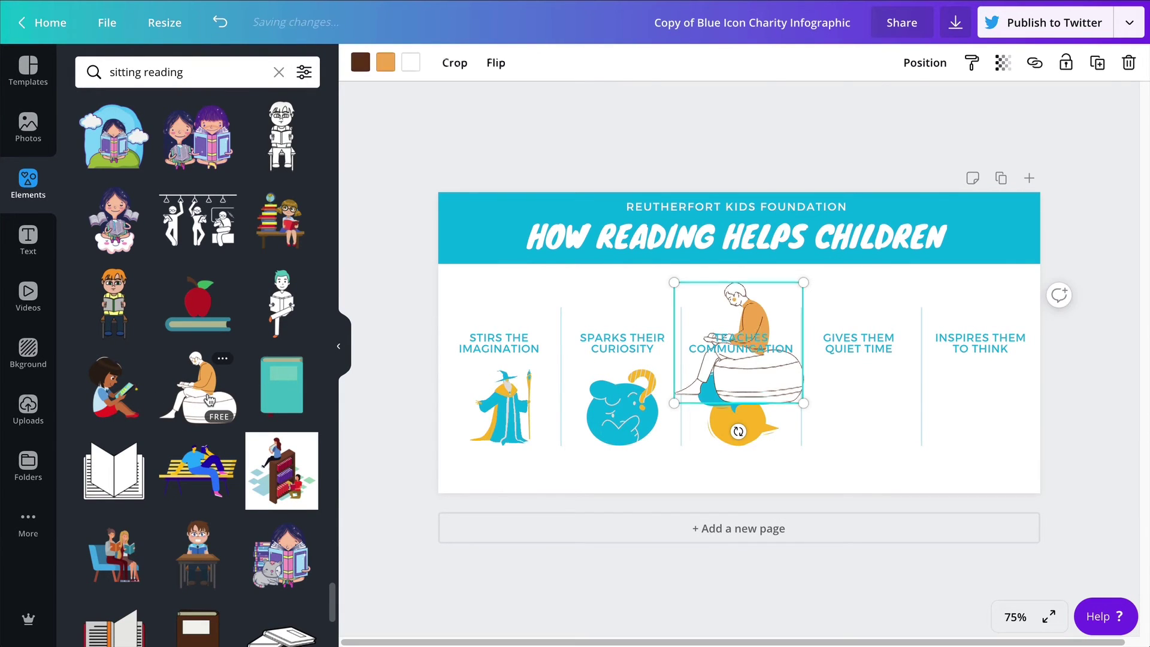
Step: Scale the pouf reader down to the neighboring graphics' height and place it under the "Gives them quiet time" caption
{"action": "left_click_drag", "start_coordinate": [774, 376], "coordinate": [885, 436]}
{"action": "left_click_drag", "start_coordinate": [912, 346], "coordinate": [862, 392]}
{"action": "left_click_drag", "start_coordinate": [852, 436], "coordinate": [879, 417]}
{"action": "left_click_drag", "start_coordinate": [901, 373], "coordinate": [905, 369]}
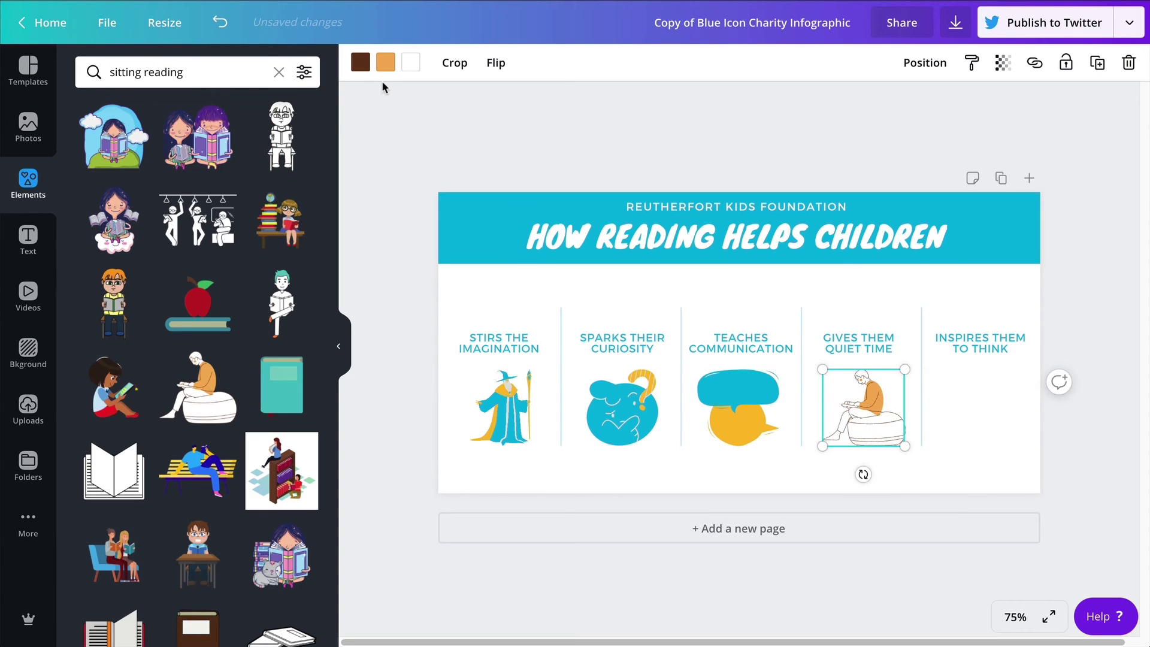
Step: Recolor the pouf reader: white areas in the header's turquoise, the orange top in yellow-orange, and the brown lines in light gray
{"action": "left_click", "coordinate": [359, 60]}
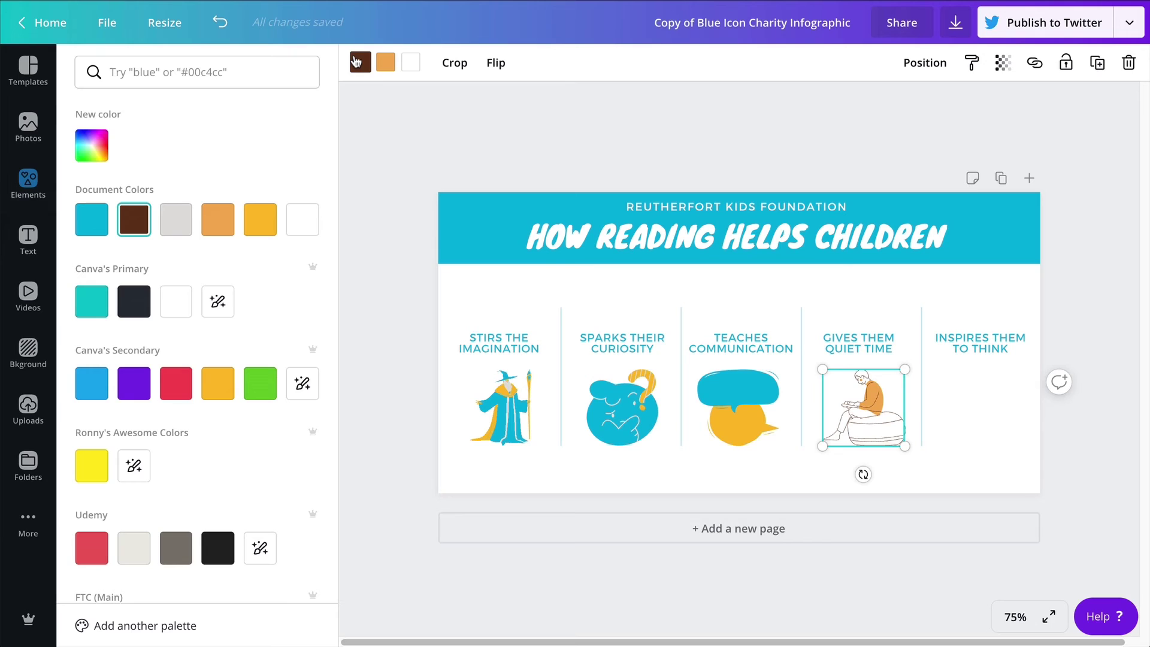
{"action": "left_click", "coordinate": [409, 62]}
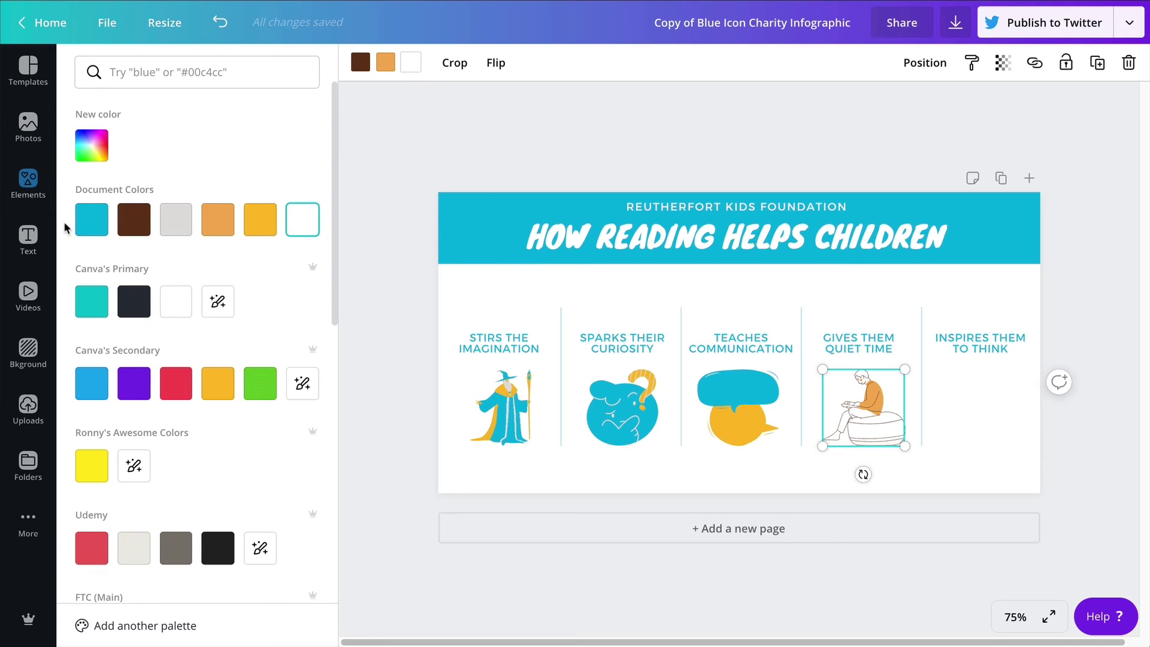
{"action": "left_click", "coordinate": [92, 228]}
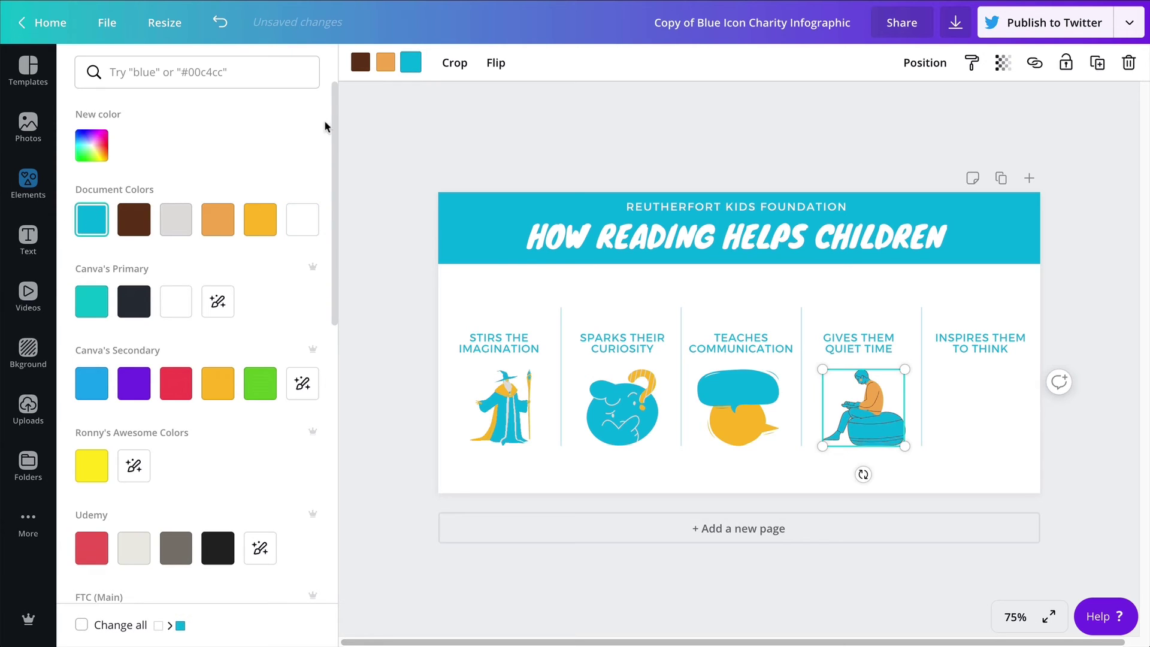
{"action": "left_click", "coordinate": [385, 62]}
{"action": "left_click", "coordinate": [262, 220]}
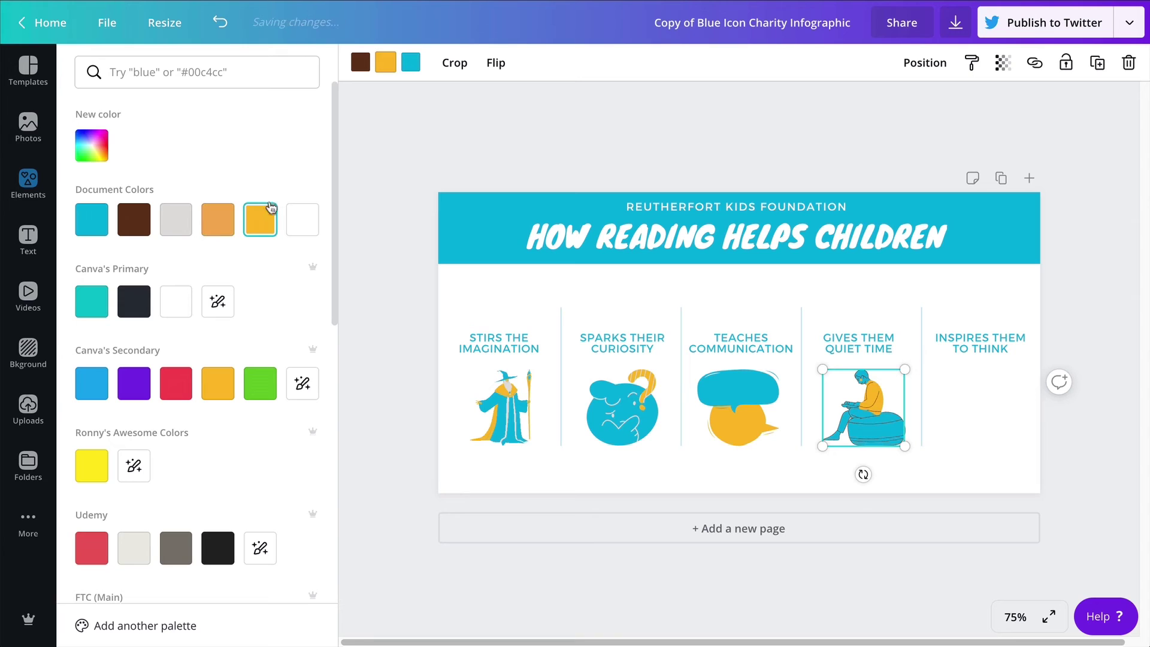
{"action": "left_click", "coordinate": [367, 63]}
{"action": "left_click", "coordinate": [180, 221]}
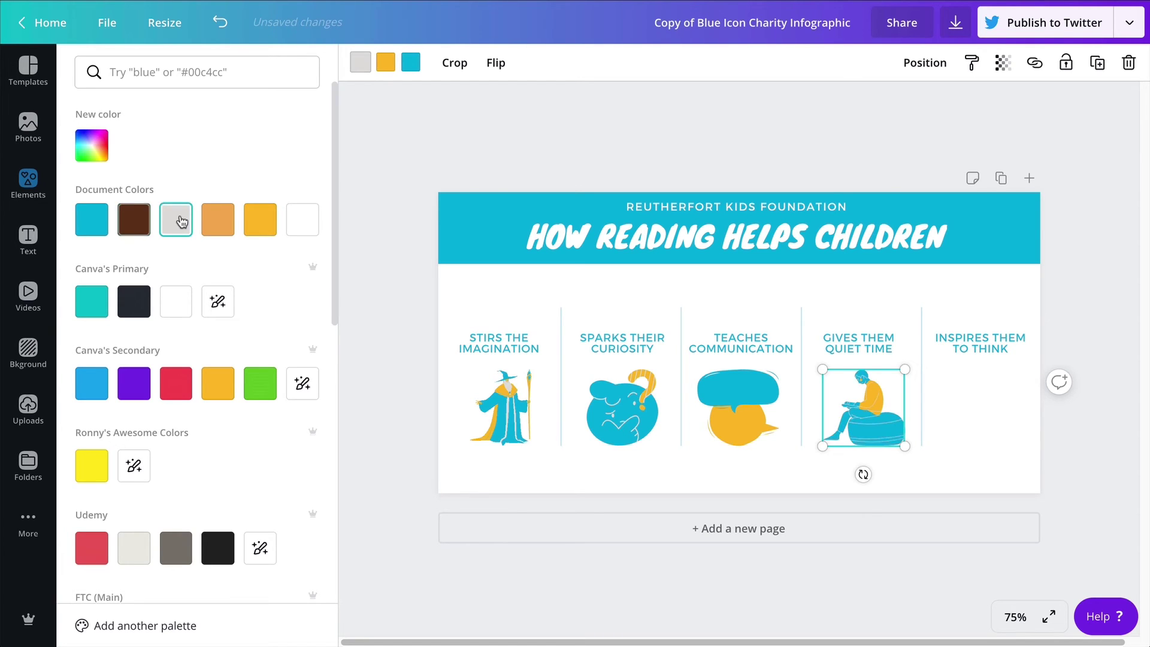
{"action": "left_click", "coordinate": [701, 476]}
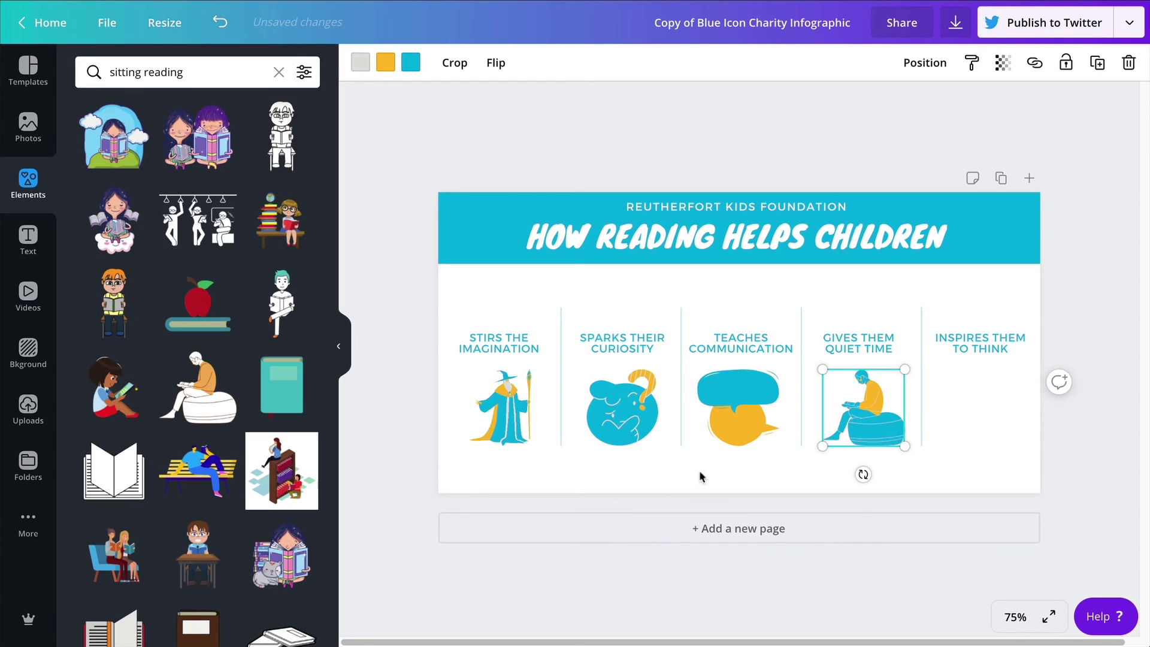
Step: Nudge the recolored reader slightly left so it centers under the fourth caption
{"action": "left_click", "coordinate": [999, 415]}
{"action": "left_click", "coordinate": [865, 423]}
{"action": "left_click_drag", "start_coordinate": [865, 423], "coordinate": [861, 422]}
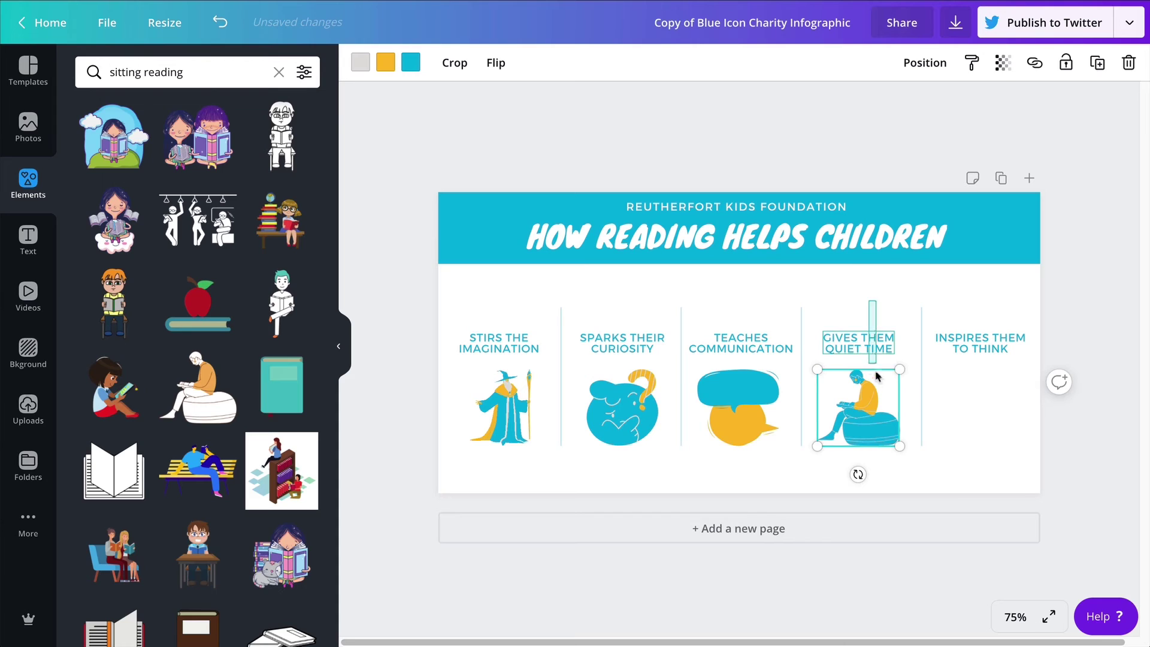
Step: Shift the "Gives them quiet time" caption together with its reader graphic slightly to center both in the fourth column
{"action": "left_click", "coordinate": [861, 342], "text": "shift"}
{"action": "left_click_drag", "start_coordinate": [865, 413], "coordinate": [866, 408]}
{"action": "left_click", "coordinate": [858, 289]}
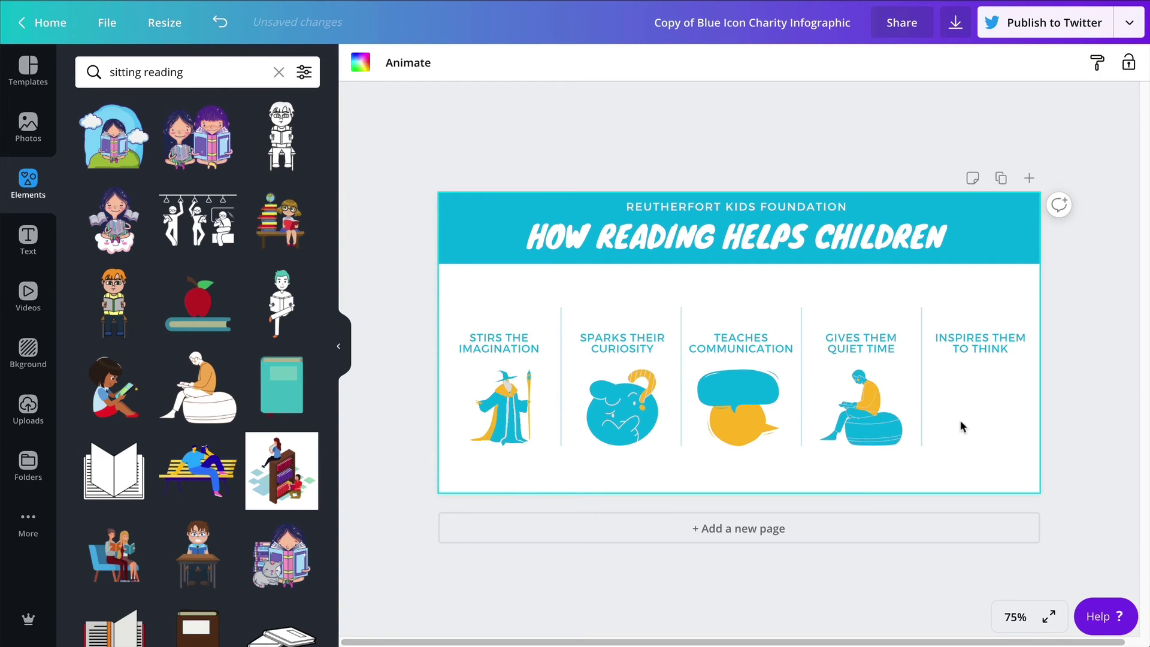
Step: Search the element library for "think brain" and for "brain", and look through the results for a fifth-column graphic
{"action": "left_click_drag", "start_coordinate": [187, 73], "coordinate": [95, 77]}
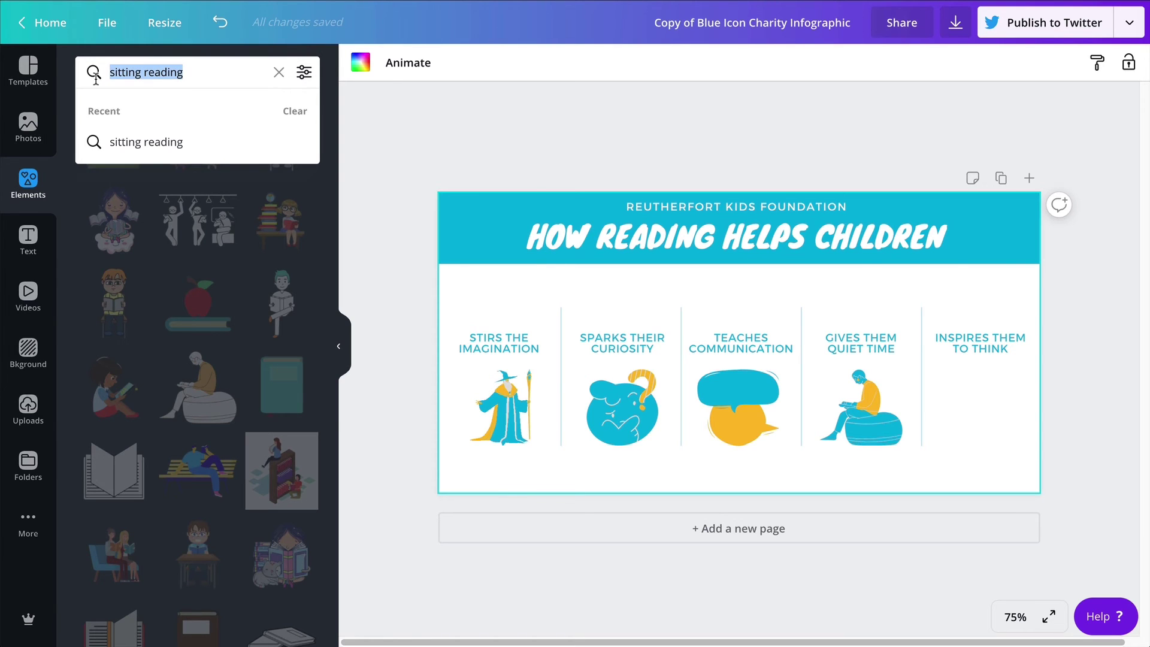
{"action": "type", "text": "think"}
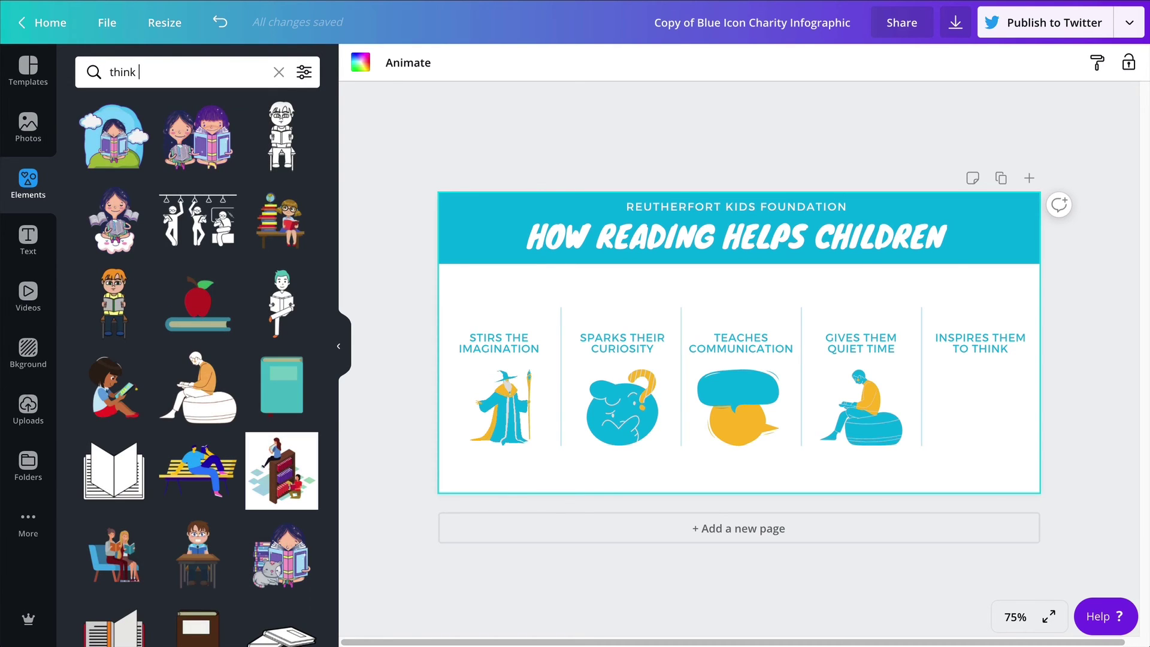
{"action": "key", "text": "Return"}
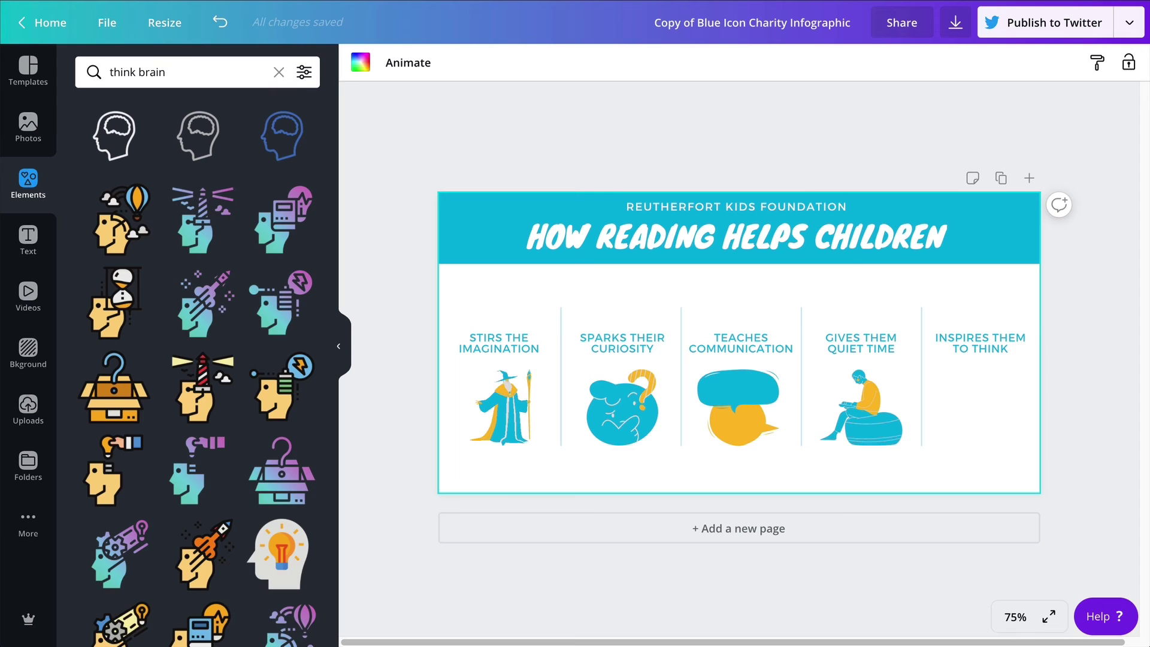
{"action": "scroll", "coordinate": [160, 364], "scroll_direction": "down", "scroll_amount": 6}
{"action": "scroll", "coordinate": [160, 364], "scroll_direction": "down", "scroll_amount": 10}
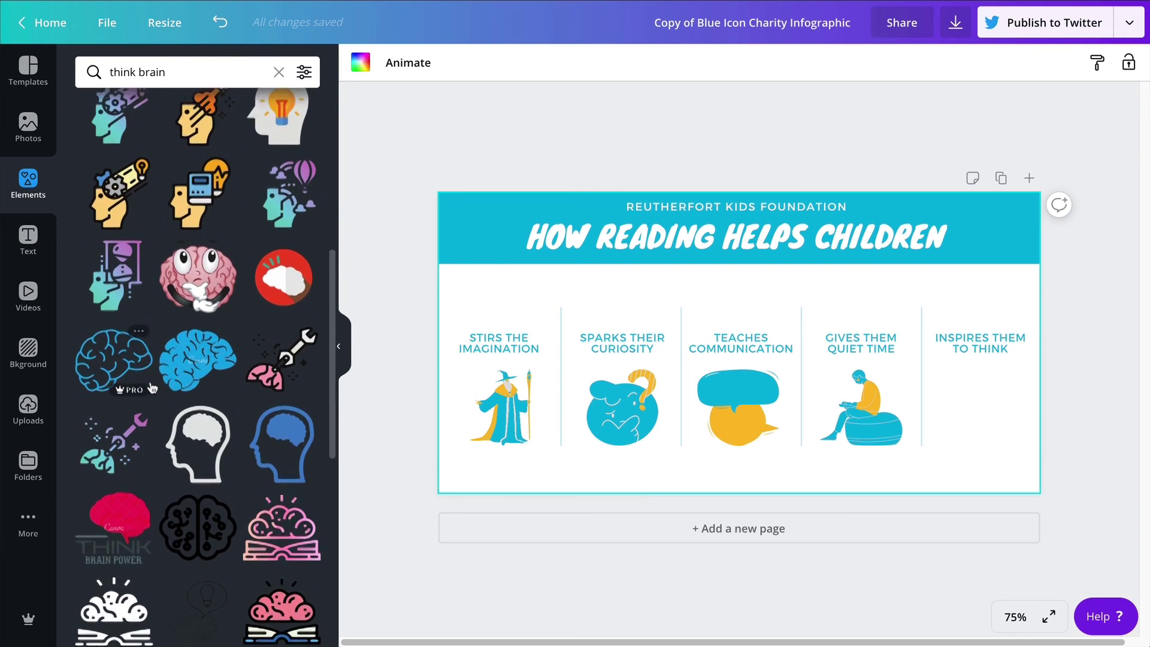
{"action": "scroll", "coordinate": [156, 413], "scroll_direction": "down", "scroll_amount": 10}
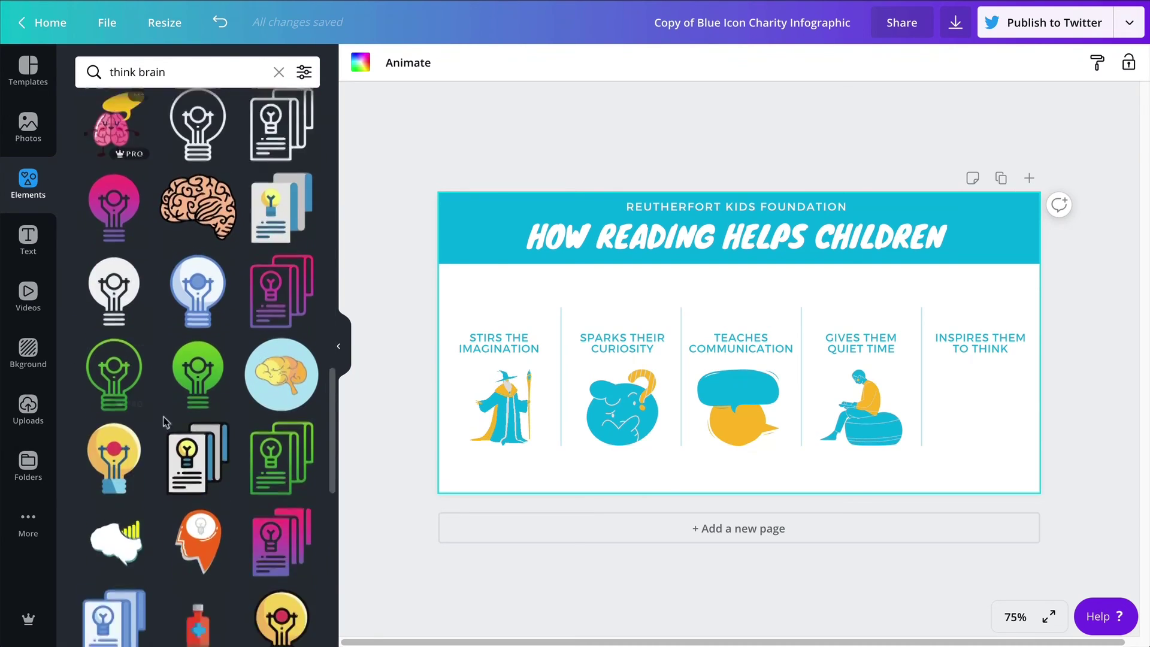
{"action": "scroll", "coordinate": [167, 427], "scroll_direction": "down", "scroll_amount": 3}
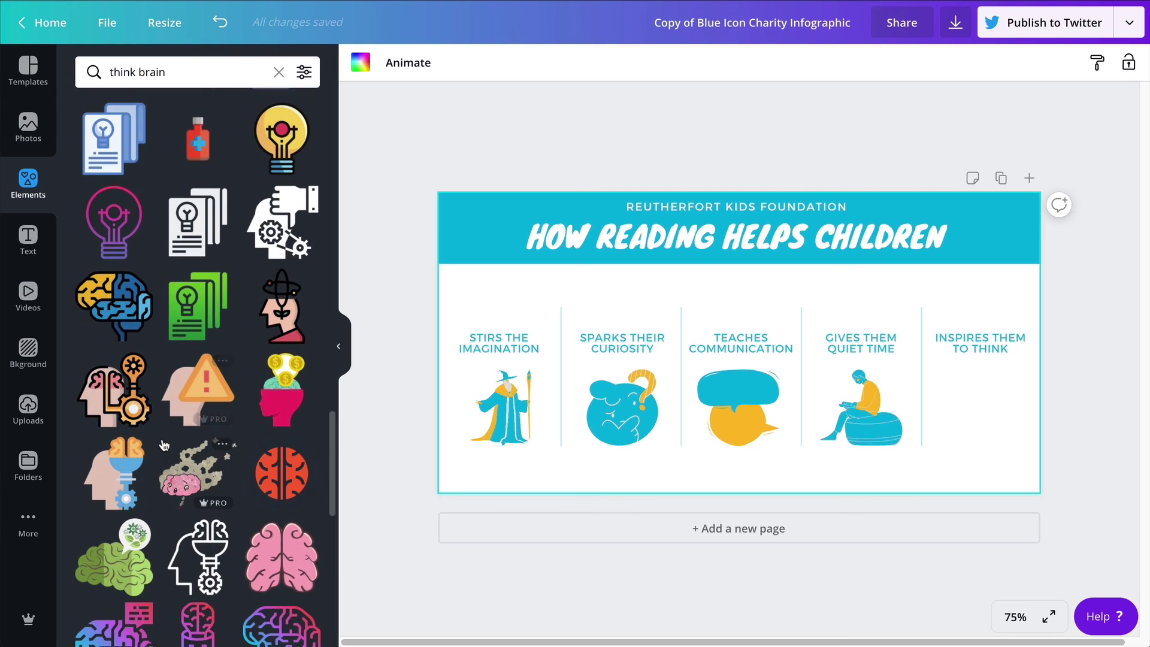
{"action": "scroll", "coordinate": [143, 356], "scroll_direction": "down", "scroll_amount": 4}
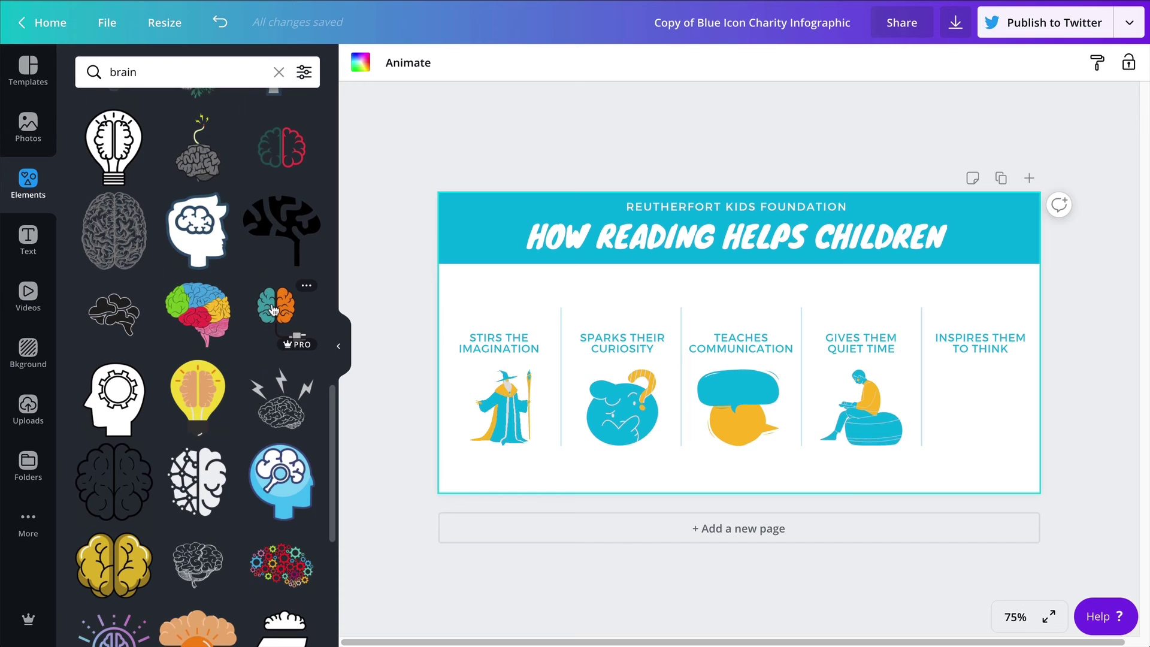
Step: Try the teal-and-orange brain with a plug on the page and remove it again
{"action": "left_click", "coordinate": [272, 310]}
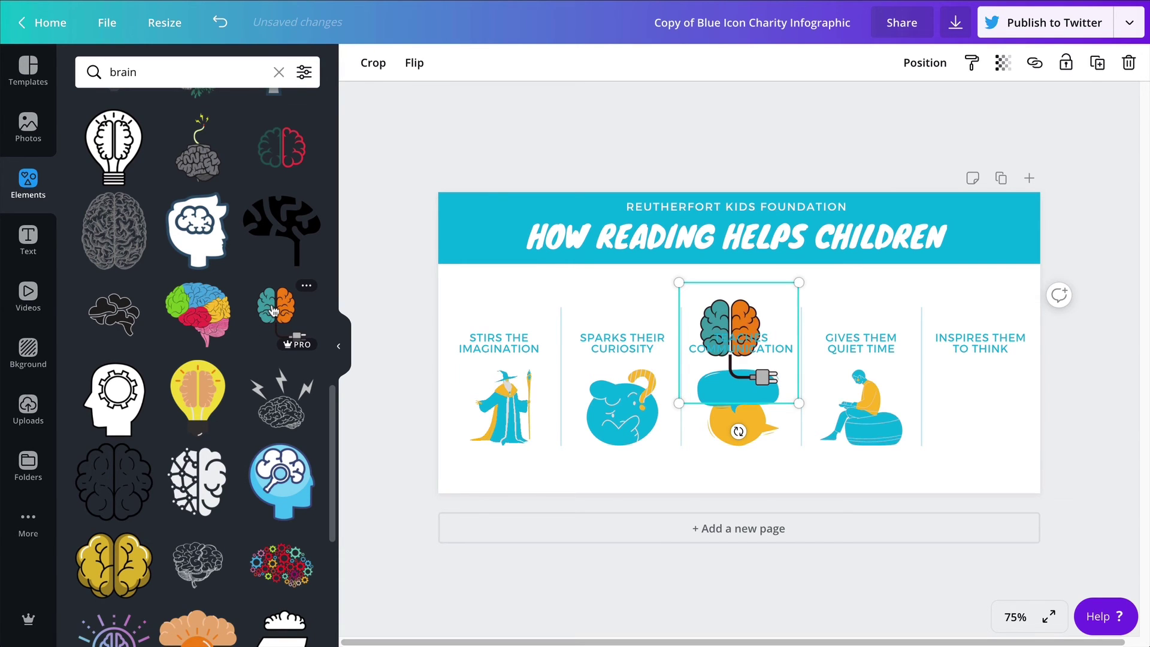
{"action": "key", "text": "Delete"}
Step: Add the free half-brain, half-lightbulb graphic, scaled down to the neighboring graphics' height and centered under the "Inspires them to think" caption
{"action": "scroll", "coordinate": [271, 312], "scroll_direction": "down", "scroll_amount": 5}
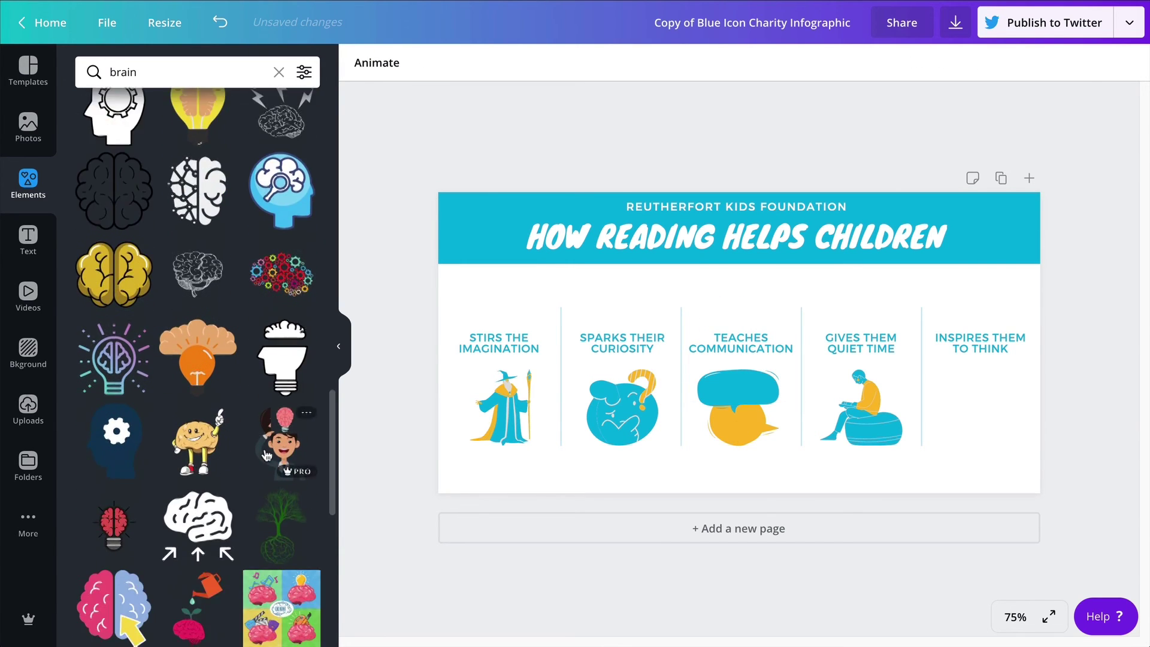
{"action": "scroll", "coordinate": [267, 457], "scroll_direction": "down", "scroll_amount": 5}
{"action": "scroll", "coordinate": [266, 337], "scroll_direction": "down", "scroll_amount": 2}
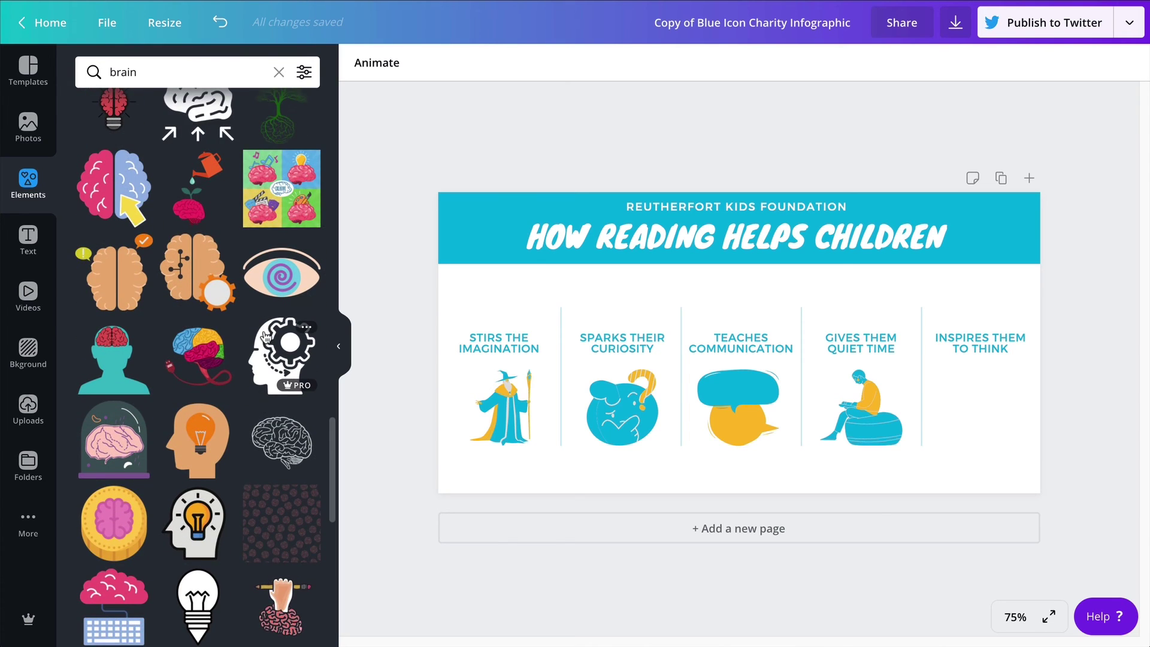
{"action": "scroll", "coordinate": [266, 338], "scroll_direction": "down", "scroll_amount": 8}
{"action": "scroll", "coordinate": [265, 338], "scroll_direction": "down", "scroll_amount": 5}
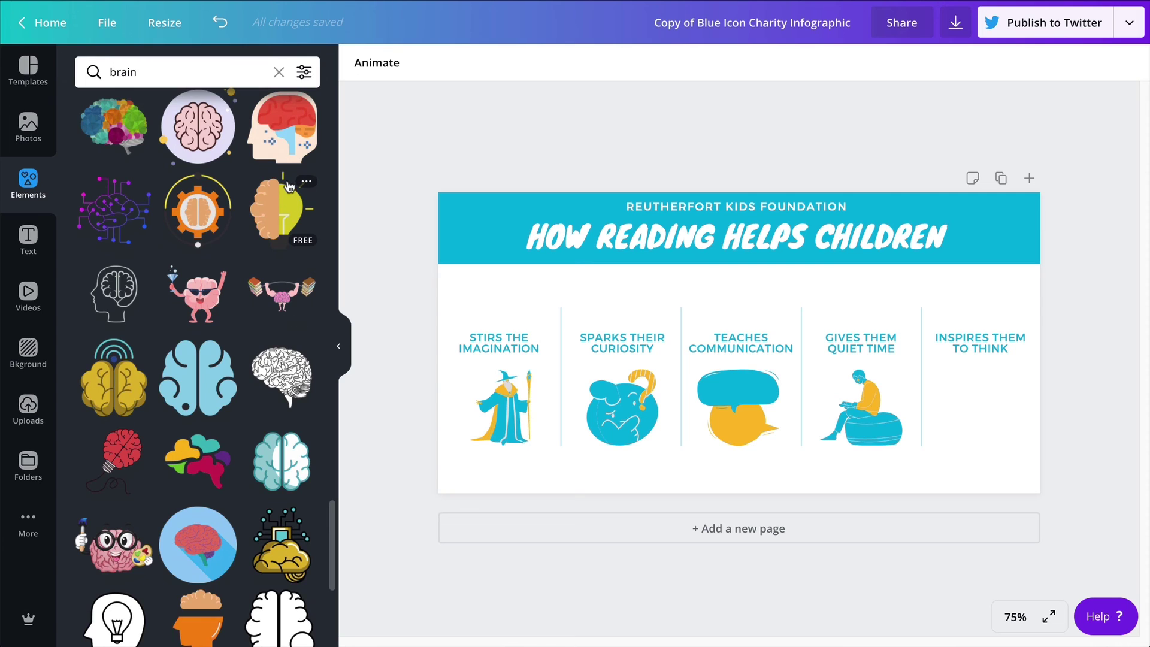
{"action": "left_click", "coordinate": [289, 186]}
{"action": "left_click_drag", "start_coordinate": [743, 377], "coordinate": [981, 420]}
{"action": "left_click_drag", "start_coordinate": [1031, 326], "coordinate": [1012, 382]}
{"action": "left_click_drag", "start_coordinate": [947, 418], "coordinate": [963, 412]}
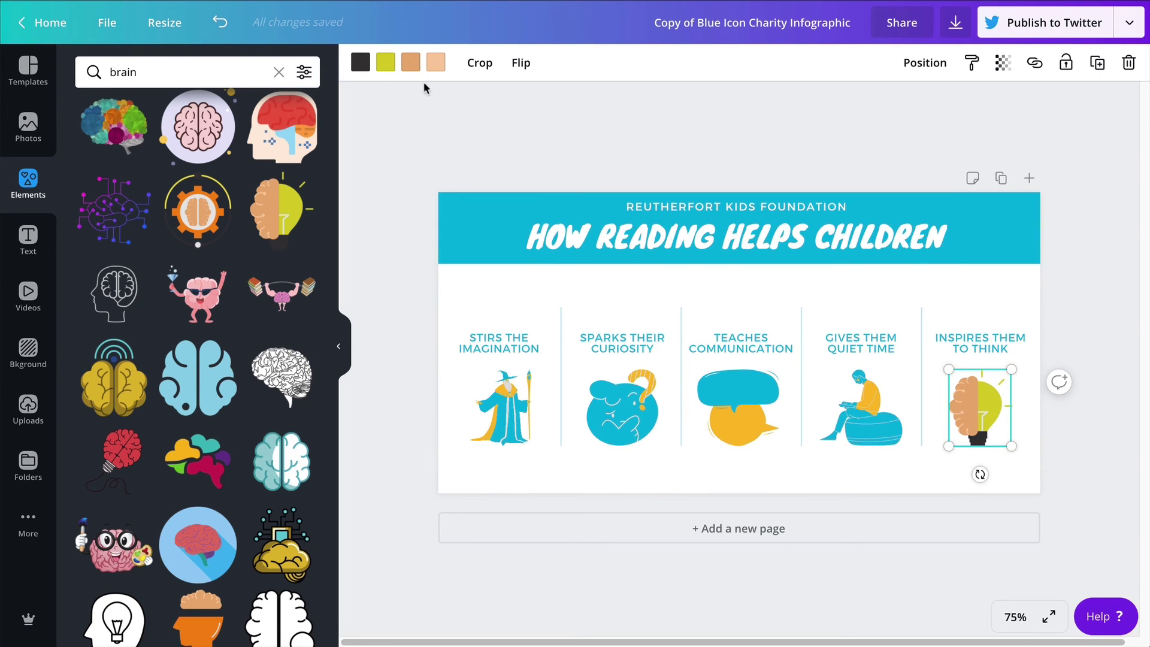
Step: Recolor the brain half of the graphic: its peach details in light gray and its tan area in the header's turquoise
{"action": "left_click", "coordinate": [435, 62]}
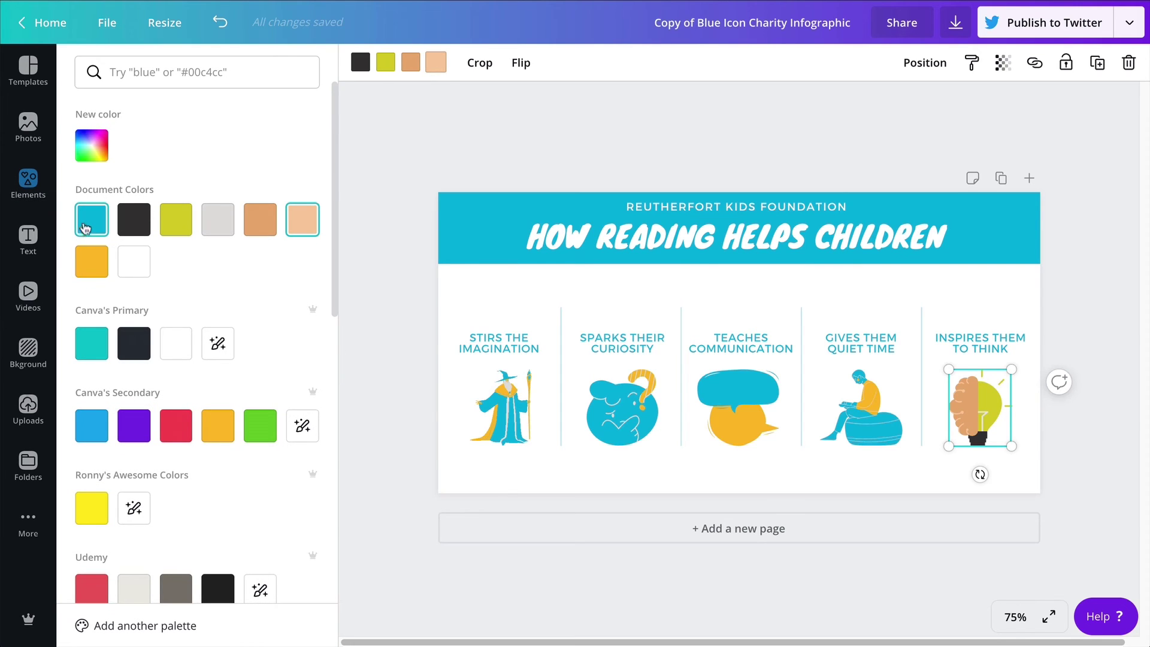
{"action": "left_click", "coordinate": [87, 227]}
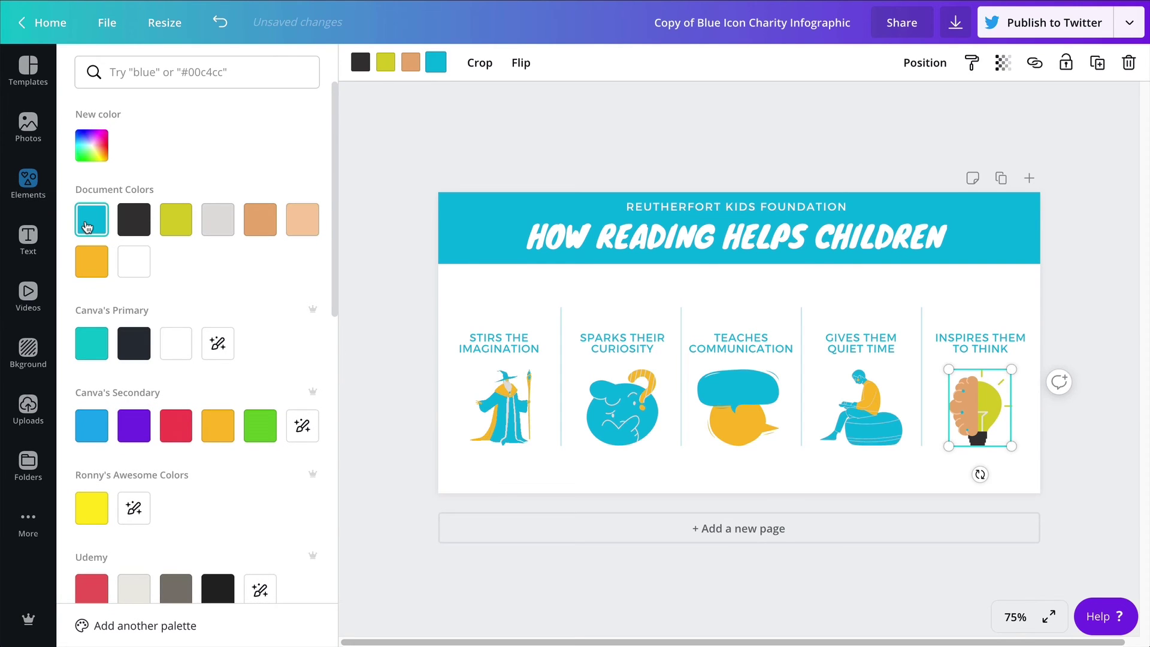
{"action": "left_click", "coordinate": [210, 241]}
{"action": "left_click", "coordinate": [410, 62]}
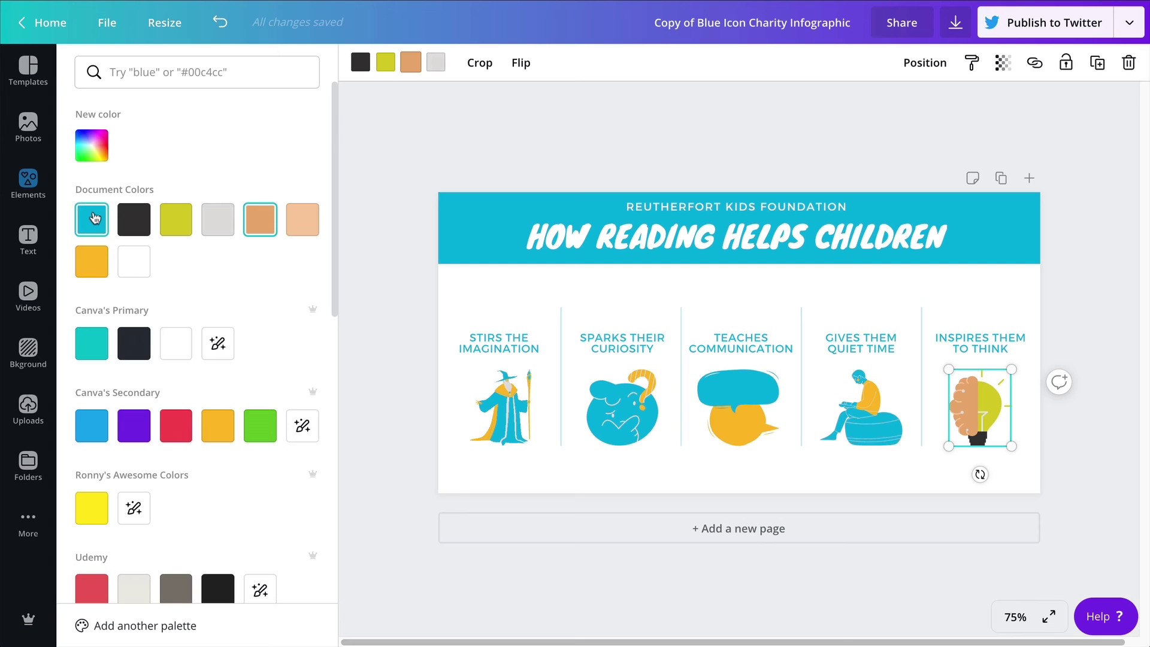
{"action": "left_click", "coordinate": [91, 219]}
Step: Recolor the lightbulb half: the green bulb in yellow-orange and the black base in light gray, and deselect the graphic
{"action": "left_click", "coordinate": [387, 63]}
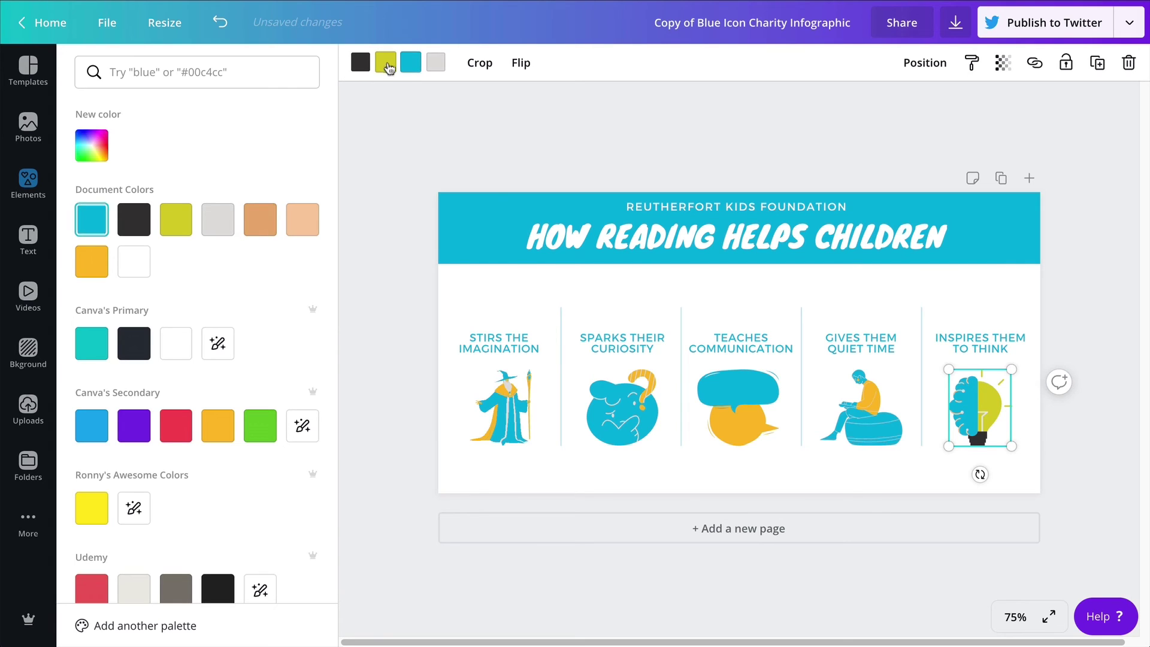
{"action": "left_click", "coordinate": [98, 264]}
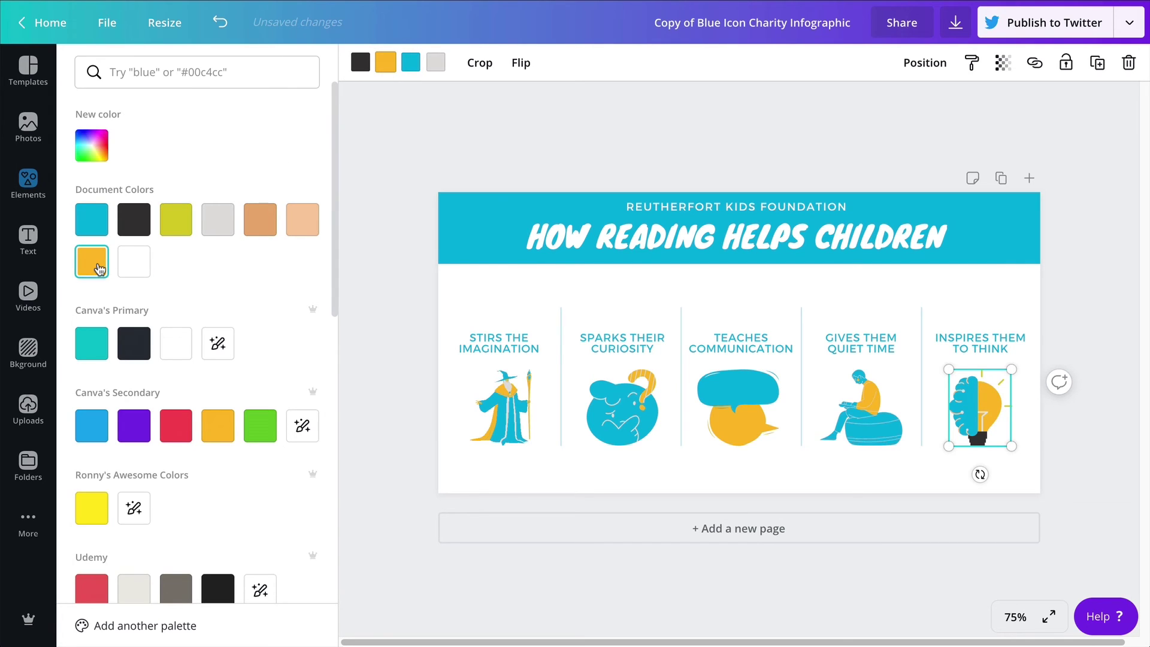
{"action": "left_click", "coordinate": [358, 66]}
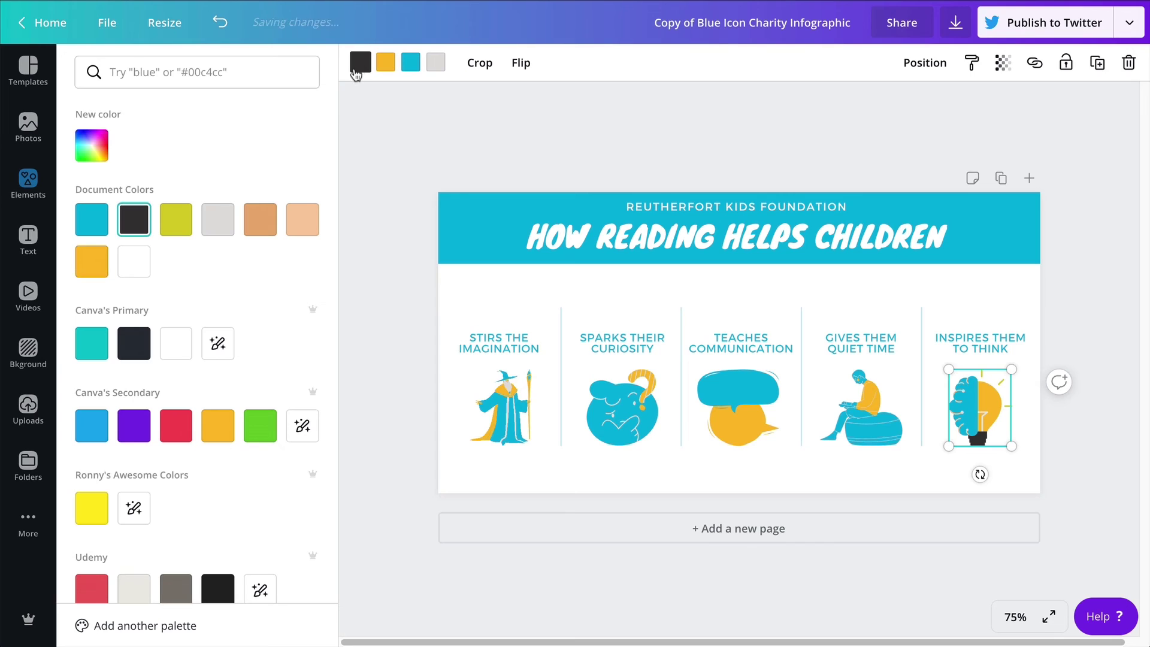
{"action": "left_click", "coordinate": [90, 277]}
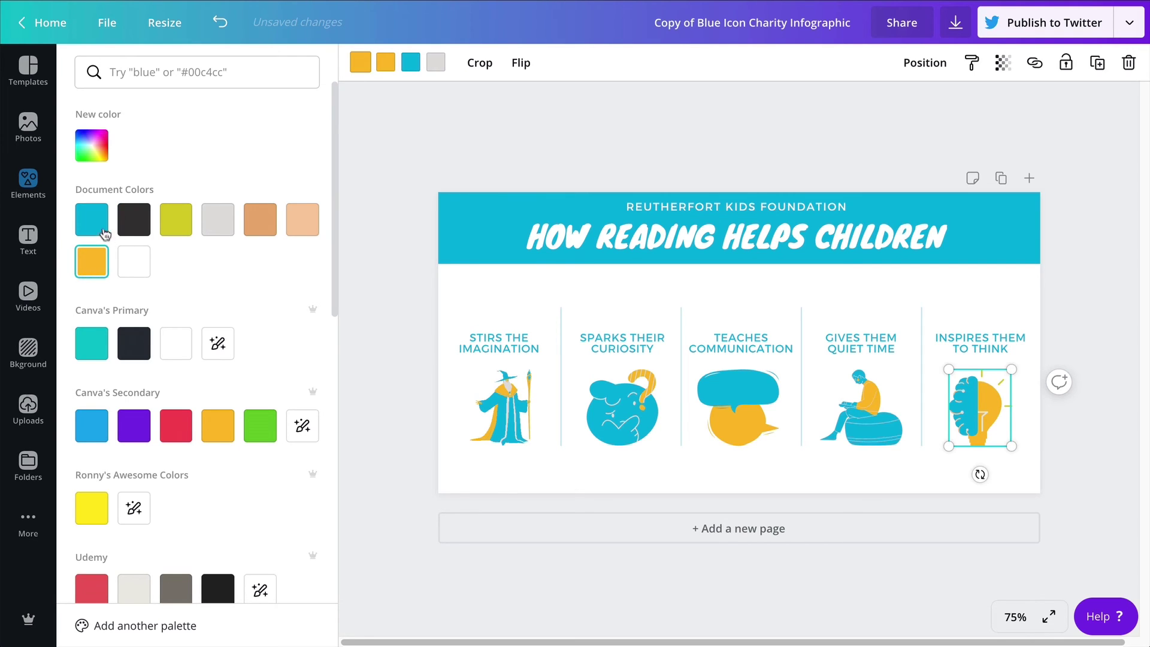
{"action": "left_click", "coordinate": [216, 234]}
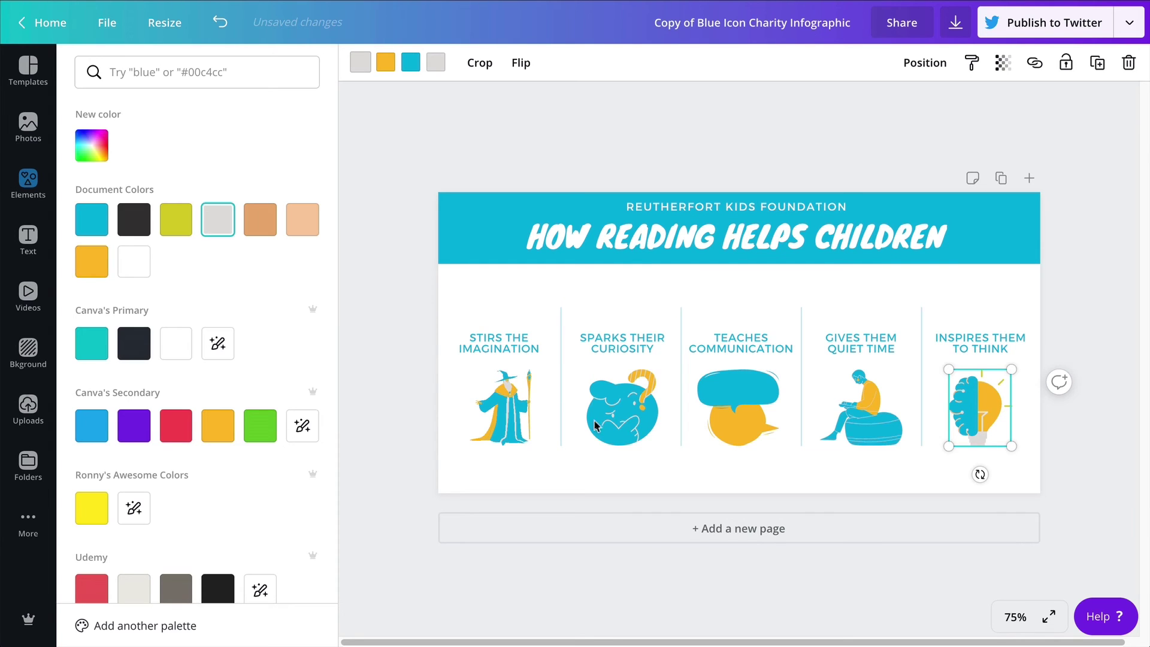
{"action": "left_click", "coordinate": [602, 473]}
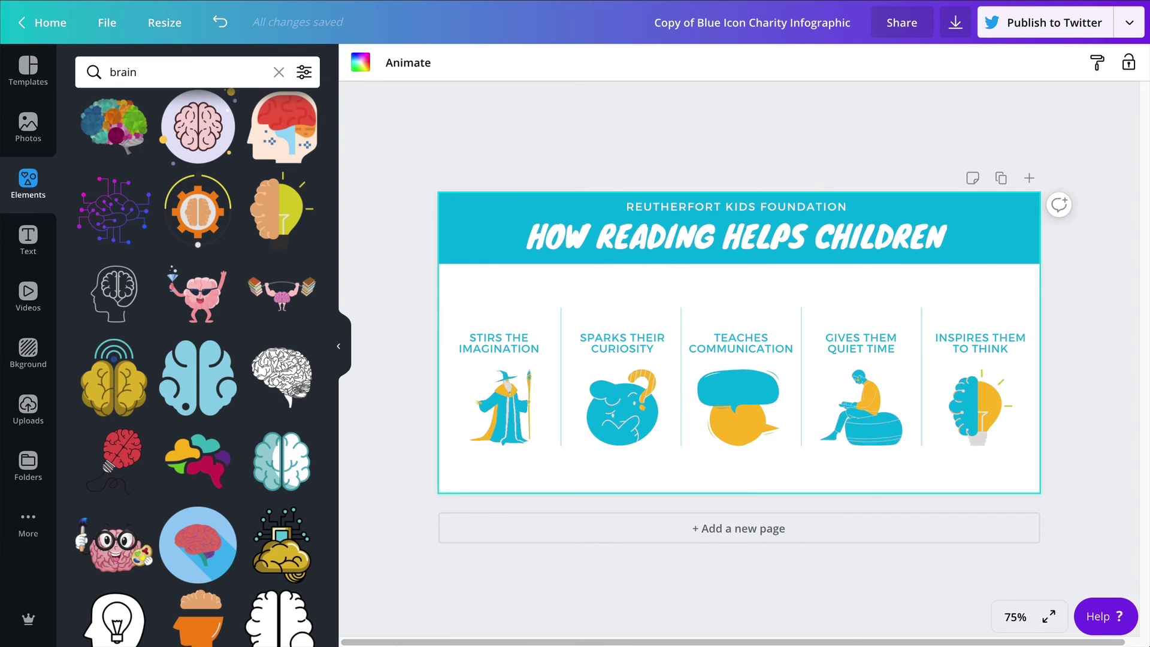
Step: Check the numbered point list in Notes, return to Canva, and search the elements for "numbers"
{"action": "left_click", "coordinate": [511, 632]}
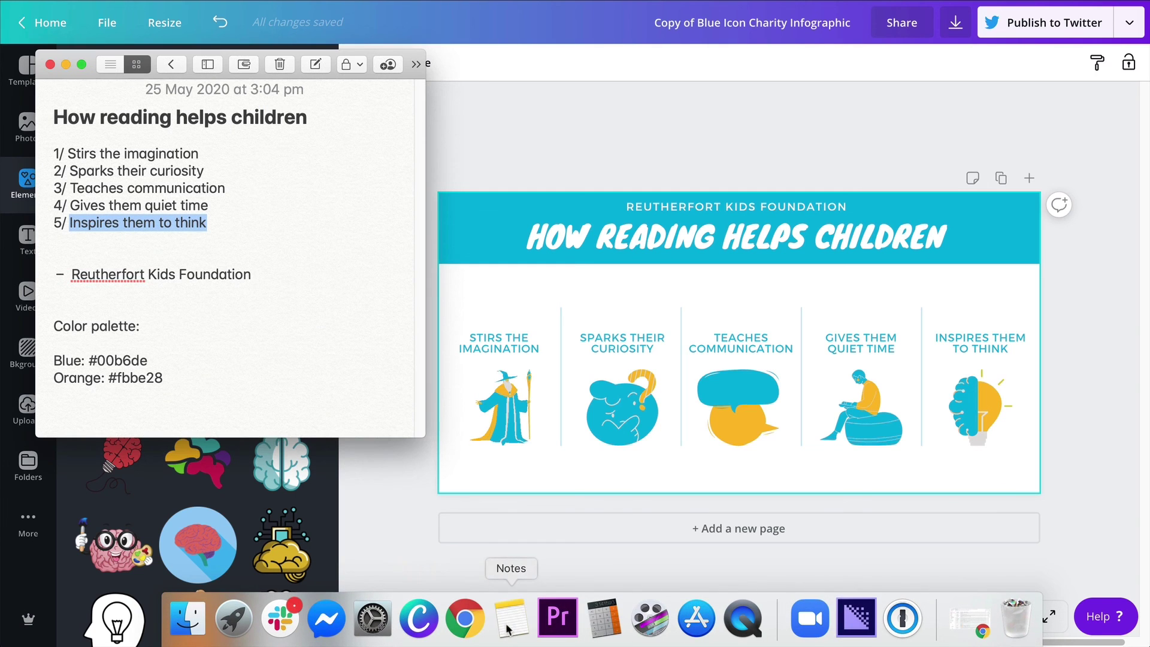
{"action": "left_click", "coordinate": [752, 125]}
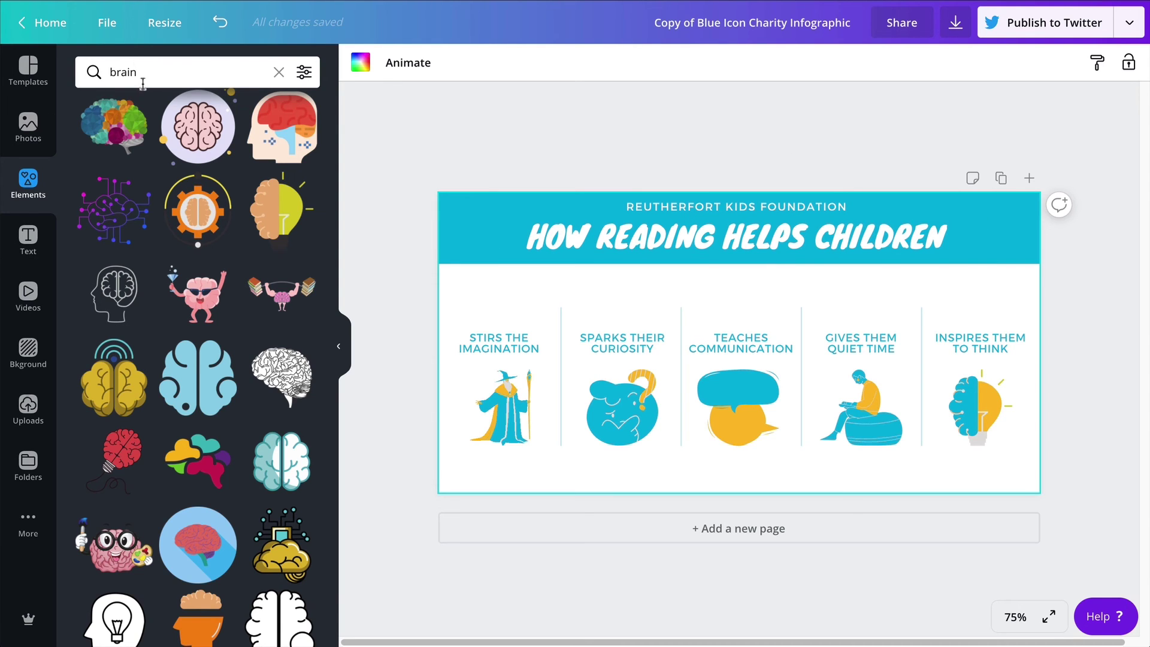
{"action": "double_click", "coordinate": [118, 72]}
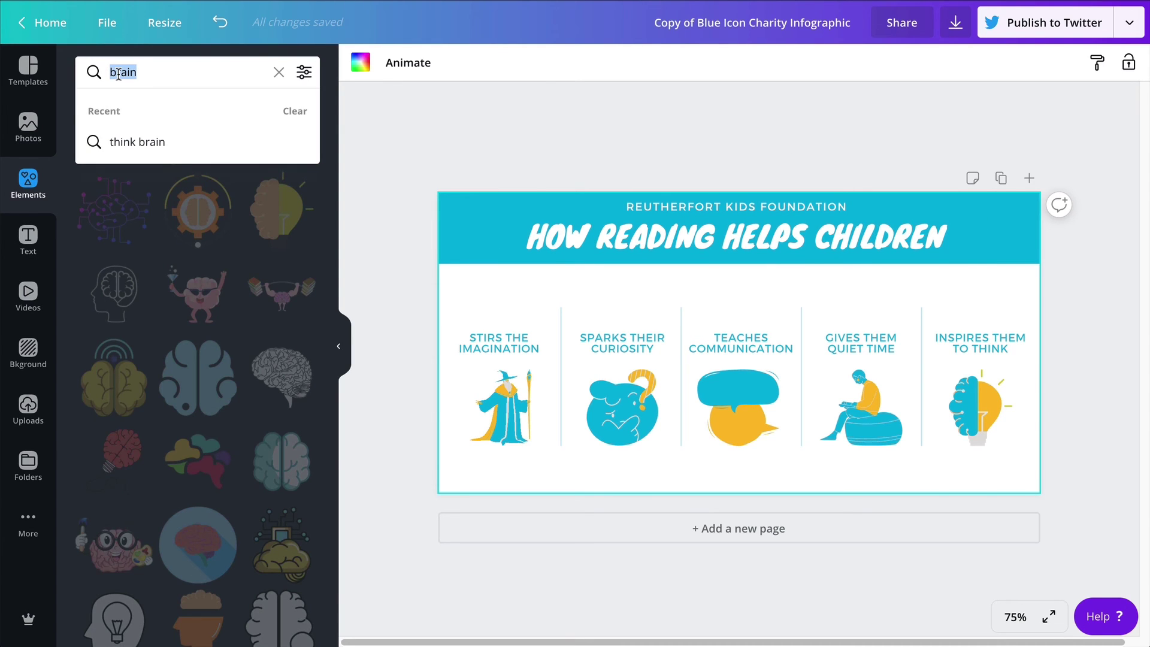
{"action": "type", "text": "numbers"}
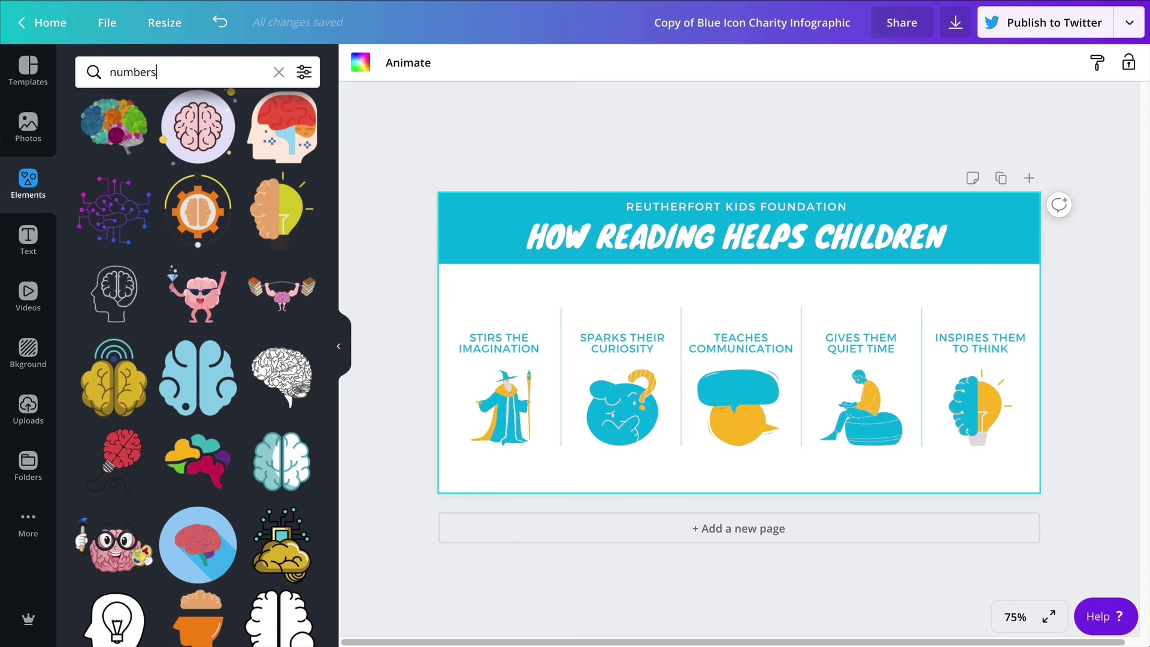
{"action": "key", "text": "Return"}
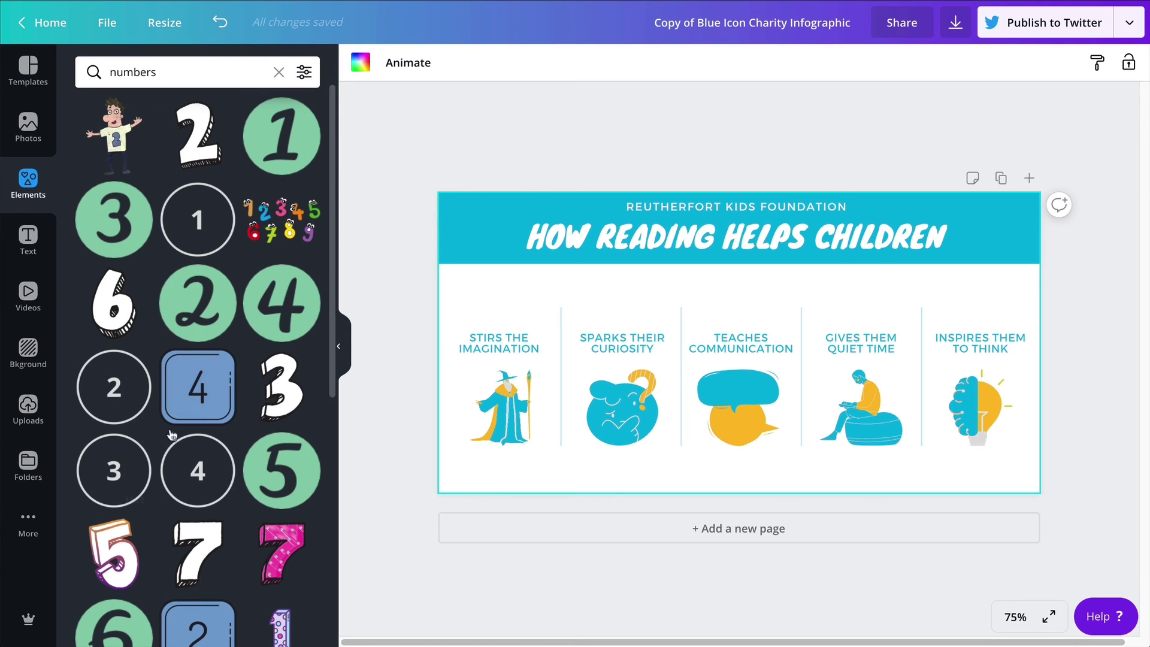
{"action": "scroll", "coordinate": [172, 435], "scroll_direction": "down", "scroll_amount": 10}
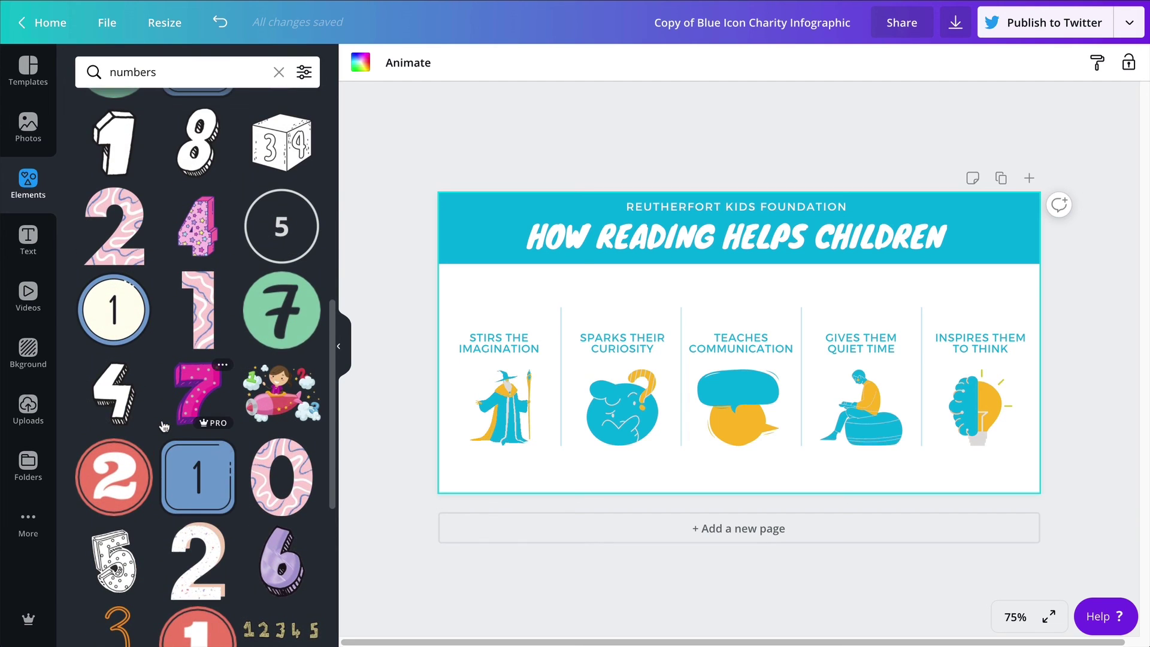
{"action": "scroll", "coordinate": [164, 426], "scroll_direction": "up", "scroll_amount": 10}
{"action": "scroll", "coordinate": [273, 108], "scroll_direction": "down", "scroll_amount": 1}
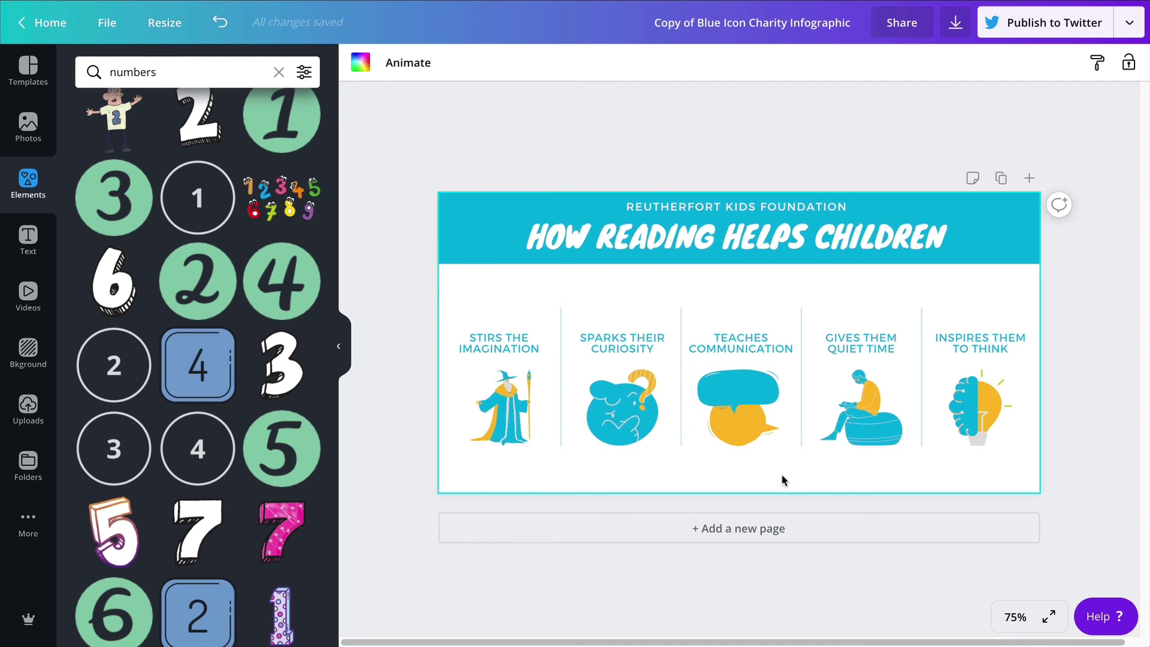
Step: Add a blank second page and place the matching green circle graphics numbered 1 through 5 on it
{"action": "left_click", "coordinate": [758, 531]}
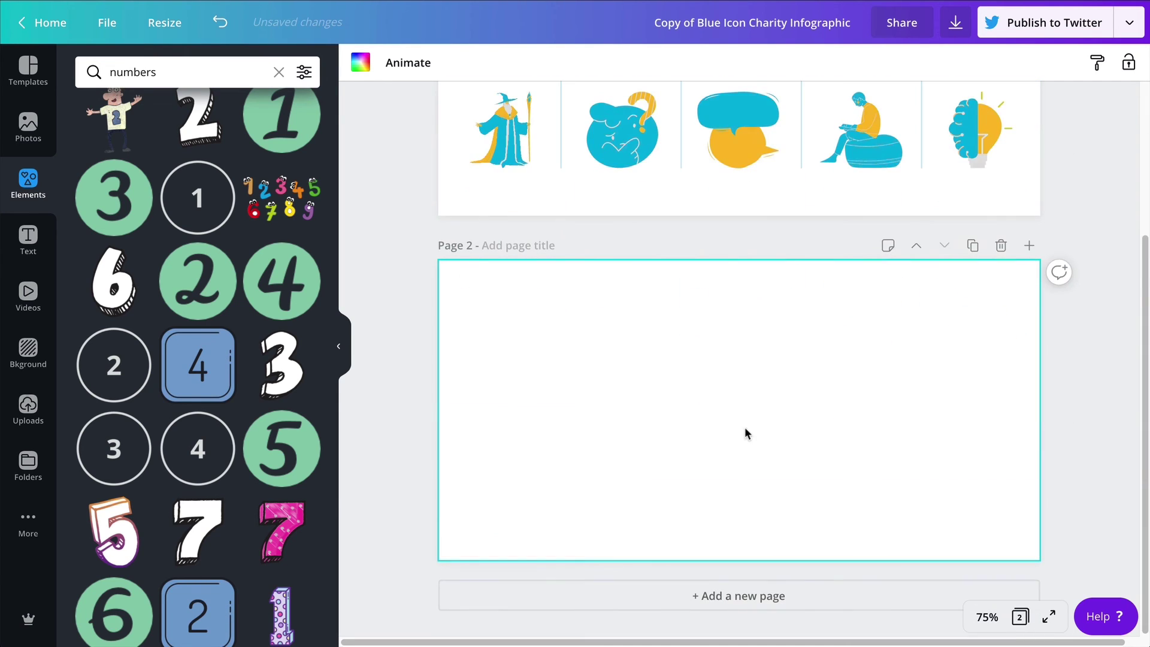
{"action": "left_click", "coordinate": [303, 130]}
{"action": "left_click", "coordinate": [210, 282]}
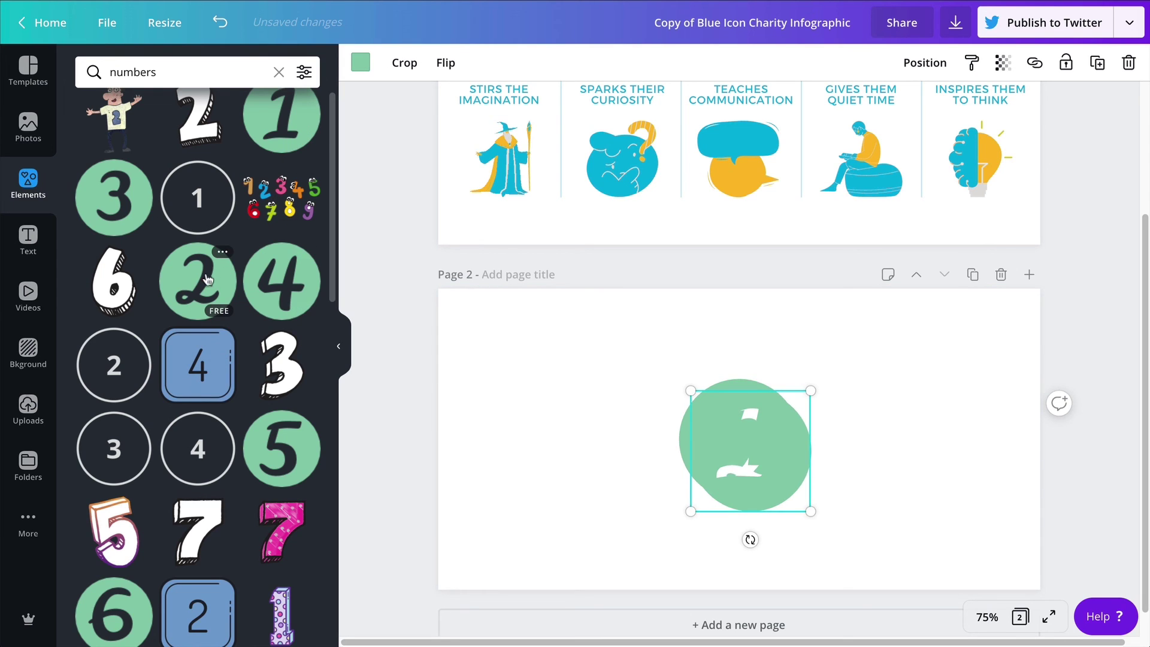
{"action": "left_click", "coordinate": [127, 217]}
{"action": "left_click", "coordinate": [300, 280]}
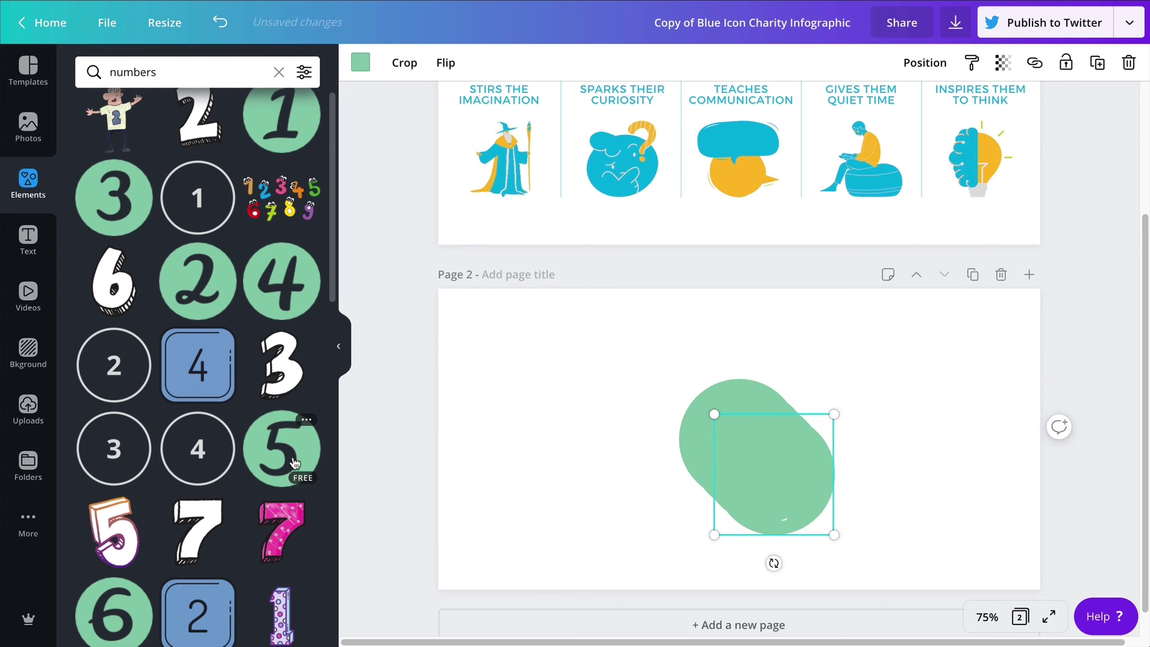
{"action": "left_click", "coordinate": [294, 463]}
Step: Scale the five number circles down to small badges and line them up in order from 1 to 5 on page 2
{"action": "left_click_drag", "start_coordinate": [580, 350], "coordinate": [802, 371]}
{"action": "left_click", "coordinate": [722, 400]}
{"action": "left_click_drag", "start_coordinate": [698, 407], "coordinate": [761, 372]}
Step: Move the five number badges together from page 2 to page 1, just below the blue header
{"action": "left_click_drag", "start_coordinate": [693, 398], "coordinate": [860, 418]}
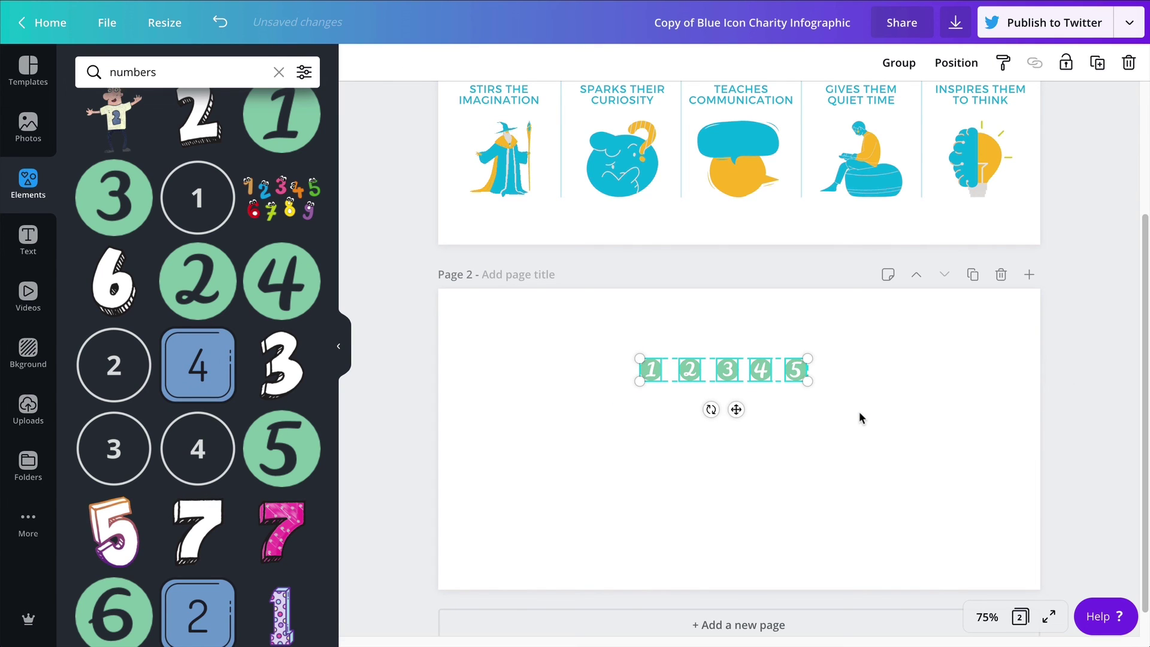
{"action": "key", "text": "Delete"}
{"action": "scroll", "coordinate": [845, 450], "scroll_direction": "up", "scroll_amount": 3}
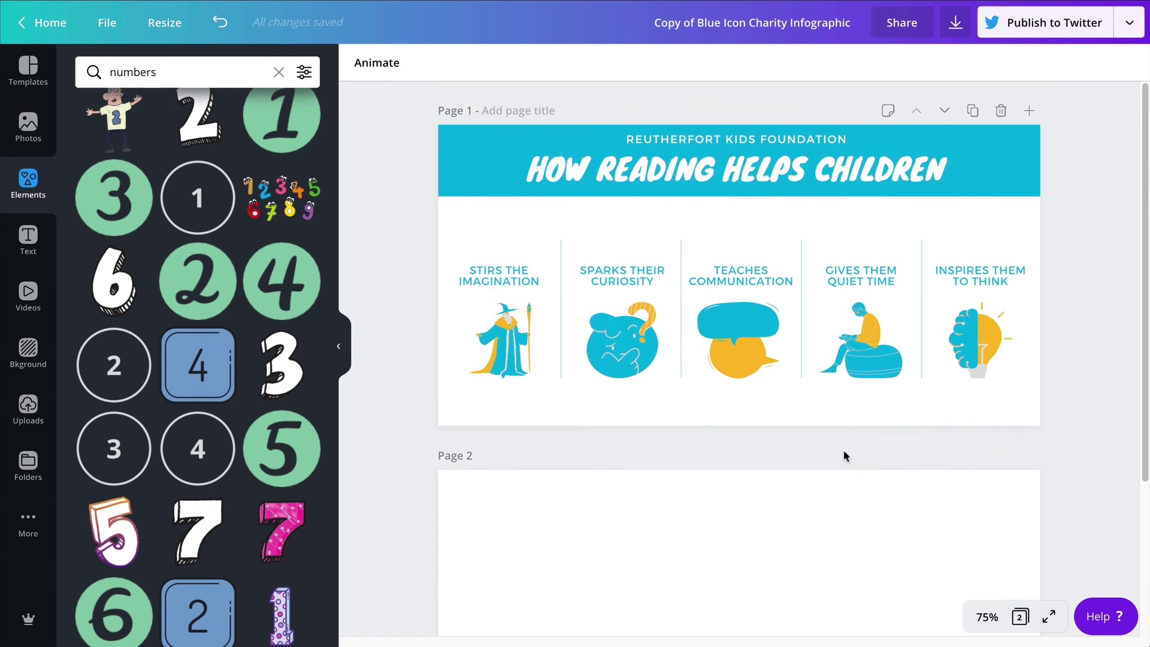
{"action": "left_click", "coordinate": [732, 220]}
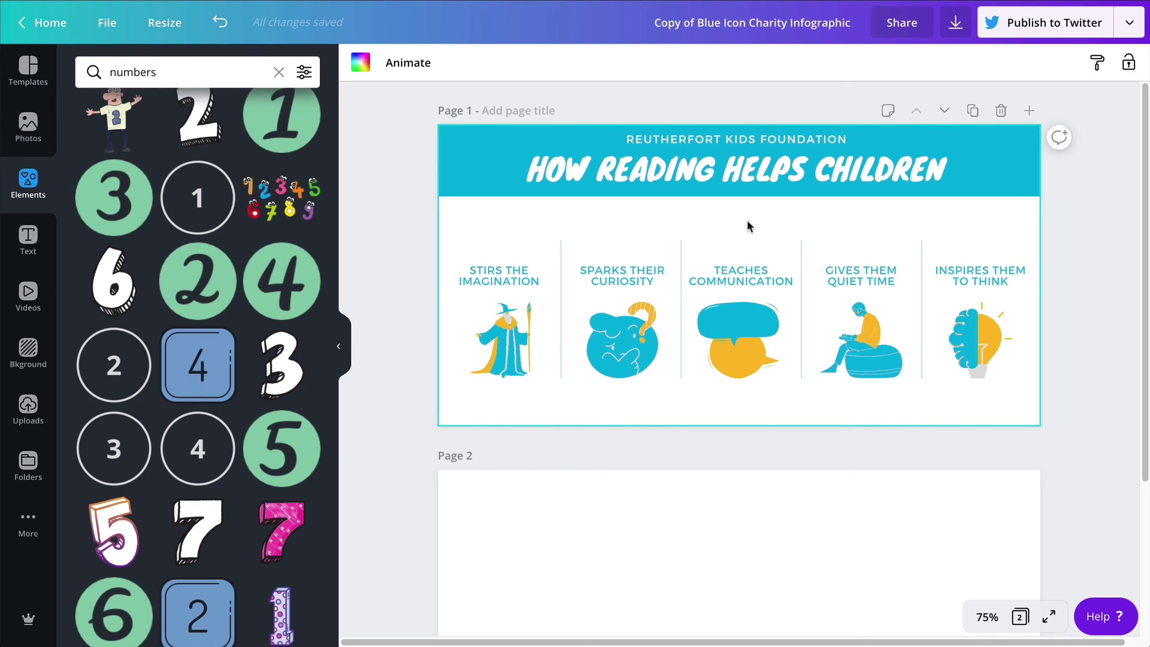
{"action": "key", "text": "ctrl+v"}
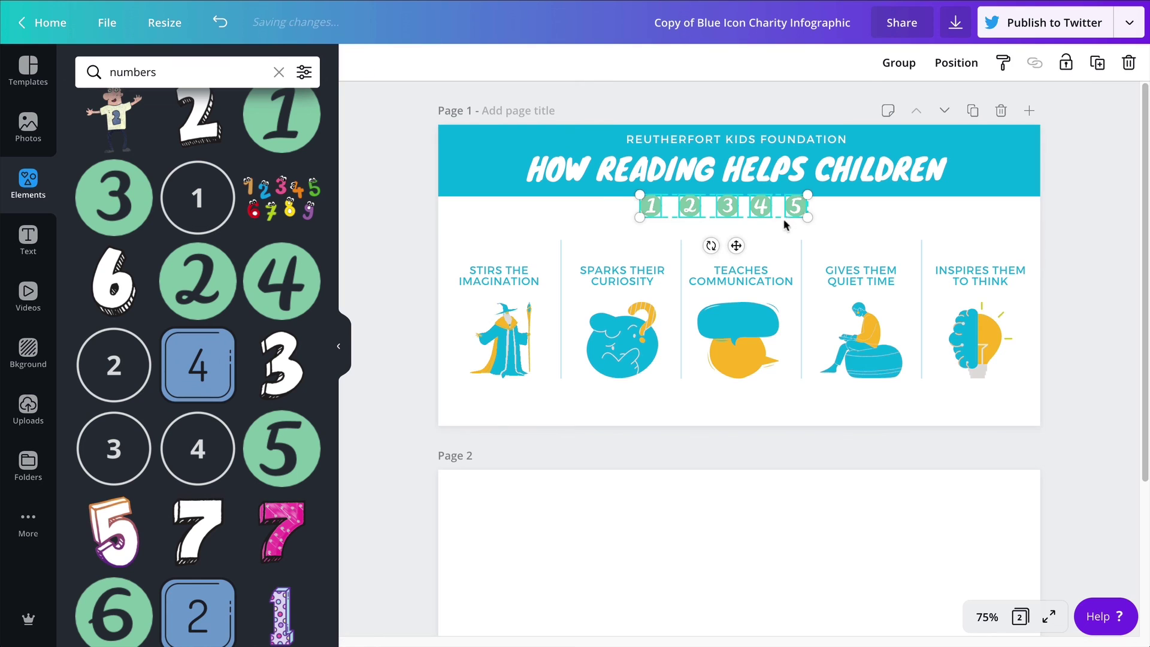
{"action": "left_click_drag", "start_coordinate": [764, 214], "coordinate": [769, 228]}
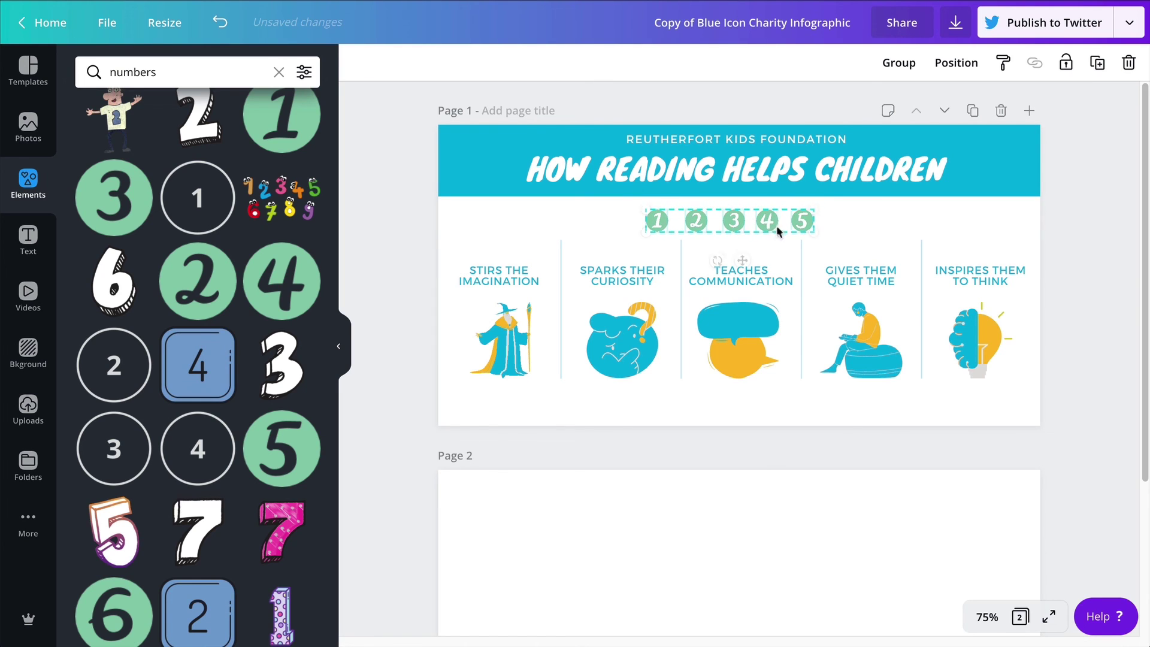
{"action": "left_click", "coordinate": [839, 223]}
Step: Place badge 1 above the "Stirs the imagination" caption and badge 2 above "Sparks their curiosity"
{"action": "left_click_drag", "start_coordinate": [657, 221], "coordinate": [497, 244]}
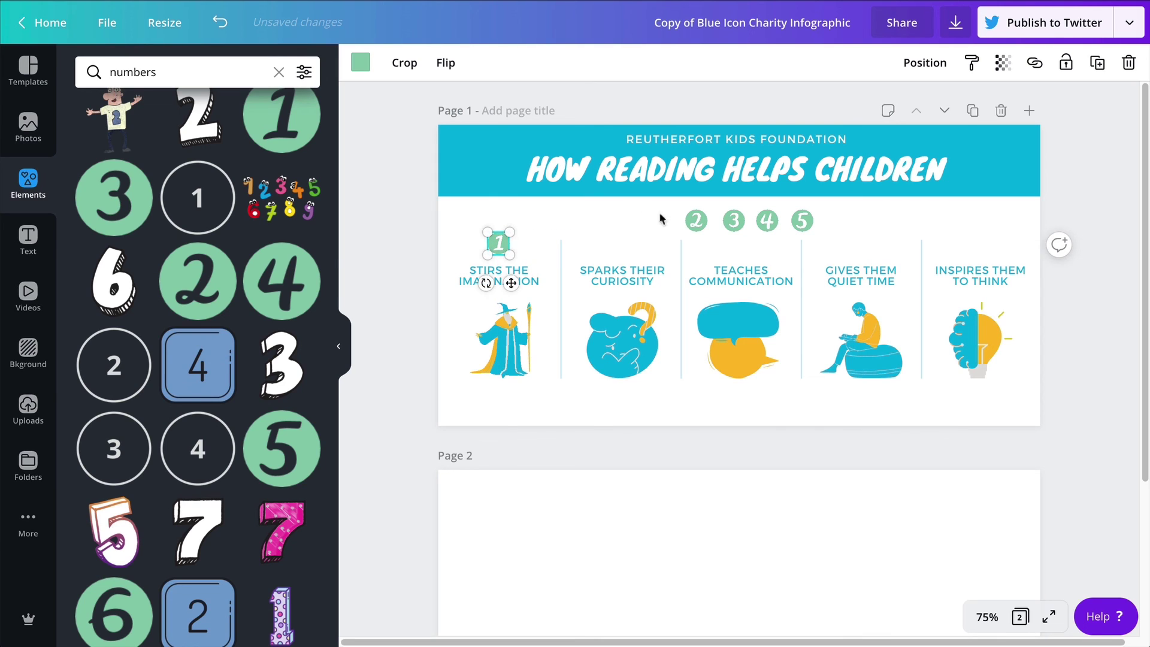
{"action": "left_click_drag", "start_coordinate": [695, 220], "coordinate": [622, 244]}
{"action": "left_click", "coordinate": [664, 223]}
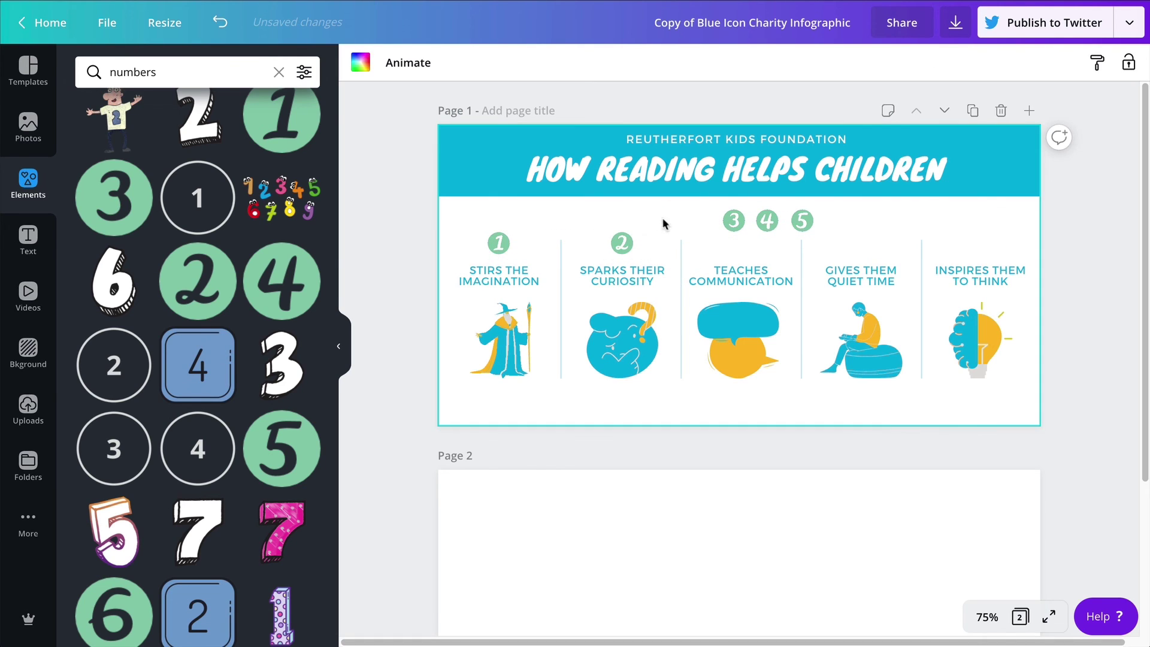
Step: Recolor the number 1 badge with the document's yellow-orange and deselect it
{"action": "left_click", "coordinate": [499, 242]}
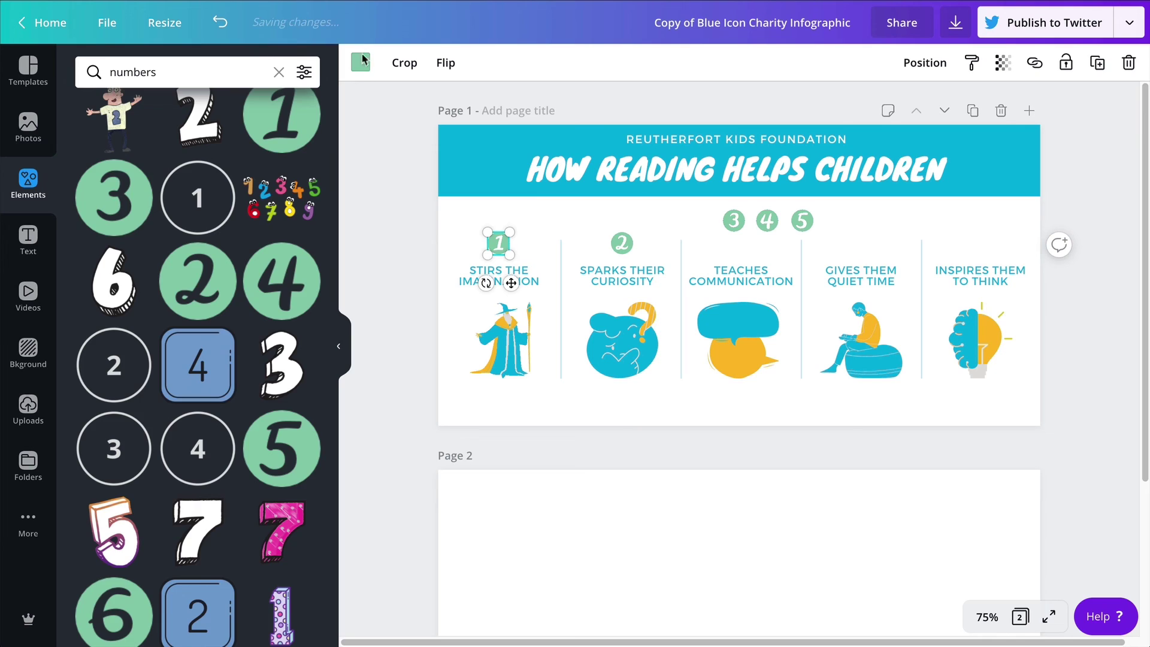
{"action": "left_click", "coordinate": [361, 63]}
{"action": "left_click", "coordinate": [217, 220]}
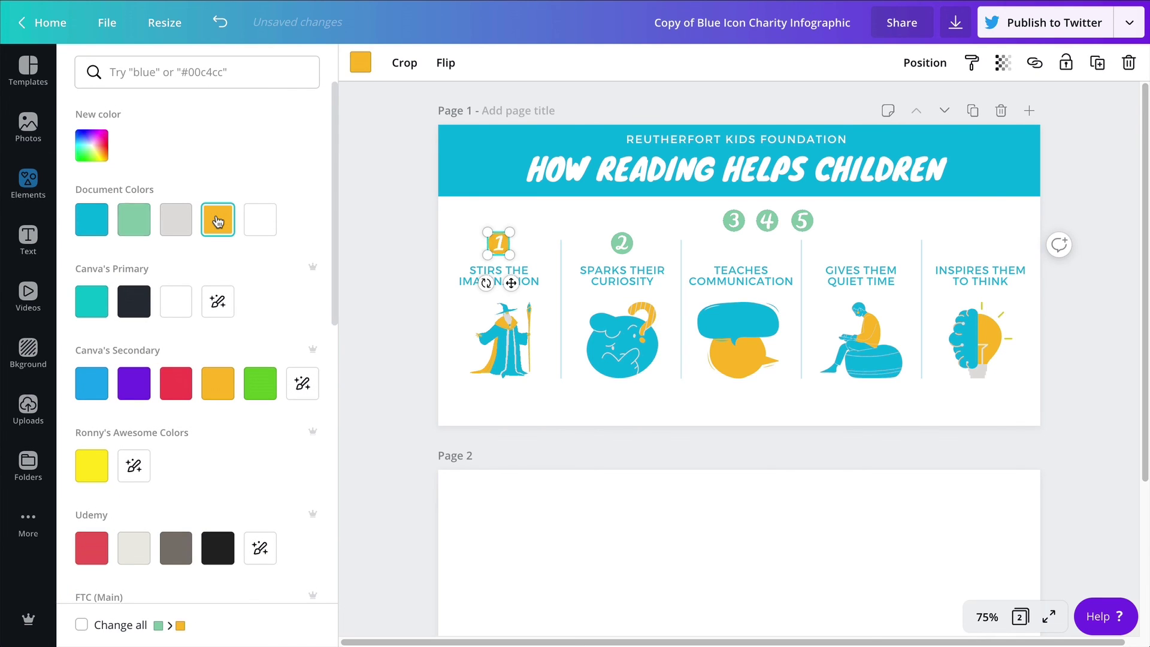
{"action": "left_click", "coordinate": [413, 369]}
{"action": "left_click", "coordinate": [413, 369]}
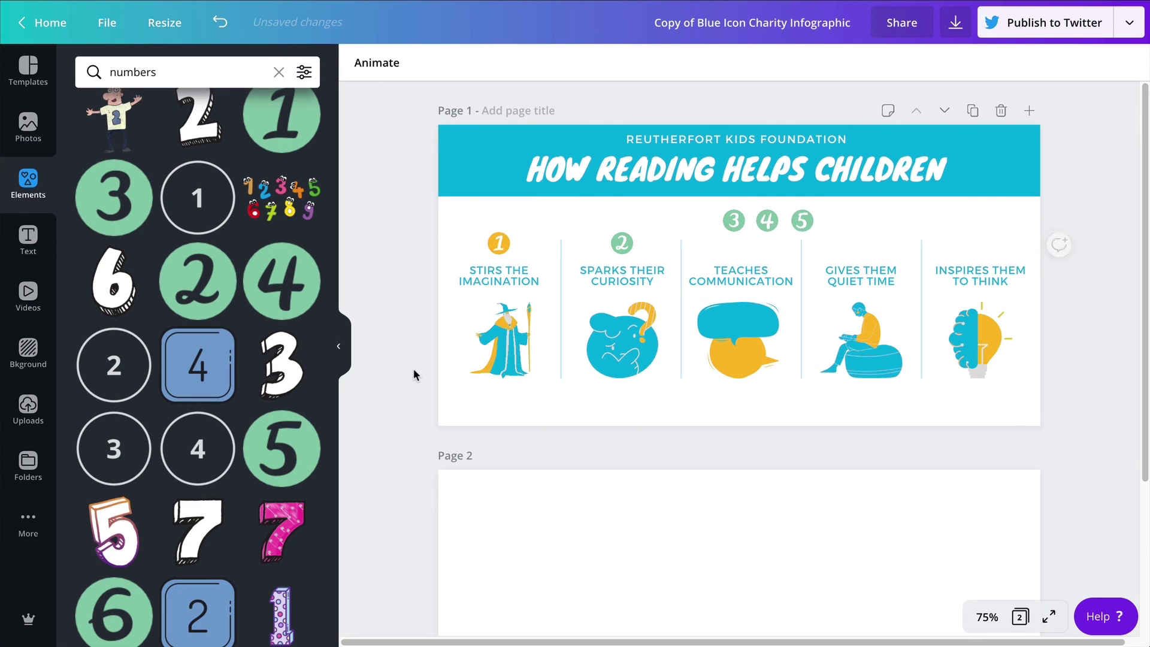
Step: Place badges 3, 4 and 5 above the third, fourth and fifth column captions, level with the first two
{"action": "left_click", "coordinate": [623, 244]}
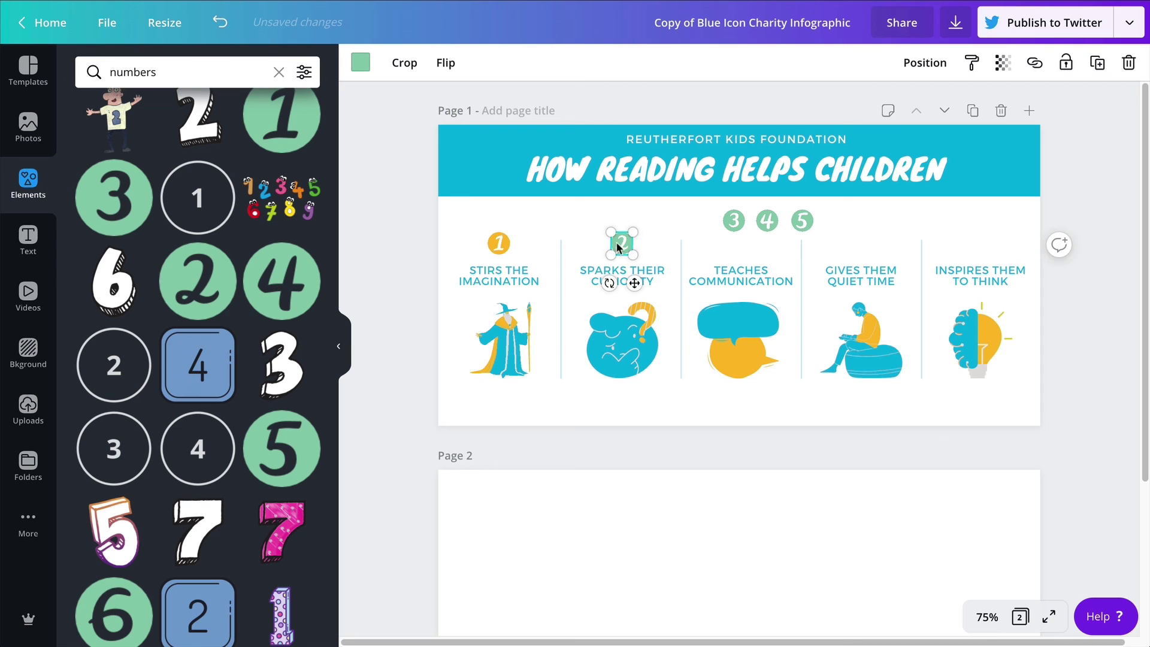
{"action": "left_click", "coordinate": [533, 224]}
{"action": "left_click_drag", "start_coordinate": [734, 219], "coordinate": [862, 243]}
{"action": "left_click_drag", "start_coordinate": [804, 223], "coordinate": [976, 248]}
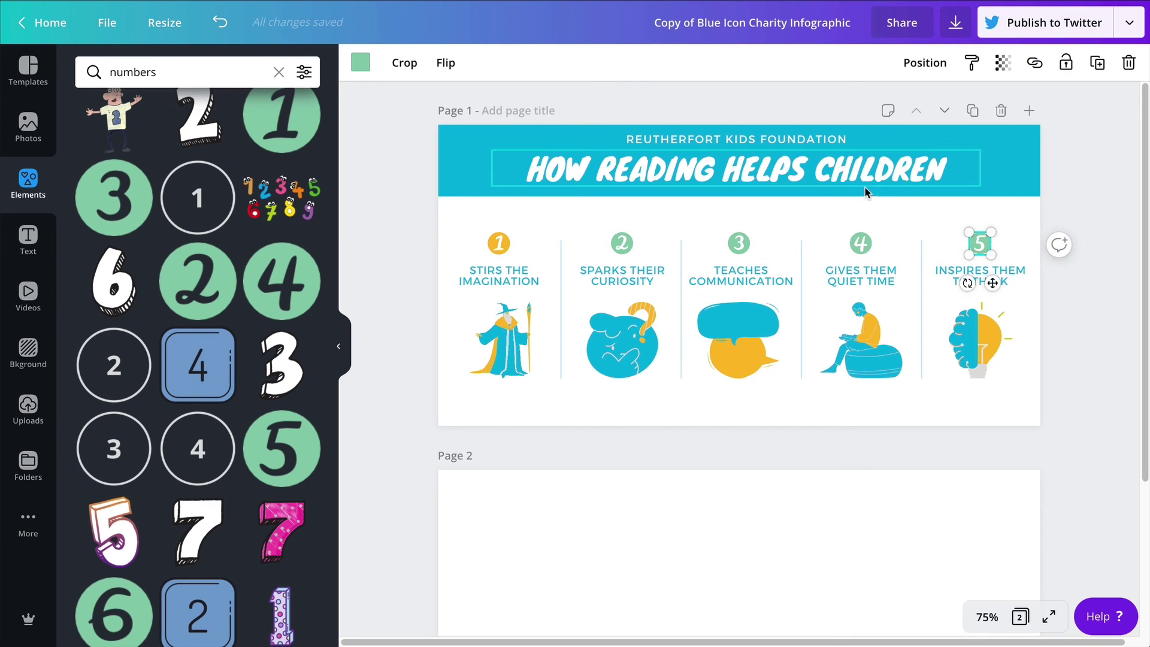
{"action": "left_click", "coordinate": [534, 208]}
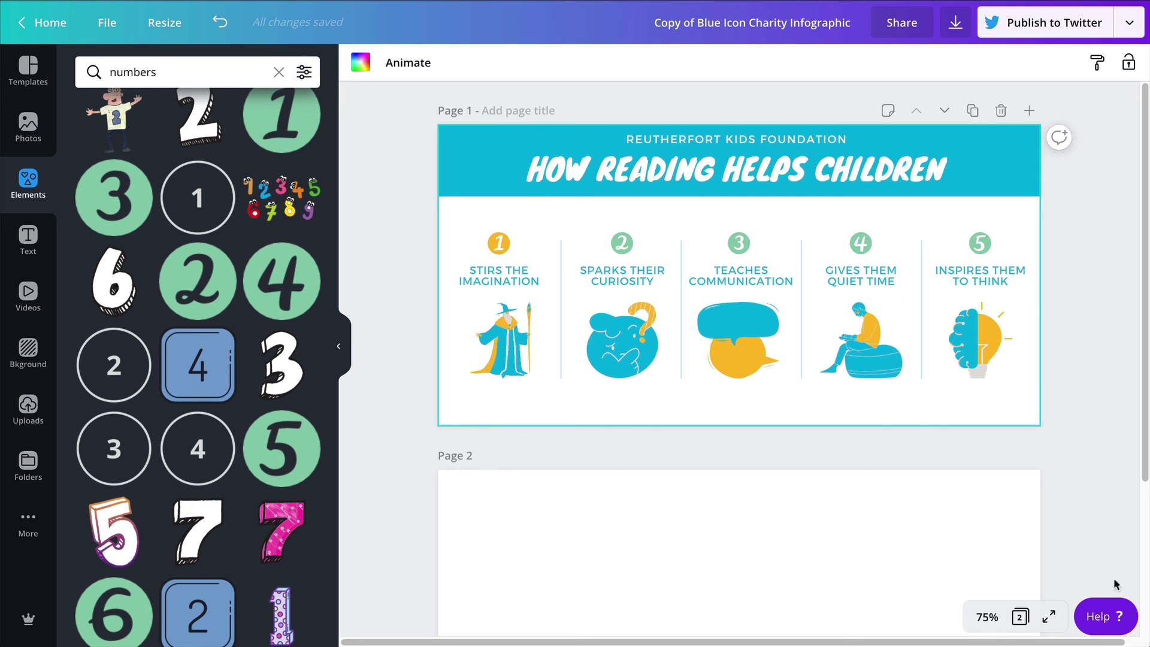
Step: Copy the yellow-orange style of badge 1 onto badges 2, 3, 4 and 5
{"action": "left_click", "coordinate": [498, 250]}
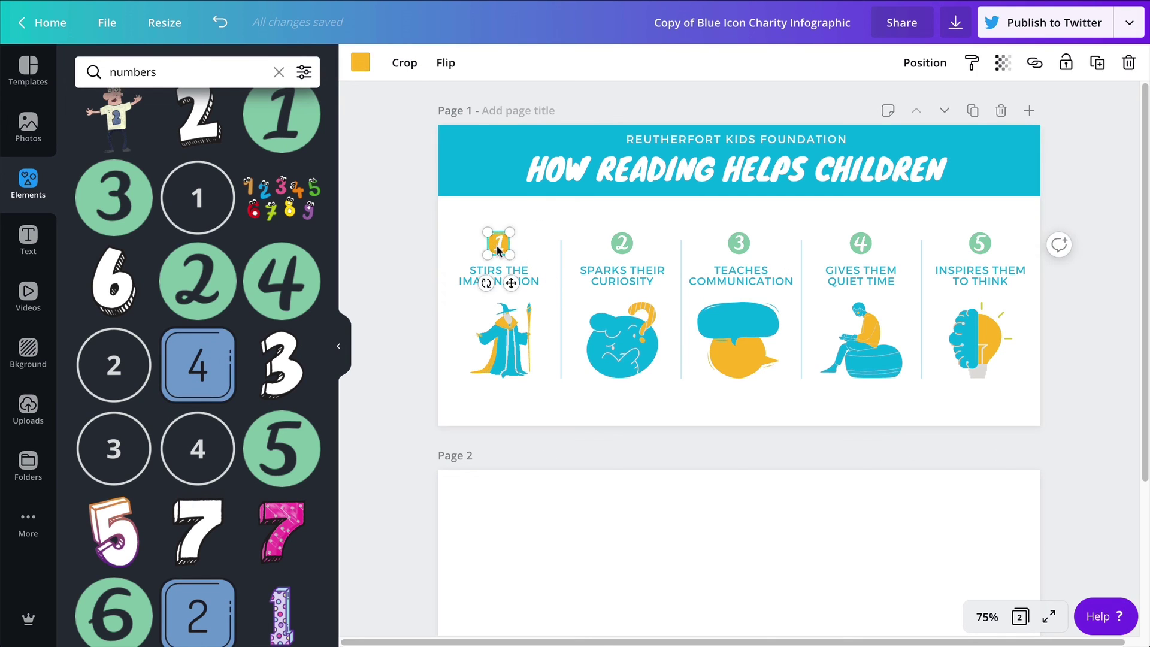
{"action": "left_click", "coordinate": [970, 63]}
{"action": "left_click", "coordinate": [621, 243]}
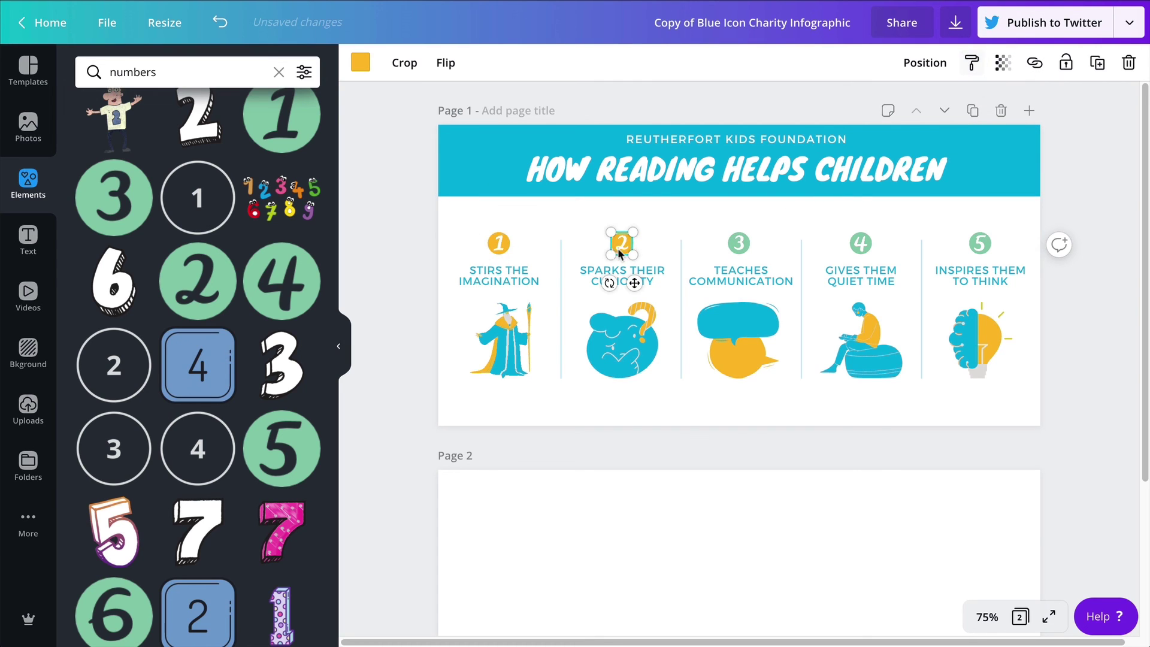
{"action": "left_click", "coordinate": [970, 63]}
{"action": "left_click", "coordinate": [738, 244]}
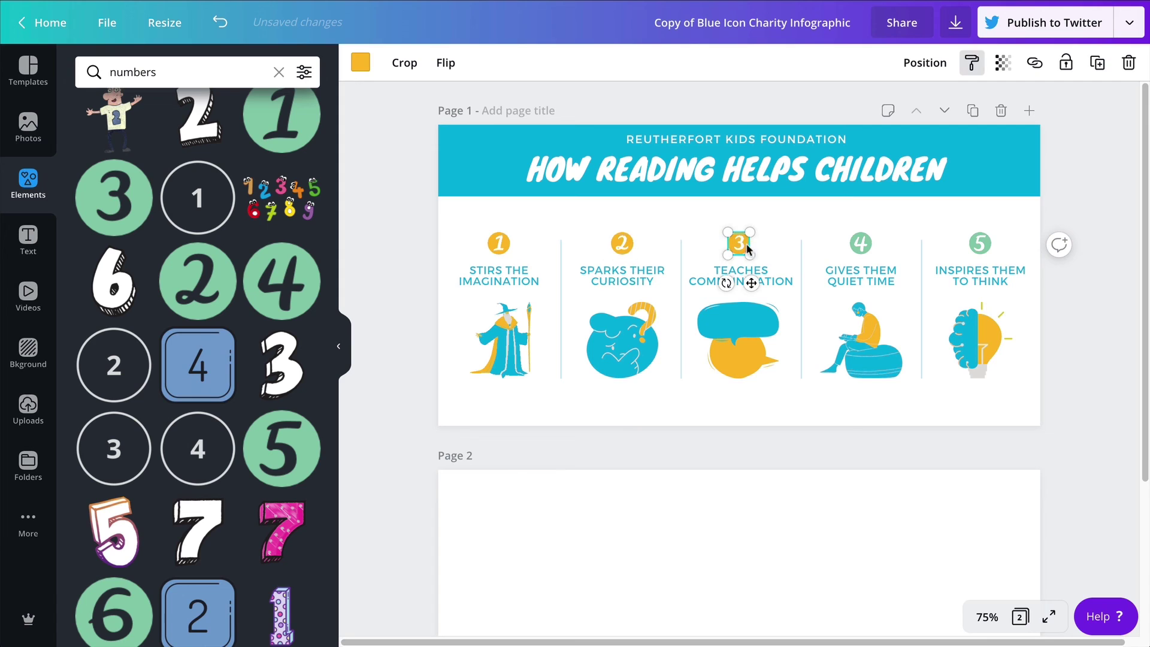
{"action": "left_click", "coordinate": [971, 62]}
{"action": "left_click", "coordinate": [861, 243]}
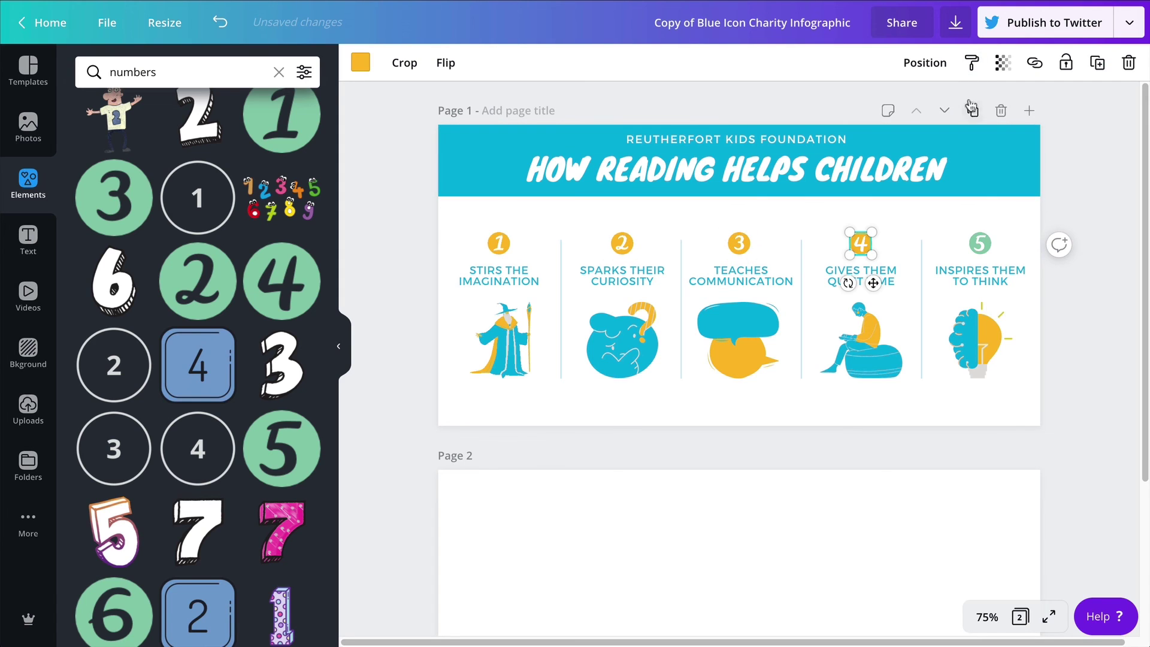
{"action": "left_click", "coordinate": [971, 63]}
{"action": "left_click", "coordinate": [965, 418]}
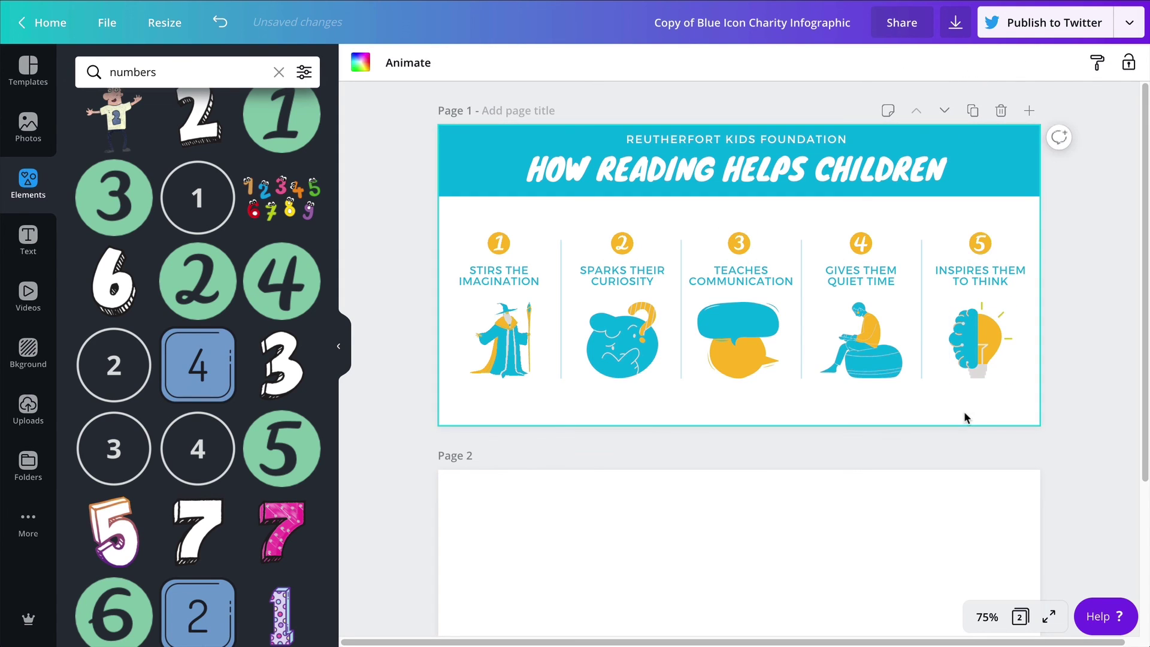
Step: Delete the blank second page and download the finished design as a PNG at size 1x
{"action": "left_click", "coordinate": [1001, 509]}
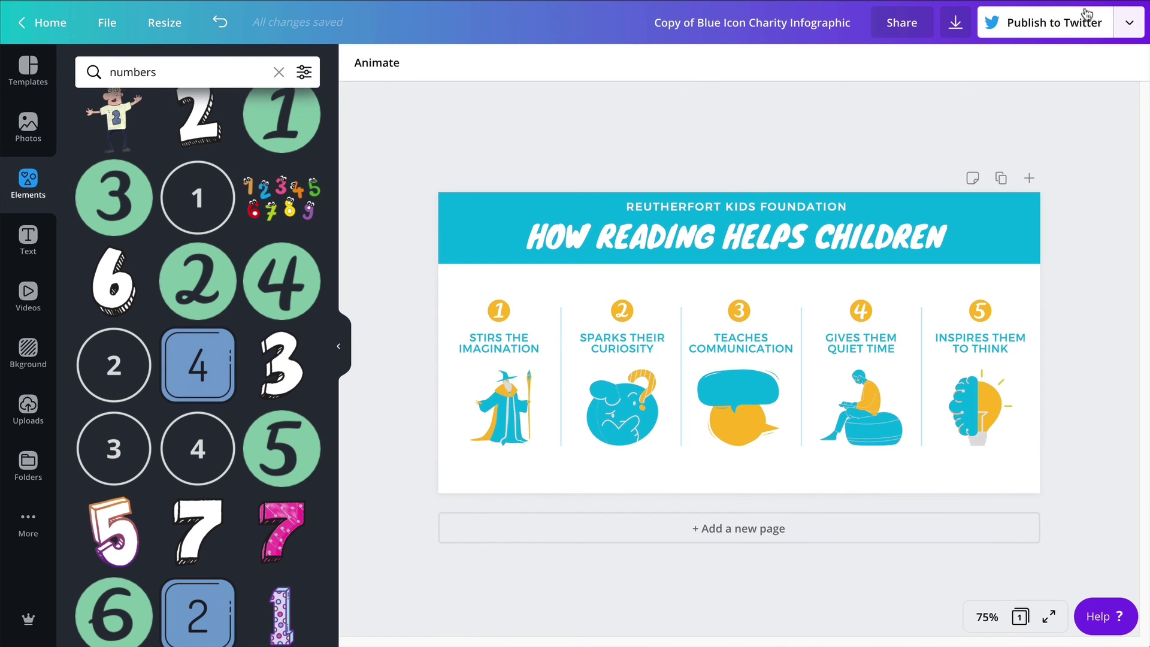
{"action": "left_click", "coordinate": [956, 27]}
{"action": "left_click", "coordinate": [929, 130]}
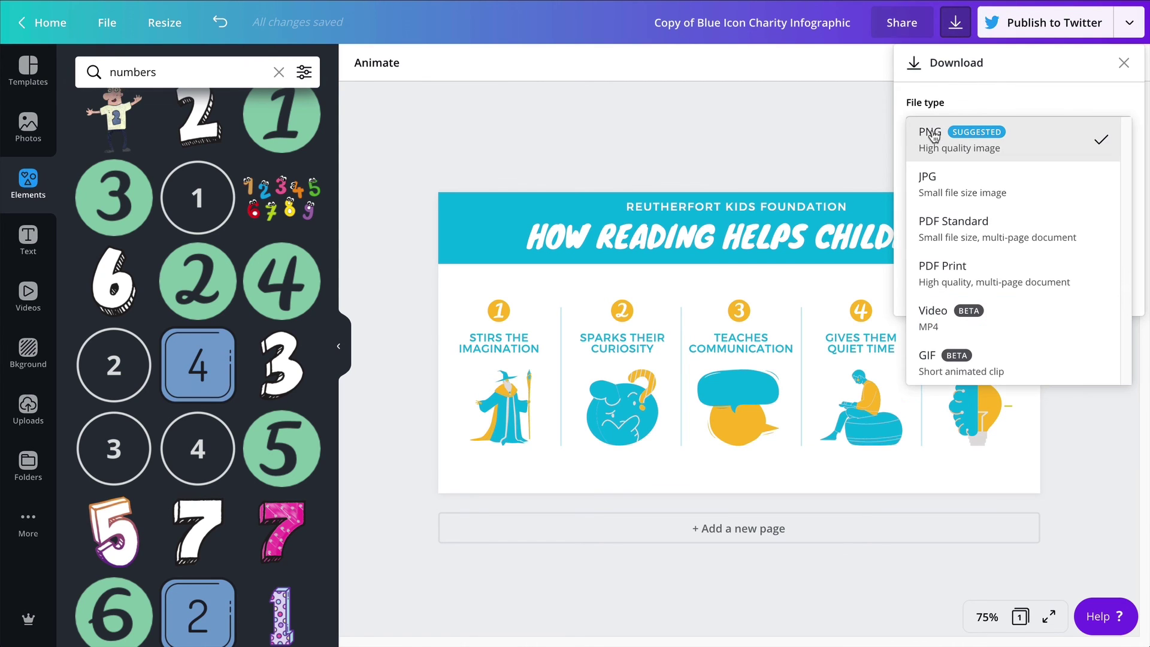
{"action": "left_click", "coordinate": [930, 134]}
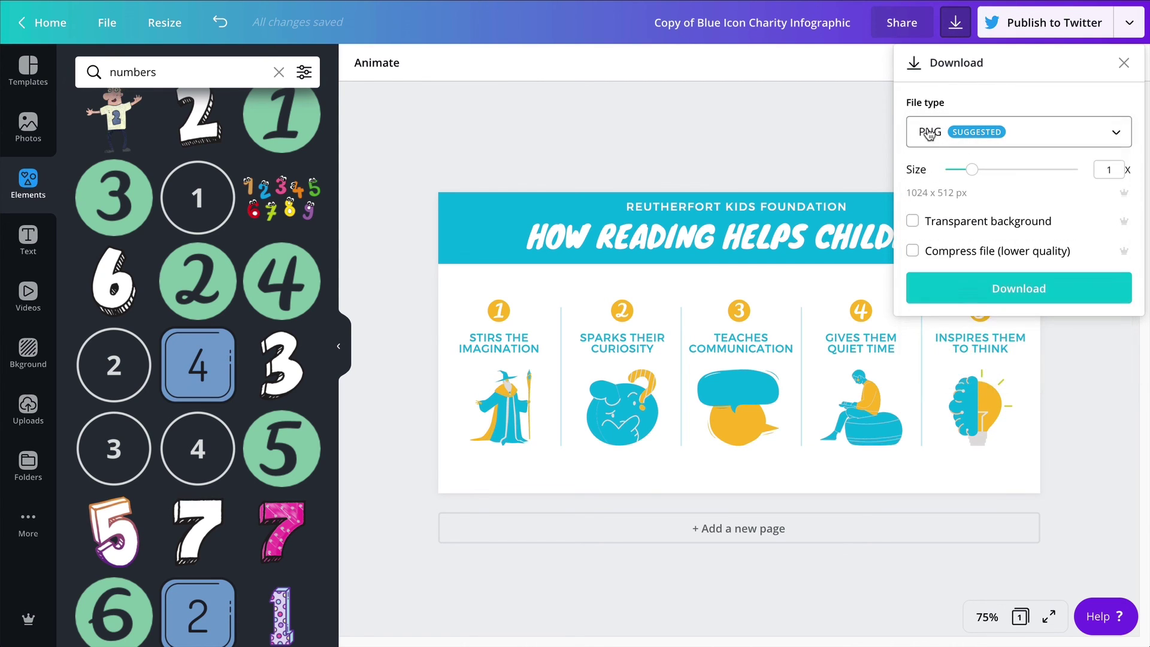
{"action": "left_click", "coordinate": [981, 296]}
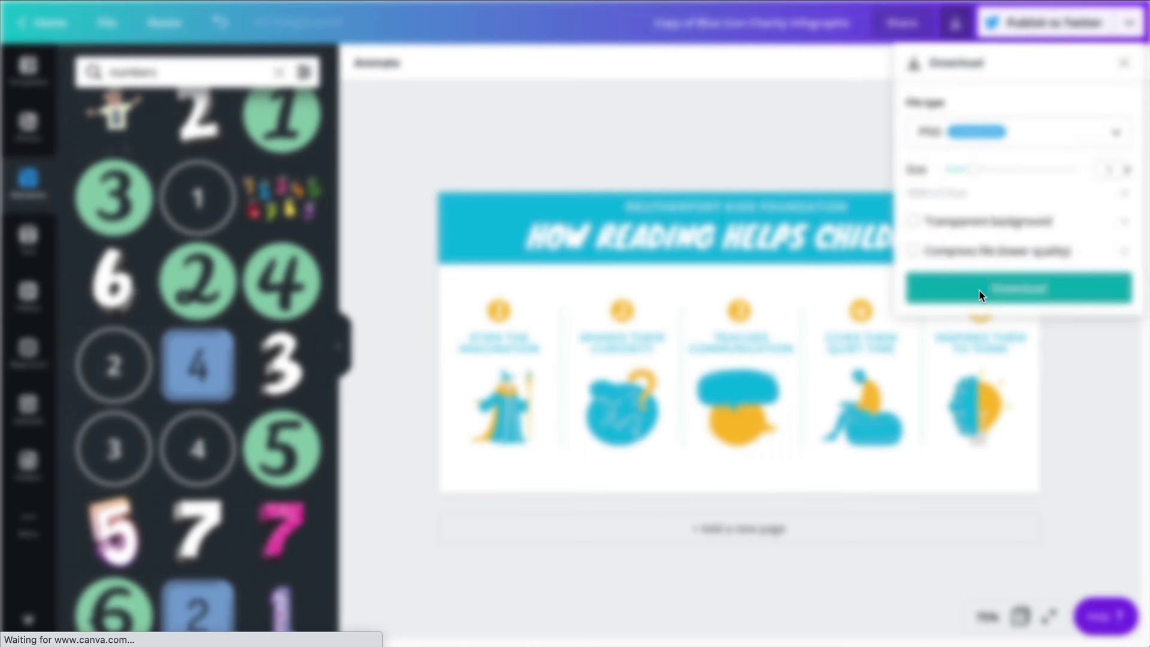